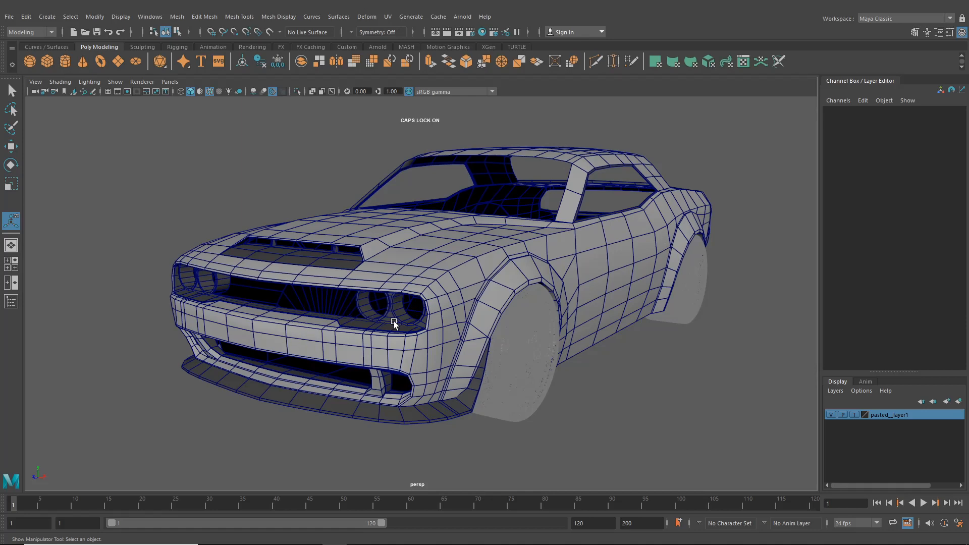
- Examine the car body's wireframe around the front end, hood, windshield and side
{"action": "left_click_drag", "start_coordinate": [393, 321], "coordinate": [599, 329], "text": "alt"}
{"action": "scroll", "coordinate": [598, 329], "scroll_direction": "up", "scroll_amount": 5}
{"action": "left_click_drag", "start_coordinate": [431, 359], "coordinate": [374, 310], "text": "alt"}
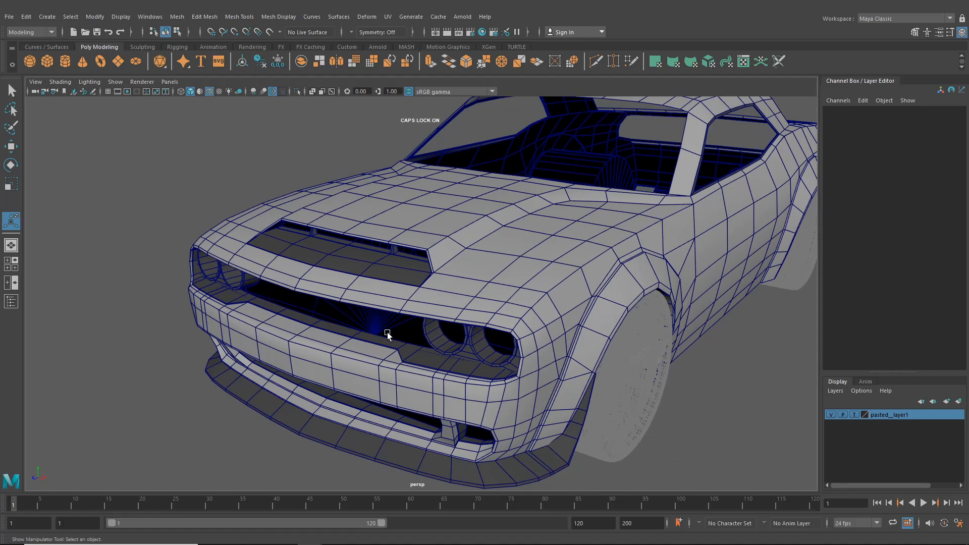
{"action": "scroll", "coordinate": [391, 333], "scroll_direction": "down", "scroll_amount": 3}
{"action": "left_click_drag", "start_coordinate": [390, 333], "coordinate": [397, 323], "text": "alt"}
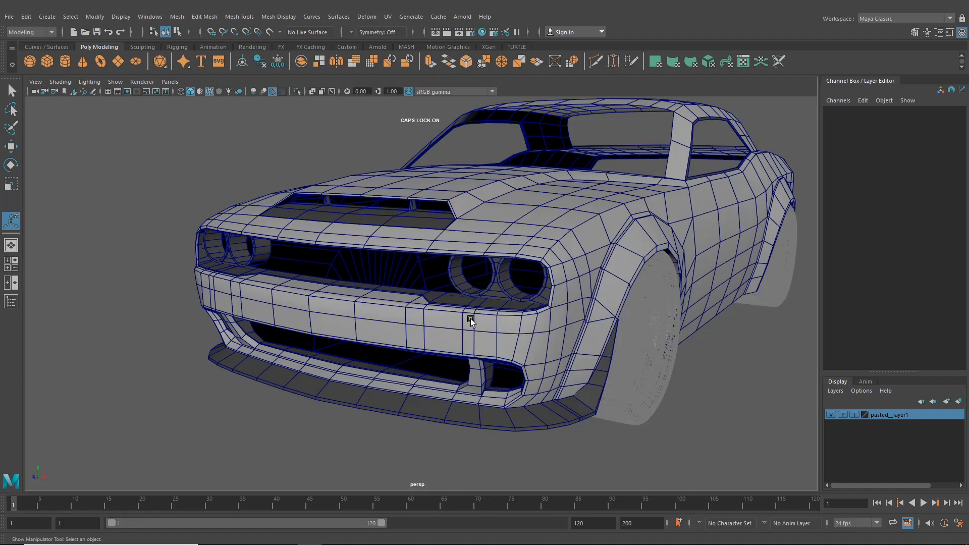
{"action": "left_click_drag", "start_coordinate": [498, 302], "coordinate": [476, 303], "text": "alt"}
{"action": "scroll", "coordinate": [364, 318], "scroll_direction": "down", "scroll_amount": 5}
{"action": "scroll", "coordinate": [479, 307], "scroll_direction": "up", "scroll_amount": 3}
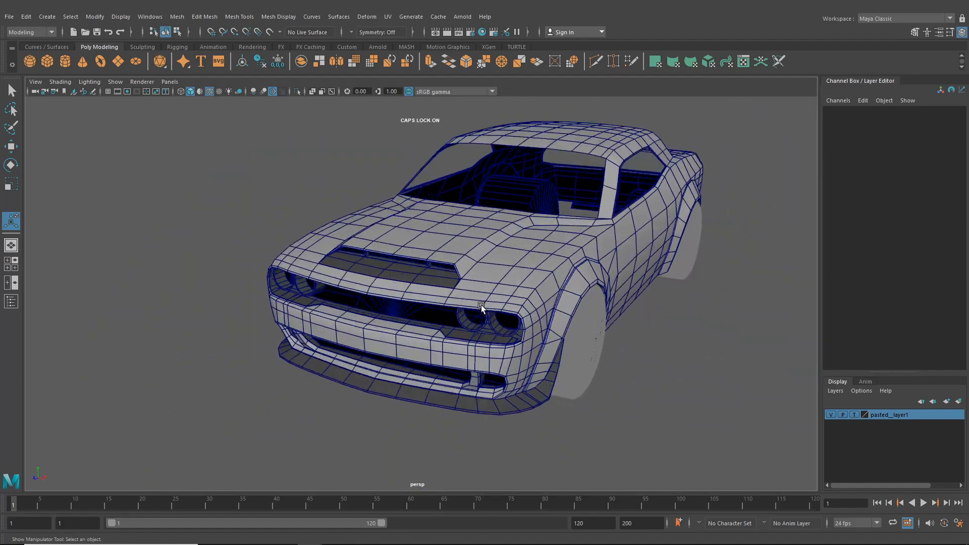
{"action": "middle_click_drag", "start_coordinate": [479, 309], "coordinate": [380, 377], "text": "alt"}
{"action": "scroll", "coordinate": [491, 186], "scroll_direction": "up", "scroll_amount": 3}
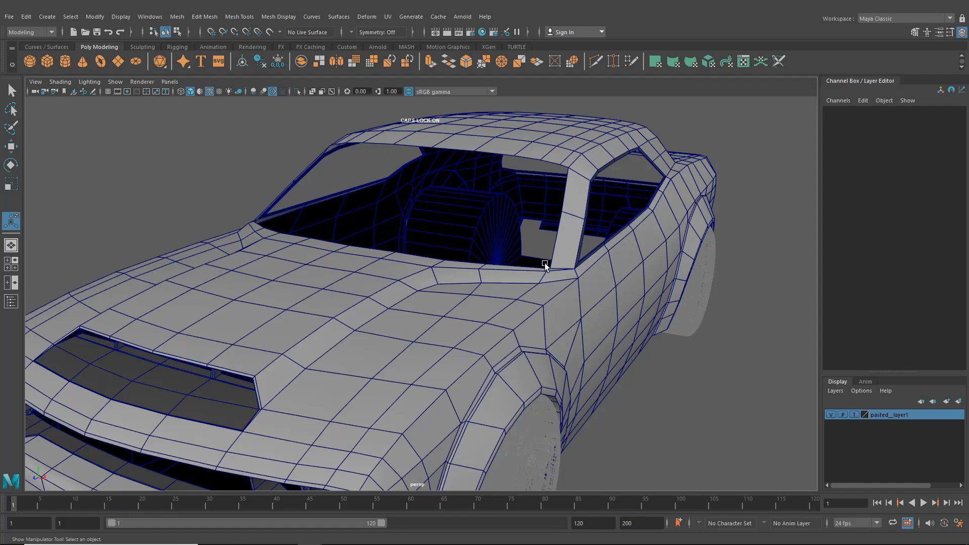
{"action": "left_click_drag", "start_coordinate": [546, 265], "coordinate": [406, 266], "text": "alt"}
{"action": "scroll", "coordinate": [497, 270], "scroll_direction": "down", "scroll_amount": 4}
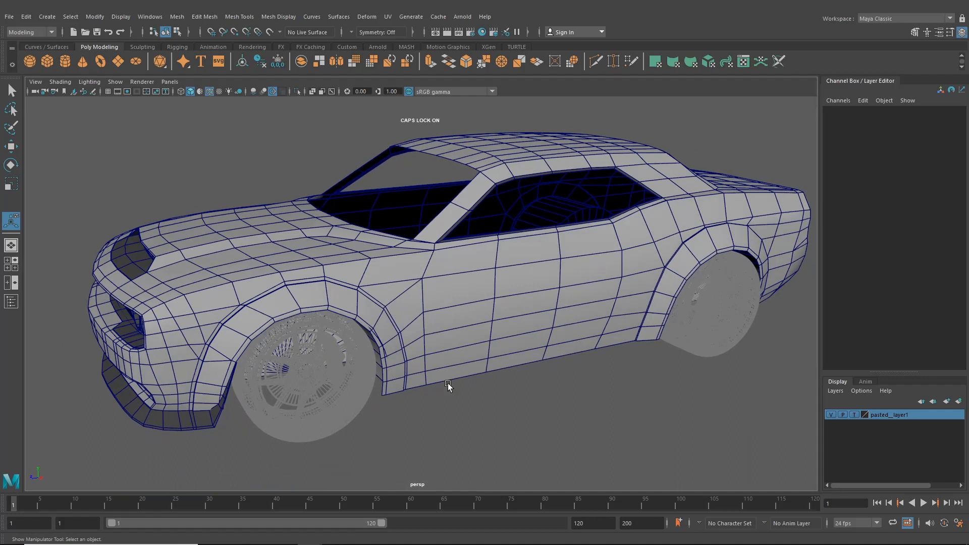
- Inspect the rear of the car body, including the underside cutouts of the rear bumper
{"action": "left_click_drag", "start_coordinate": [653, 328], "coordinate": [536, 312], "text": "alt"}
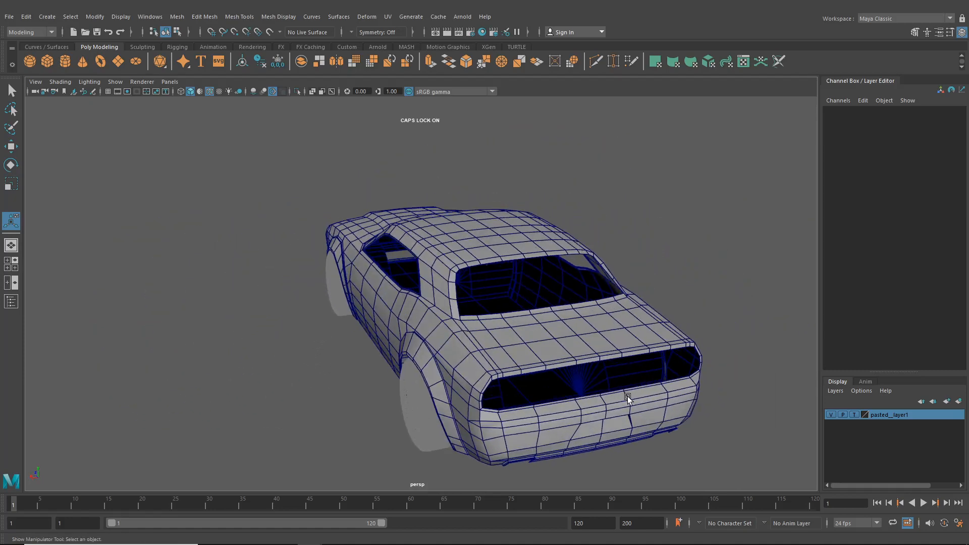
{"action": "left_click_drag", "start_coordinate": [564, 374], "coordinate": [558, 335], "text": "alt"}
{"action": "scroll", "coordinate": [558, 337], "scroll_direction": "up", "scroll_amount": 8}
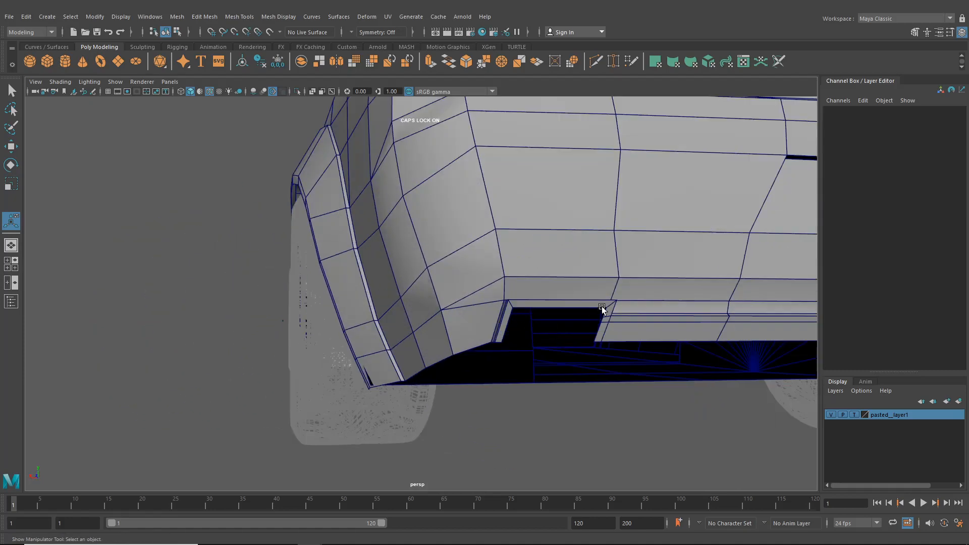
{"action": "left_click", "coordinate": [537, 298]}
{"action": "scroll", "coordinate": [502, 340], "scroll_direction": "down", "scroll_amount": 6}
{"action": "left_click", "coordinate": [500, 341]}
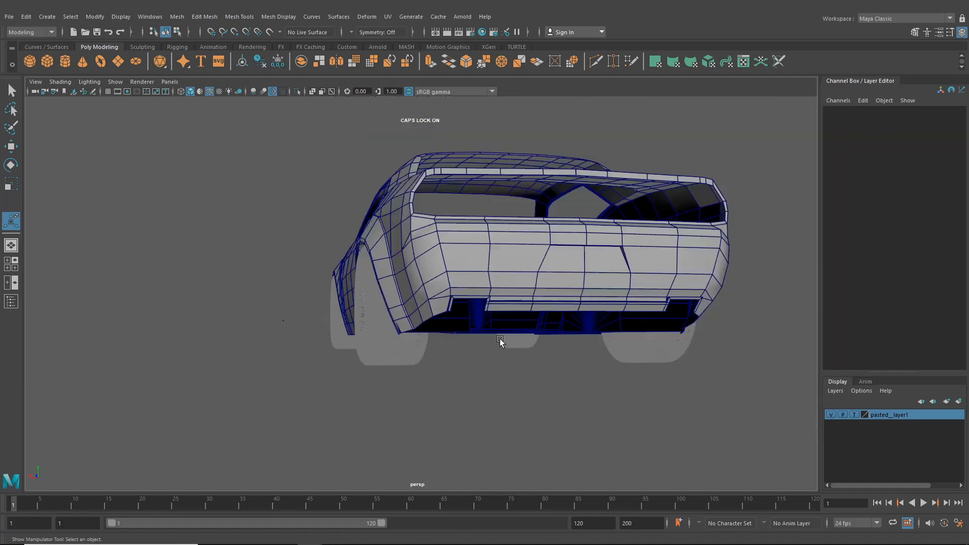
{"action": "left_click", "coordinate": [446, 298]}
{"action": "left_click", "coordinate": [254, 306]}
{"action": "left_click_drag", "start_coordinate": [254, 306], "coordinate": [412, 323], "text": "alt"}
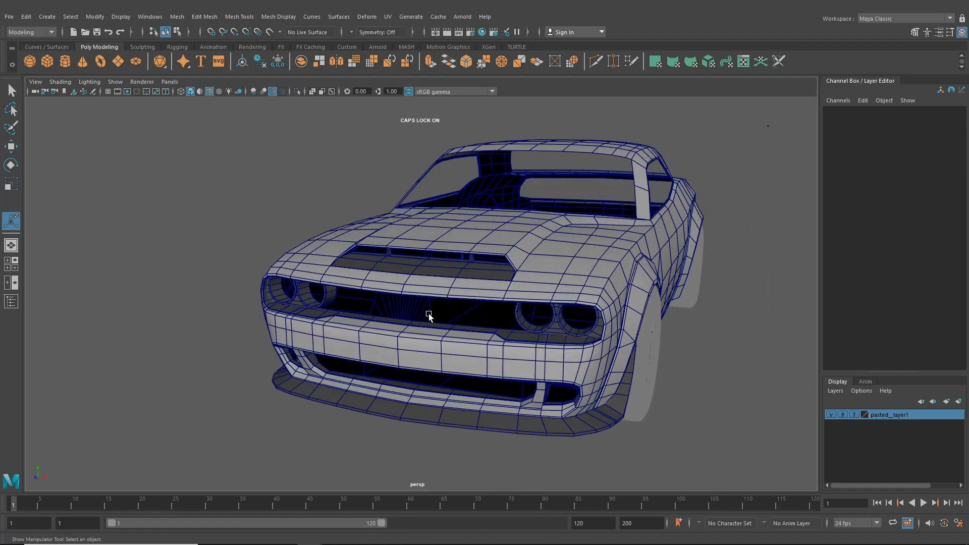
- Select the hood scoop insert together with the adjoining body half and switch to vertex-level editing
{"action": "left_click_drag", "start_coordinate": [454, 333], "coordinate": [526, 316], "text": "alt"}
{"action": "scroll", "coordinate": [473, 309], "scroll_direction": "down", "scroll_amount": 2}
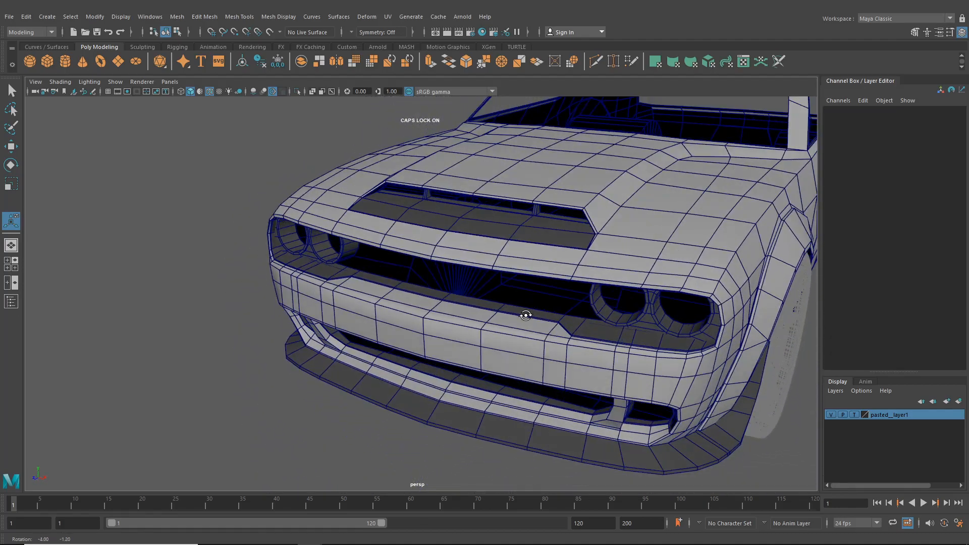
{"action": "left_click_drag", "start_coordinate": [459, 303], "coordinate": [480, 281], "text": "alt"}
{"action": "middle_click_drag", "start_coordinate": [480, 281], "coordinate": [468, 322], "text": "alt"}
{"action": "scroll", "coordinate": [468, 322], "scroll_direction": "up", "scroll_amount": 3}
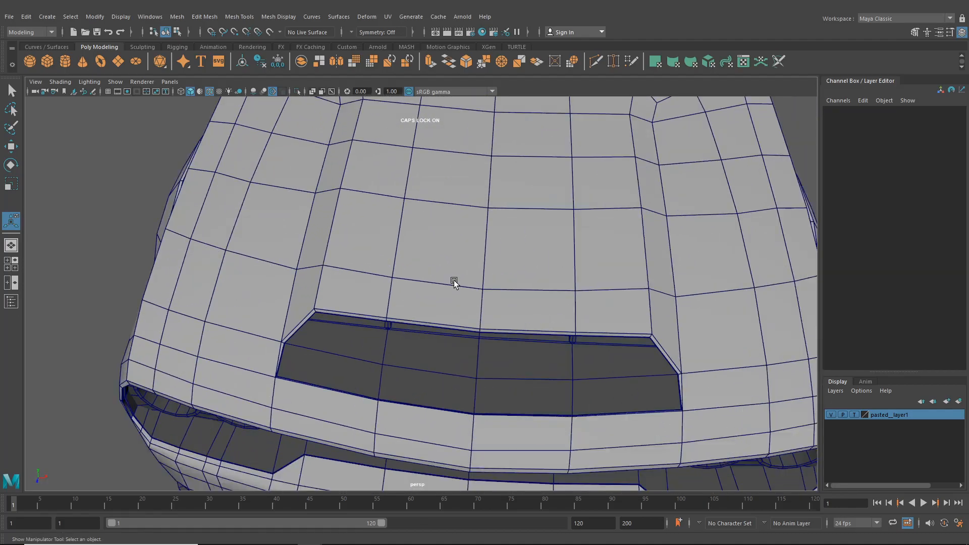
{"action": "left_click", "coordinate": [437, 304]}
{"action": "left_click", "coordinate": [533, 358]}
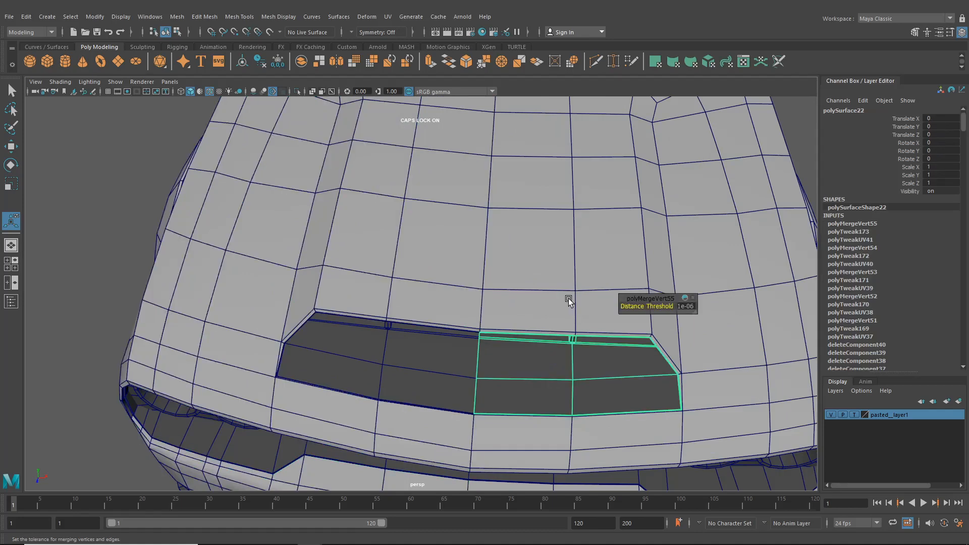
{"action": "left_click", "coordinate": [561, 296], "text": "shift"}
{"action": "right_click_drag", "start_coordinate": [552, 260], "coordinate": [517, 257]}
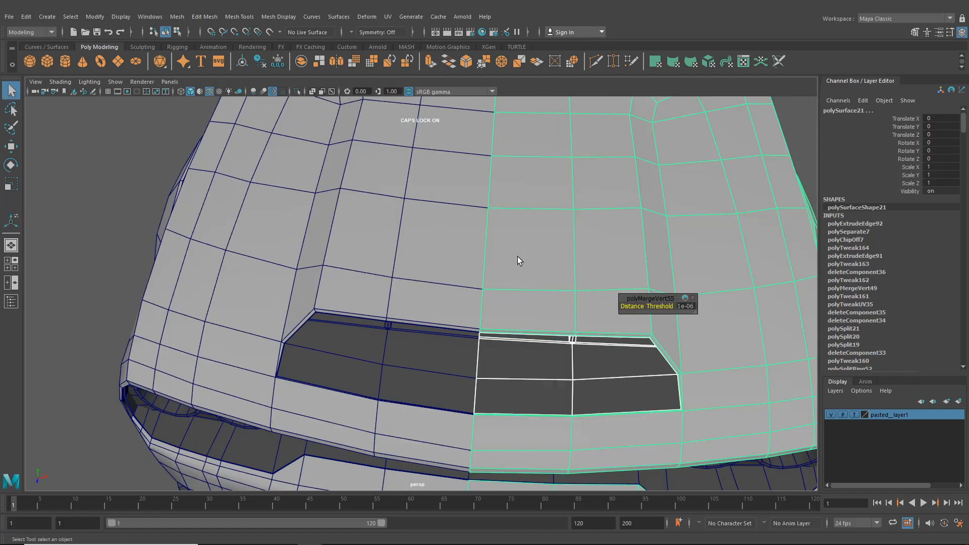
{"action": "left_click", "coordinate": [176, 32]}
- Slide the scoop insert's rear vertex at the hood's centre line along the Z axis
{"action": "left_click_drag", "start_coordinate": [492, 285], "coordinate": [452, 262], "text": "alt"}
{"action": "middle_click_drag", "start_coordinate": [453, 262], "coordinate": [463, 306], "text": "alt"}
{"action": "scroll", "coordinate": [464, 306], "scroll_direction": "up", "scroll_amount": 4}
{"action": "left_click_drag", "start_coordinate": [463, 305], "coordinate": [439, 266], "text": "alt"}
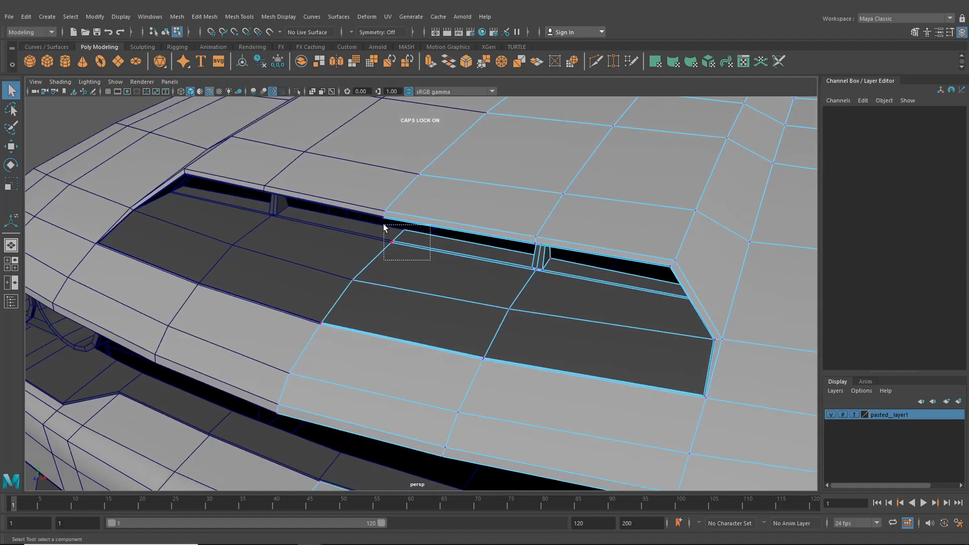
{"action": "left_click_drag", "start_coordinate": [383, 227], "coordinate": [385, 228]}
{"action": "key", "text": "w"}
{"action": "scroll", "coordinate": [403, 284], "scroll_direction": "up", "scroll_amount": 5}
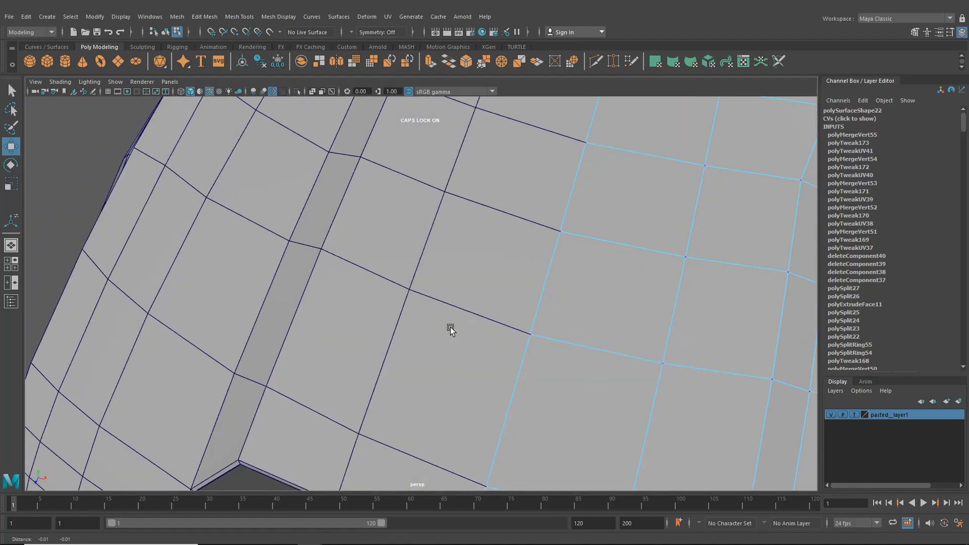
{"action": "left_click_drag", "start_coordinate": [451, 330], "coordinate": [422, 195], "text": "alt"}
{"action": "left_click_drag", "start_coordinate": [431, 358], "coordinate": [421, 370]}
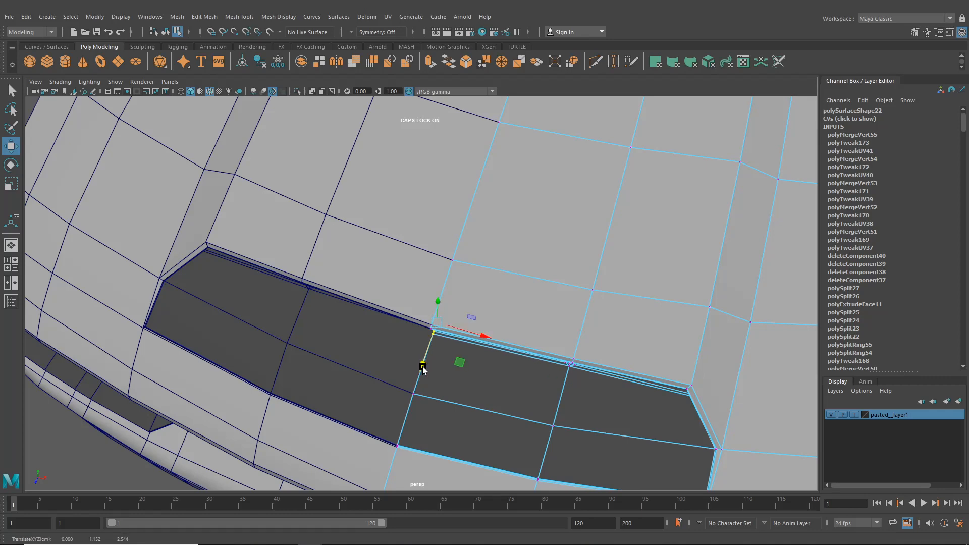
- Slide the vertices on the hood scoop opening's rear edge and the insert's middle row along the Z axis
{"action": "left_click_drag", "start_coordinate": [484, 373], "coordinate": [396, 303]}
{"action": "scroll", "coordinate": [454, 350], "scroll_direction": "down", "scroll_amount": 2}
{"action": "left_click_drag", "start_coordinate": [455, 350], "coordinate": [420, 357], "text": "alt"}
{"action": "middle_click_drag", "start_coordinate": [420, 357], "coordinate": [457, 291], "text": "alt"}
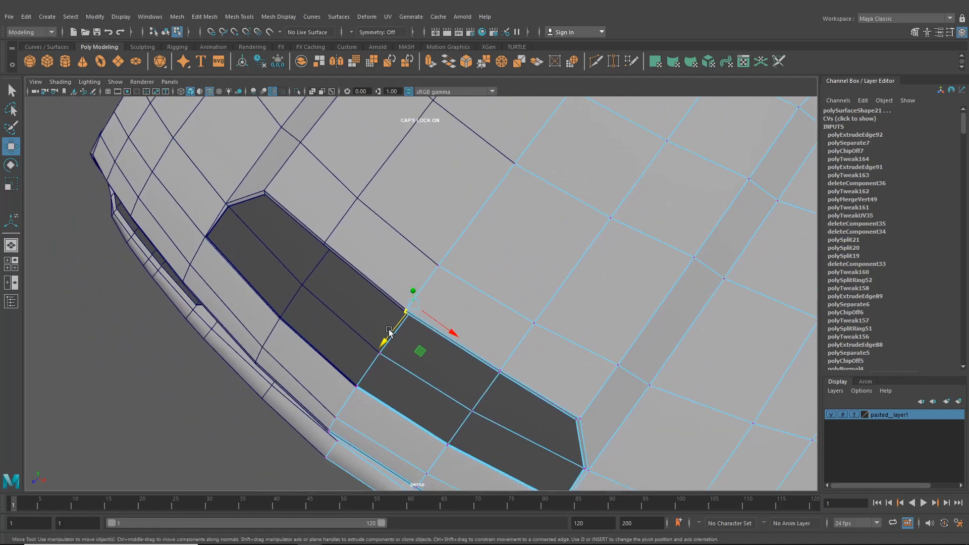
{"action": "left_click_drag", "start_coordinate": [389, 332], "coordinate": [386, 341]}
{"action": "left_click", "coordinate": [499, 371]}
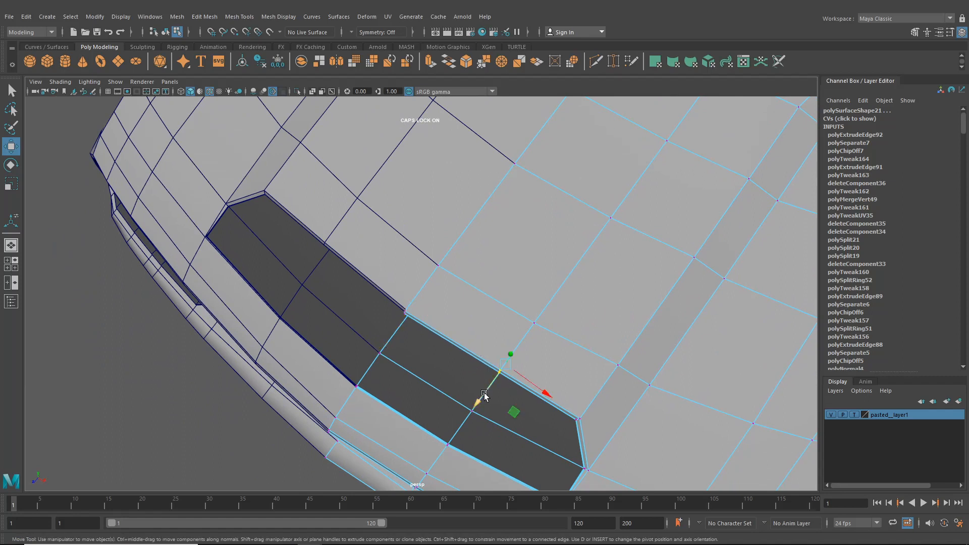
{"action": "left_click_drag", "start_coordinate": [480, 395], "coordinate": [459, 435]}
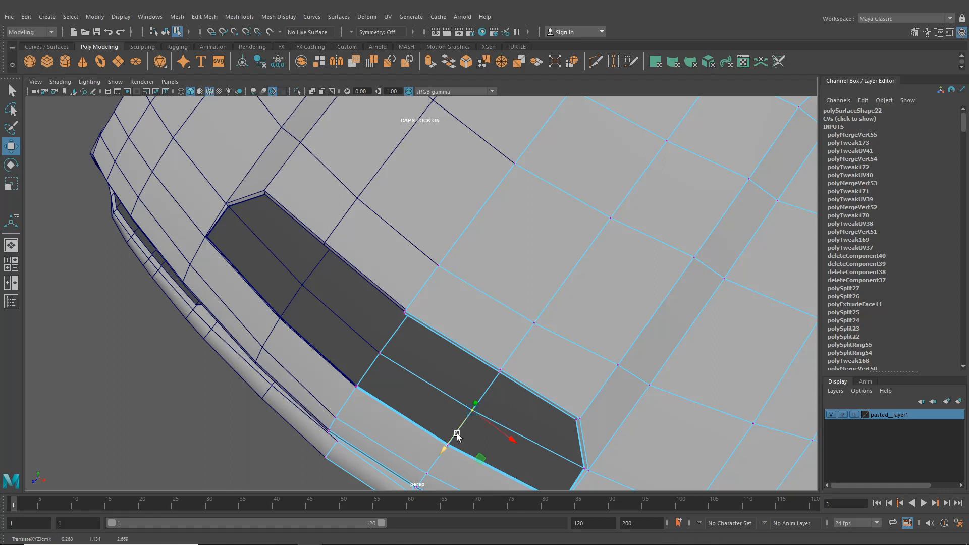
- Shift the three vertices along the hood scoop opening's front edge slightly along the Z axis to smooth its curve
{"action": "middle_click_drag", "start_coordinate": [462, 454], "coordinate": [441, 372], "text": "alt"}
{"action": "left_click", "coordinate": [336, 305]}
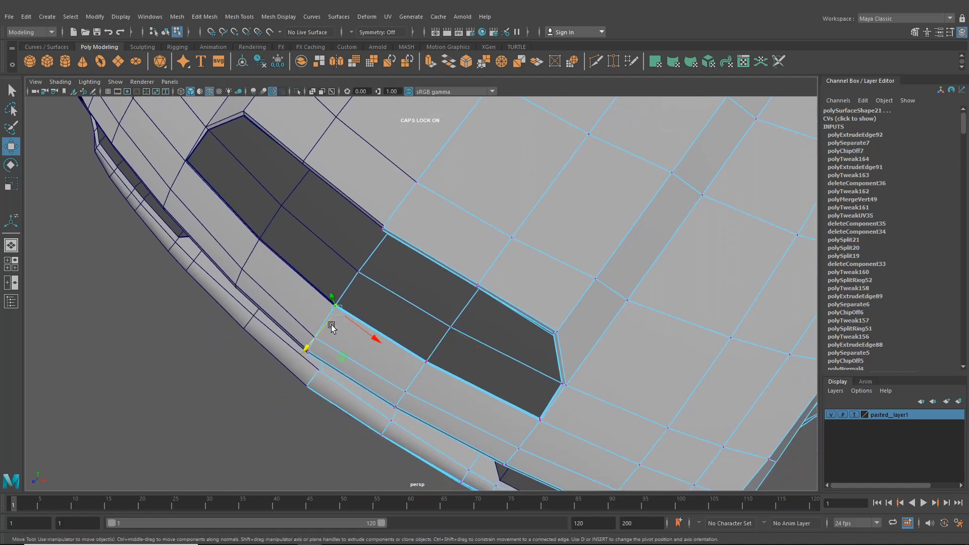
{"action": "left_click_drag", "start_coordinate": [329, 327], "coordinate": [325, 329]}
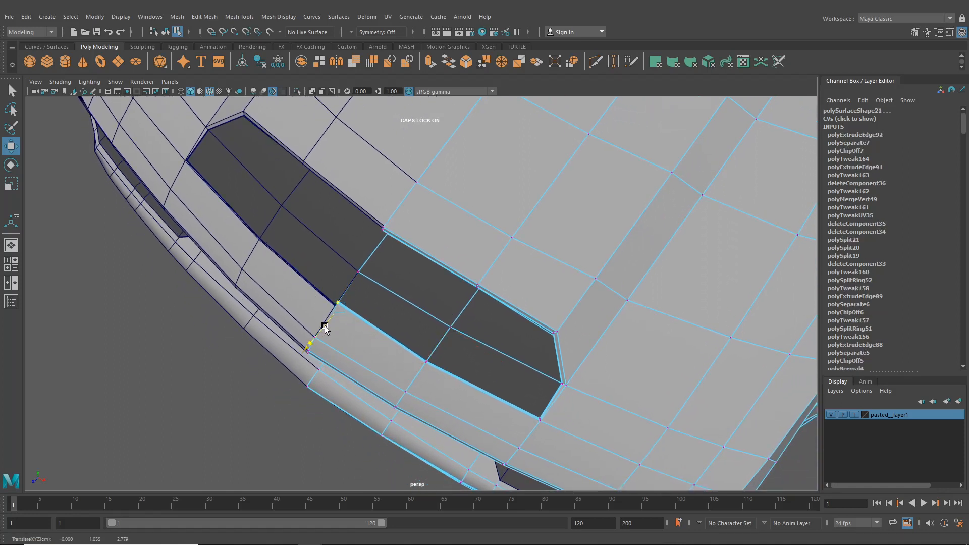
{"action": "left_click", "coordinate": [424, 358]}
{"action": "left_click_drag", "start_coordinate": [417, 385], "coordinate": [413, 387]}
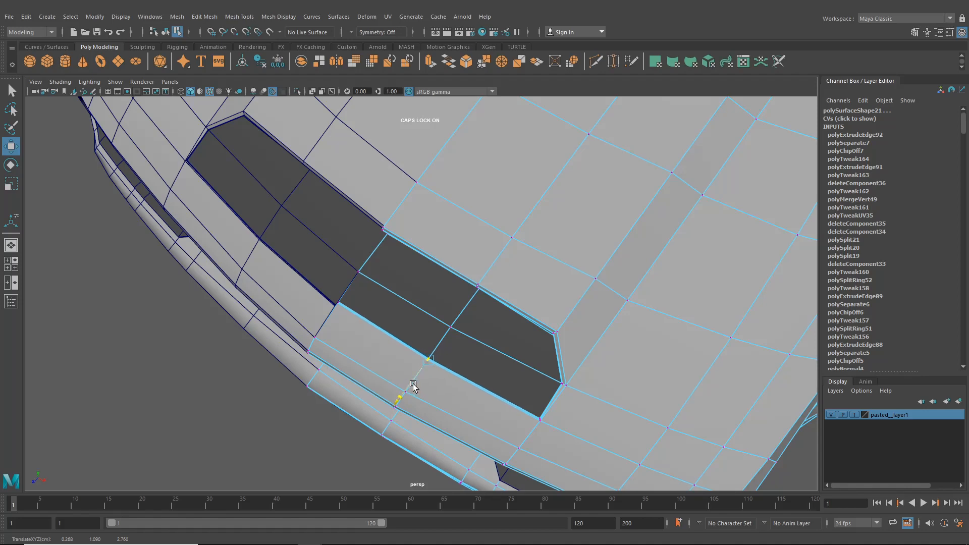
{"action": "left_click", "coordinate": [539, 419]}
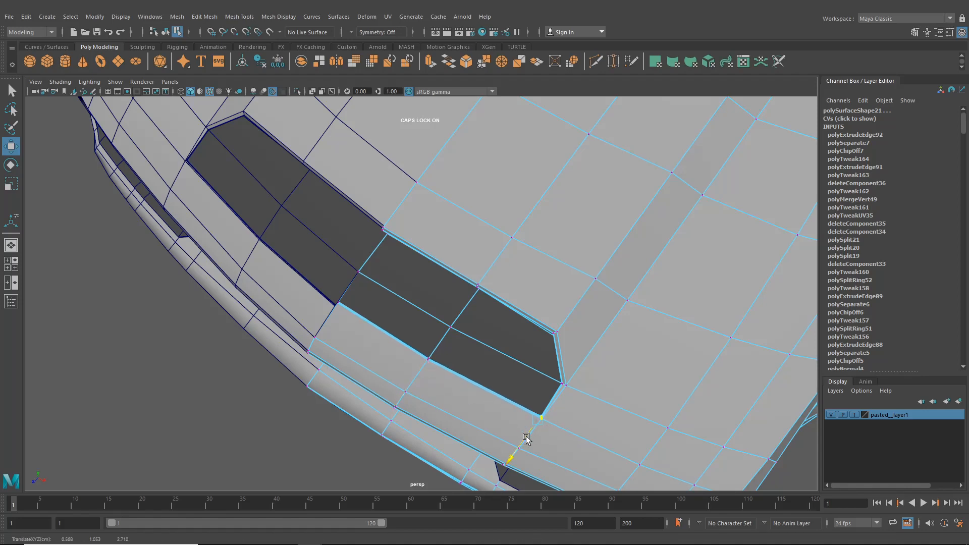
- Adjust two hood vertices between the scoop's outer corner and the fender along the Z axis
{"action": "left_click_drag", "start_coordinate": [539, 441], "coordinate": [395, 318], "text": "alt"}
{"action": "left_click", "coordinate": [359, 303]}
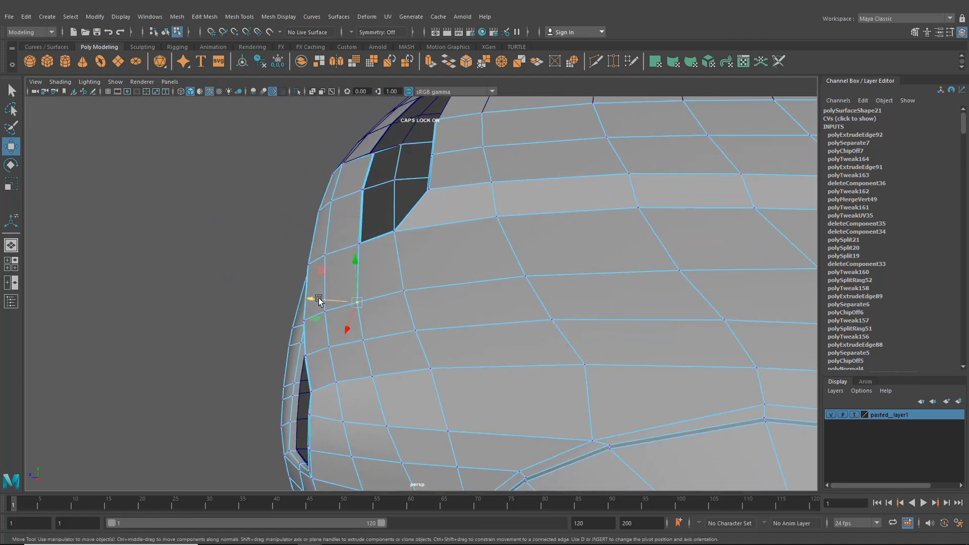
{"action": "left_click_drag", "start_coordinate": [312, 300], "coordinate": [314, 301]}
{"action": "left_click", "coordinate": [363, 342]}
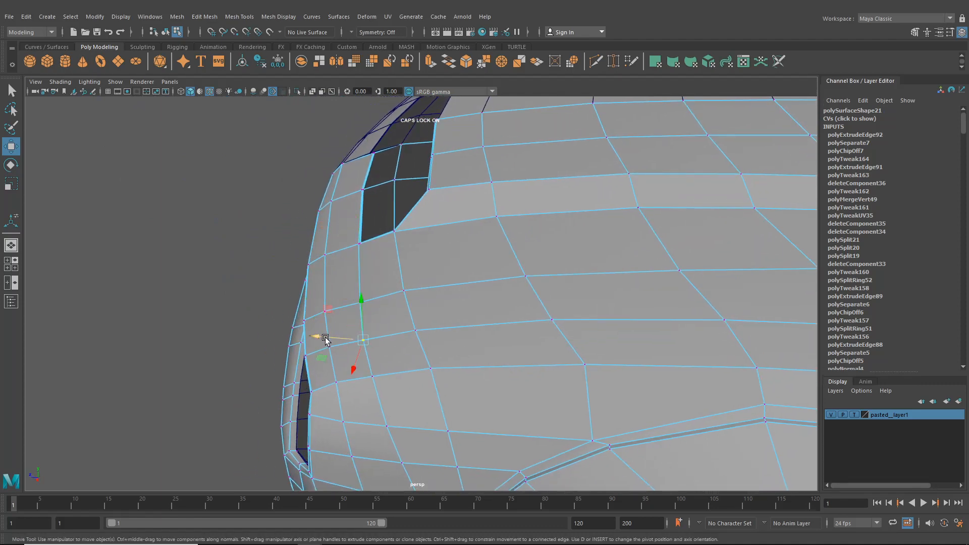
{"action": "left_click_drag", "start_coordinate": [320, 336], "coordinate": [373, 391]}
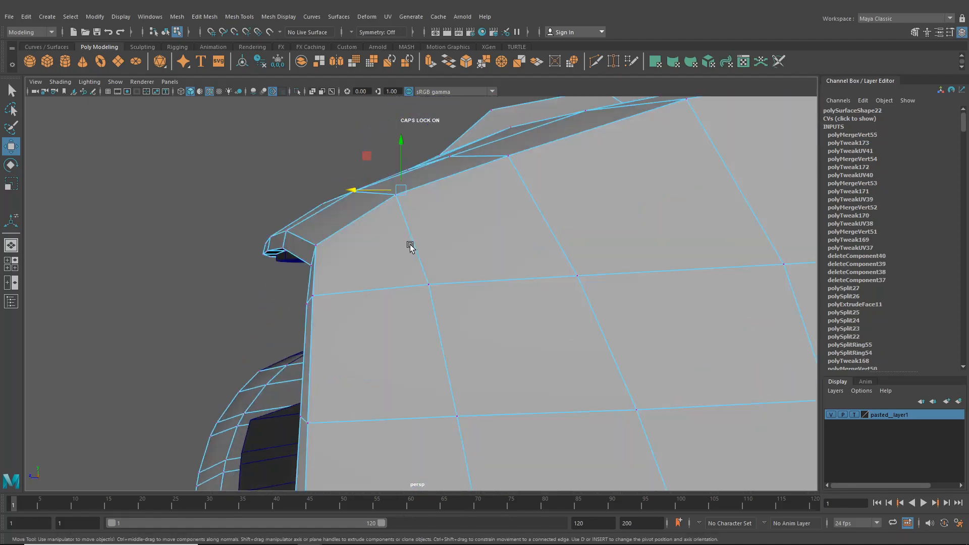
- Adjust the height of a scoop insert vertex and raise the vertices along the hood scoop opening's rear rim
{"action": "left_click_drag", "start_coordinate": [406, 188], "coordinate": [404, 161]}
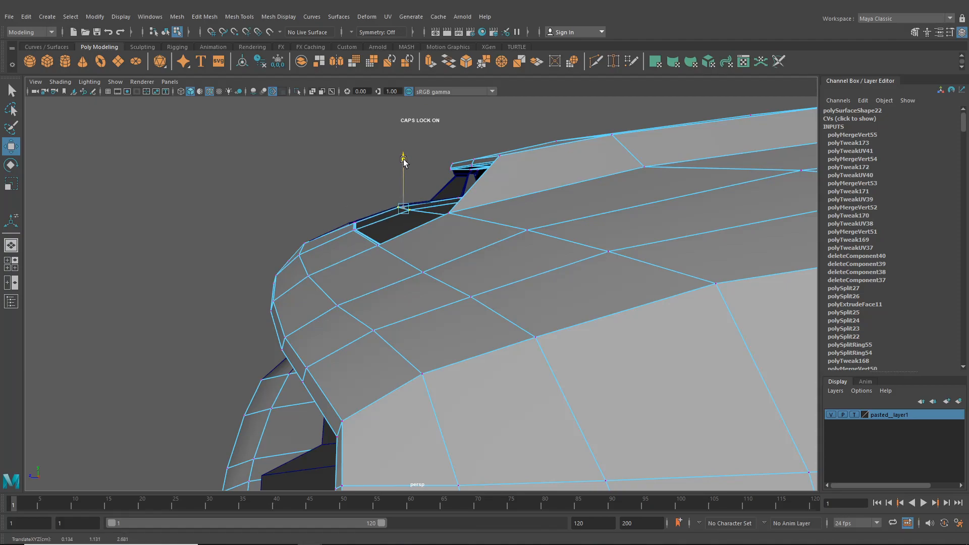
{"action": "left_click_drag", "start_coordinate": [402, 196], "coordinate": [475, 226], "text": "alt"}
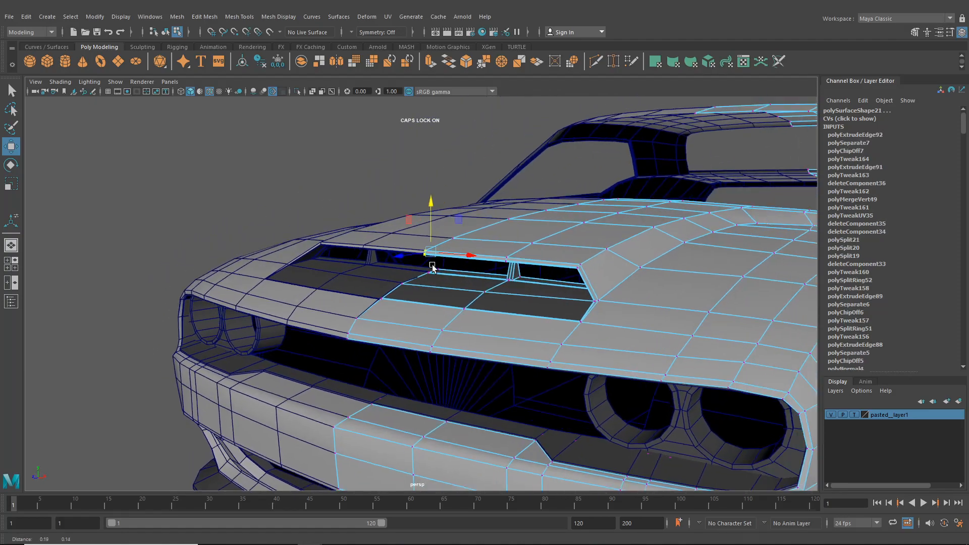
{"action": "left_click_drag", "start_coordinate": [432, 263], "coordinate": [509, 230], "text": "alt"}
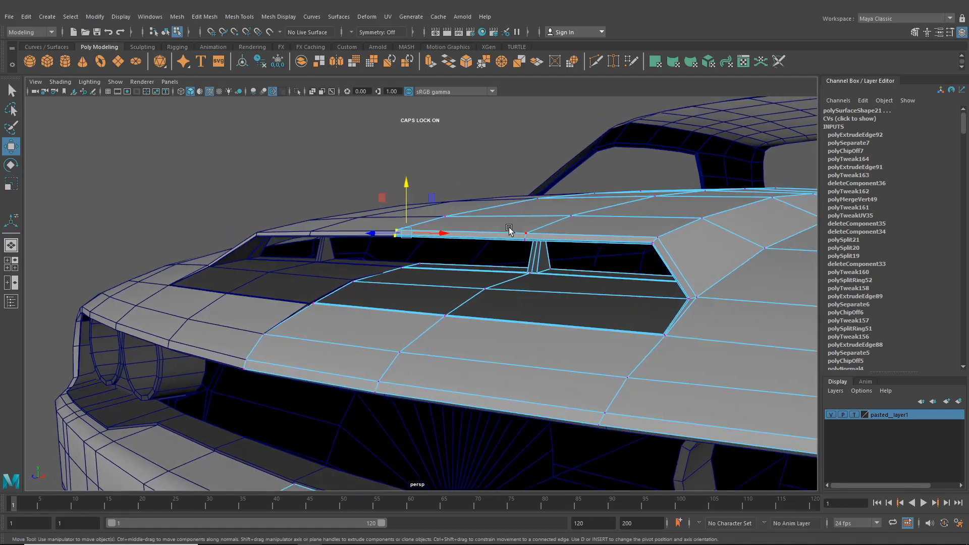
{"action": "left_click_drag", "start_coordinate": [561, 255], "coordinate": [561, 255]}
{"action": "left_click", "coordinate": [534, 216]}
{"action": "left_click_drag", "start_coordinate": [533, 214], "coordinate": [532, 213]}
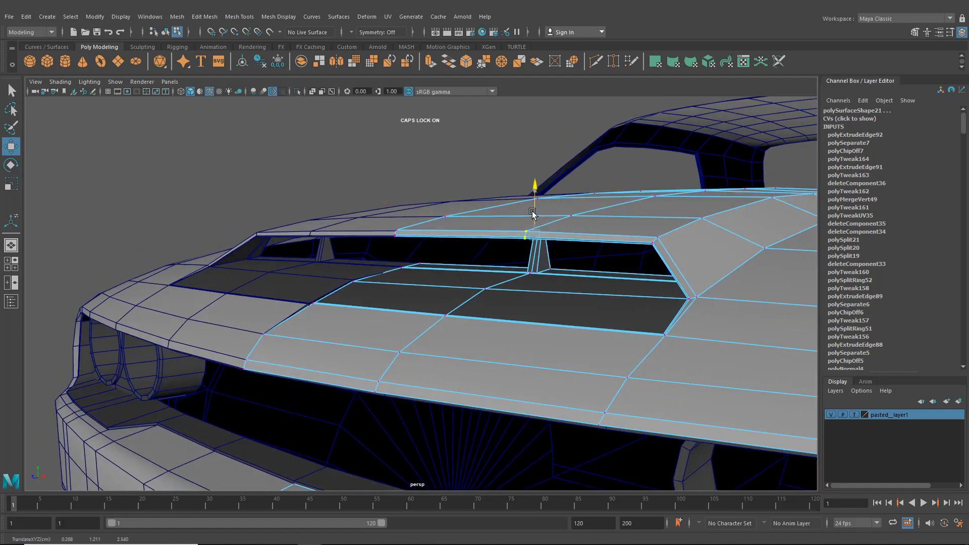
{"action": "left_click", "coordinate": [395, 232]}
{"action": "left_click_drag", "start_coordinate": [396, 222], "coordinate": [554, 275]}
{"action": "scroll", "coordinate": [395, 208], "scroll_direction": "down", "scroll_amount": 4}
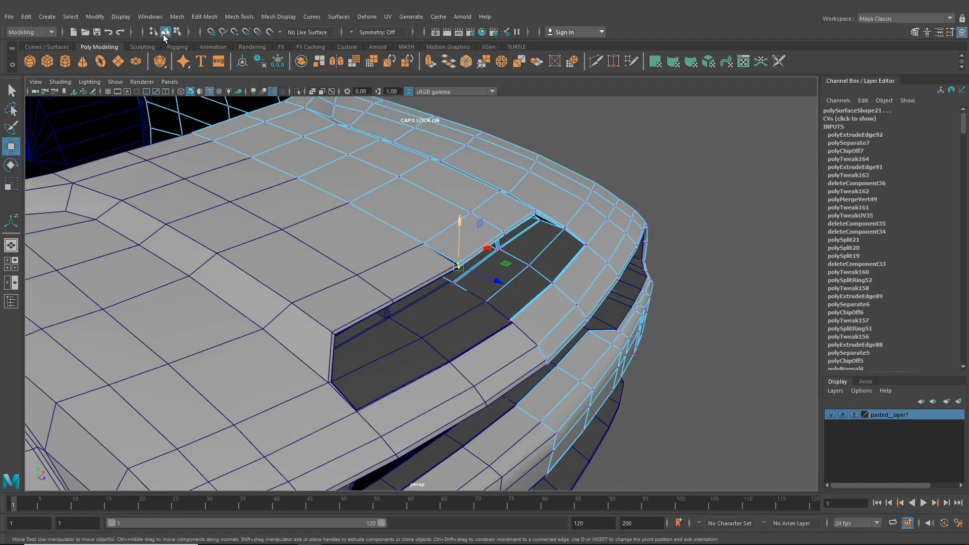
- Reposition the centre-line vertices of the grille trim strip where it meets the front bumper's upper edge
{"action": "left_click", "coordinate": [165, 32]}
{"action": "left_click", "coordinate": [729, 289]}
{"action": "scroll", "coordinate": [702, 313], "scroll_direction": "up", "scroll_amount": 3}
{"action": "left_click_drag", "start_coordinate": [702, 313], "coordinate": [435, 292], "text": "alt"}
{"action": "left_click", "coordinate": [436, 293]}
{"action": "right_click_drag", "start_coordinate": [436, 291], "coordinate": [405, 258]}
{"action": "left_click_drag", "start_coordinate": [408, 258], "coordinate": [473, 313]}
{"action": "left_click_drag", "start_coordinate": [474, 313], "coordinate": [393, 210], "text": "alt"}
{"action": "left_click_drag", "start_coordinate": [375, 280], "coordinate": [338, 334], "text": "alt"}
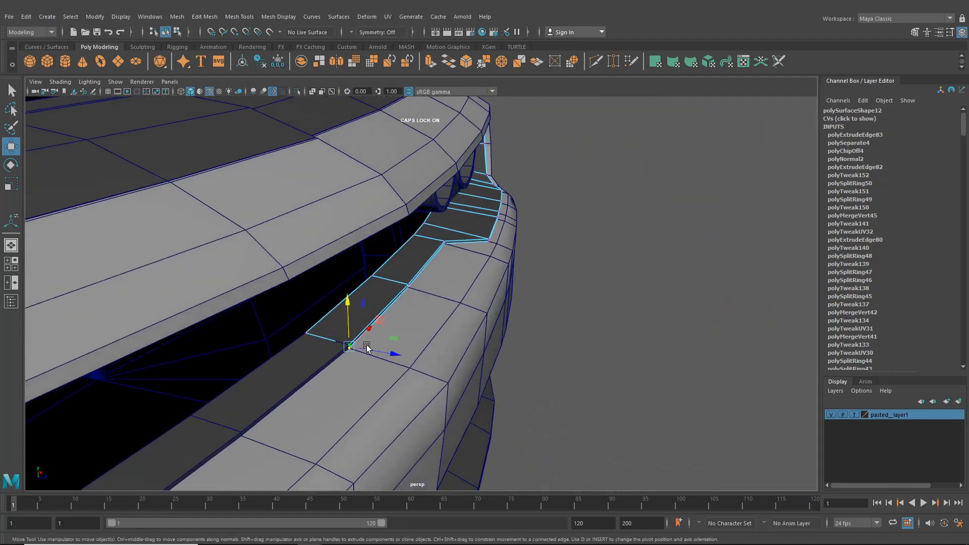
{"action": "left_click_drag", "start_coordinate": [387, 353], "coordinate": [353, 333]}
{"action": "left_click_drag", "start_coordinate": [242, 374], "coordinate": [250, 377]}
- Select the front bumper's upper centre-line vertex and set the transform constraint to Edge Slide
{"action": "scroll", "coordinate": [430, 379], "scroll_direction": "down", "scroll_amount": 6}
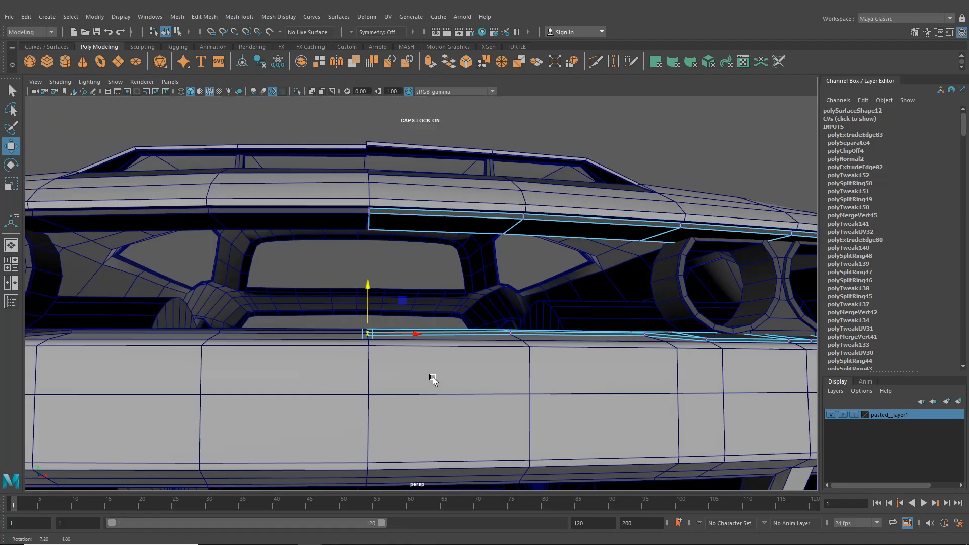
{"action": "left_click_drag", "start_coordinate": [433, 379], "coordinate": [404, 384], "text": "alt"}
{"action": "middle_click_drag", "start_coordinate": [407, 376], "coordinate": [410, 376]}
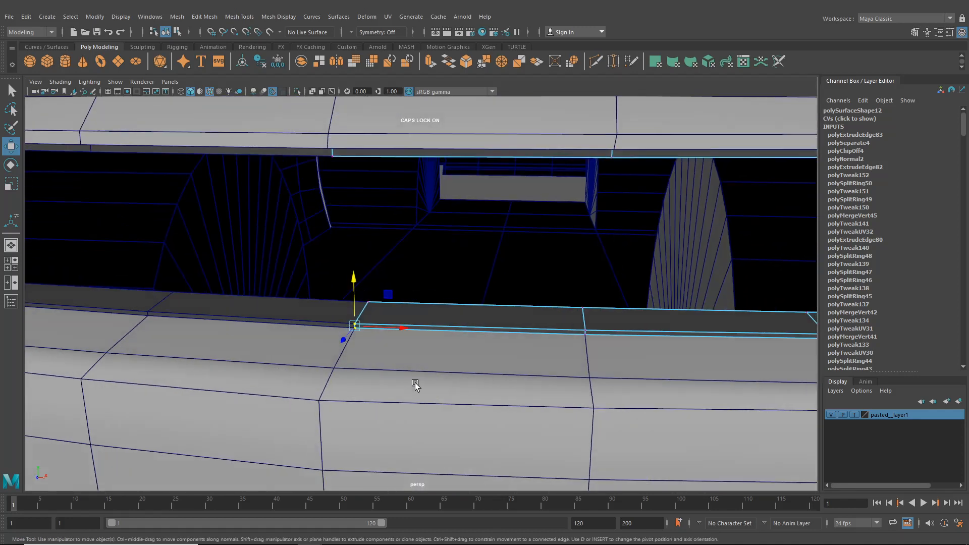
{"action": "left_click", "coordinate": [400, 359]}
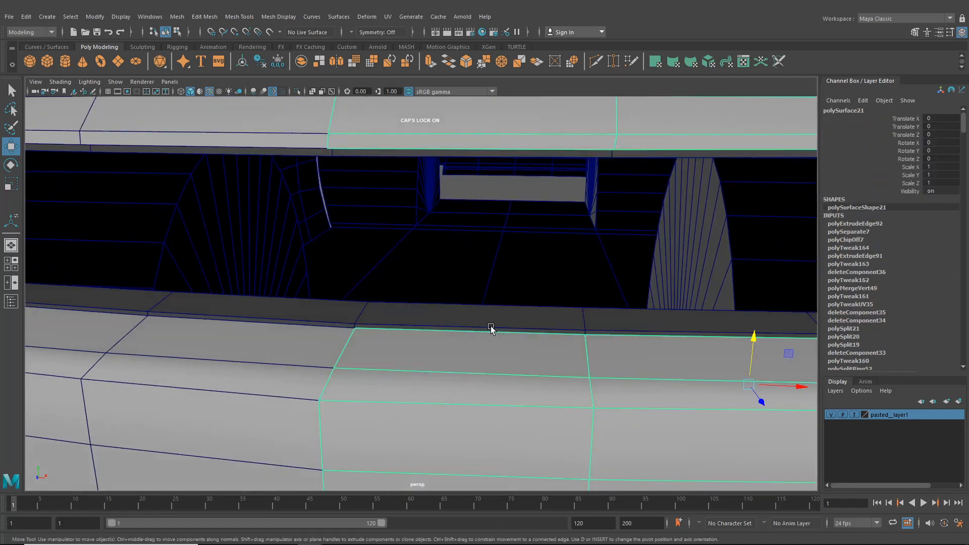
{"action": "left_click", "coordinate": [915, 31]}
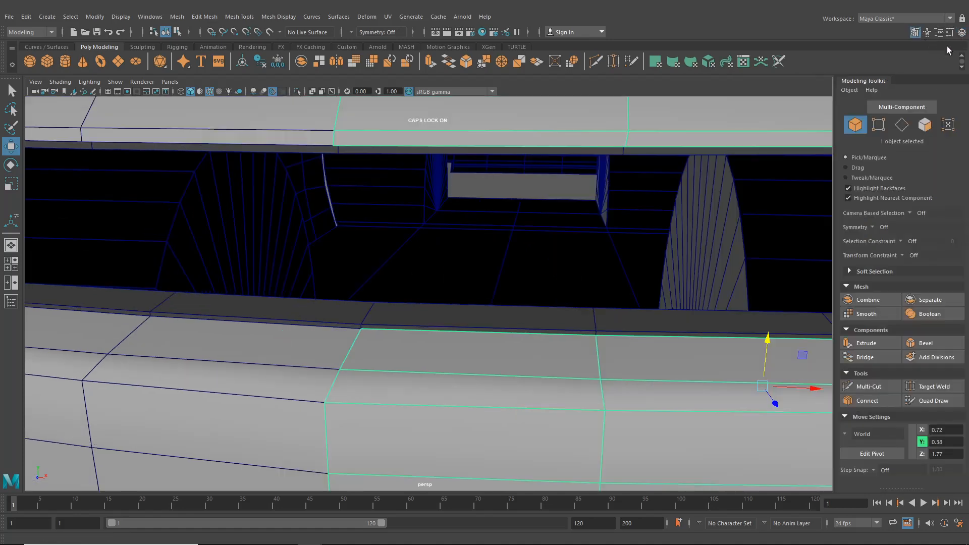
{"action": "right_click_drag", "start_coordinate": [517, 255], "coordinate": [462, 258]}
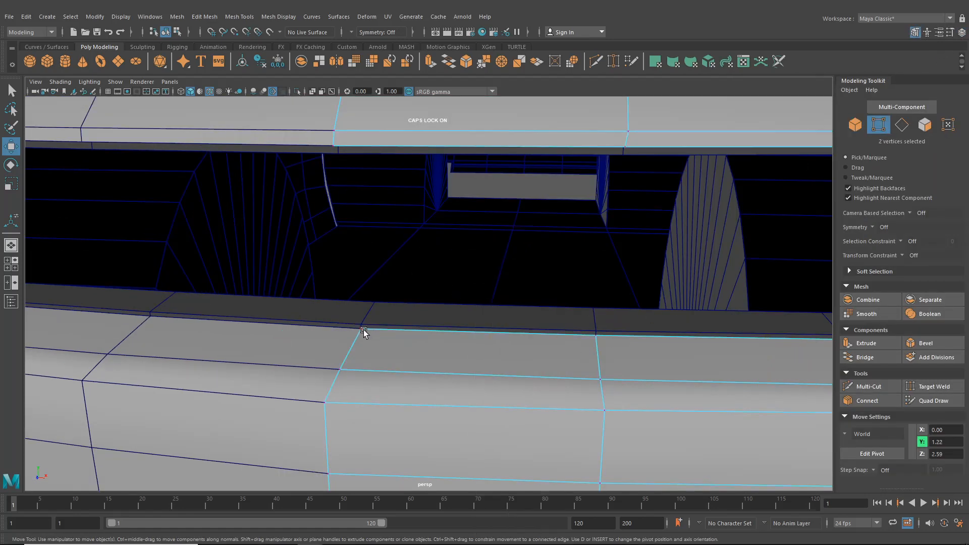
{"action": "left_click", "coordinate": [363, 330]}
{"action": "left_click_drag", "start_coordinate": [424, 348], "coordinate": [377, 356], "text": "alt"}
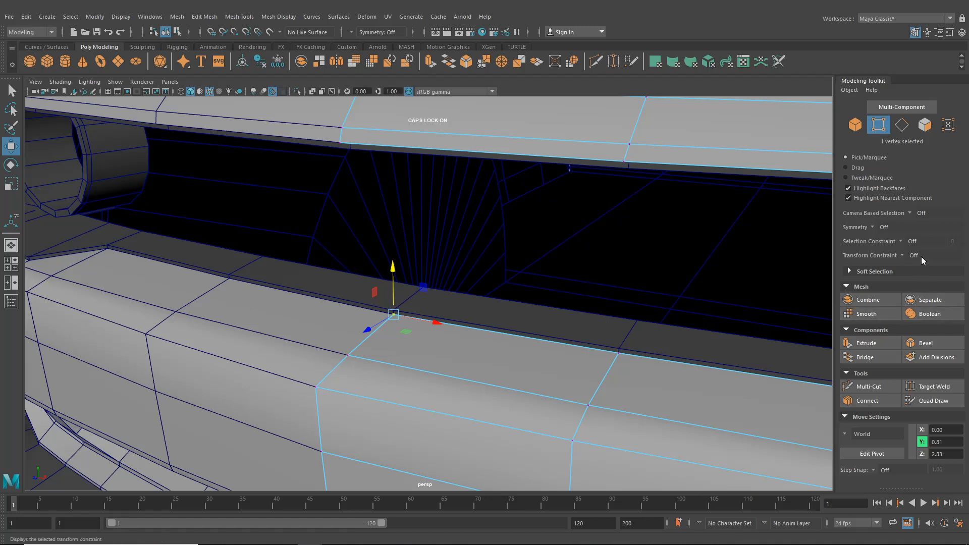
{"action": "left_click", "coordinate": [905, 254]}
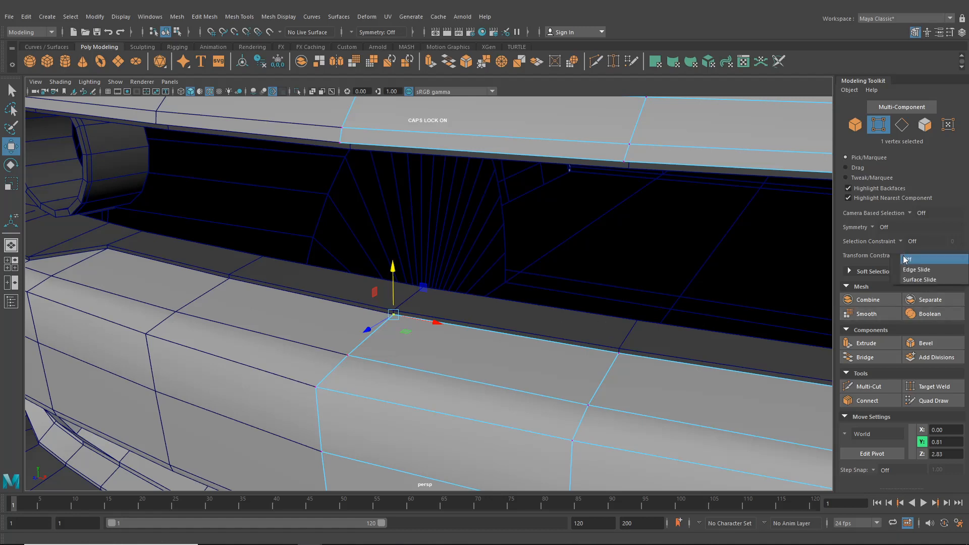
{"action": "left_click", "coordinate": [927, 272]}
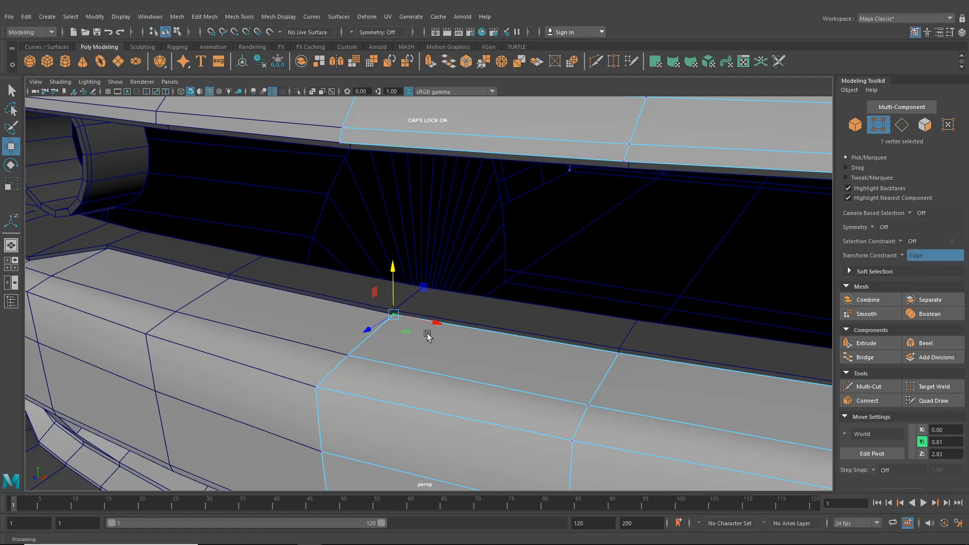
- Slide the bumper's upper centre-line vertex and the neighbouring upper-edge vertex slightly forward along their edges
{"action": "scroll", "coordinate": [427, 335], "scroll_direction": "up", "scroll_amount": 4}
{"action": "left_click_drag", "start_coordinate": [334, 351], "coordinate": [310, 347]}
{"action": "scroll", "coordinate": [353, 372], "scroll_direction": "down", "scroll_amount": 3}
{"action": "scroll", "coordinate": [310, 347], "scroll_direction": "up", "scroll_amount": 2}
{"action": "left_click_drag", "start_coordinate": [415, 338], "coordinate": [423, 343]}
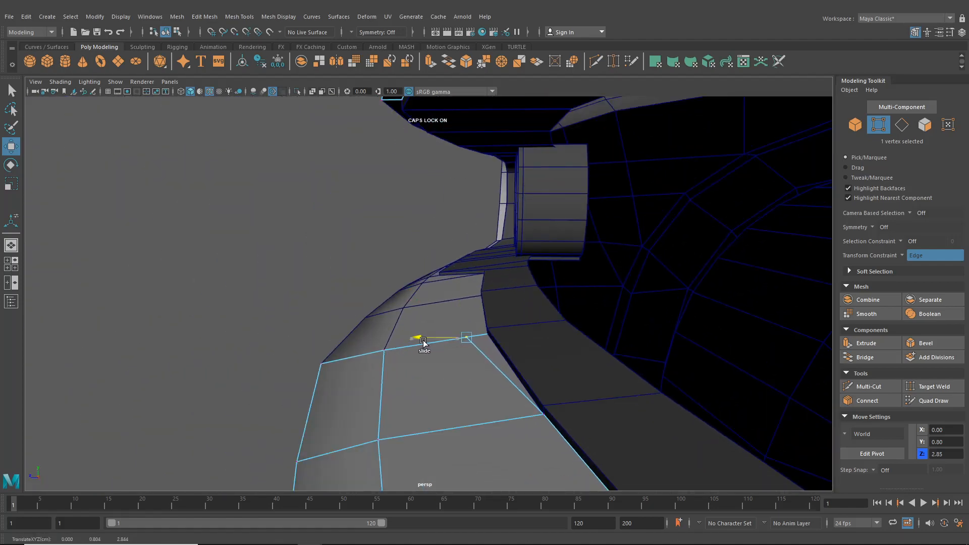
{"action": "left_click", "coordinate": [546, 422]}
{"action": "scroll", "coordinate": [546, 414], "scroll_direction": "down", "scroll_amount": 2}
{"action": "middle_click_drag", "start_coordinate": [544, 412], "coordinate": [487, 369], "text": "alt"}
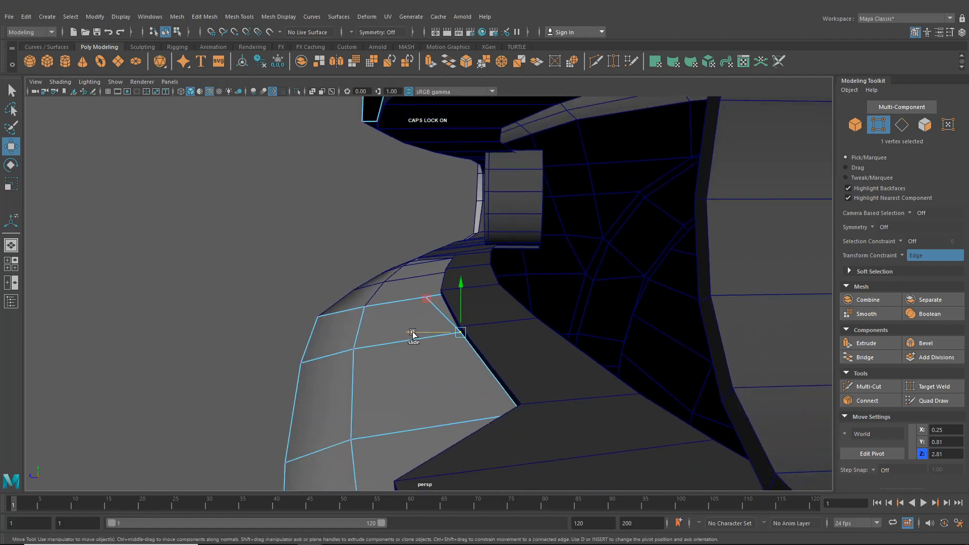
{"action": "left_click_drag", "start_coordinate": [413, 333], "coordinate": [403, 334]}
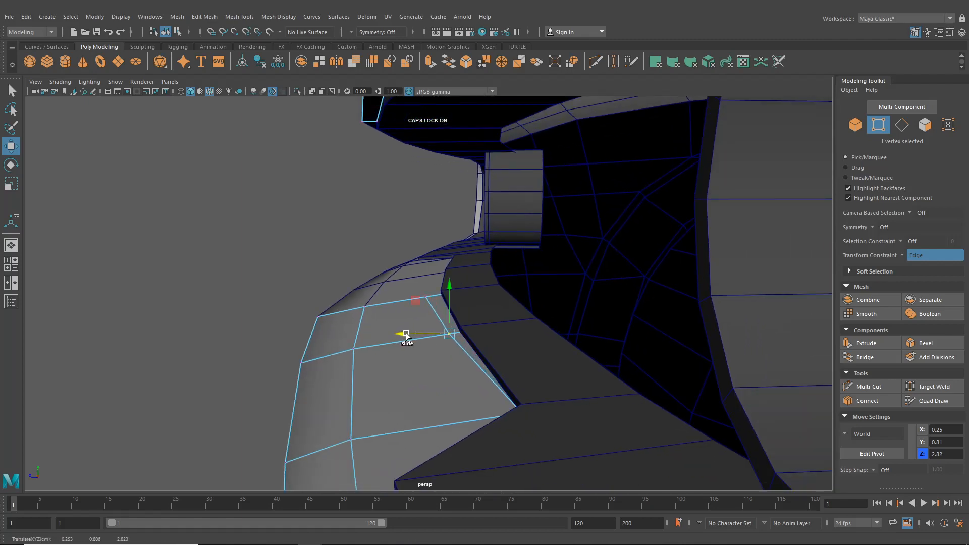
{"action": "left_click_drag", "start_coordinate": [459, 322], "coordinate": [493, 360], "text": "alt"}
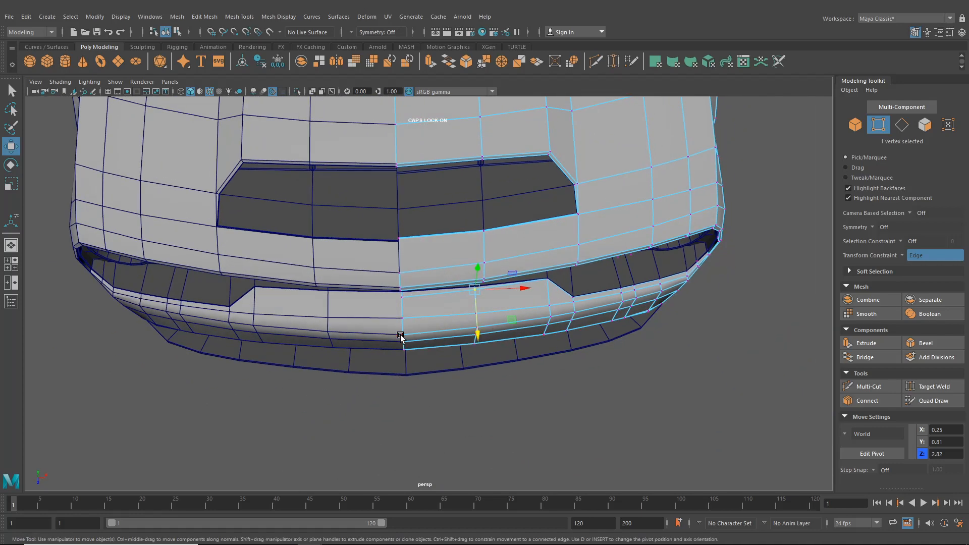
- Slide the centre-line vertex and its neighbour in the bumper's second vertex row forward along their edges
{"action": "left_click_drag", "start_coordinate": [402, 356], "coordinate": [389, 326], "text": "alt"}
{"action": "scroll", "coordinate": [390, 326], "scroll_direction": "up", "scroll_amount": 4}
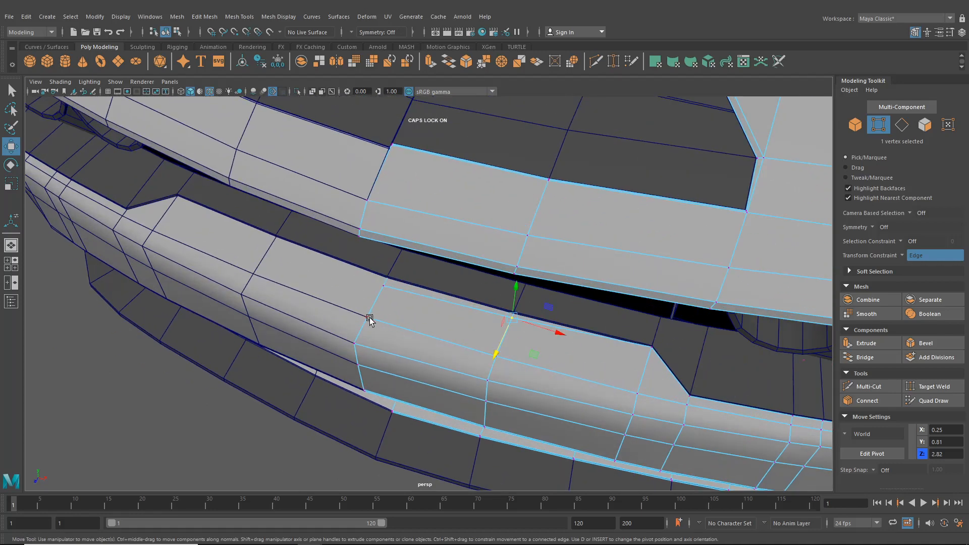
{"action": "left_click", "coordinate": [370, 319]}
{"action": "scroll", "coordinate": [353, 336], "scroll_direction": "up", "scroll_amount": 3}
{"action": "left_click_drag", "start_coordinate": [338, 350], "coordinate": [312, 364]}
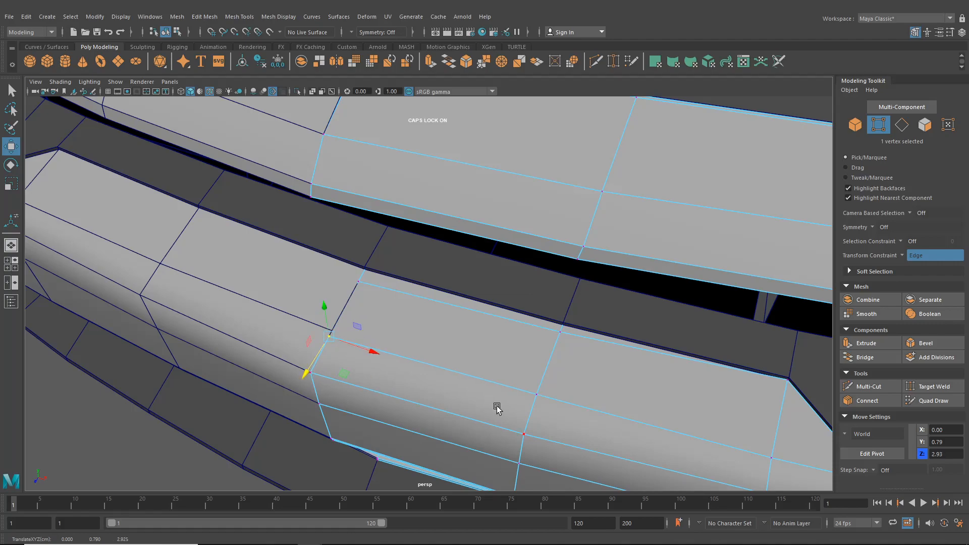
{"action": "left_click", "coordinate": [538, 397]}
{"action": "left_click_drag", "start_coordinate": [528, 409], "coordinate": [489, 415]}
{"action": "scroll", "coordinate": [525, 401], "scroll_direction": "down", "scroll_amount": 3}
{"action": "scroll", "coordinate": [451, 356], "scroll_direction": "down", "scroll_amount": 5}
{"action": "scroll", "coordinate": [489, 415], "scroll_direction": "up", "scroll_amount": 3}
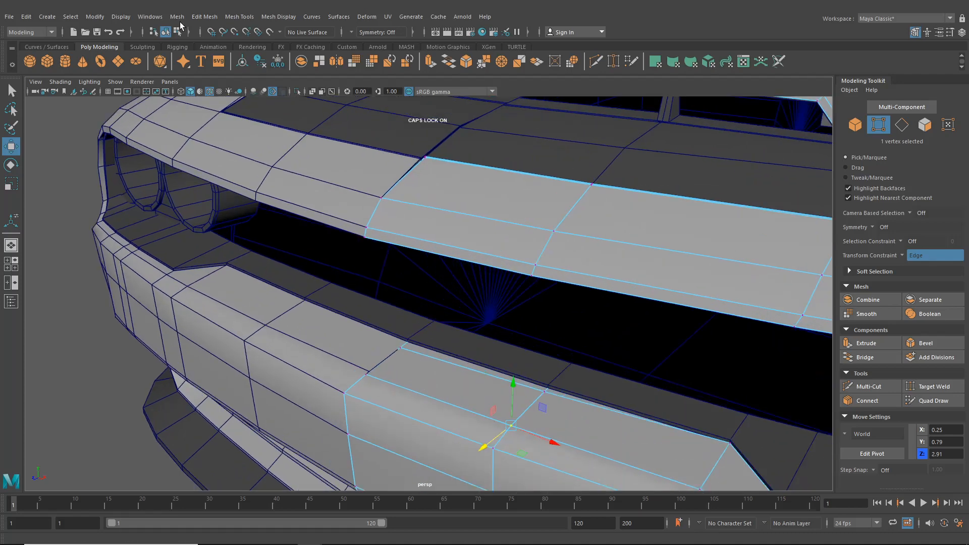
- Select the grille trim strip's two centre-line vertices at the bumper edge and turn the transform constraint off
{"action": "left_click", "coordinate": [166, 32]}
{"action": "left_click", "coordinate": [437, 339]}
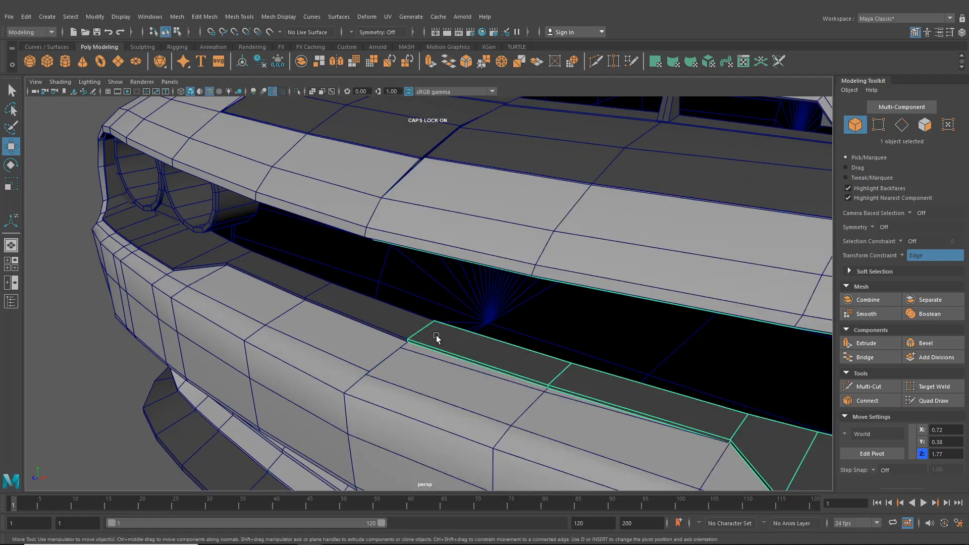
{"action": "right_click_drag", "start_coordinate": [437, 340], "coordinate": [390, 260]}
{"action": "left_click_drag", "start_coordinate": [420, 356], "coordinate": [400, 333]}
{"action": "scroll", "coordinate": [401, 332], "scroll_direction": "up", "scroll_amount": 3}
{"action": "scroll", "coordinate": [363, 387], "scroll_direction": "down", "scroll_amount": 2}
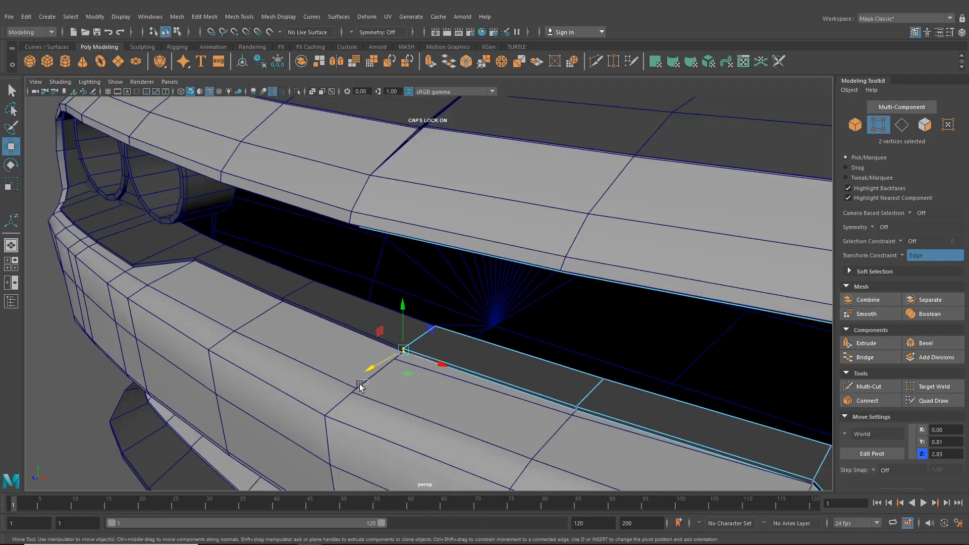
{"action": "left_click_drag", "start_coordinate": [362, 387], "coordinate": [371, 369]}
{"action": "key", "text": "F9"}
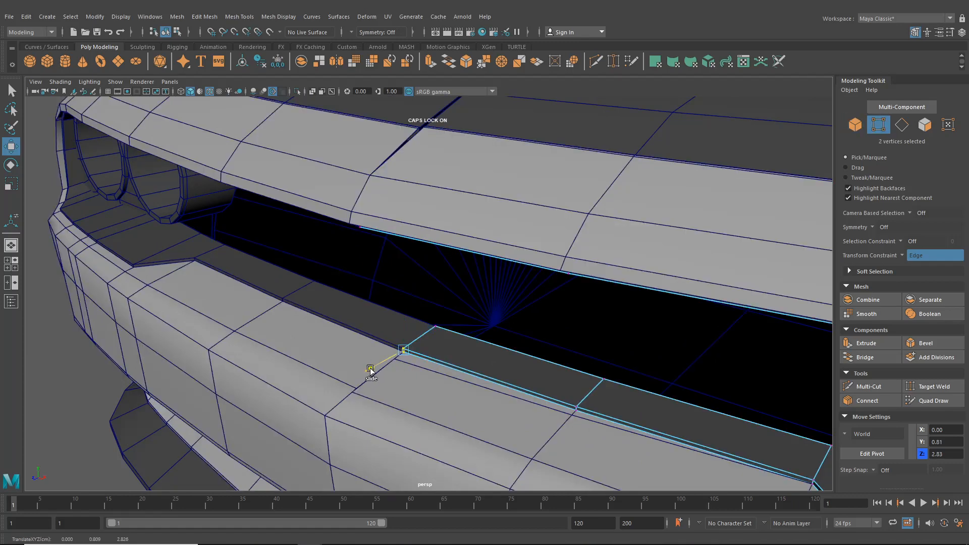
{"action": "left_click", "coordinate": [903, 259]}
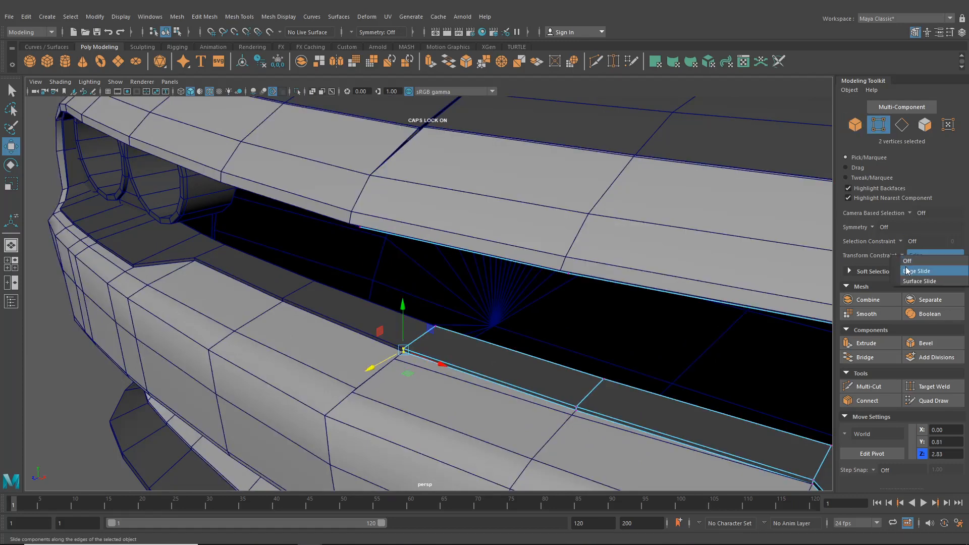
{"action": "left_click", "coordinate": [912, 261]}
- Snap the trim strip's lower centre-line vertex and the next lower vertex onto the matching bumper edge vertices
{"action": "scroll", "coordinate": [387, 389], "scroll_direction": "up", "scroll_amount": 5}
{"action": "scroll", "coordinate": [384, 404], "scroll_direction": "down", "scroll_amount": 2}
{"action": "middle_click_drag", "start_coordinate": [376, 424], "coordinate": [363, 329], "text": "alt"}
{"action": "left_click", "coordinate": [335, 305]}
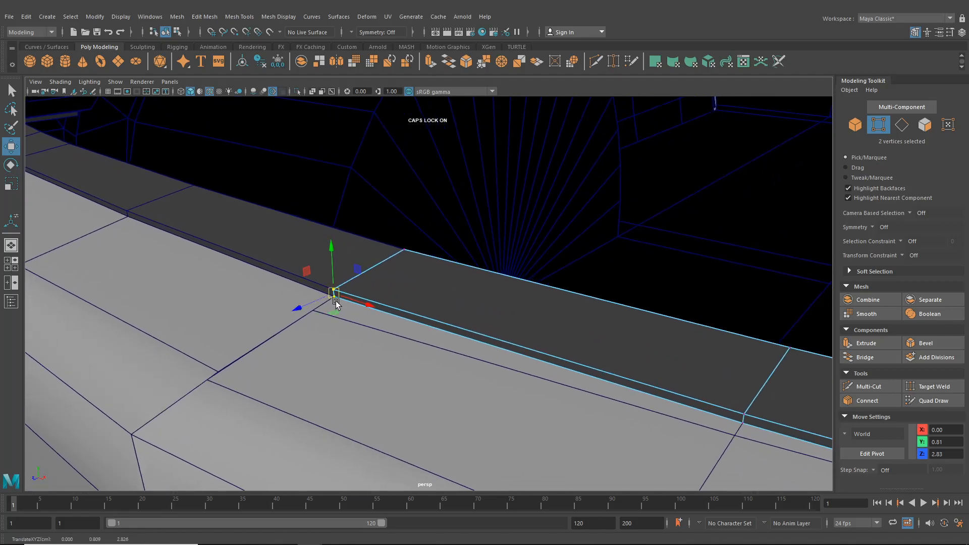
{"action": "left_click", "coordinate": [341, 309]}
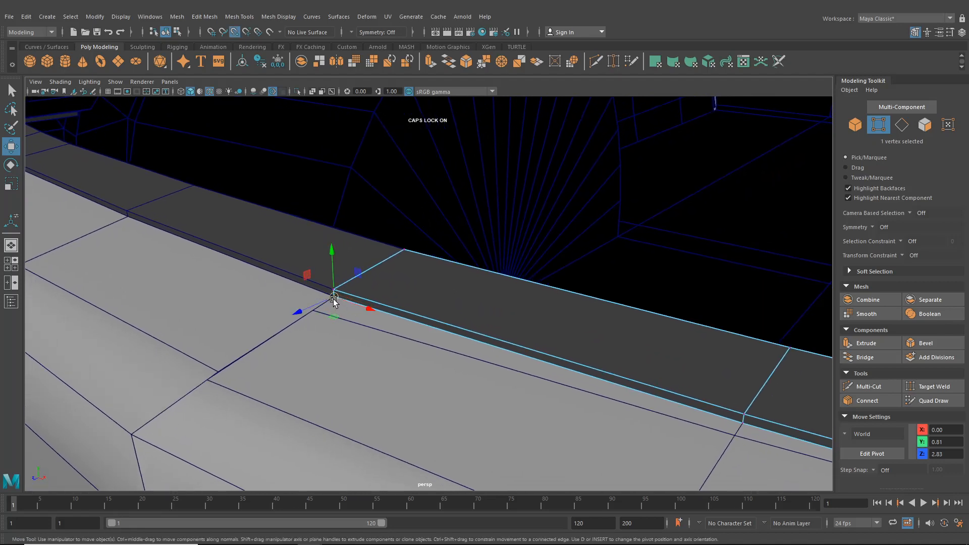
{"action": "left_click_drag", "start_coordinate": [334, 300], "coordinate": [311, 313]}
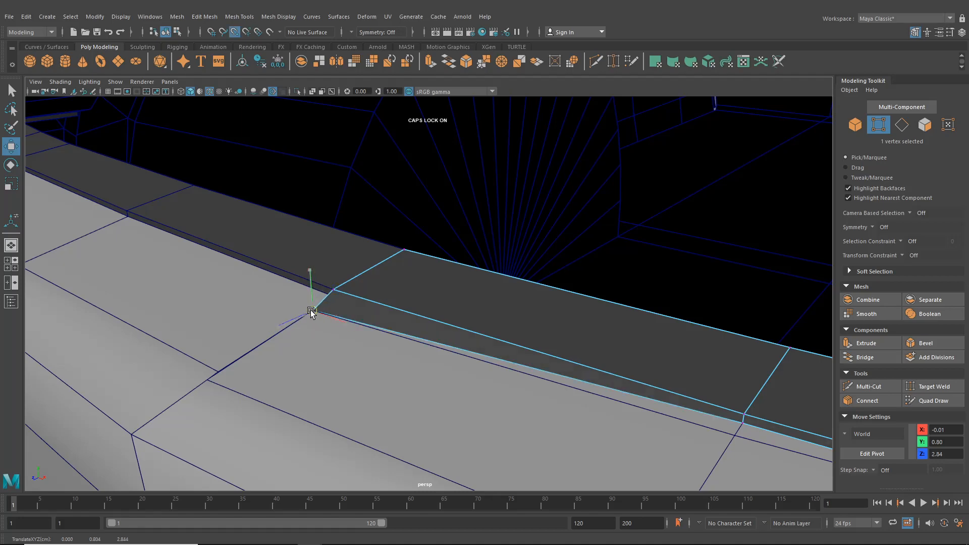
{"action": "left_click", "coordinate": [742, 423]}
{"action": "scroll", "coordinate": [736, 420], "scroll_direction": "down", "scroll_amount": 3}
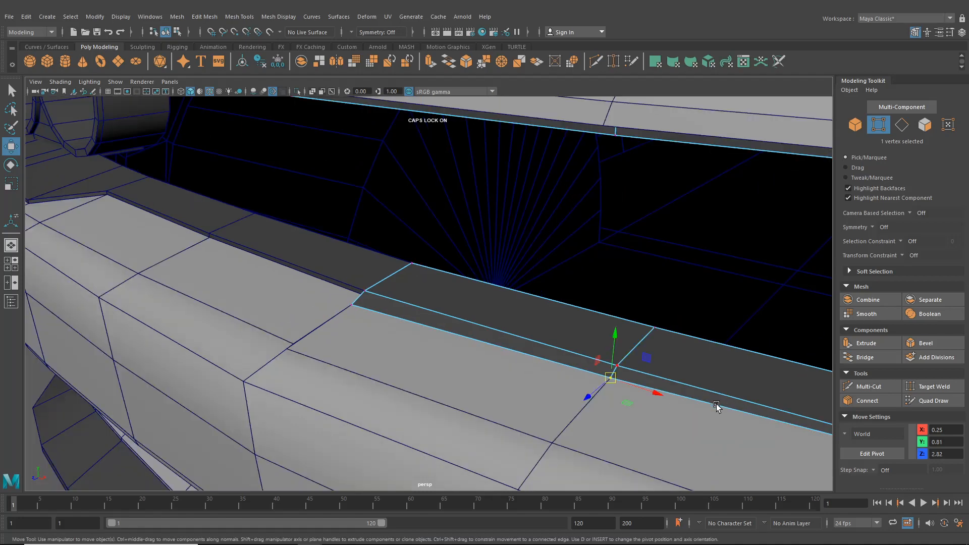
{"action": "middle_click_drag", "start_coordinate": [717, 404], "coordinate": [671, 408], "text": "alt"}
- Bring the trim strip's upper lip vertices forward over the snapped lower ones and adjust the centre-line vertex's height
{"action": "left_click", "coordinate": [302, 291]}
{"action": "middle_click_drag", "start_coordinate": [303, 291], "coordinate": [379, 308], "text": "alt"}
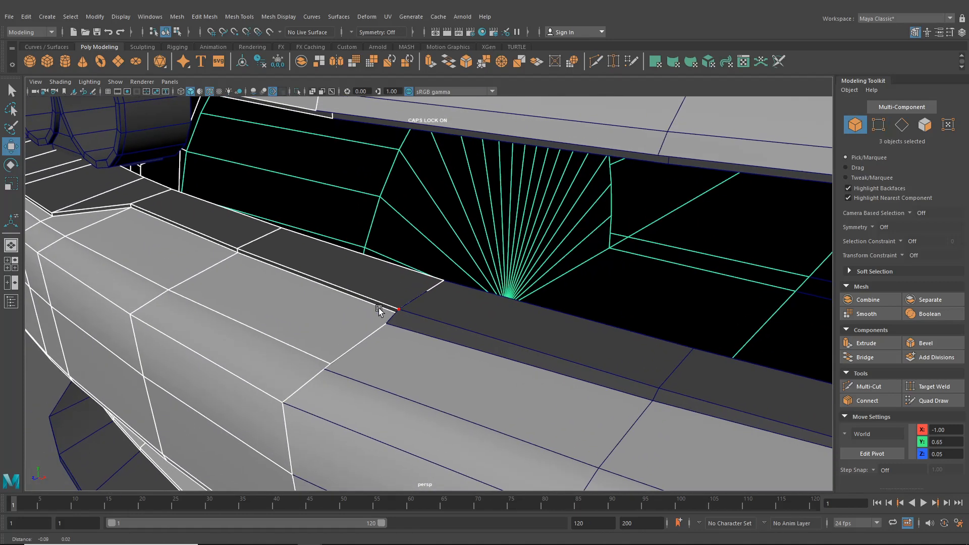
{"action": "key", "text": "F9"}
{"action": "left_click_drag", "start_coordinate": [391, 316], "coordinate": [365, 338], "text": "alt"}
{"action": "left_click", "coordinate": [383, 320]}
{"action": "key", "text": "v"}
{"action": "left_click_drag", "start_coordinate": [363, 292], "coordinate": [364, 281]}
{"action": "left_click", "coordinate": [818, 454]}
{"action": "left_click_drag", "start_coordinate": [809, 457], "coordinate": [303, 309]}
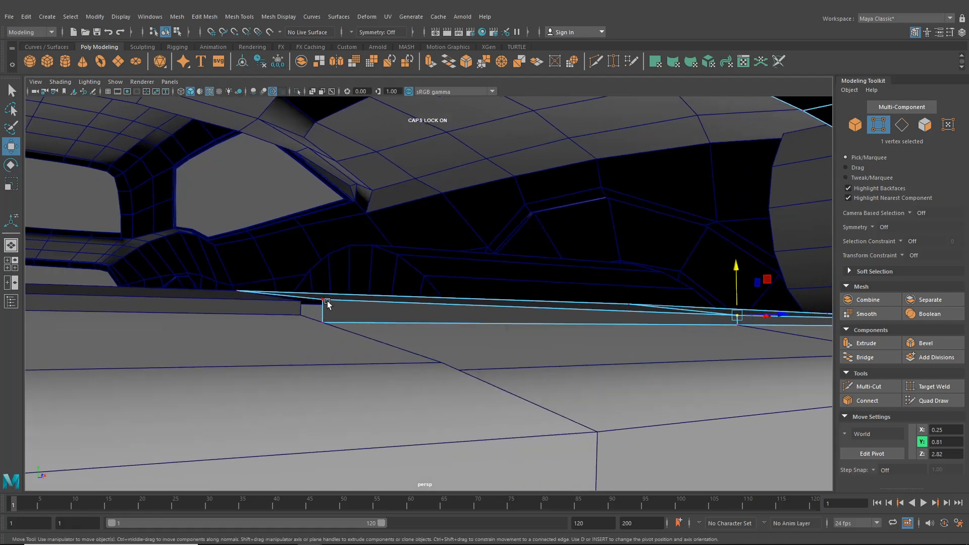
{"action": "mouse_move", "coordinate": [329, 305]}
{"action": "middle_mouse_down"}
{"action": "mouse_move", "coordinate": [324, 282]}
{"action": "mouse_move", "coordinate": [323, 291]}
{"action": "middle_mouse_up"}
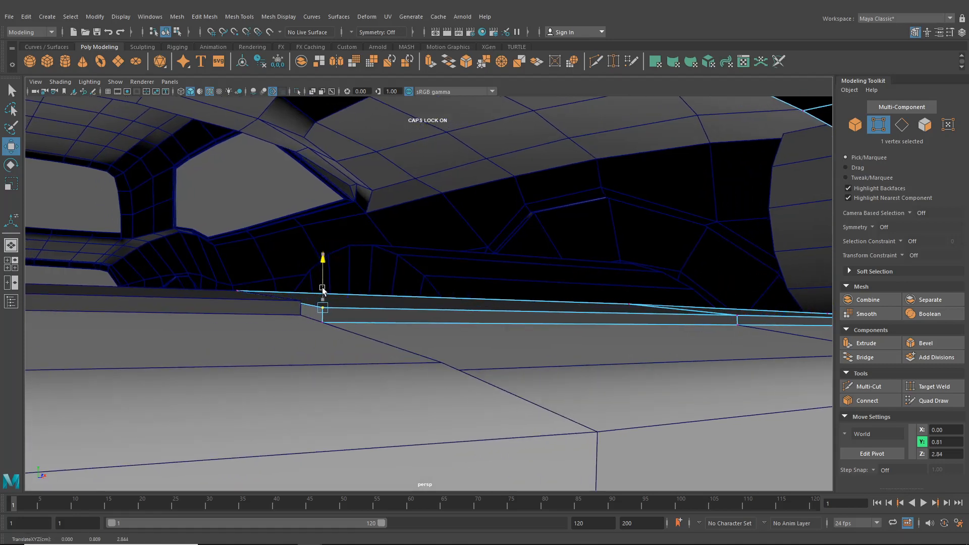
- Leave vertex editing and examine the grille, bumper and overall body shape from several angles
{"action": "left_click_drag", "start_coordinate": [323, 291], "coordinate": [534, 443], "text": "alt"}
{"action": "scroll", "coordinate": [424, 353], "scroll_direction": "down", "scroll_amount": 5}
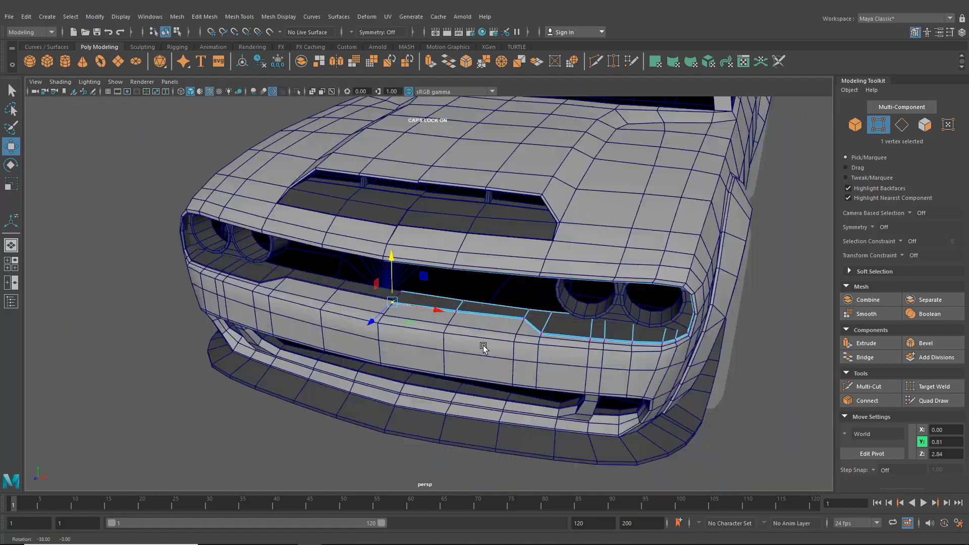
{"action": "left_click_drag", "start_coordinate": [485, 346], "coordinate": [429, 361], "text": "alt"}
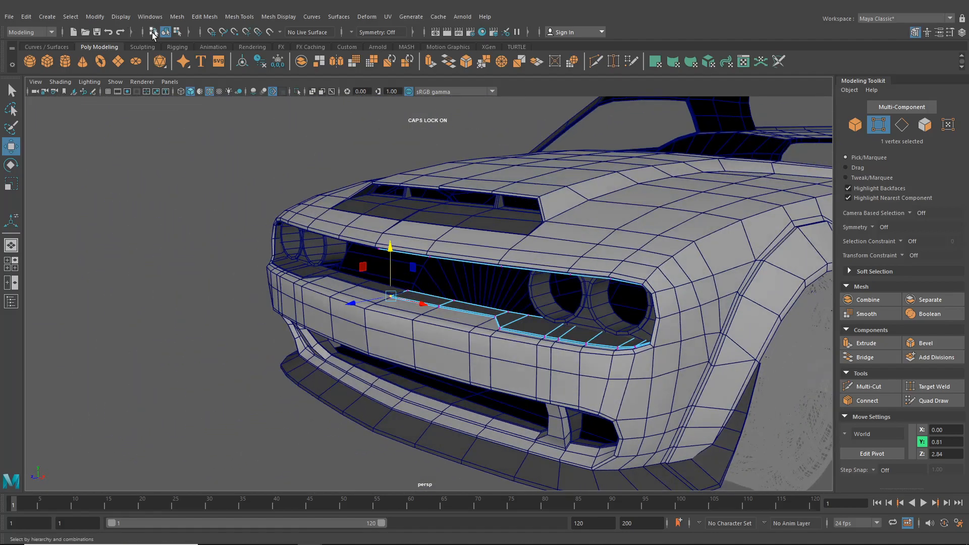
{"action": "left_click", "coordinate": [177, 32]}
{"action": "left_click", "coordinate": [166, 32]}
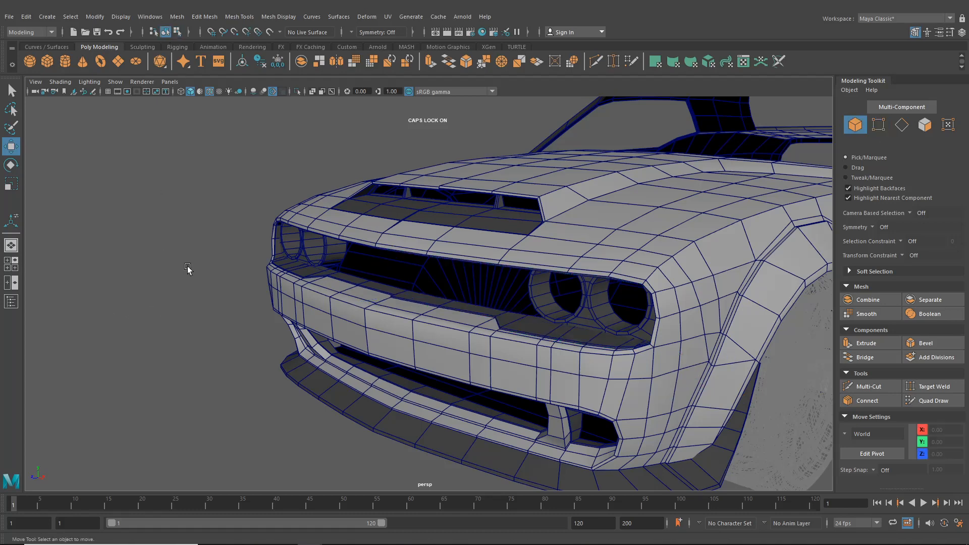
{"action": "scroll", "coordinate": [207, 273], "scroll_direction": "down", "scroll_amount": 5}
{"action": "left_click_drag", "start_coordinate": [227, 277], "coordinate": [253, 289], "text": "alt"}
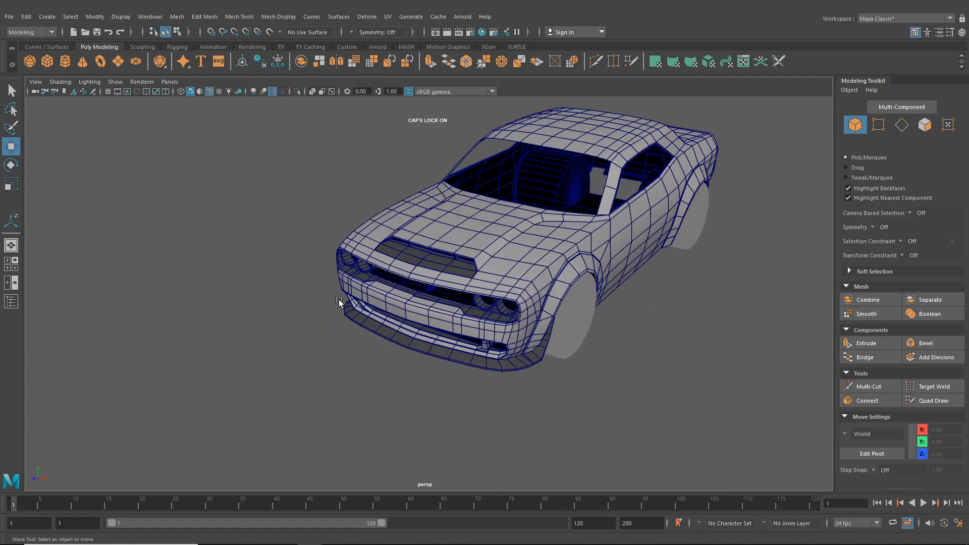
{"action": "left_click_drag", "start_coordinate": [339, 299], "coordinate": [305, 284], "text": "alt"}
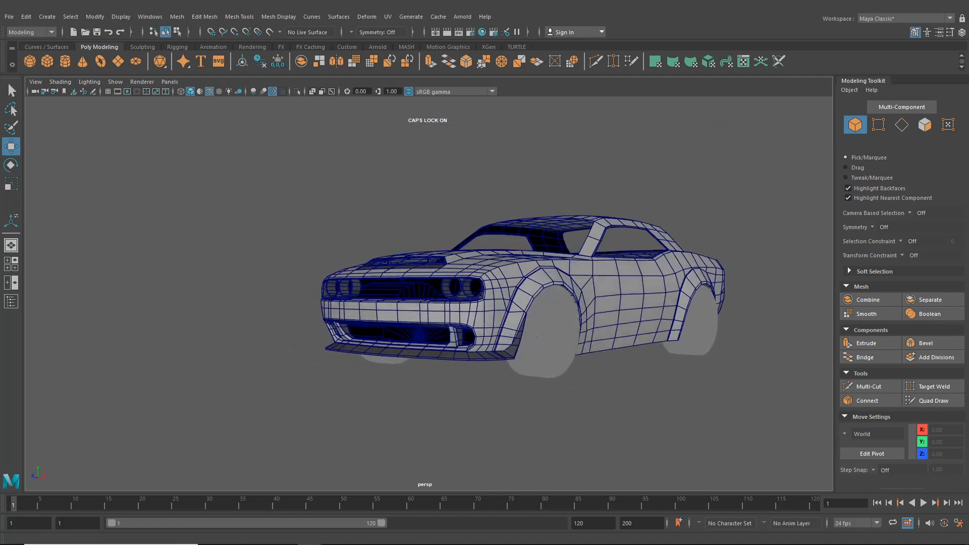
- Create a polygon plane, place it ahead of the front bumper at Translate Z 3.173, and display it in the four-view layout
{"action": "left_click", "coordinate": [927, 32]}
{"action": "left_click", "coordinate": [962, 32]}
{"action": "left_click_drag", "start_coordinate": [484, 283], "coordinate": [505, 292], "text": "alt"}
{"action": "scroll", "coordinate": [505, 293], "scroll_direction": "up", "scroll_amount": 4}
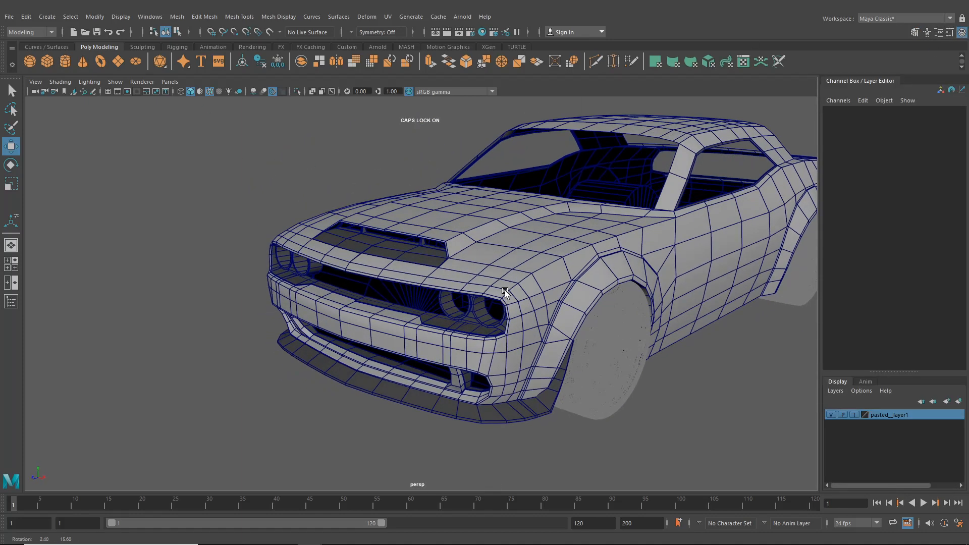
{"action": "left_click", "coordinate": [116, 64]}
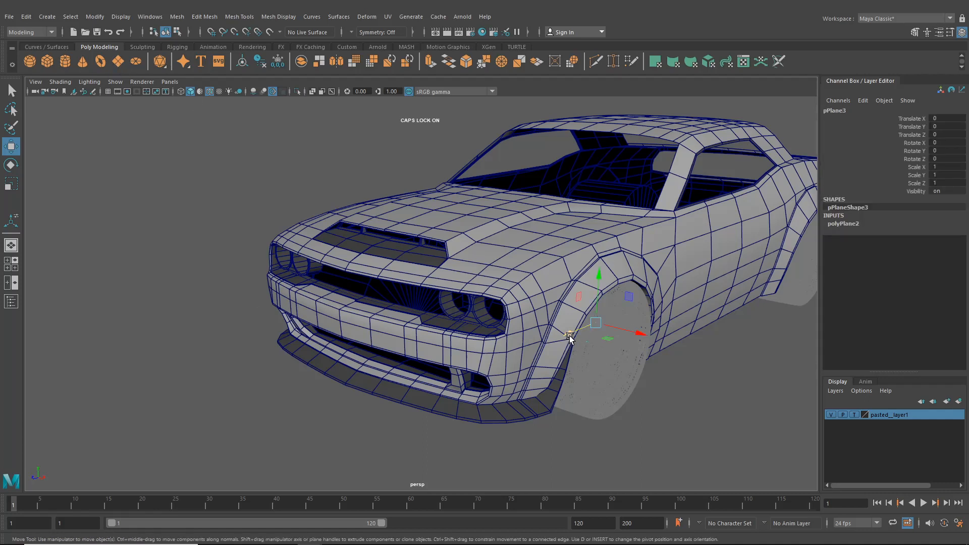
{"action": "left_click_drag", "start_coordinate": [569, 336], "coordinate": [278, 454]}
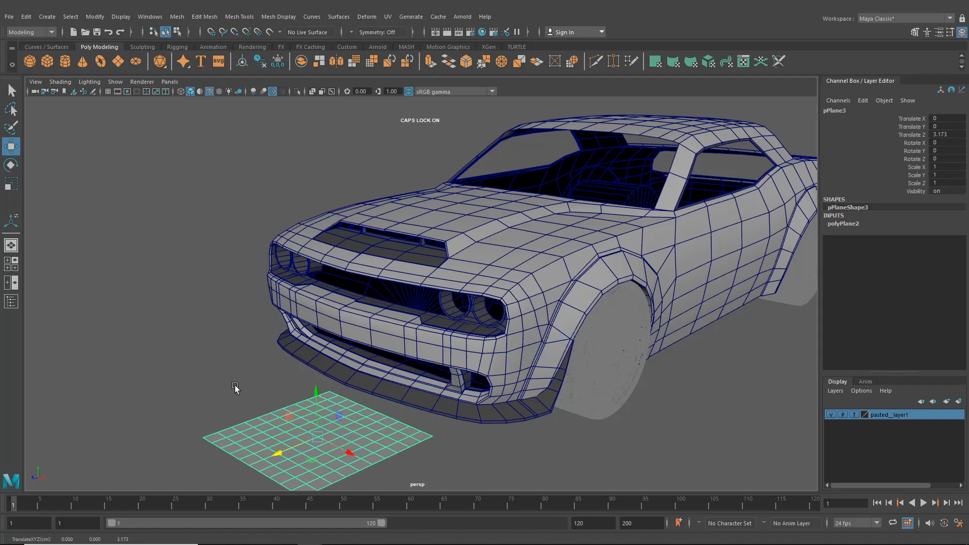
{"action": "left_click", "coordinate": [7, 264]}
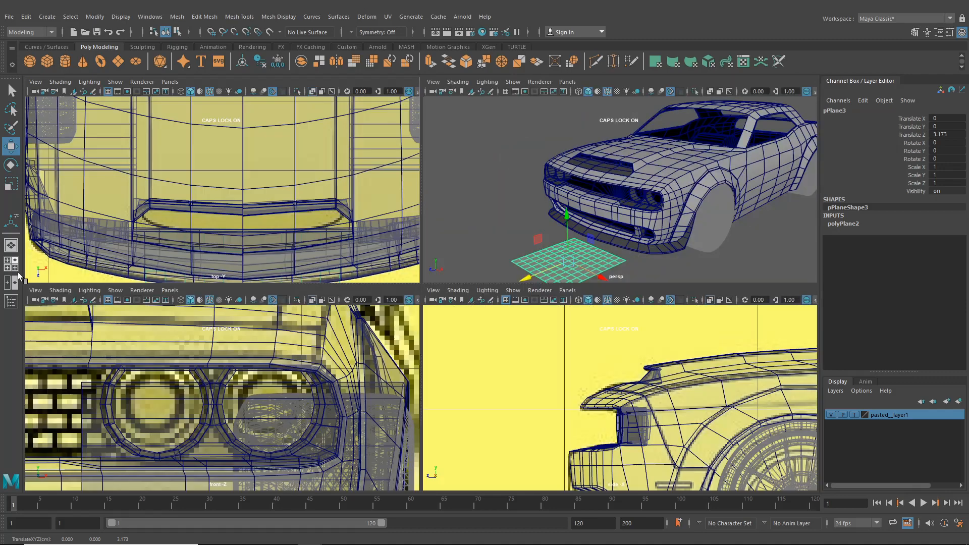
- Move the polygon plane farther ahead of the front bumper to Translate Z 3.396
{"action": "key", "text": "a"}
{"action": "scroll", "coordinate": [247, 340], "scroll_direction": "up", "scroll_amount": 10}
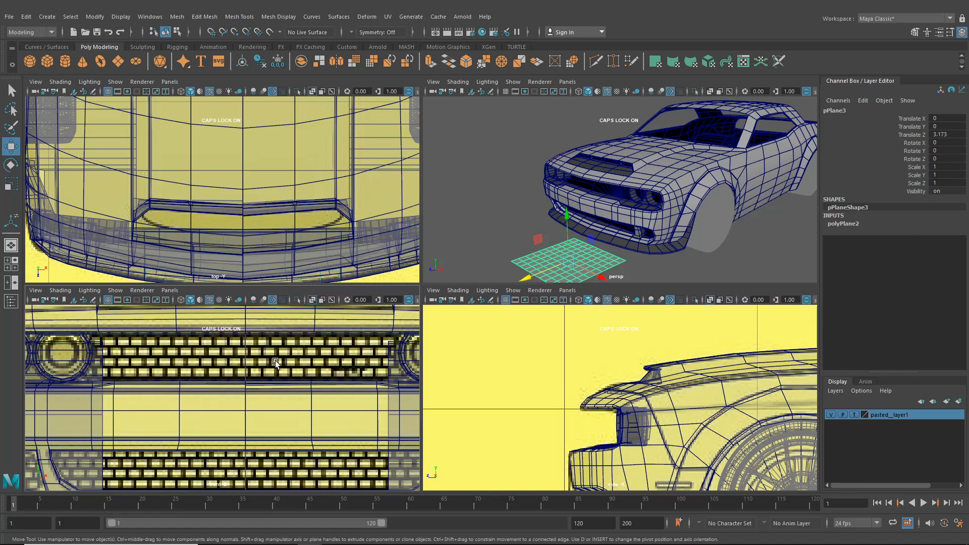
{"action": "key", "text": "a"}
{"action": "scroll", "coordinate": [233, 388], "scroll_direction": "up", "scroll_amount": 4}
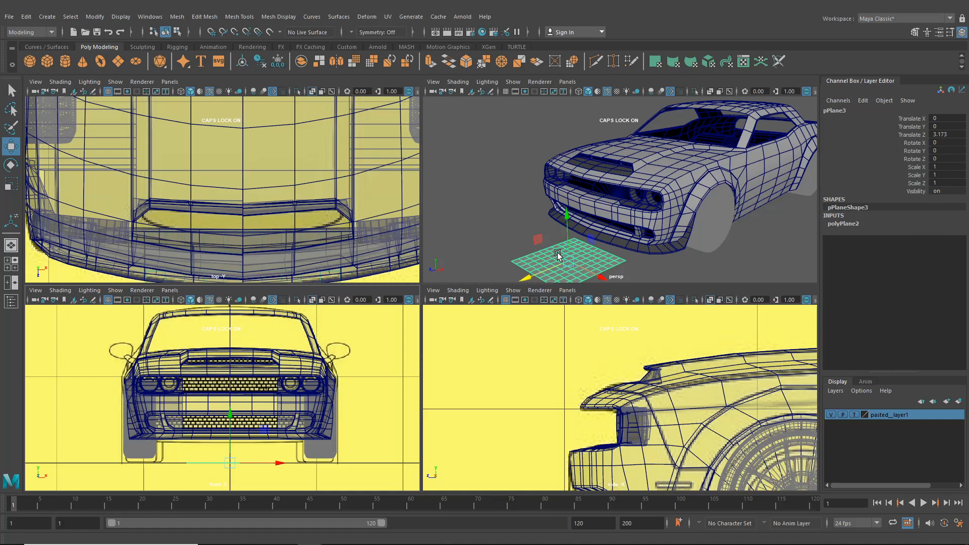
{"action": "key", "text": "space"}
{"action": "left_click_drag", "start_coordinate": [558, 254], "coordinate": [452, 246], "text": "alt"}
{"action": "middle_click_drag", "start_coordinate": [452, 304], "coordinate": [467, 256], "text": "alt"}
{"action": "scroll", "coordinate": [467, 257], "scroll_direction": "up", "scroll_amount": 4}
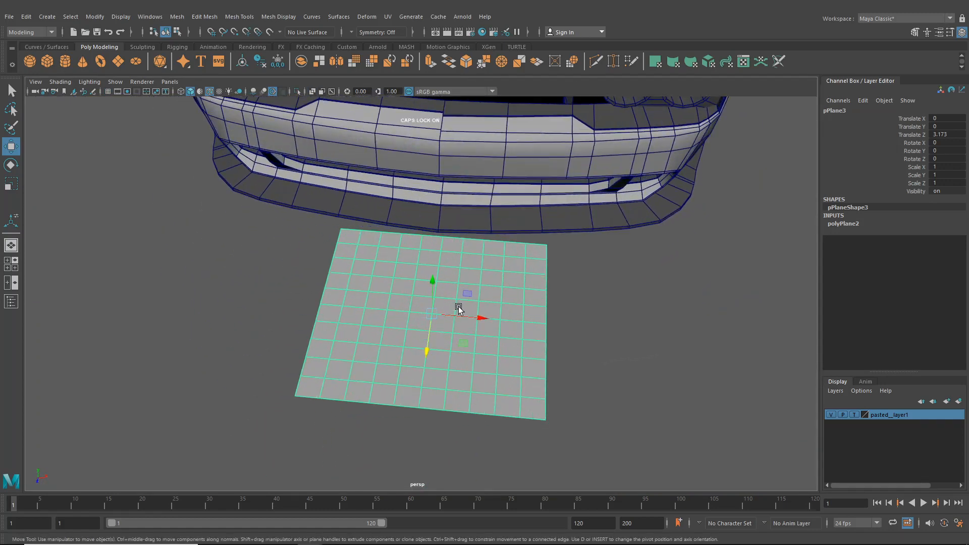
{"action": "left_click_drag", "start_coordinate": [428, 348], "coordinate": [417, 389]}
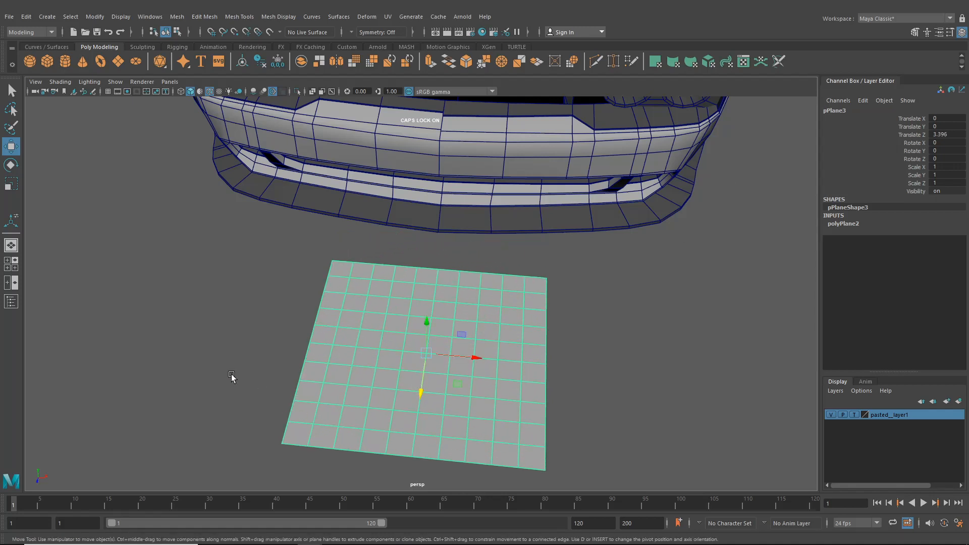
- Delete every second lengthwise edge segment in each row of the plane, offset between neighbouring rows, to form a staggered brick pattern
{"action": "left_click", "coordinate": [14, 260]}
{"action": "scroll", "coordinate": [254, 395], "scroll_direction": "up", "scroll_amount": 8}
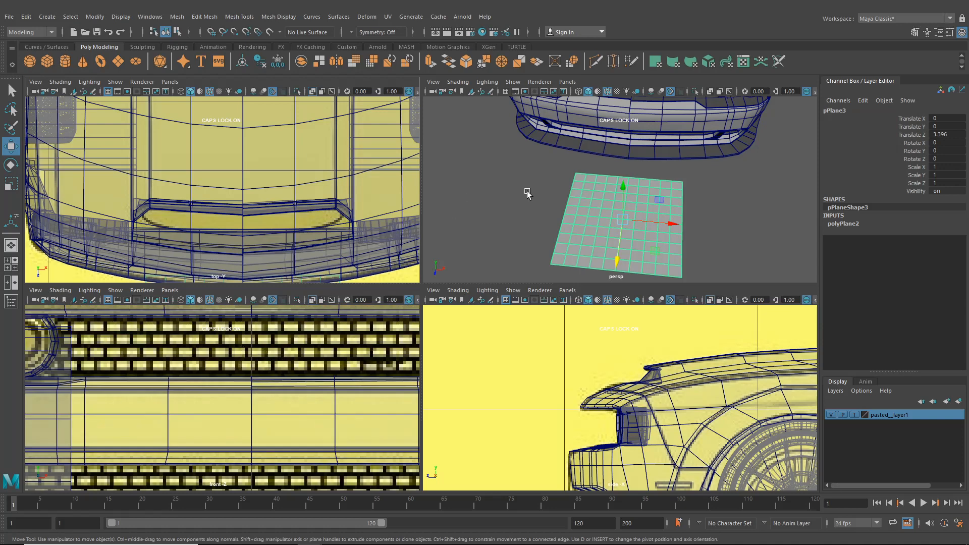
{"action": "left_click_drag", "start_coordinate": [571, 198], "coordinate": [451, 349], "text": "alt"}
{"action": "key", "text": "space"}
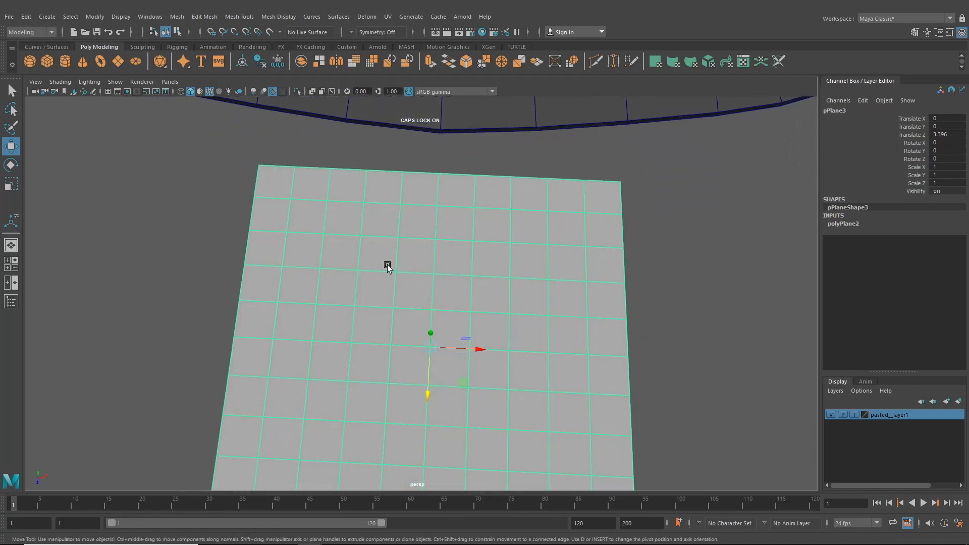
{"action": "middle_click_drag", "start_coordinate": [389, 270], "coordinate": [397, 275], "text": "alt"}
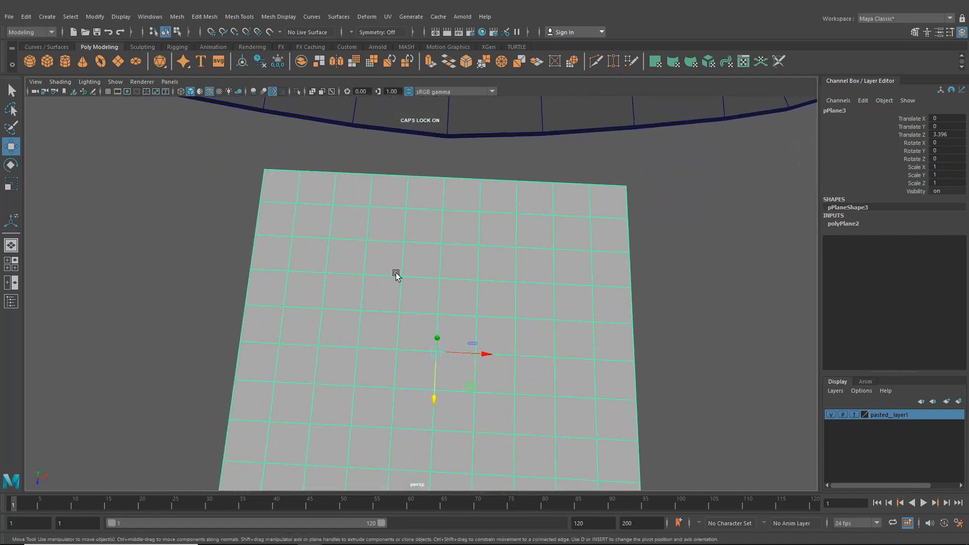
{"action": "scroll", "coordinate": [396, 274], "scroll_direction": "up", "scroll_amount": 2}
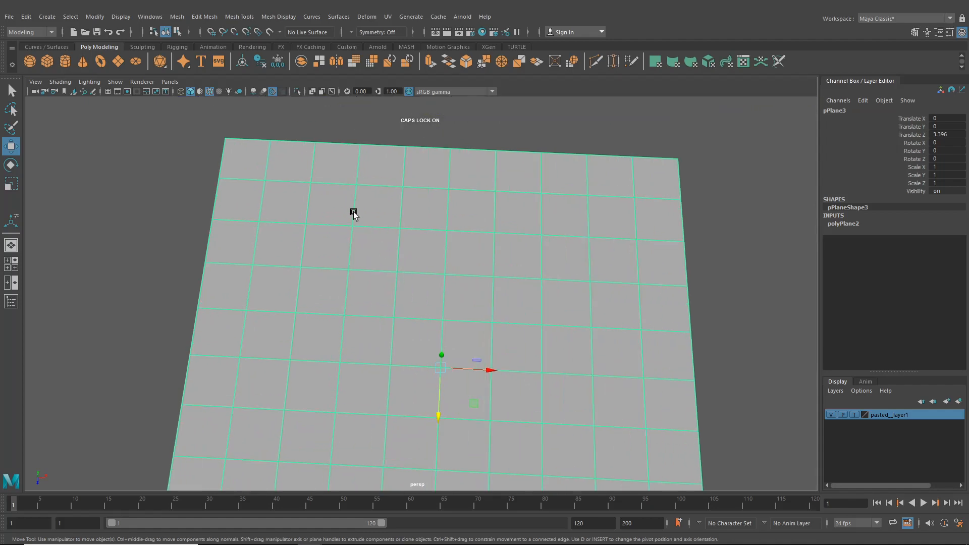
{"action": "right_click_drag", "start_coordinate": [353, 210], "coordinate": [353, 185]}
{"action": "left_click_drag", "start_coordinate": [354, 196], "coordinate": [411, 301], "text": "alt"}
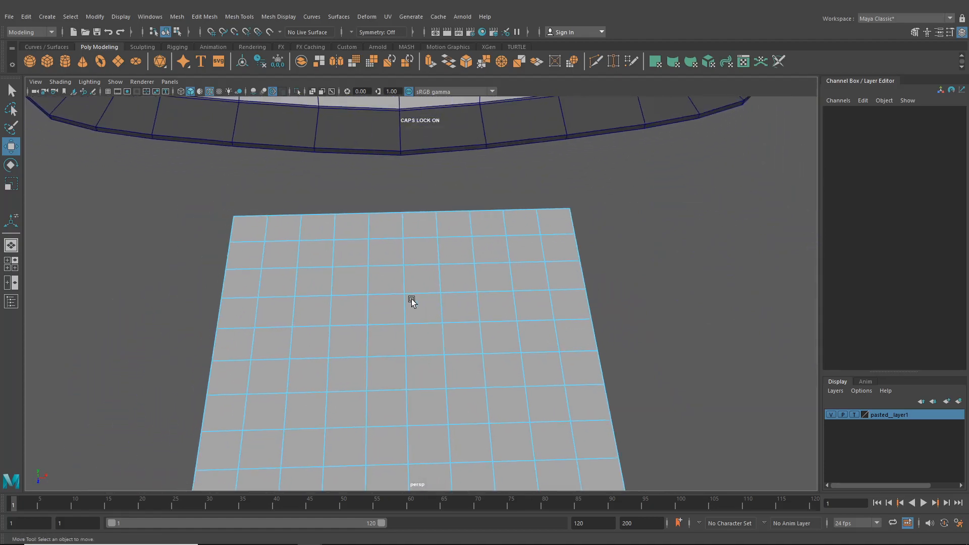
{"action": "left_click", "coordinate": [266, 229]}
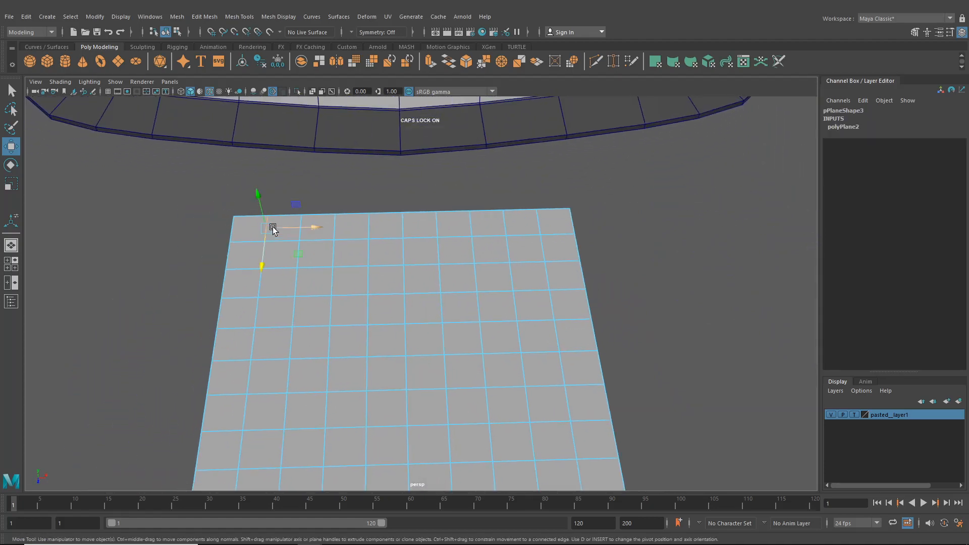
{"action": "scroll", "coordinate": [281, 230], "scroll_direction": "up", "scroll_amount": 3}
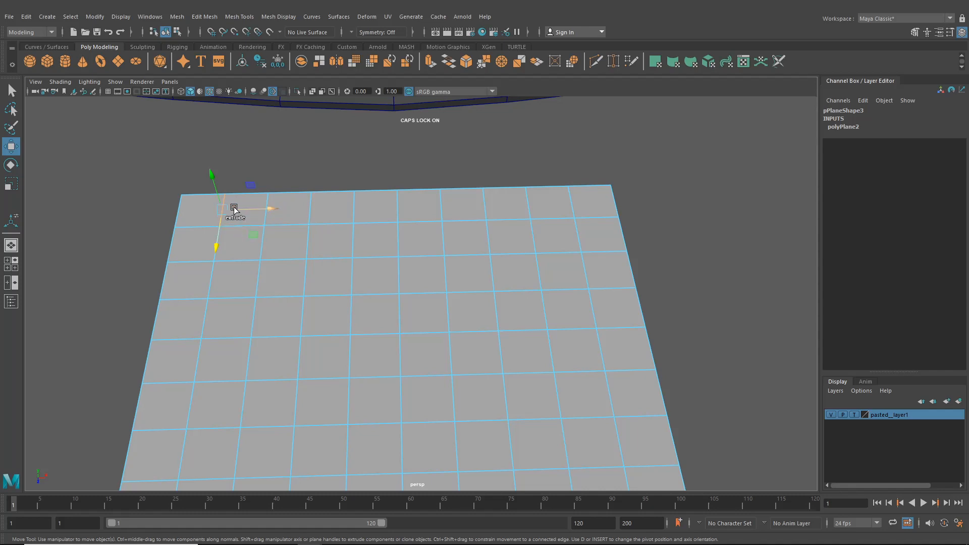
{"action": "left_click", "coordinate": [314, 209], "text": "shift"}
{"action": "left_click", "coordinate": [397, 207], "text": "shift"}
{"action": "left_click", "coordinate": [487, 206], "text": "shift"}
{"action": "left_click", "coordinate": [570, 202], "text": "shift"}
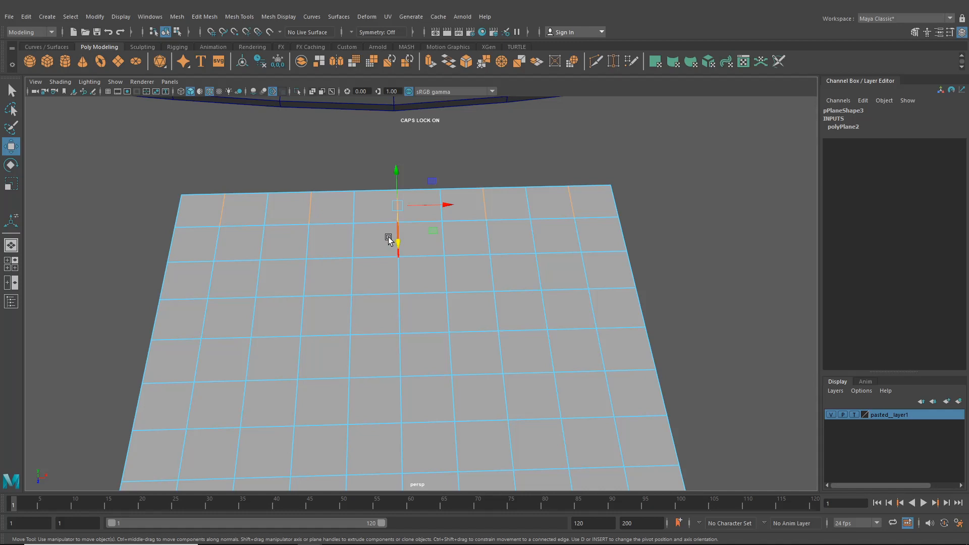
{"action": "left_click", "coordinate": [261, 238], "text": "shift"}
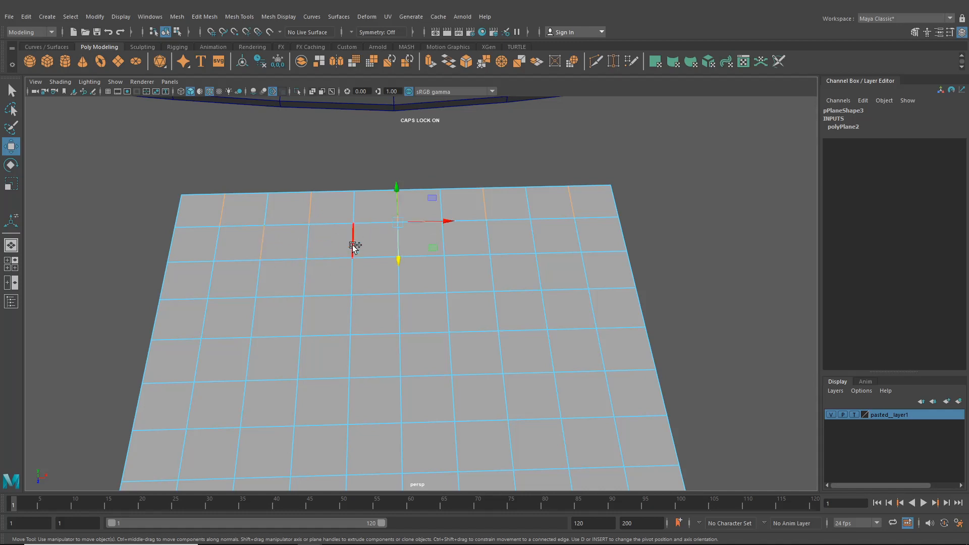
{"action": "left_click", "coordinate": [356, 237], "text": "shift"}
{"action": "left_click", "coordinate": [444, 238], "text": "shift"}
{"action": "left_click", "coordinate": [584, 274], "text": "shift"}
{"action": "left_click", "coordinate": [495, 274], "text": "shift"}
{"action": "key", "text": "q"}
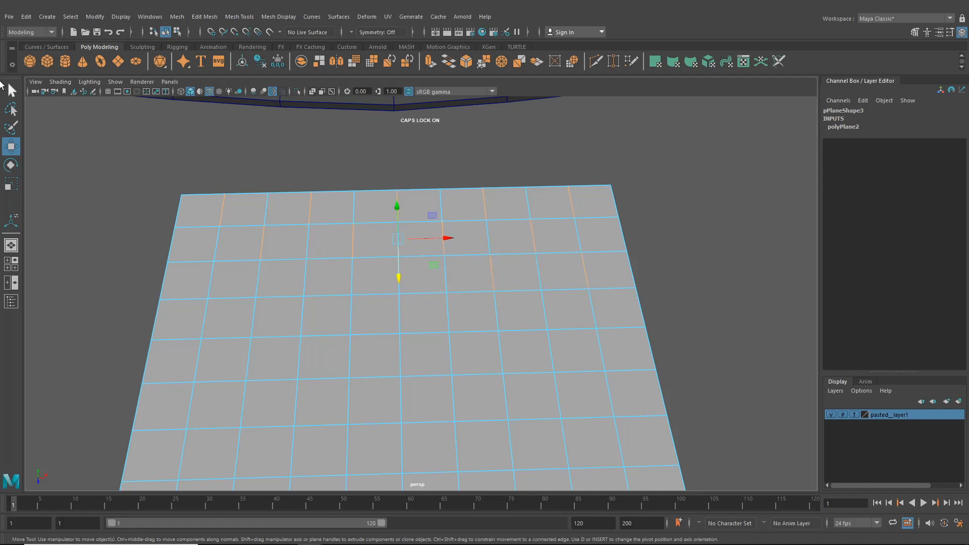
{"action": "left_click", "coordinate": [302, 279], "text": "shift"}
{"action": "left_click", "coordinate": [210, 287], "text": "shift"}
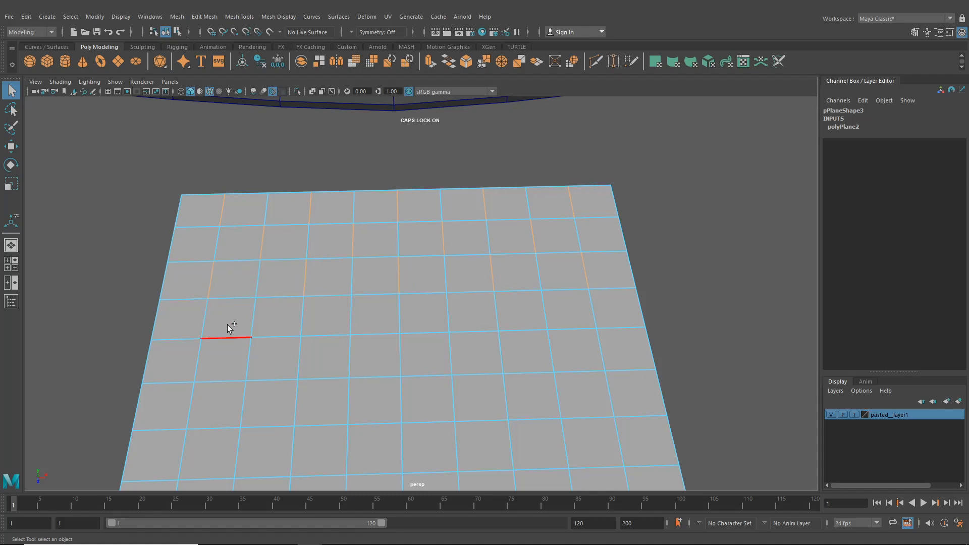
{"action": "left_click", "coordinate": [199, 358], "text": "shift"}
{"action": "left_click", "coordinate": [250, 400], "text": "shift"}
{"action": "scroll", "coordinate": [290, 383], "scroll_direction": "down", "scroll_amount": 1}
{"action": "middle_click_drag", "start_coordinate": [290, 383], "coordinate": [320, 242], "text": "alt"}
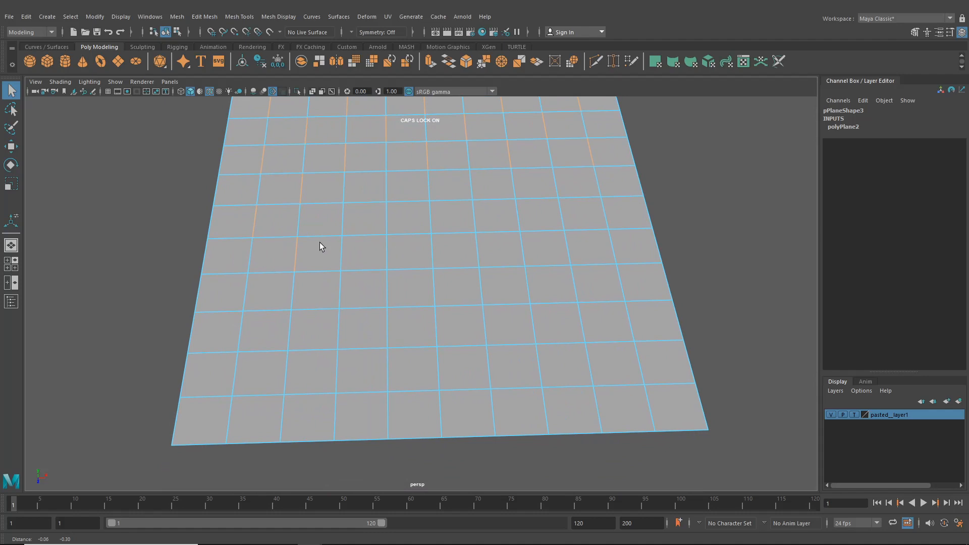
{"action": "left_click", "coordinate": [245, 293], "text": "shift"}
{"action": "left_click", "coordinate": [342, 229], "text": "shift"}
{"action": "left_click", "coordinate": [389, 189], "text": "shift"}
{"action": "left_click", "coordinate": [387, 297], "text": "shift"}
{"action": "left_click", "coordinate": [384, 322], "text": "shift"}
{"action": "left_click", "coordinate": [386, 369], "text": "shift"}
{"action": "left_click", "coordinate": [447, 365], "text": "shift"}
{"action": "left_click", "coordinate": [434, 280], "text": "shift"}
{"action": "left_click", "coordinate": [472, 186], "text": "shift"}
{"action": "left_click", "coordinate": [477, 249], "text": "shift"}
{"action": "left_click", "coordinate": [594, 401], "text": "shift"}
{"action": "scroll", "coordinate": [590, 296], "scroll_direction": "down", "scroll_amount": 3}
{"action": "left_click_drag", "start_coordinate": [552, 275], "coordinate": [526, 266], "text": "alt"}
{"action": "middle_click_drag", "start_coordinate": [515, 263], "coordinate": [481, 308], "text": "alt"}
{"action": "scroll", "coordinate": [480, 308], "scroll_direction": "up", "scroll_amount": 4}
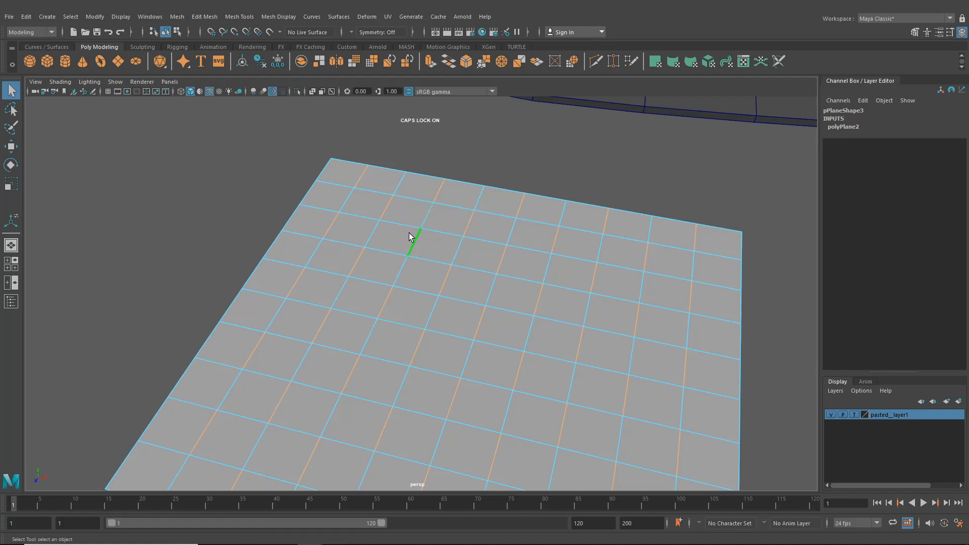
{"action": "key", "text": "Delete"}
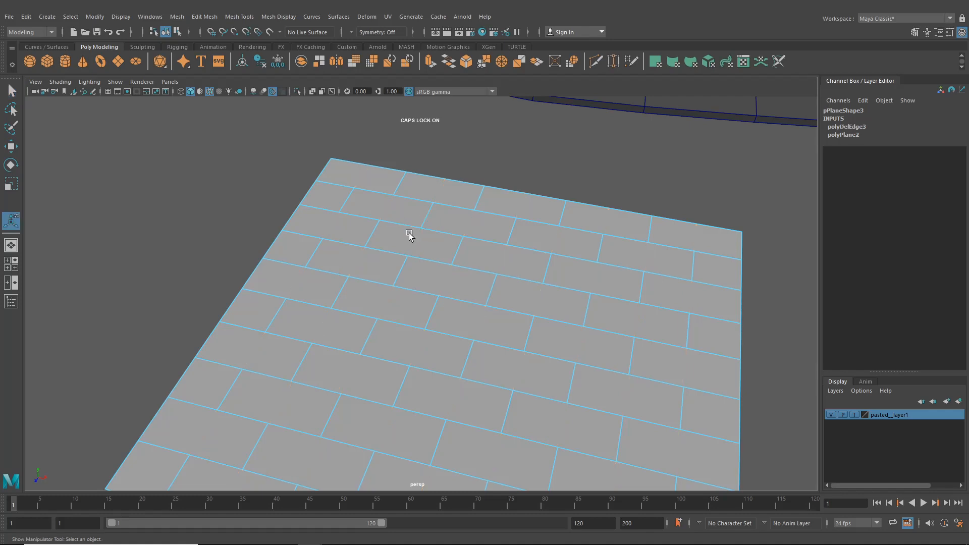
- Delete the half-width faces at both ends of the alternate brick rows and return to object selection
{"action": "left_click_drag", "start_coordinate": [410, 237], "coordinate": [418, 284], "text": "alt"}
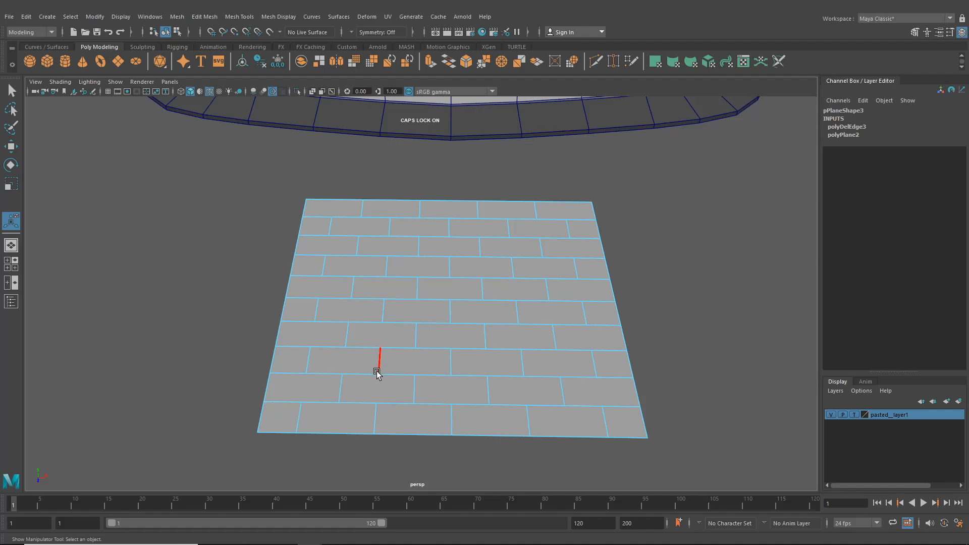
{"action": "scroll", "coordinate": [433, 332], "scroll_direction": "up", "scroll_amount": 3}
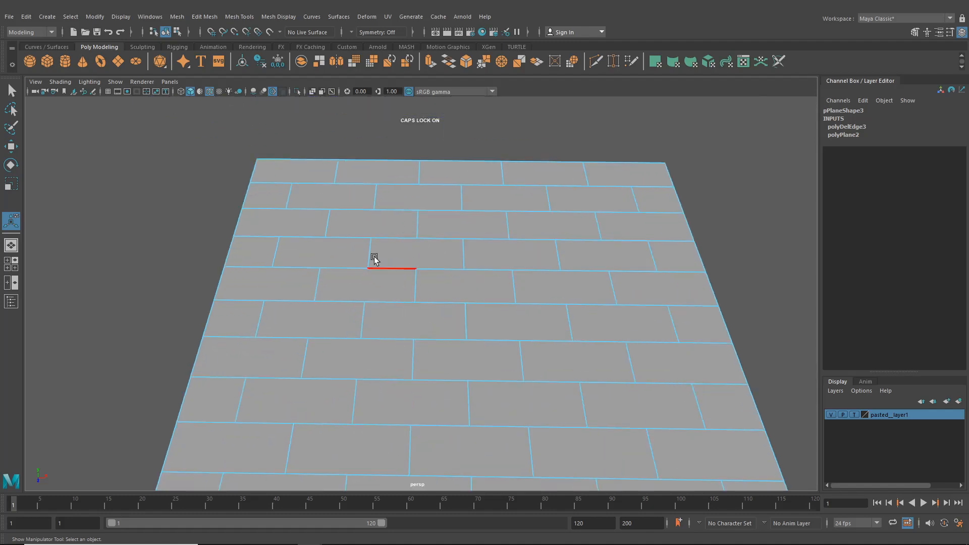
{"action": "scroll", "coordinate": [452, 232], "scroll_direction": "down", "scroll_amount": 2}
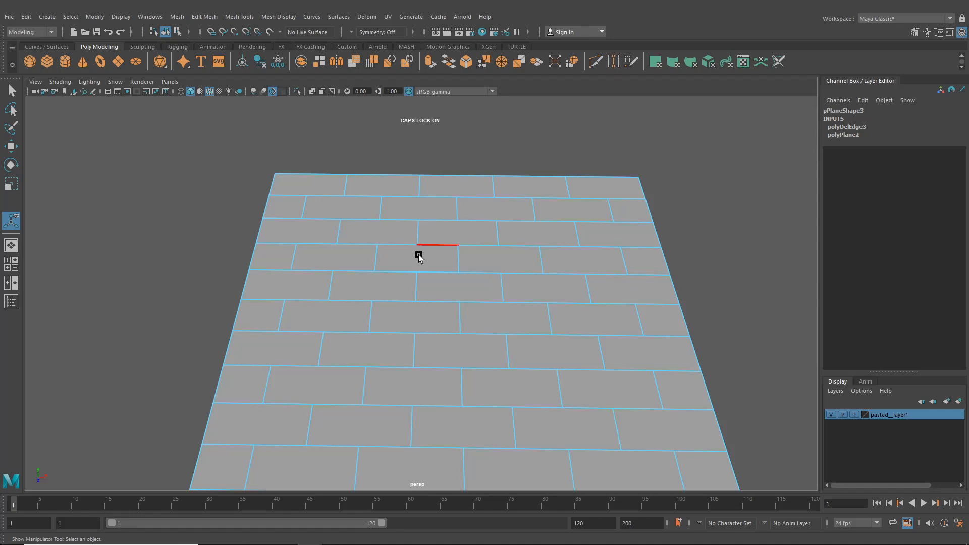
{"action": "mouse_move", "coordinate": [417, 258]}
{"action": "left_mouse_down", "text": "alt"}
{"action": "mouse_move", "coordinate": [408, 264]}
{"action": "mouse_move", "coordinate": [433, 268]}
{"action": "mouse_move", "coordinate": [417, 268]}
{"action": "left_mouse_up", "text": "alt"}
{"action": "right_click_drag", "start_coordinate": [368, 242], "coordinate": [372, 253]}
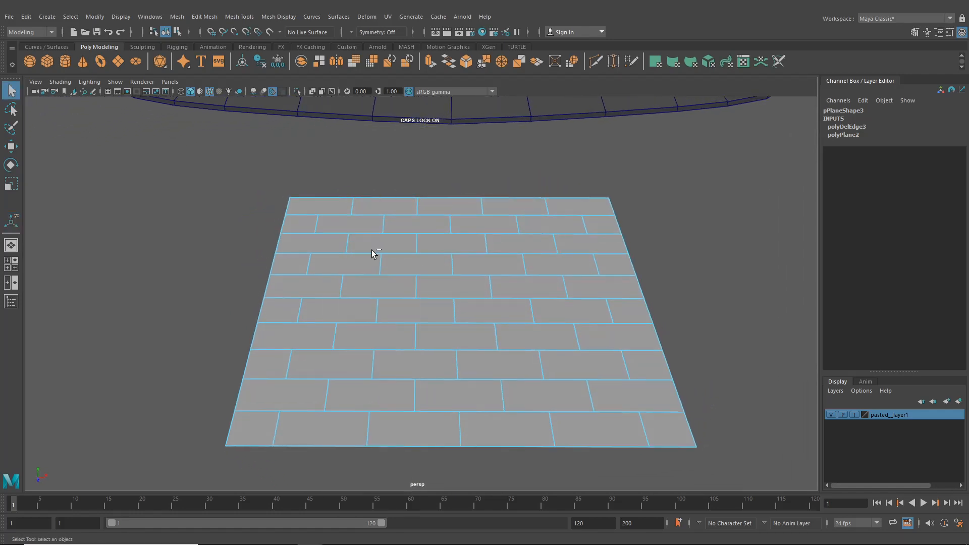
{"action": "left_click", "coordinate": [305, 225]}
{"action": "left_click", "coordinate": [291, 263], "text": "shift"}
{"action": "left_click", "coordinate": [282, 309], "text": "shift"}
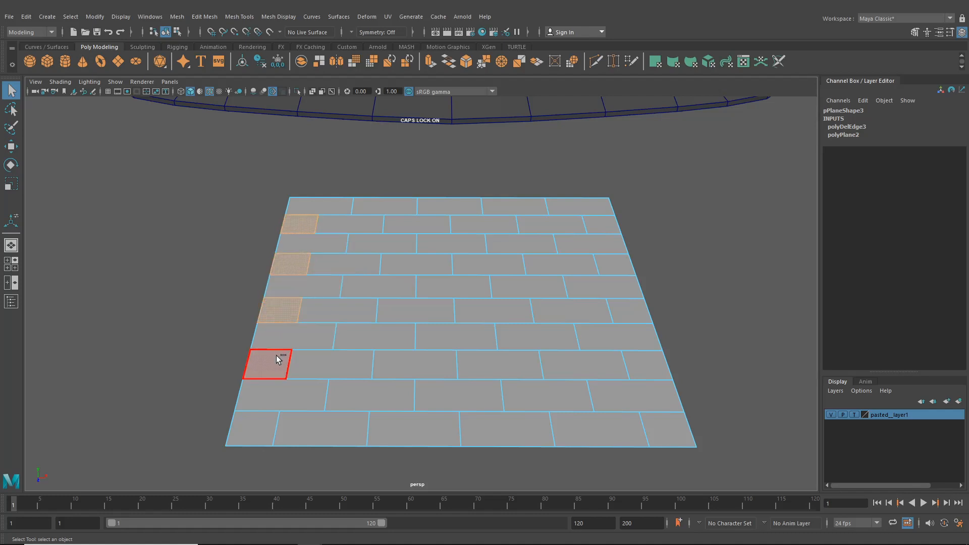
{"action": "left_click", "coordinate": [277, 355], "text": "shift"}
{"action": "left_click", "coordinate": [259, 425], "text": "shift"}
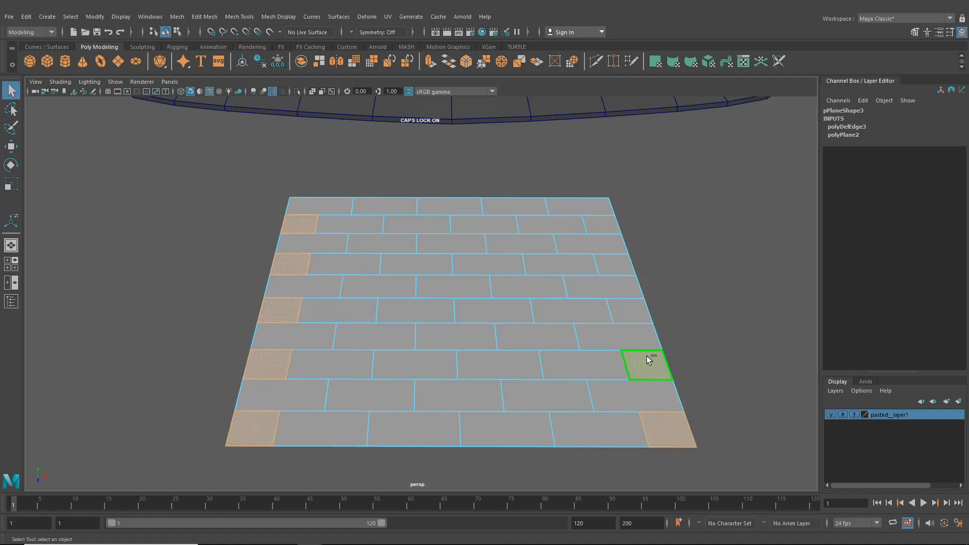
{"action": "left_click", "coordinate": [633, 312], "text": "shift"}
{"action": "left_click", "coordinate": [622, 265], "text": "shift"}
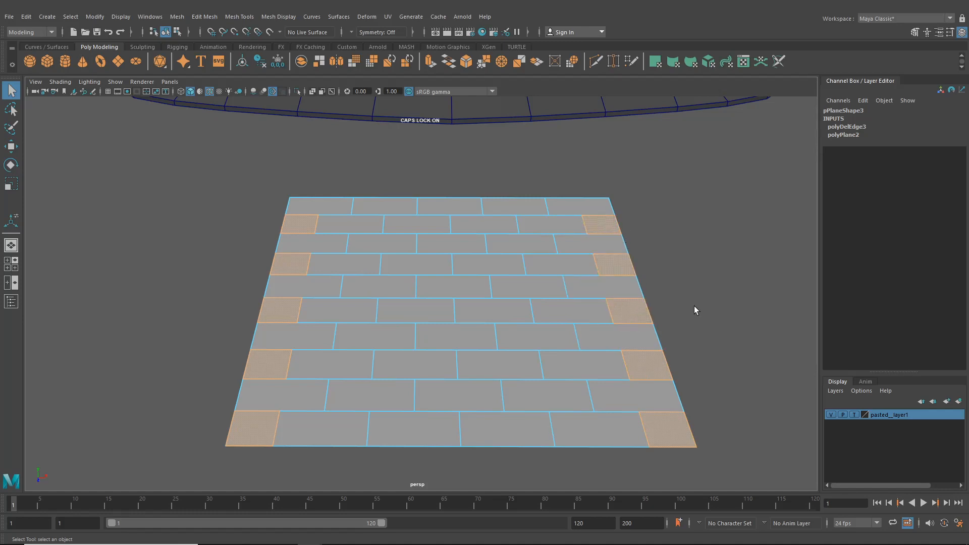
{"action": "key", "text": "Delete"}
{"action": "left_click_drag", "start_coordinate": [695, 312], "coordinate": [489, 261], "text": "alt"}
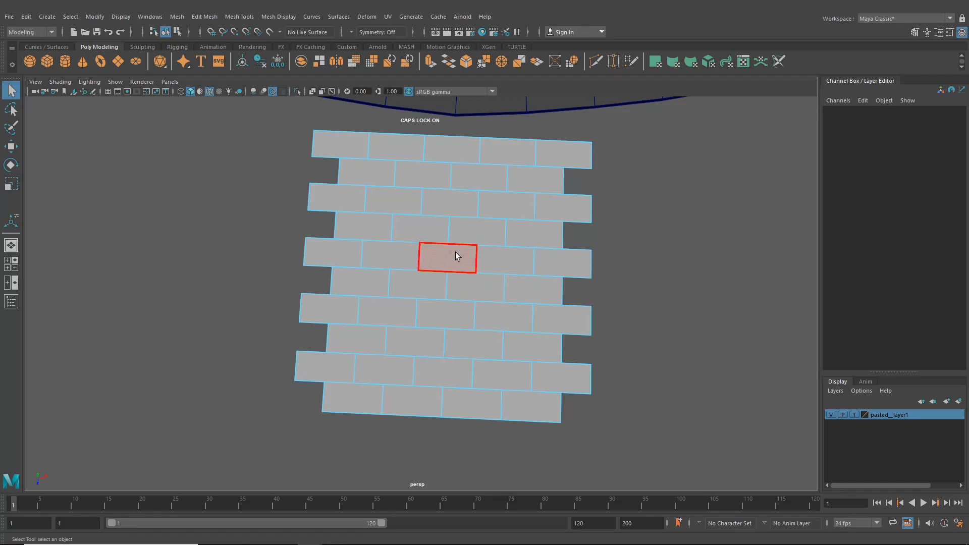
{"action": "left_click", "coordinate": [165, 32]}
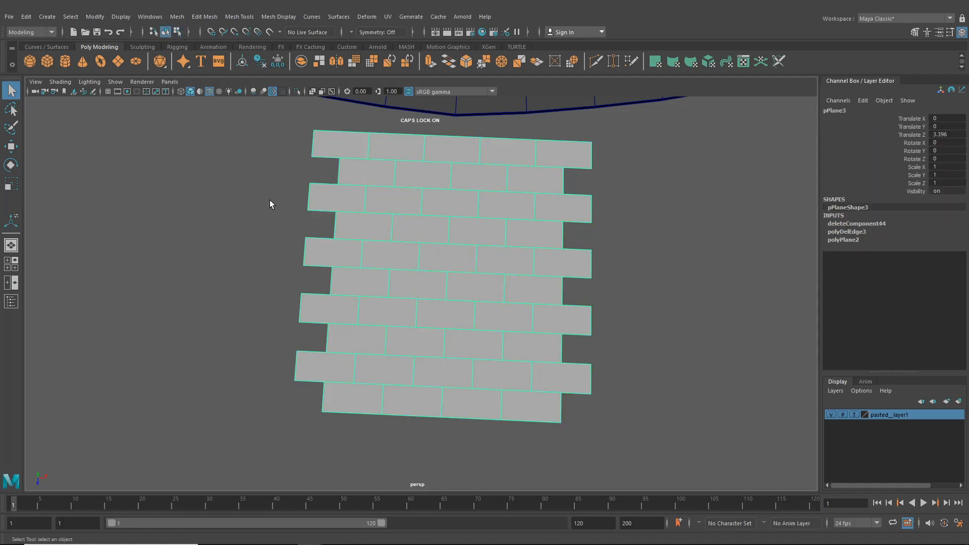
- Stand the brick-patterned plane upright by setting its Rotate X to 90
{"action": "scroll", "coordinate": [276, 252], "scroll_direction": "down", "scroll_amount": 3}
{"action": "left_click", "coordinate": [340, 351]}
{"action": "left_click_drag", "start_coordinate": [339, 350], "coordinate": [412, 319], "text": "alt"}
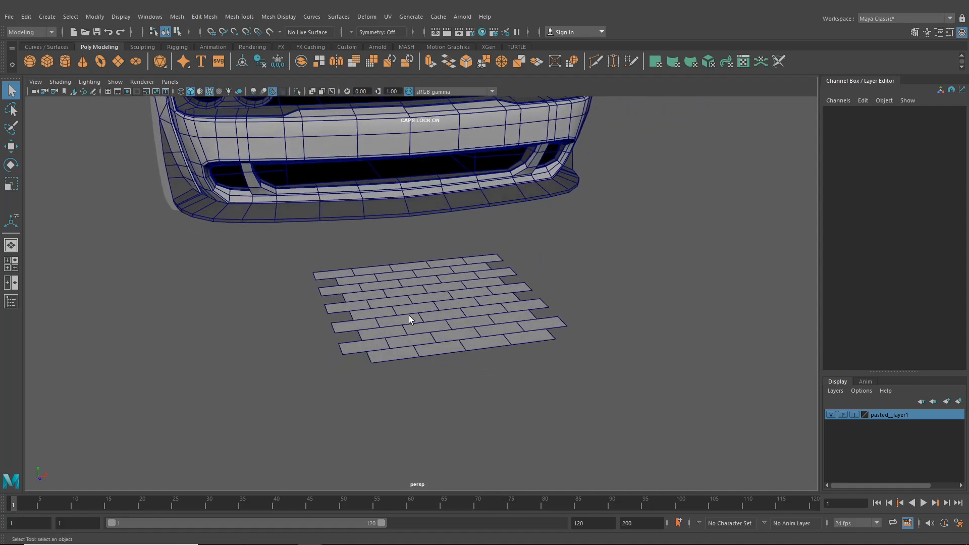
{"action": "left_click", "coordinate": [411, 319]}
{"action": "left_click", "coordinate": [11, 166]}
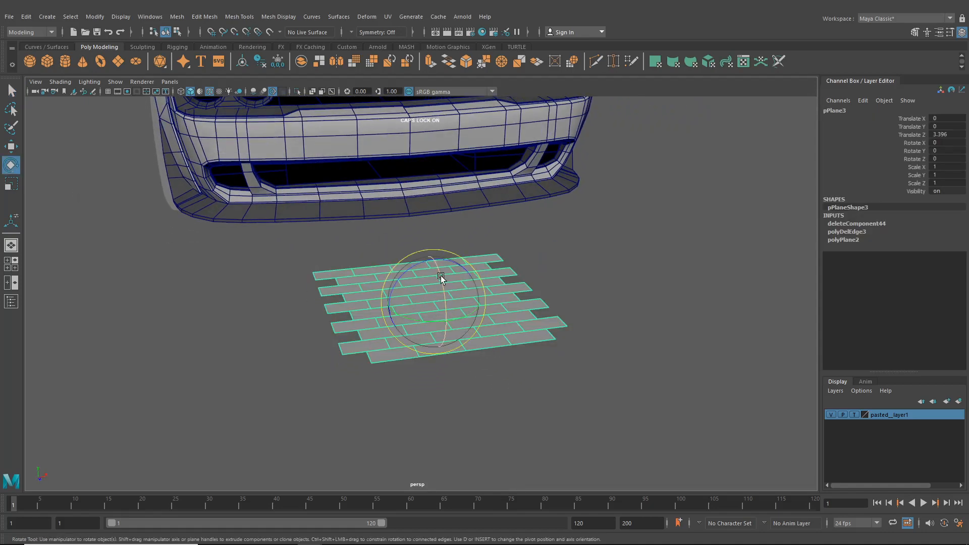
{"action": "left_click_drag", "start_coordinate": [444, 277], "coordinate": [443, 293]}
{"action": "double_click", "coordinate": [947, 142]}
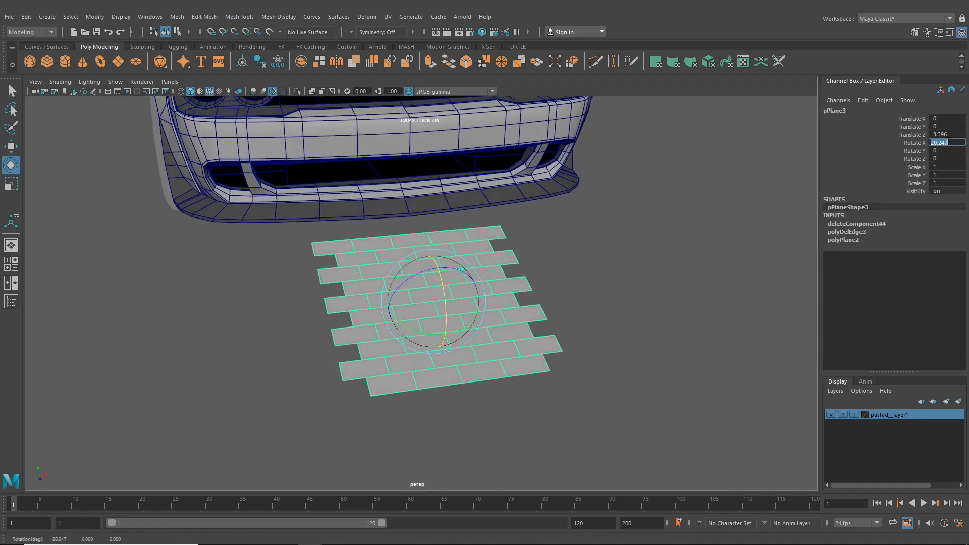
{"action": "type", "text": "90"}
{"action": "key", "text": "Return"}
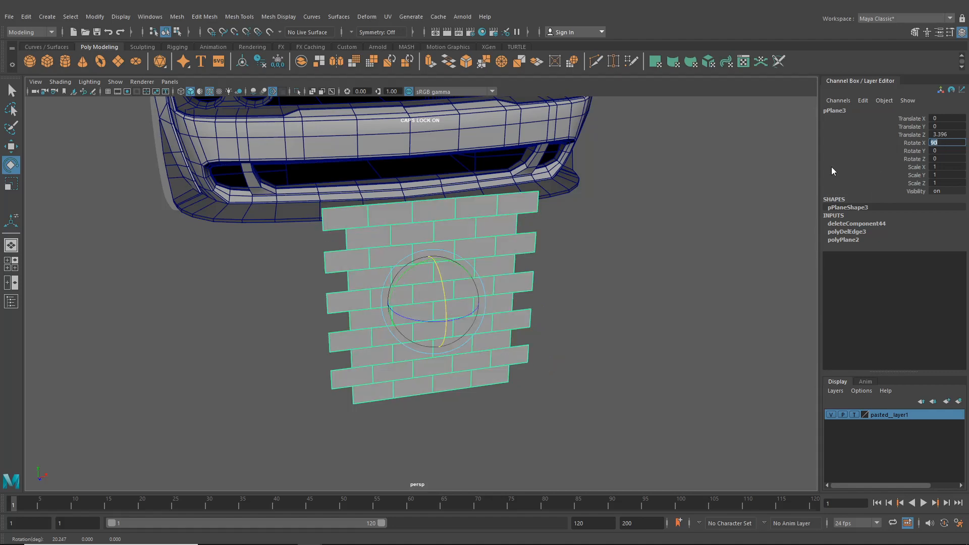
- In the front view, raise the brick-patterned plane over the grille reference to Translate Y 0.885
{"action": "left_click", "coordinate": [14, 268]}
{"action": "key", "text": "space"}
{"action": "key", "text": "a"}
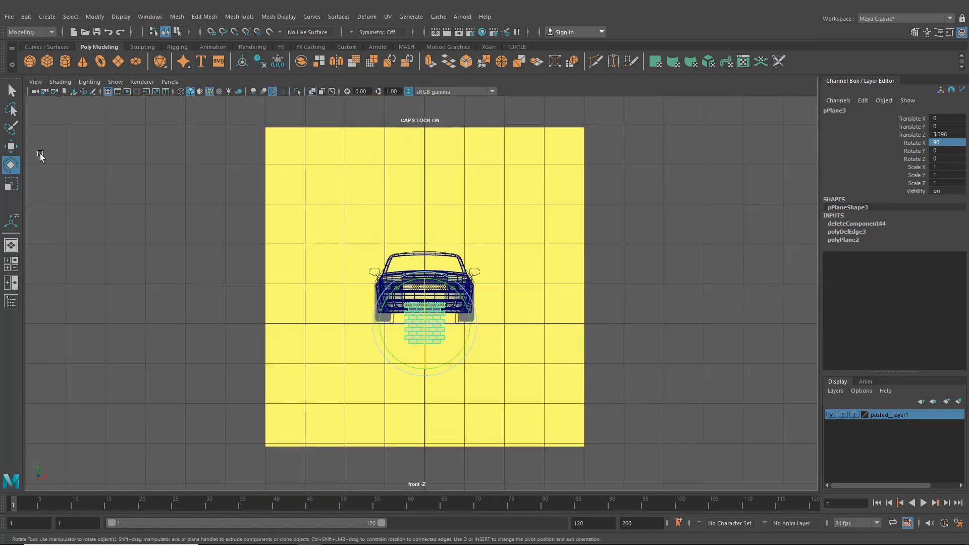
{"action": "key", "text": "w"}
{"action": "scroll", "coordinate": [429, 366], "scroll_direction": "up", "scroll_amount": 4}
{"action": "scroll", "coordinate": [430, 364], "scroll_direction": "down", "scroll_amount": 1}
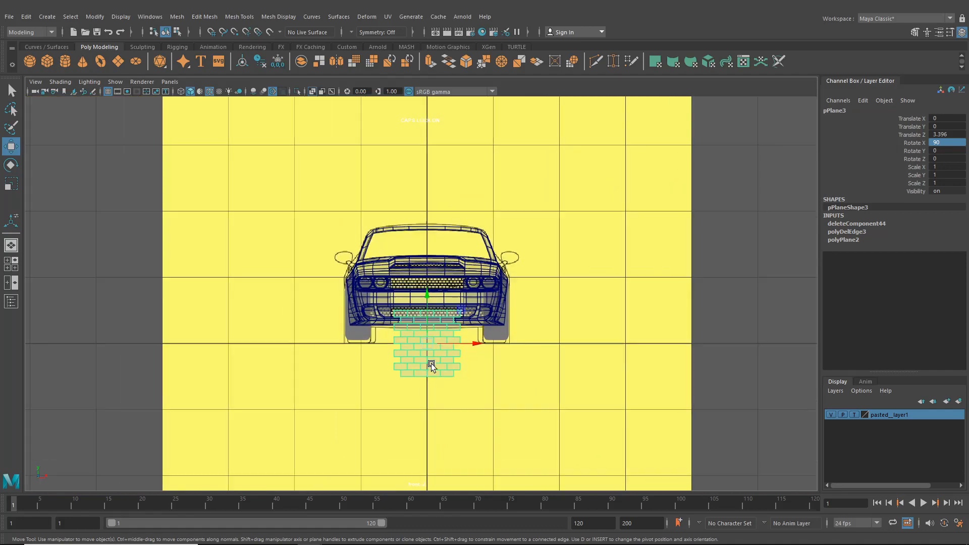
{"action": "left_click_drag", "start_coordinate": [430, 319], "coordinate": [432, 260]}
{"action": "scroll", "coordinate": [432, 259], "scroll_direction": "up", "scroll_amount": 4}
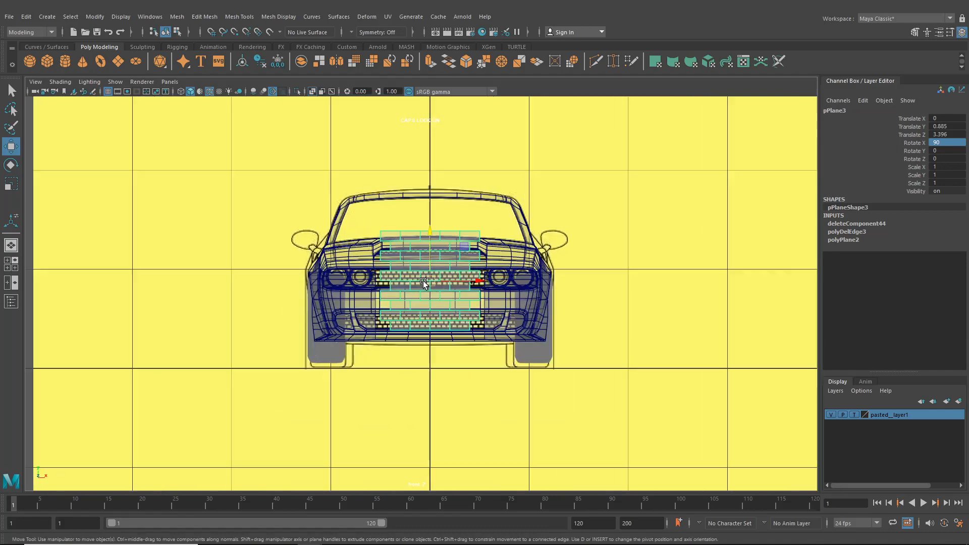
{"action": "scroll", "coordinate": [438, 266], "scroll_direction": "up", "scroll_amount": 5}
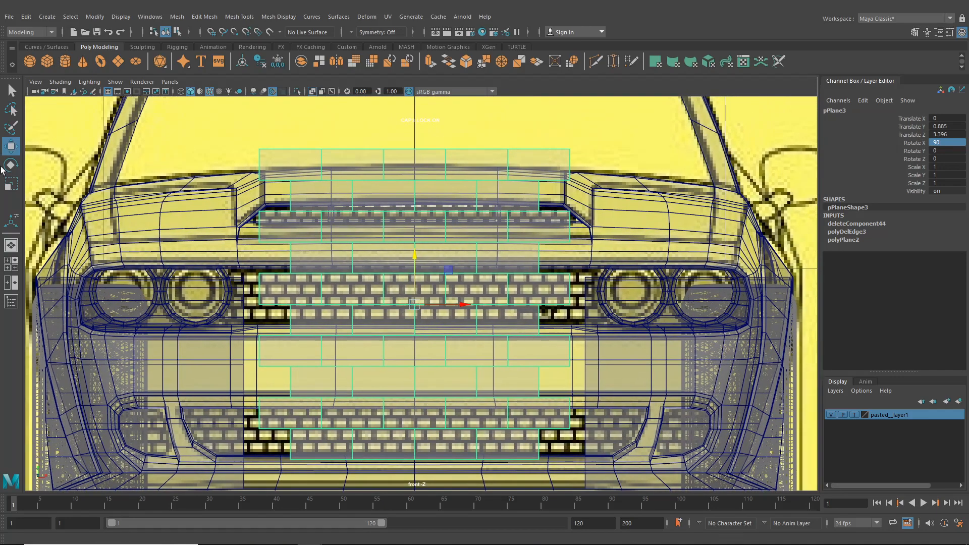
- Scale the brick-patterned plane down uniformly over the front grille reference to about 0.439
{"action": "left_click", "coordinate": [9, 186]}
{"action": "scroll", "coordinate": [412, 291], "scroll_direction": "up", "scroll_amount": 2}
{"action": "left_click_drag", "start_coordinate": [413, 307], "coordinate": [203, 256]}
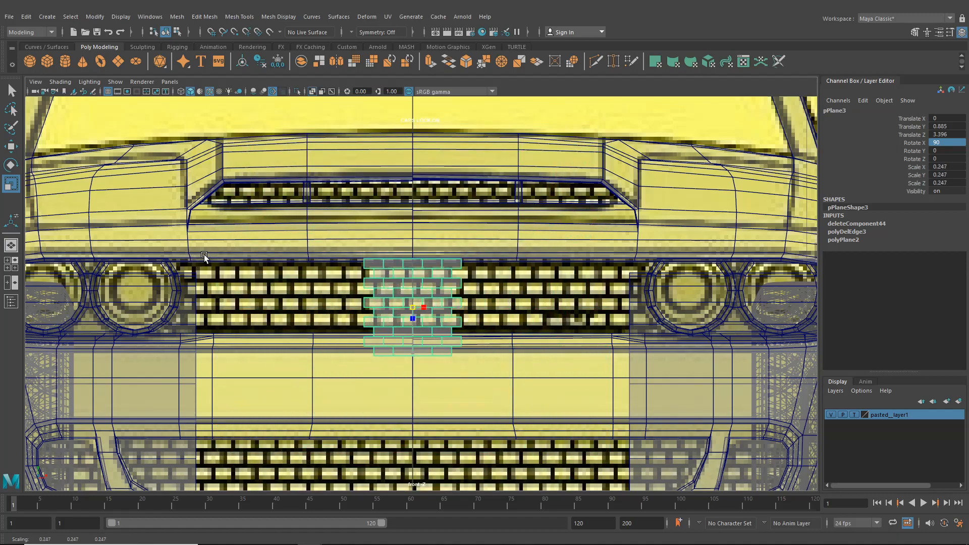
{"action": "scroll", "coordinate": [374, 267], "scroll_direction": "up", "scroll_amount": 1}
{"action": "scroll", "coordinate": [374, 267], "scroll_direction": "up", "scroll_amount": 1}
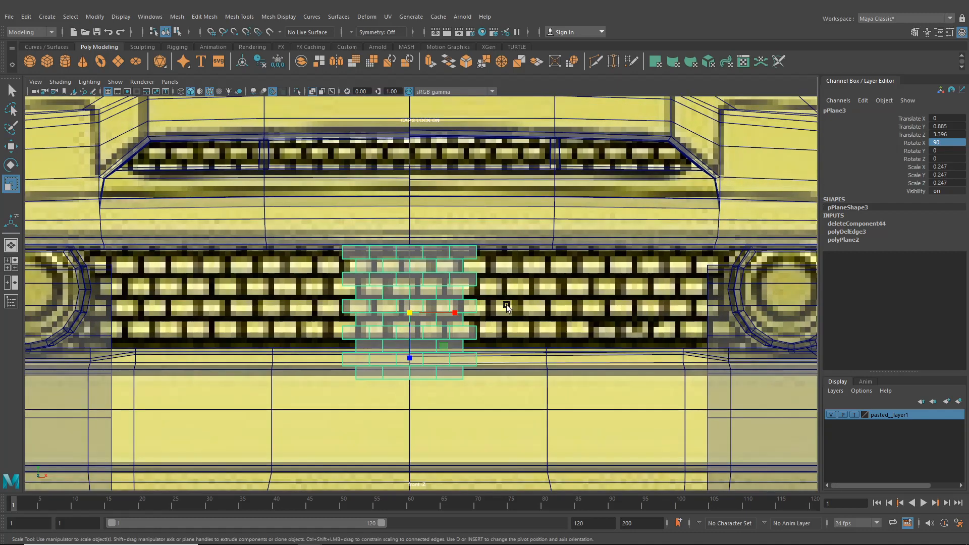
{"action": "scroll", "coordinate": [499, 358], "scroll_direction": "down", "scroll_amount": 5}
{"action": "scroll", "coordinate": [486, 340], "scroll_direction": "up", "scroll_amount": 4}
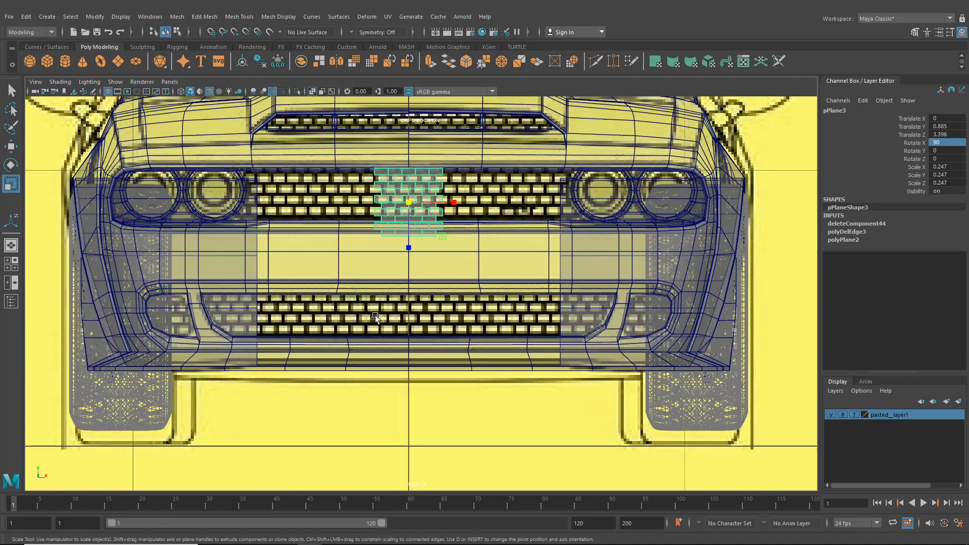
{"action": "scroll", "coordinate": [407, 348], "scroll_direction": "up", "scroll_amount": 3}
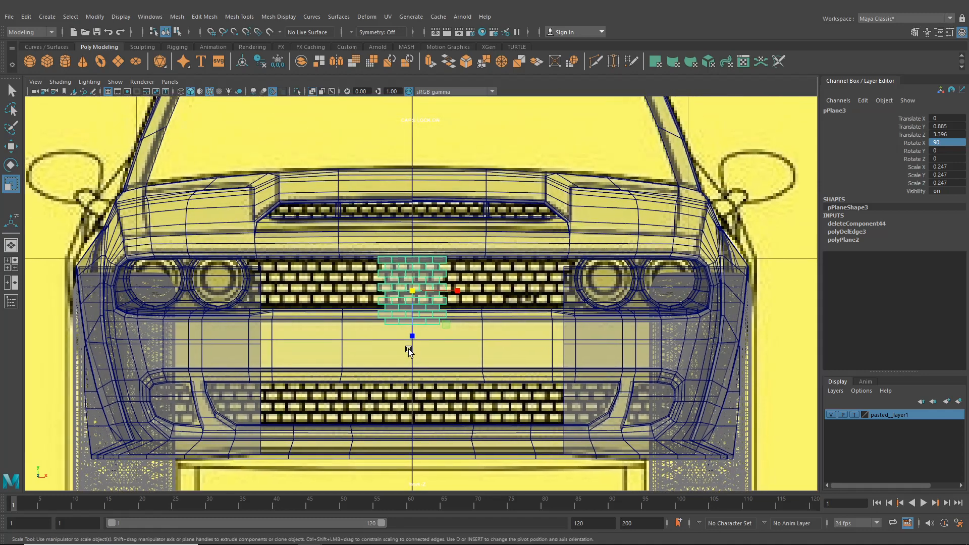
{"action": "left_click_drag", "start_coordinate": [405, 299], "coordinate": [485, 338]}
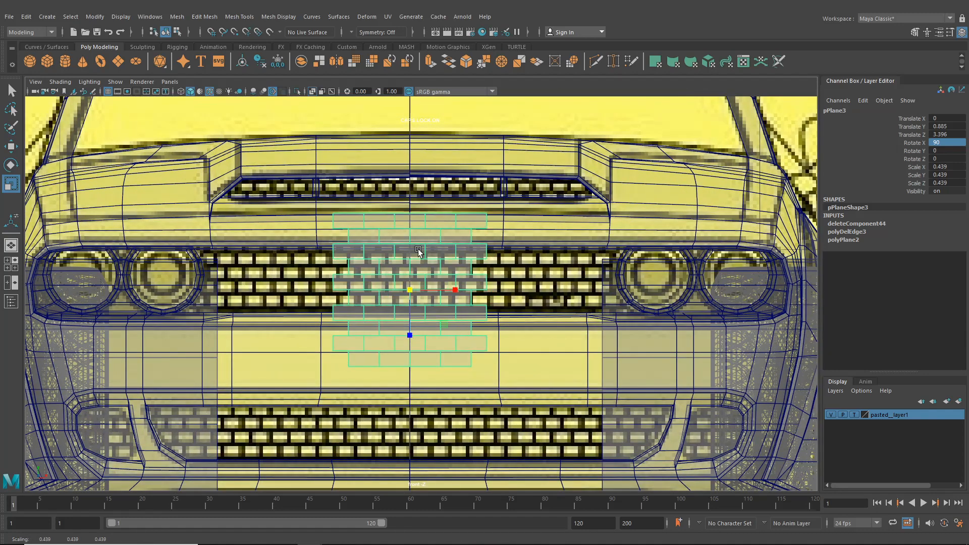
- Try deleting the faces of the top three and bottom three brick rows, leaving four rows over the grille
{"action": "right_click", "coordinate": [418, 248]}
{"action": "left_click", "coordinate": [417, 275]}
{"action": "scroll", "coordinate": [391, 280], "scroll_direction": "up", "scroll_amount": 4}
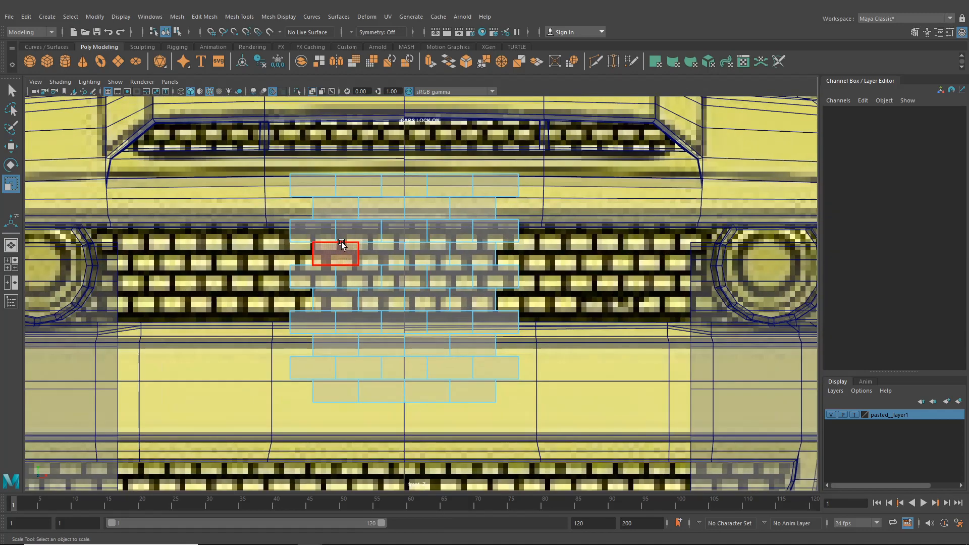
{"action": "scroll", "coordinate": [406, 284], "scroll_direction": "down", "scroll_amount": 5}
{"action": "scroll", "coordinate": [411, 287], "scroll_direction": "up", "scroll_amount": 4}
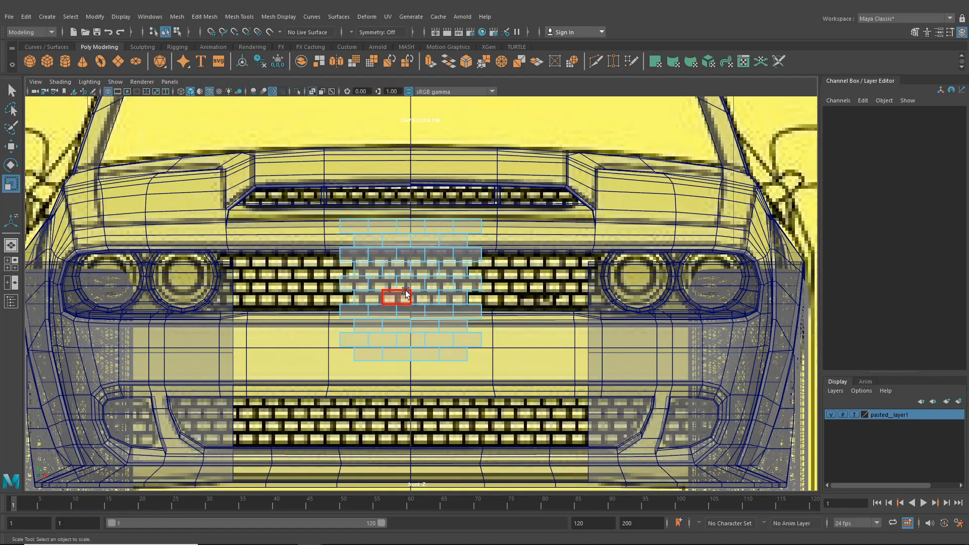
{"action": "left_click_drag", "start_coordinate": [320, 201], "coordinate": [520, 263]}
{"action": "key", "text": "Delete"}
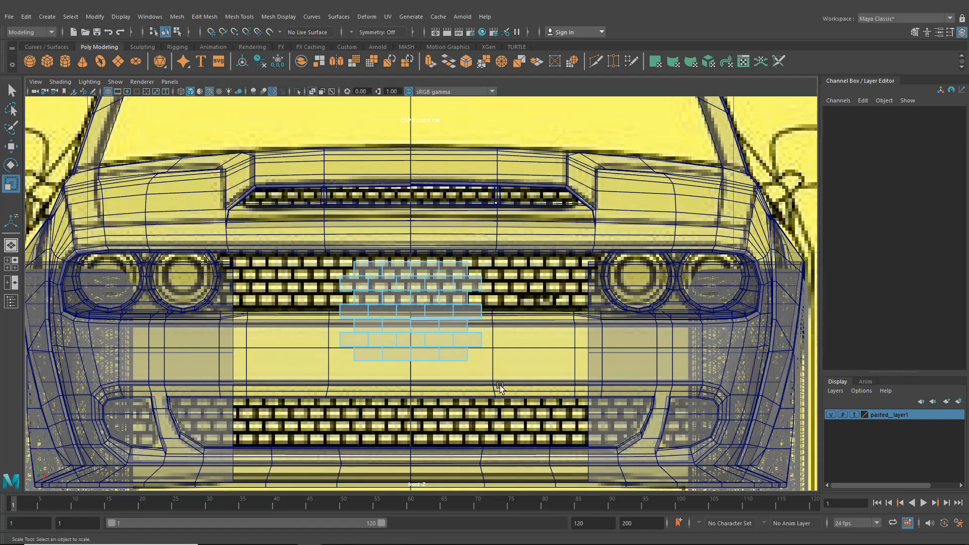
{"action": "left_click_drag", "start_coordinate": [496, 385], "coordinate": [335, 326]}
{"action": "key", "text": "Delete"}
{"action": "scroll", "coordinate": [400, 320], "scroll_direction": "up", "scroll_amount": 5}
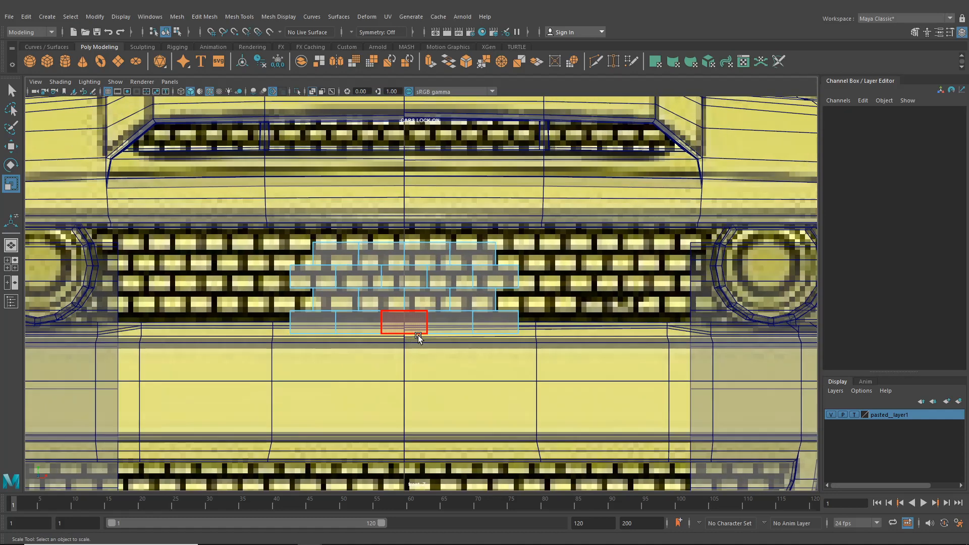
- Return to object selection and center the pivot of the four-row brick plane
{"action": "left_click", "coordinate": [166, 31]}
{"action": "left_click", "coordinate": [333, 261]}
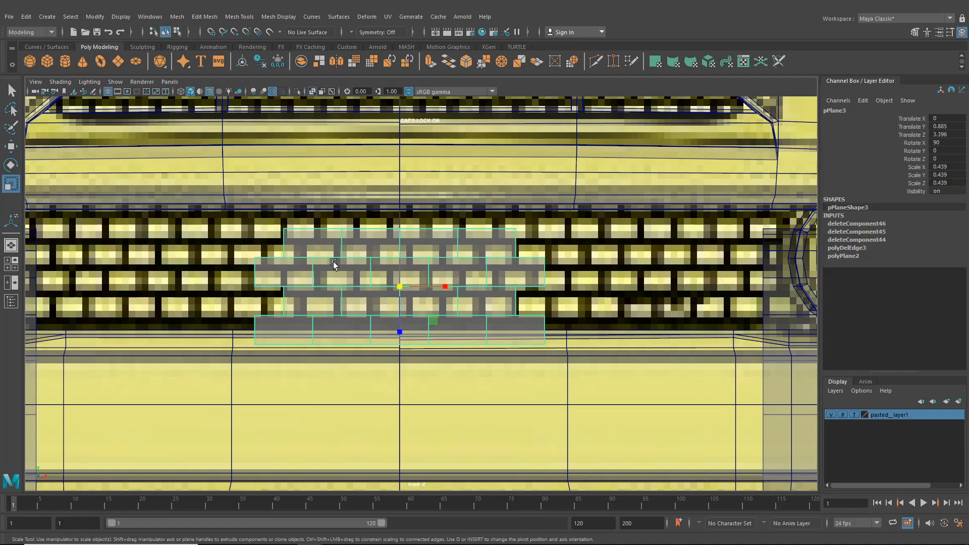
{"action": "left_click", "coordinate": [397, 287]}
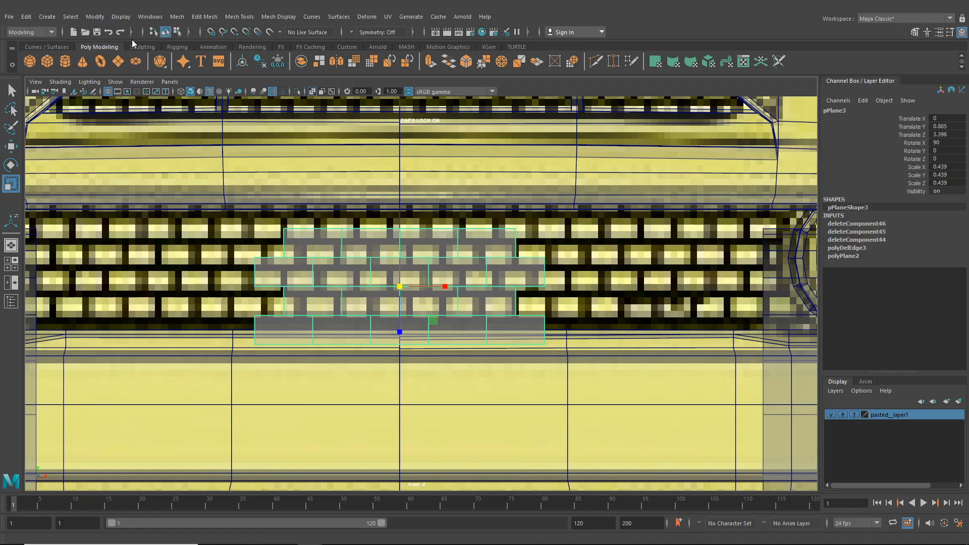
{"action": "left_click", "coordinate": [96, 17]}
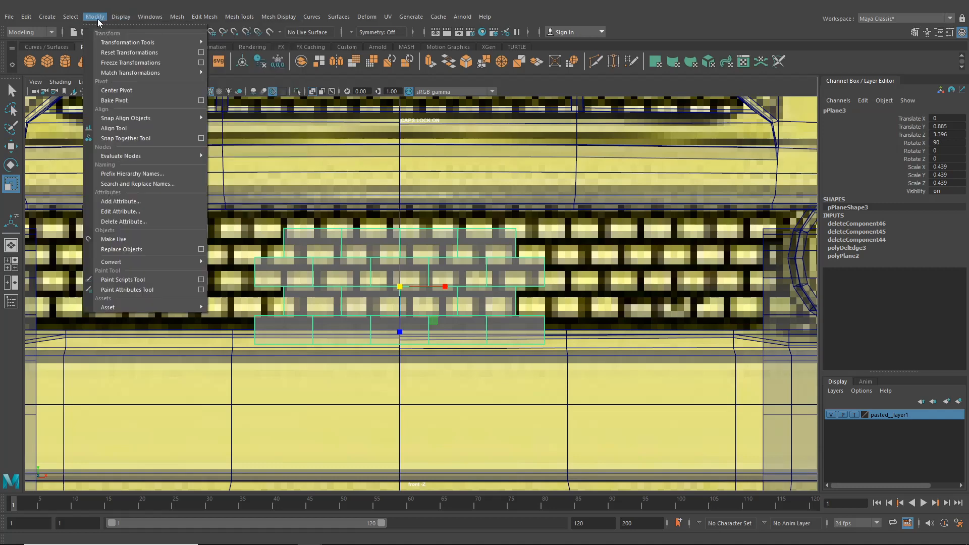
{"action": "left_click", "coordinate": [134, 90]}
{"action": "scroll", "coordinate": [423, 289], "scroll_direction": "up", "scroll_amount": 3}
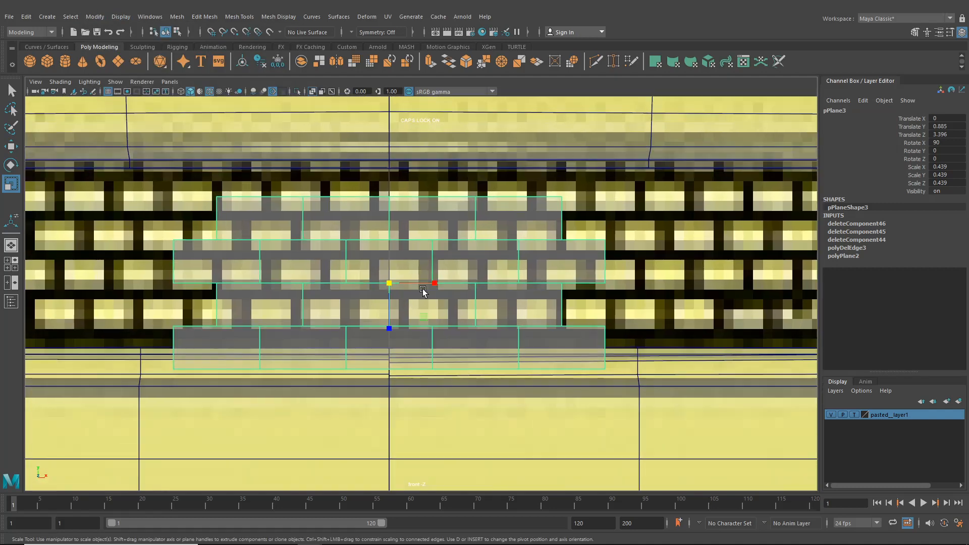
- Try scaling the four-row brick plane uniformly to about 0.445 and raising it to Translate Y 0.913
{"action": "left_click_drag", "start_coordinate": [387, 283], "coordinate": [392, 285]}
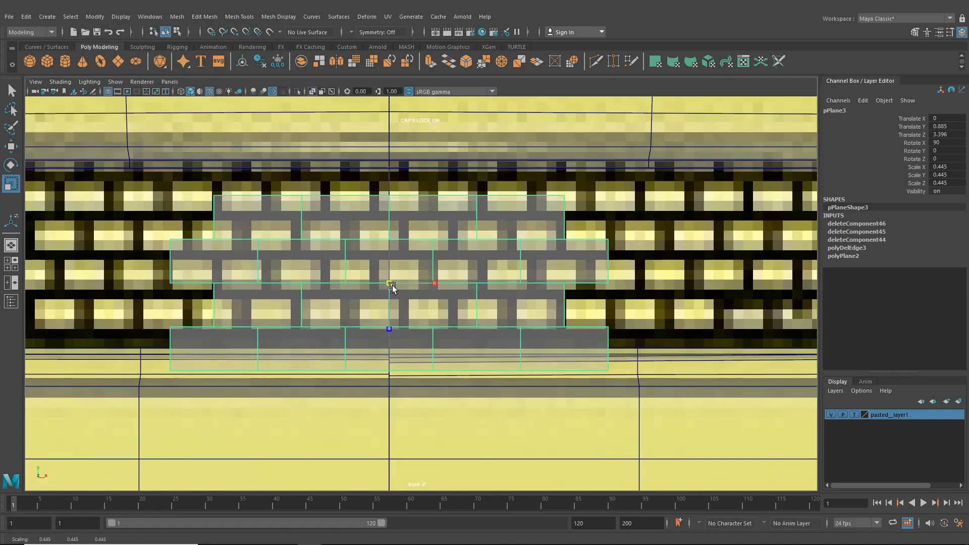
{"action": "left_click", "coordinate": [17, 151]}
{"action": "left_click_drag", "start_coordinate": [393, 244], "coordinate": [392, 216]}
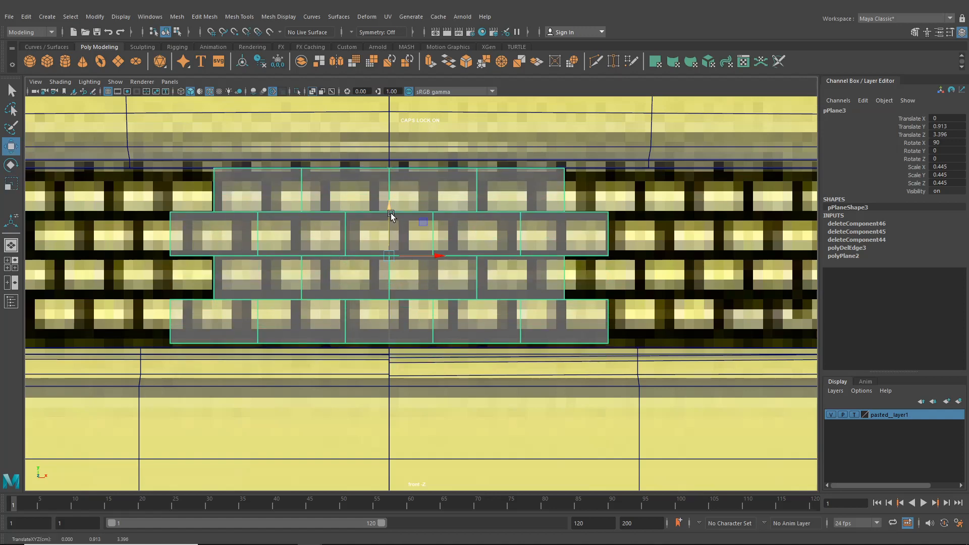
- Try fitting the bricks to the grille openings with Scale X 0.277, Translate X -0.016 and Scale Z 0.401
{"action": "left_click", "coordinate": [11, 183]}
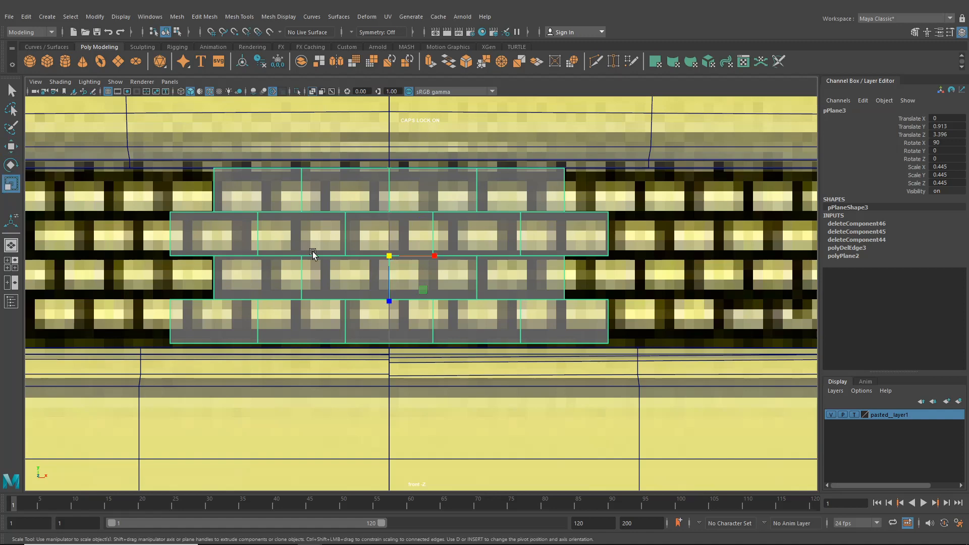
{"action": "left_click_drag", "start_coordinate": [431, 258], "coordinate": [420, 258]}
{"action": "left_click", "coordinate": [11, 147]}
{"action": "key", "text": "r"}
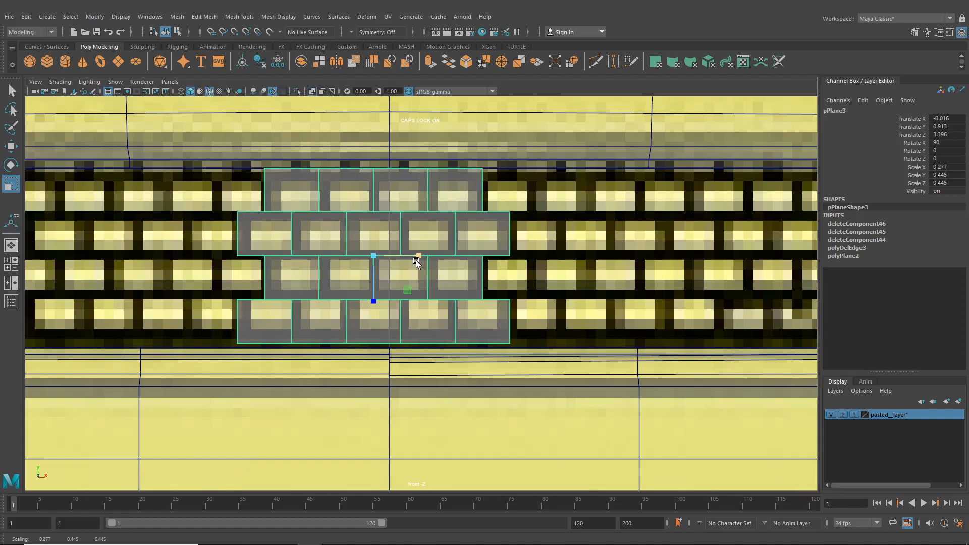
{"action": "left_click_drag", "start_coordinate": [369, 303], "coordinate": [375, 296]}
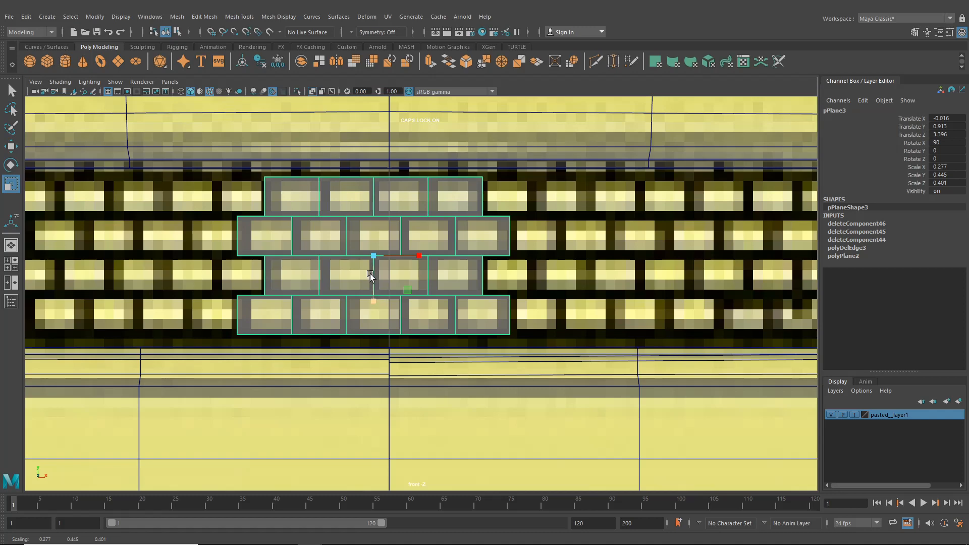
- Undo the brick plane's fitting moves, scaling, pivot centering and row deletions
{"action": "key", "text": "ctrl+z"}
{"action": "key", "text": "ctrl+z"}
{"action": "key", "text": "ctrl+z"}
{"action": "key", "text": "ctrl+z"}
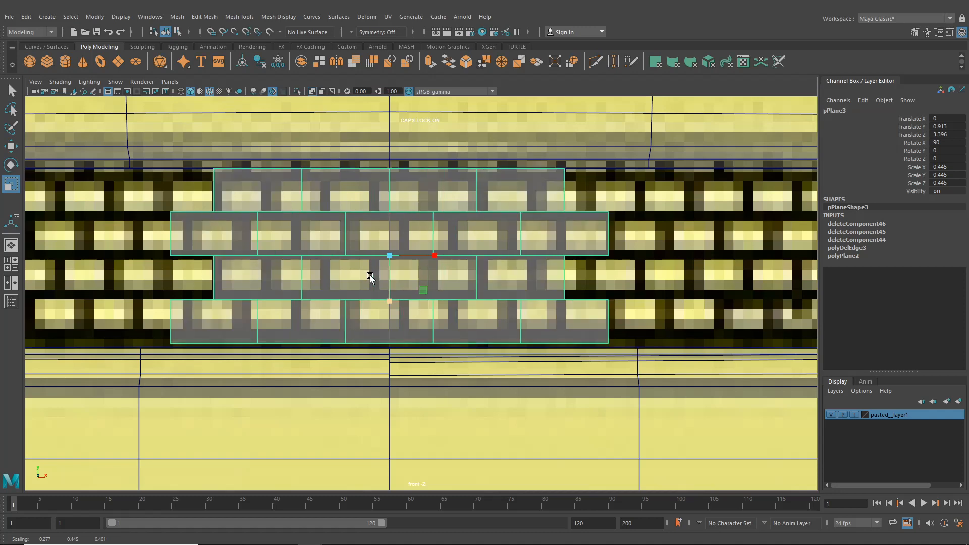
{"action": "key", "text": "ctrl+z"}
{"action": "key", "text": "ctrl+z"}
{"action": "key", "text": "ctrl+z"}
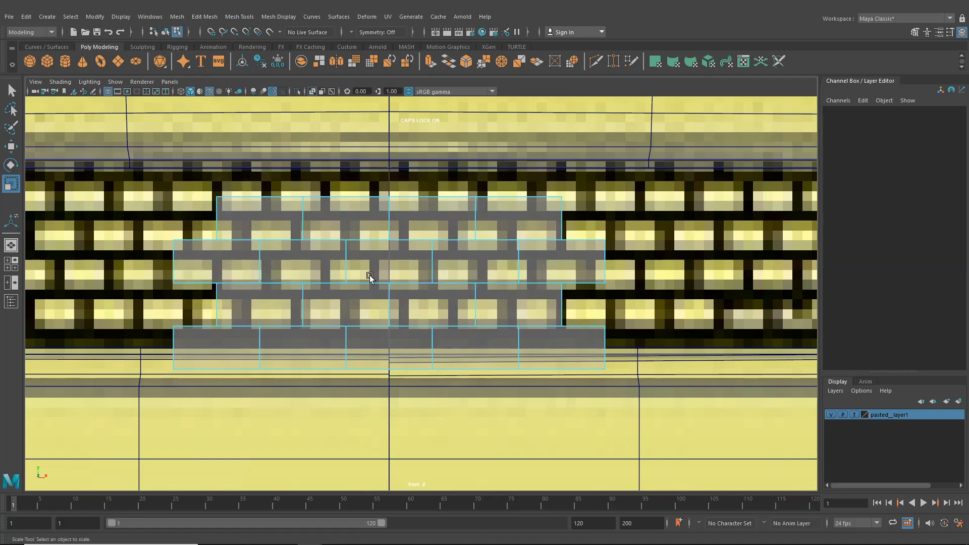
{"action": "key", "text": "ctrl+z"}
{"action": "key", "text": "ctrl+z"}
{"action": "key", "text": "ctrl+z"}
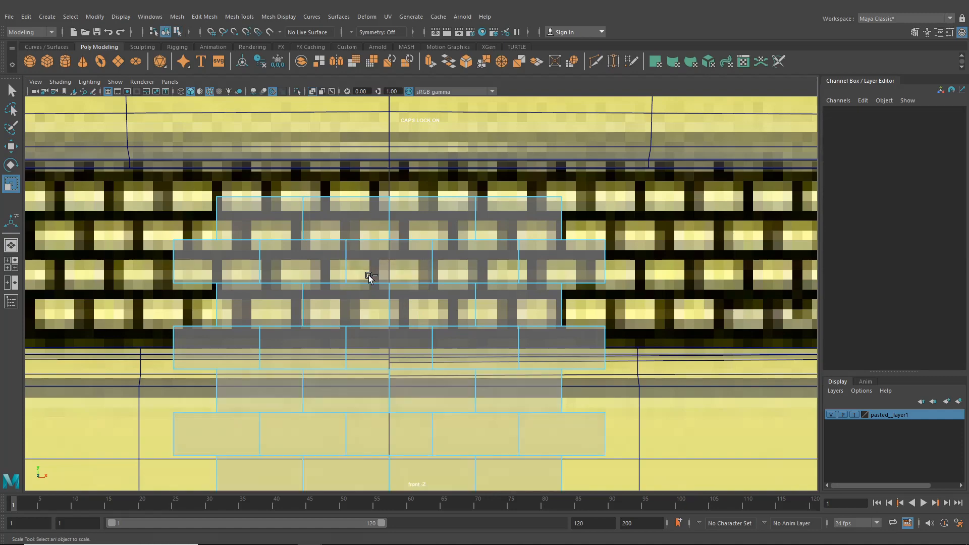
- Delete the faces of the top two and bottom two brick rows, leaving six rows
{"action": "key", "text": "a"}
{"action": "scroll", "coordinate": [327, 189], "scroll_direction": "up", "scroll_amount": 8}
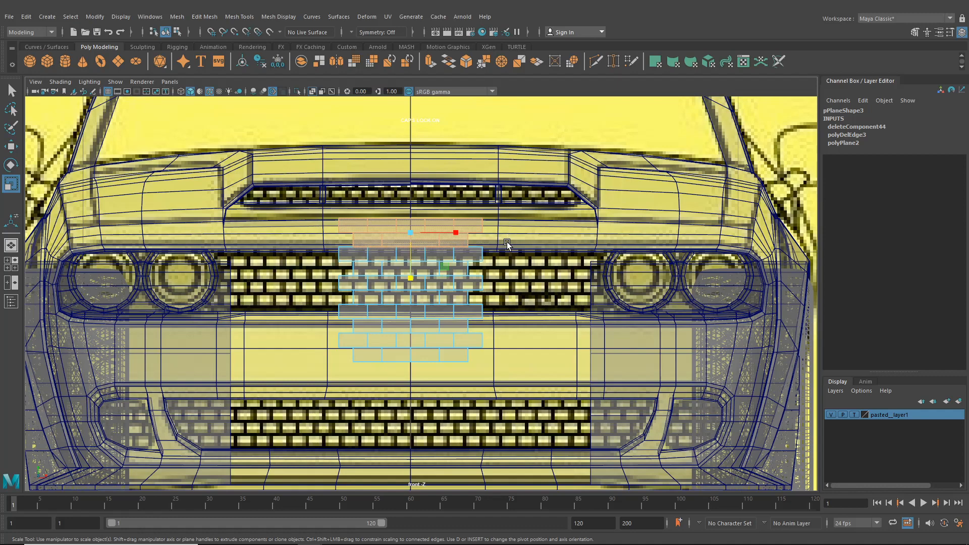
{"action": "key", "text": "ctrl+z"}
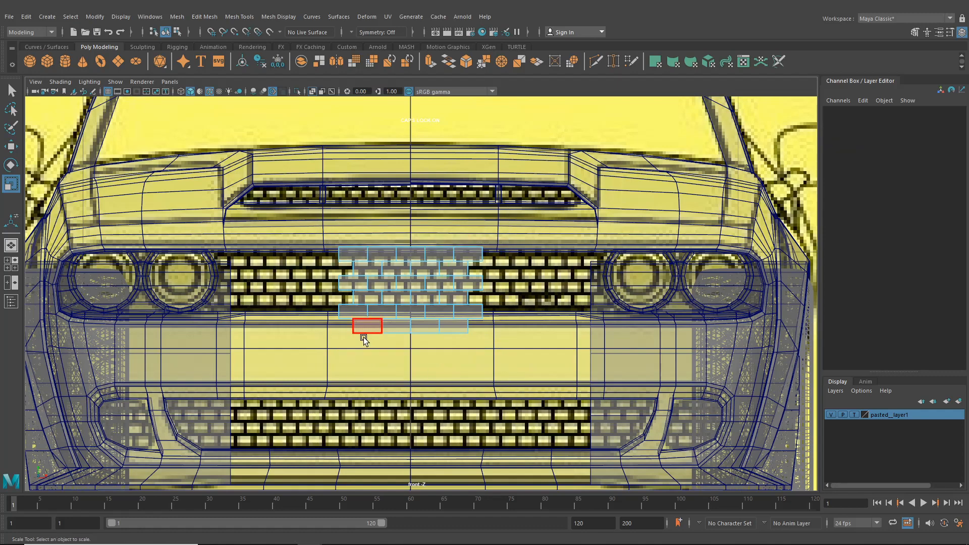
- Return to object selection and scale the six-row brick plane uniformly to about 0.359
{"action": "scroll", "coordinate": [368, 329], "scroll_direction": "up", "scroll_amount": 2}
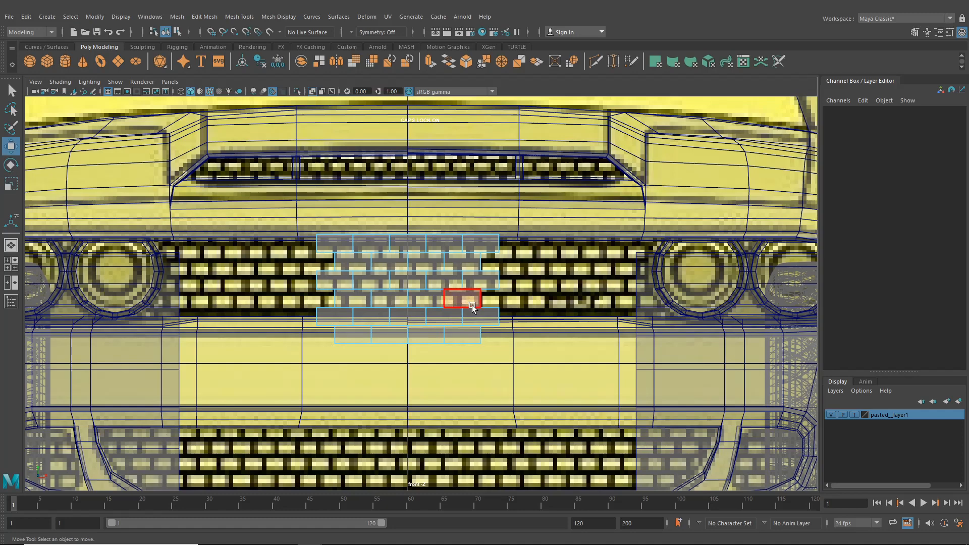
{"action": "scroll", "coordinate": [452, 292], "scroll_direction": "up", "scroll_amount": 2}
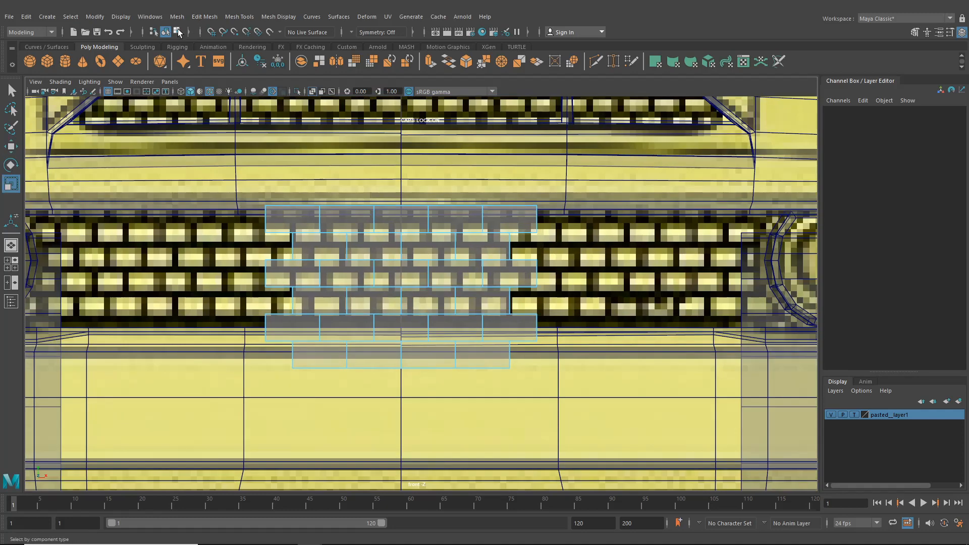
{"action": "left_click", "coordinate": [399, 281]}
{"action": "left_click_drag", "start_coordinate": [403, 289], "coordinate": [374, 281]}
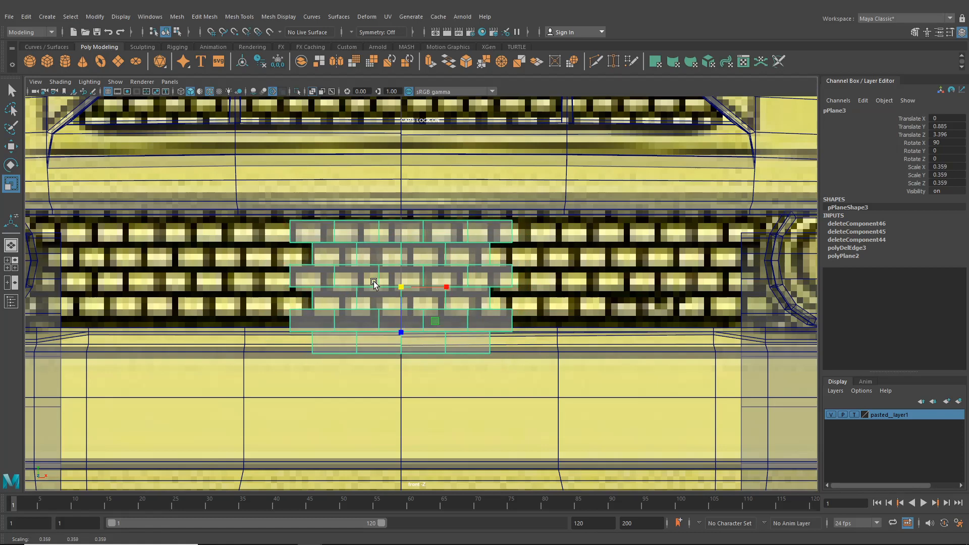
- Move the brick plane to Translate X 0.014 and Y 0.874, and narrow it to Scale X 0.271
{"action": "scroll", "coordinate": [374, 280], "scroll_direction": "up", "scroll_amount": 2}
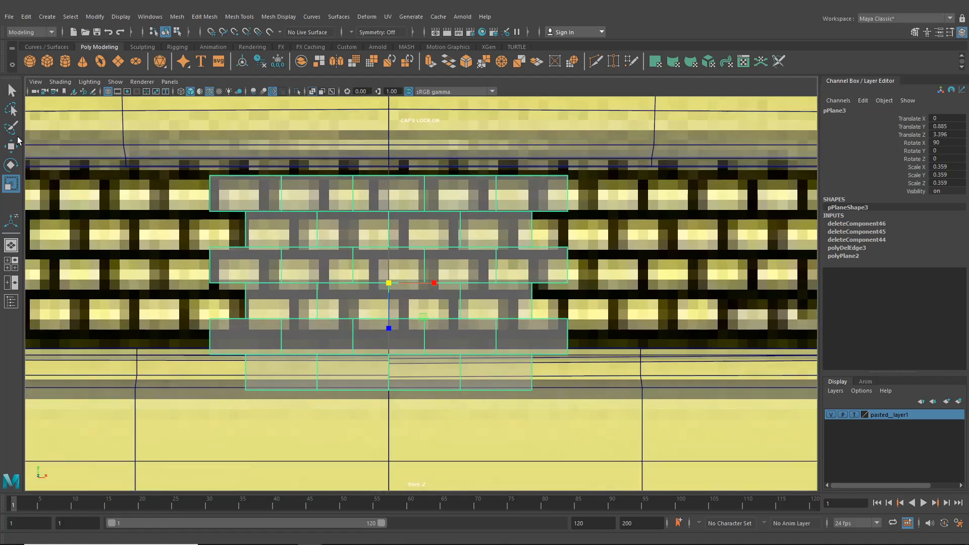
{"action": "key", "text": "w"}
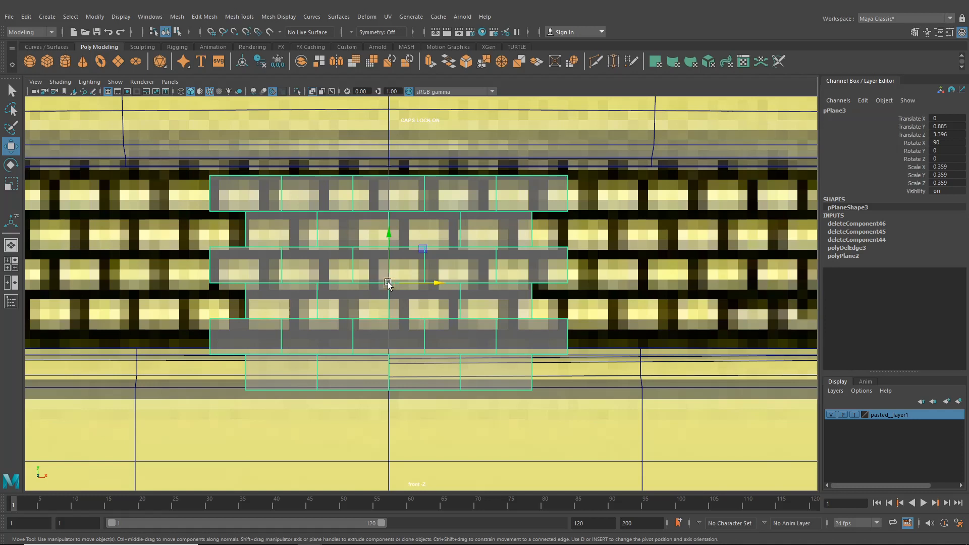
{"action": "mouse_move", "coordinate": [388, 284]}
{"action": "left_mouse_down"}
{"action": "mouse_move", "coordinate": [374, 290]}
{"action": "mouse_move", "coordinate": [403, 294]}
{"action": "left_mouse_up"}
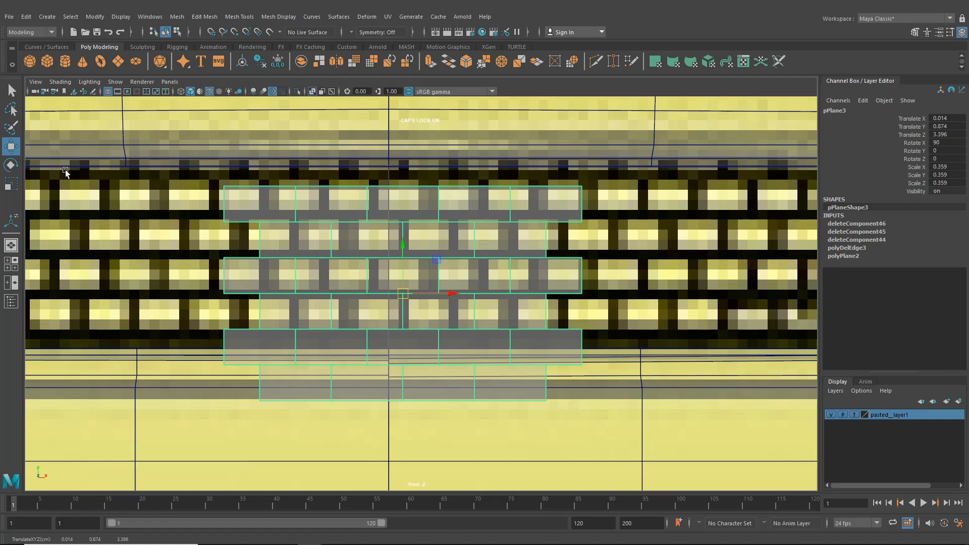
{"action": "left_click", "coordinate": [11, 184]}
{"action": "left_click_drag", "start_coordinate": [452, 293], "coordinate": [438, 291]}
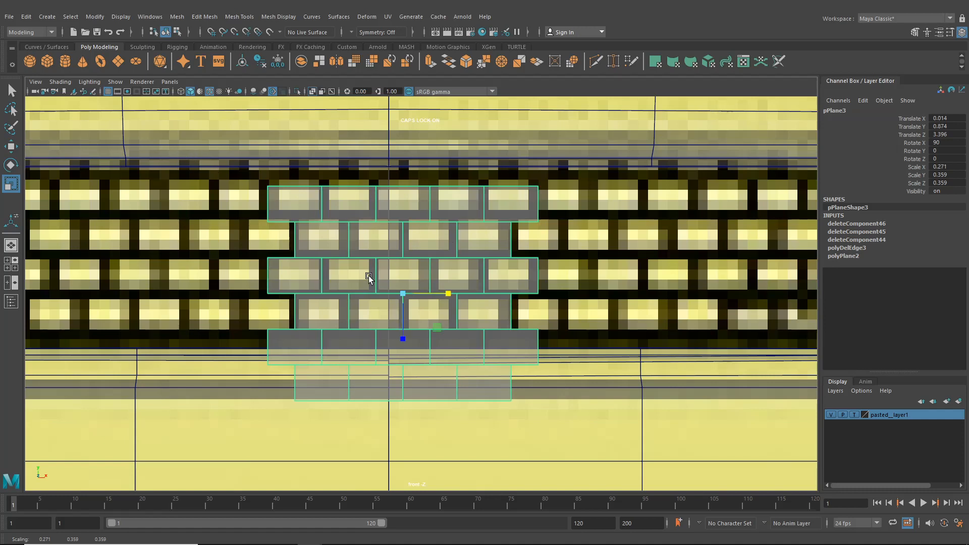
- Align the bricks with the grille openings by moving the plane to Translate Y 0.915 and Translate X -0.014
{"action": "key", "text": "w"}
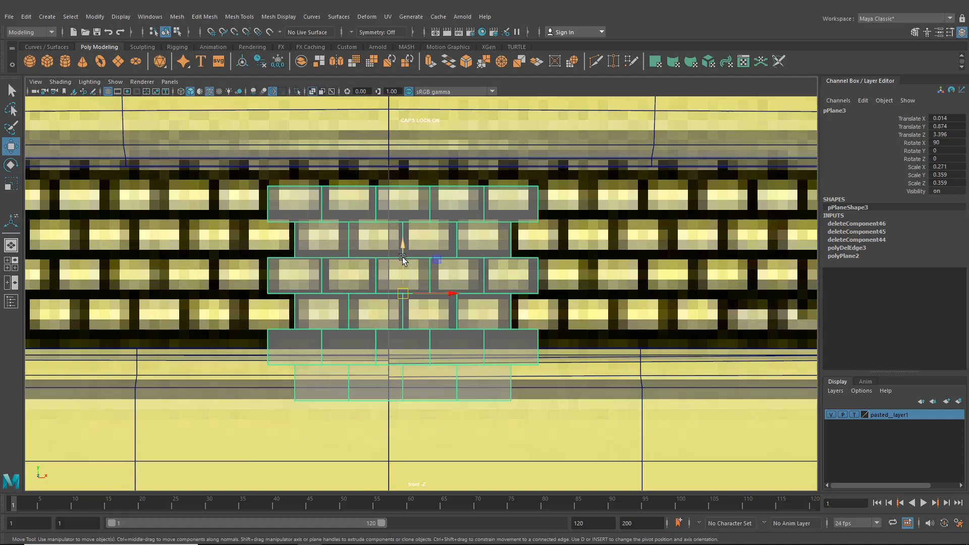
{"action": "left_click_drag", "start_coordinate": [401, 247], "coordinate": [408, 205]}
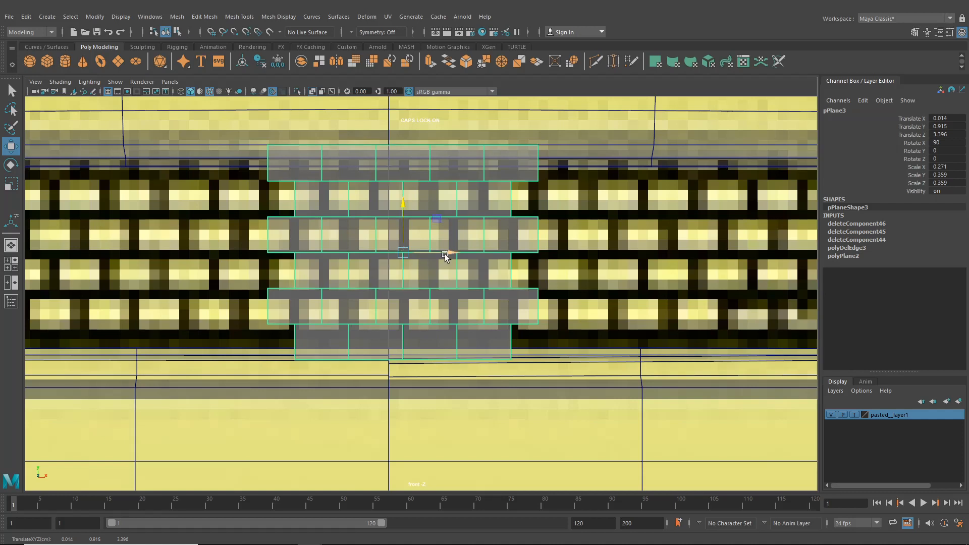
{"action": "left_click_drag", "start_coordinate": [445, 253], "coordinate": [420, 255]}
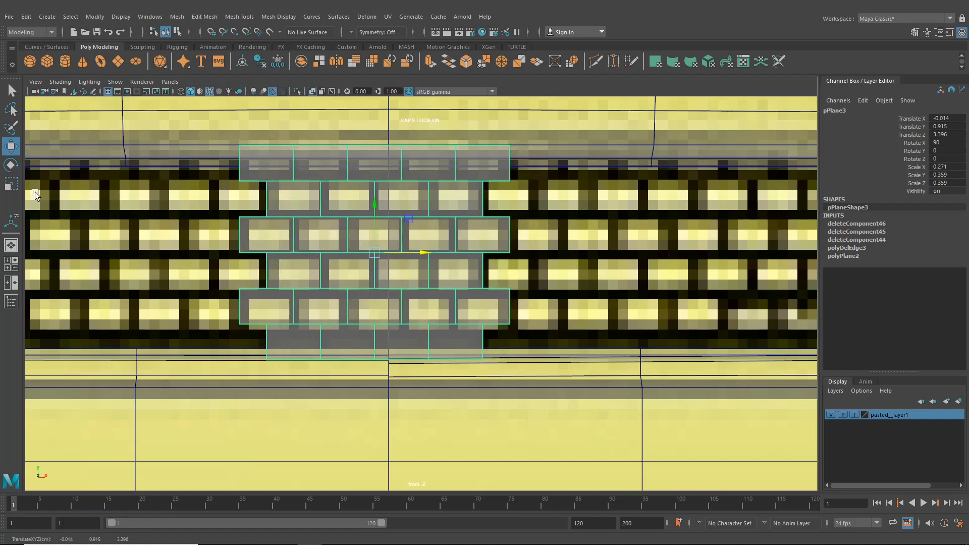
- Stretch the brick plane's height to Scale Z 0.419 and lower it slightly to Translate Y 0.914
{"action": "key", "text": "r"}
{"action": "left_click_drag", "start_coordinate": [373, 299], "coordinate": [376, 310]}
{"action": "key", "text": "w"}
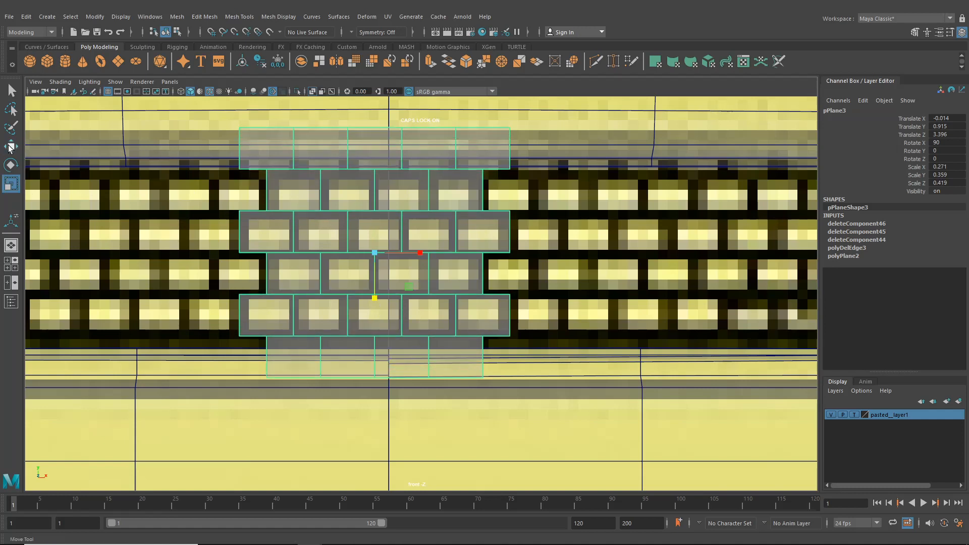
{"action": "left_click_drag", "start_coordinate": [376, 204], "coordinate": [375, 205]}
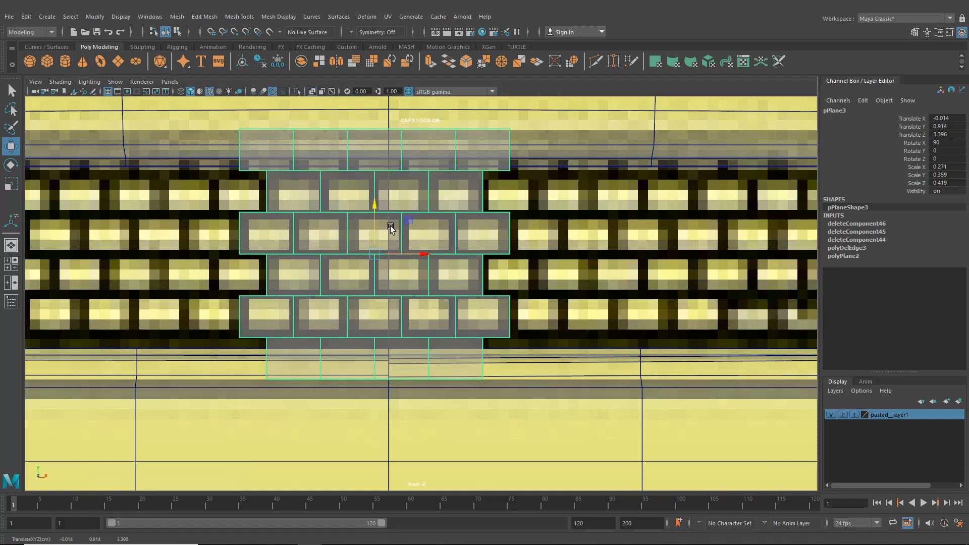
- Reduce the brick plane's height to Scale Z 0.4 to match the grille rows
{"action": "key", "text": "e"}
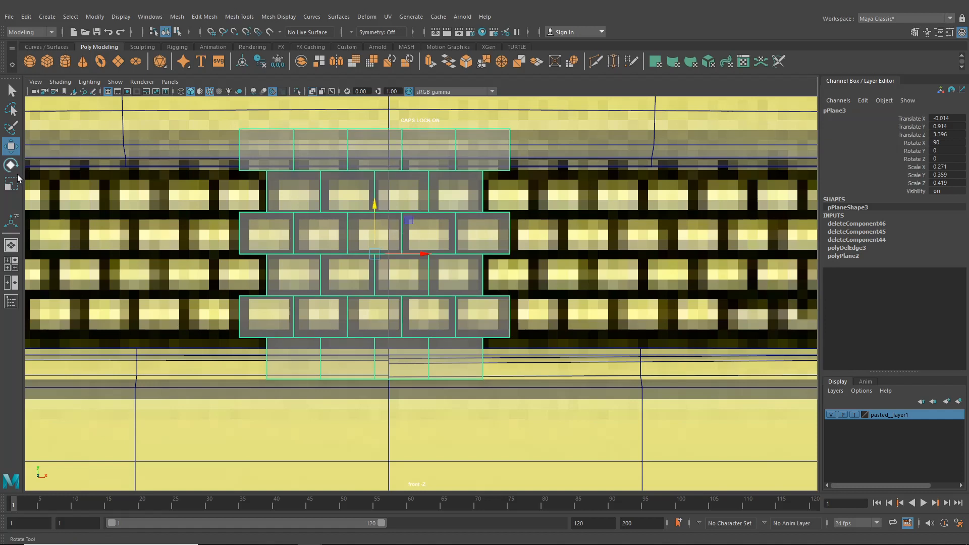
{"action": "key", "text": "r"}
{"action": "left_click_drag", "start_coordinate": [377, 295], "coordinate": [374, 299]}
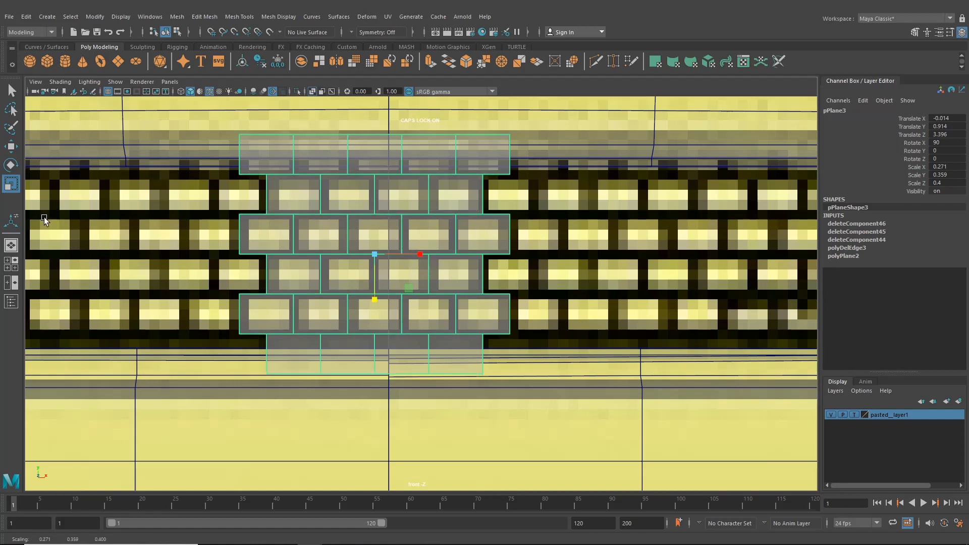
- Duplicate the brick plane in the front view and slide the copy sideways to Translate X 0.264
{"action": "left_click", "coordinate": [12, 247]}
{"action": "left_click_drag", "start_coordinate": [378, 231], "coordinate": [394, 248], "text": "alt"}
{"action": "key", "text": "w"}
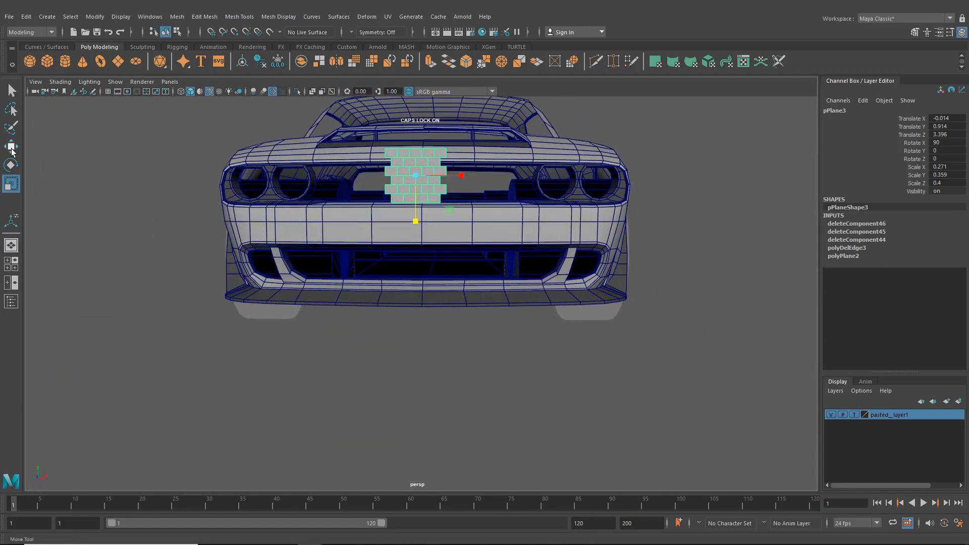
{"action": "left_click", "coordinate": [15, 266]}
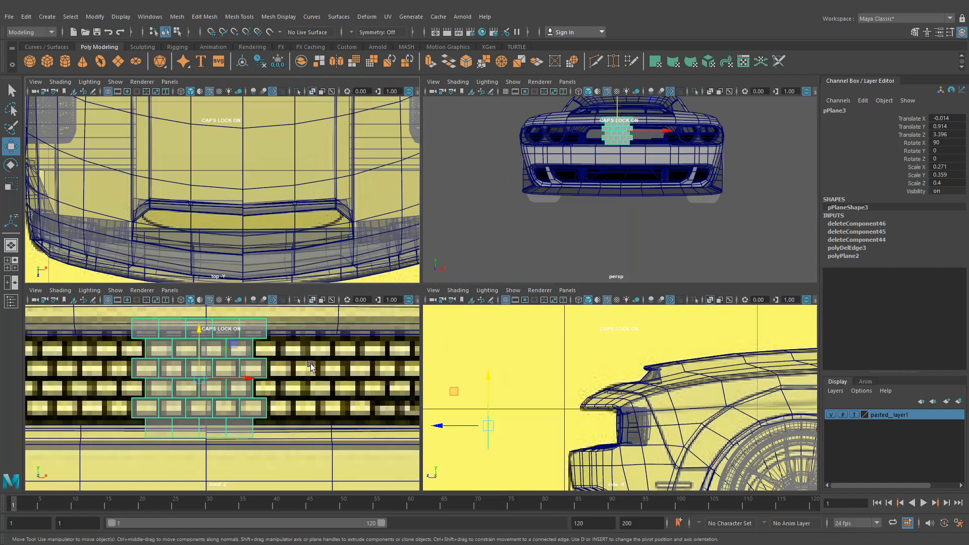
{"action": "key", "text": "space"}
{"action": "scroll", "coordinate": [400, 317], "scroll_direction": "down", "scroll_amount": 14}
{"action": "middle_click_drag", "start_coordinate": [400, 318], "coordinate": [357, 337], "text": "alt"}
{"action": "scroll", "coordinate": [358, 336], "scroll_direction": "up", "scroll_amount": 1}
{"action": "scroll", "coordinate": [357, 340], "scroll_direction": "up", "scroll_amount": 6}
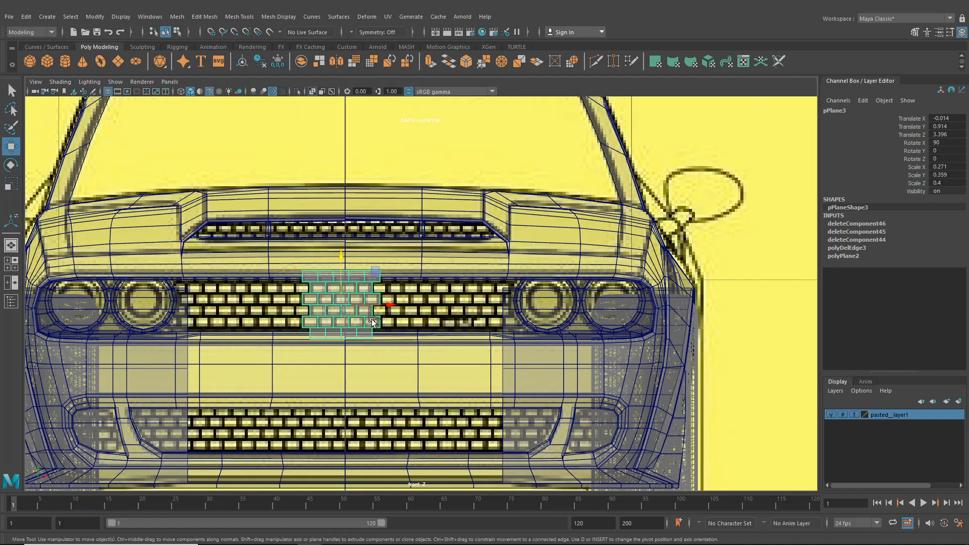
{"action": "key", "text": "ctrl+d"}
{"action": "left_click_drag", "start_coordinate": [387, 304], "coordinate": [467, 310]}
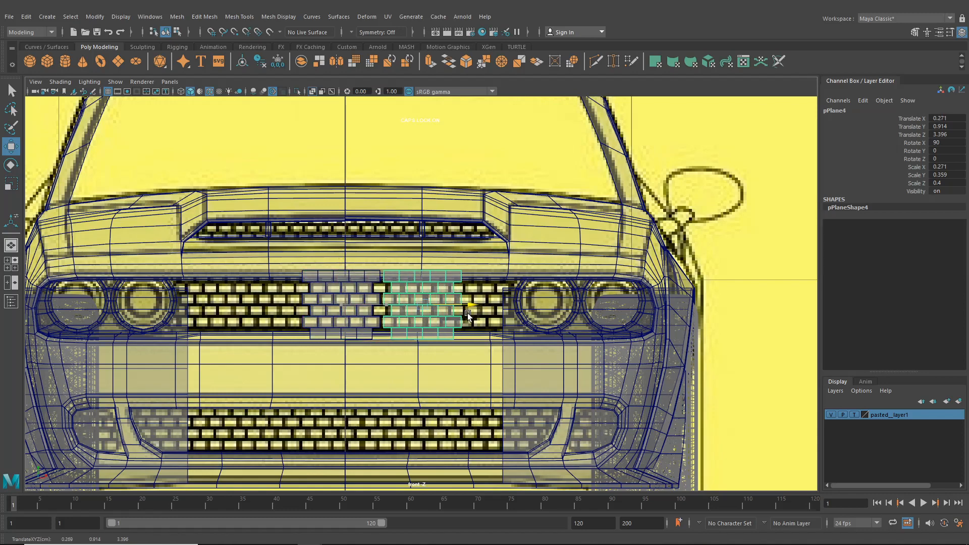
{"action": "scroll", "coordinate": [446, 317], "scroll_direction": "up", "scroll_amount": 5}
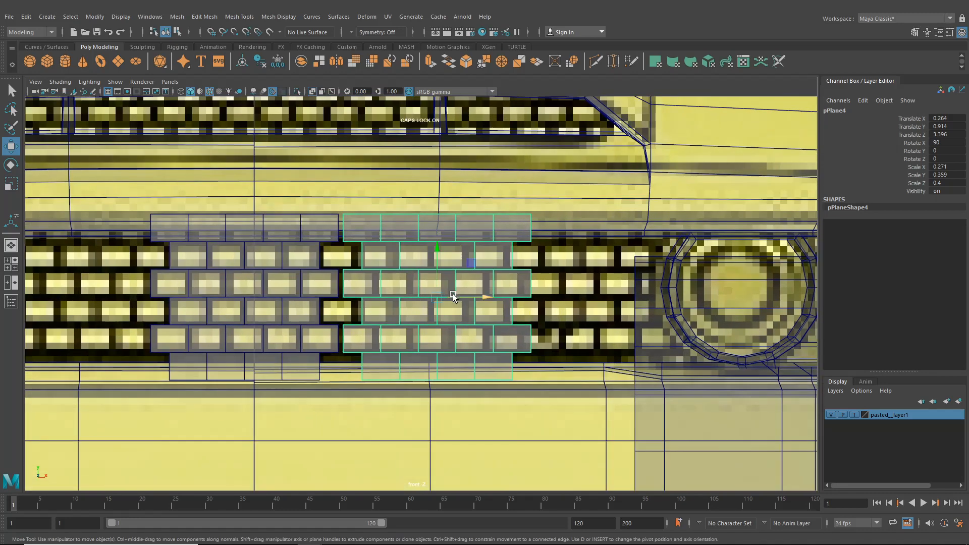
- Interlock the copied bricks with the original's stepped edge by moving the copy to Translate X 0.23 and Translate Y 0.874
{"action": "left_click_drag", "start_coordinate": [434, 307], "coordinate": [412, 328]}
{"action": "scroll", "coordinate": [423, 313], "scroll_direction": "up", "scroll_amount": 2}
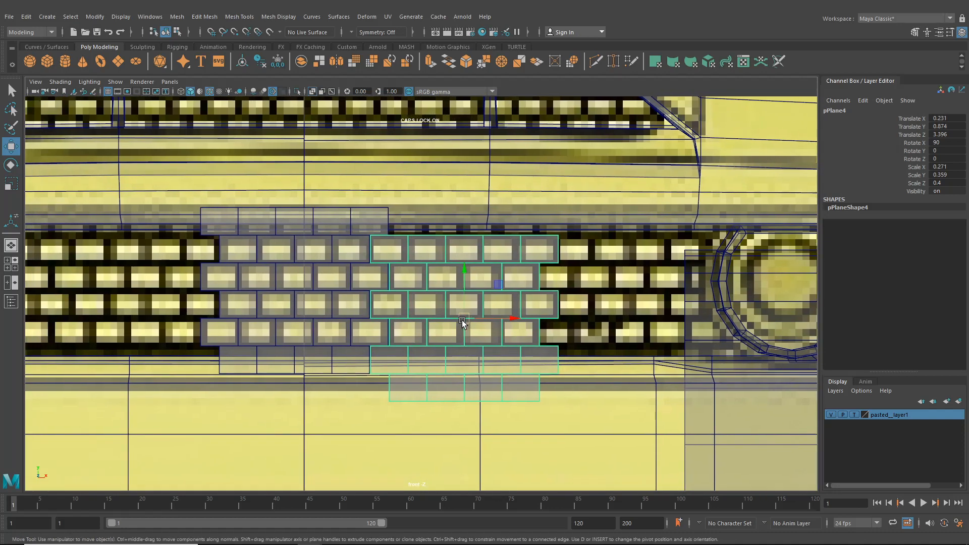
{"action": "left_click_drag", "start_coordinate": [518, 326], "coordinate": [516, 326]}
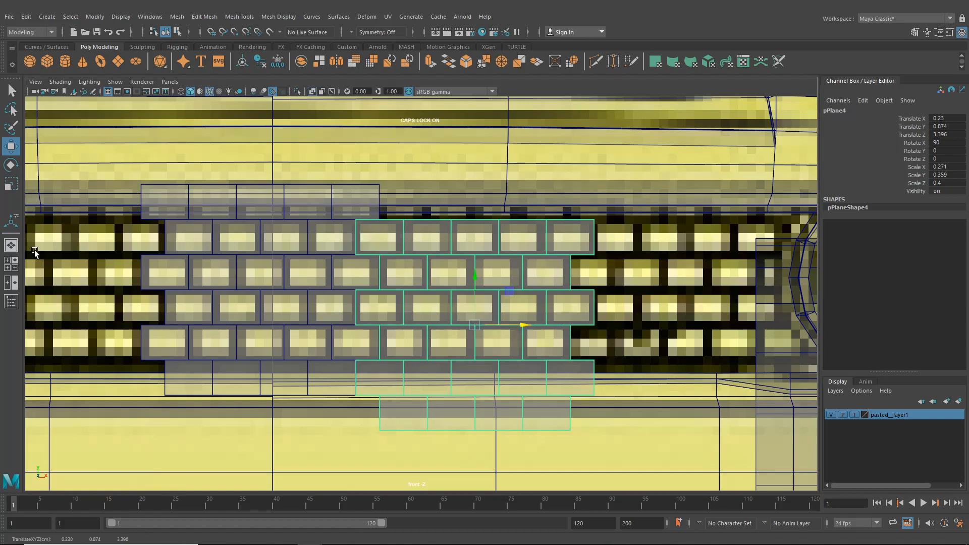
- Combine the two interlocking brick planes into one mesh in the perspective view
{"action": "left_click", "coordinate": [13, 246]}
{"action": "middle_click_drag", "start_coordinate": [430, 250], "coordinate": [407, 309], "text": "alt"}
{"action": "scroll", "coordinate": [407, 309], "scroll_direction": "up", "scroll_amount": 3}
{"action": "left_click_drag", "start_coordinate": [407, 310], "coordinate": [378, 270], "text": "alt"}
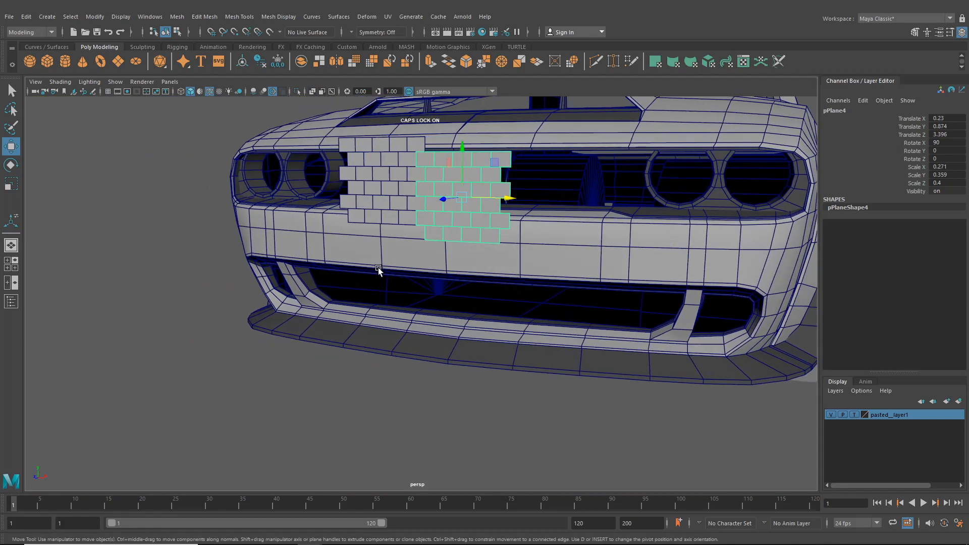
{"action": "middle_click_drag", "start_coordinate": [379, 270], "coordinate": [376, 321], "text": "alt"}
{"action": "scroll", "coordinate": [376, 321], "scroll_direction": "up", "scroll_amount": 2}
{"action": "left_click_drag", "start_coordinate": [376, 321], "coordinate": [437, 290], "text": "alt"}
{"action": "middle_click_drag", "start_coordinate": [437, 290], "coordinate": [452, 311], "text": "alt"}
{"action": "scroll", "coordinate": [452, 312], "scroll_direction": "up", "scroll_amount": 2}
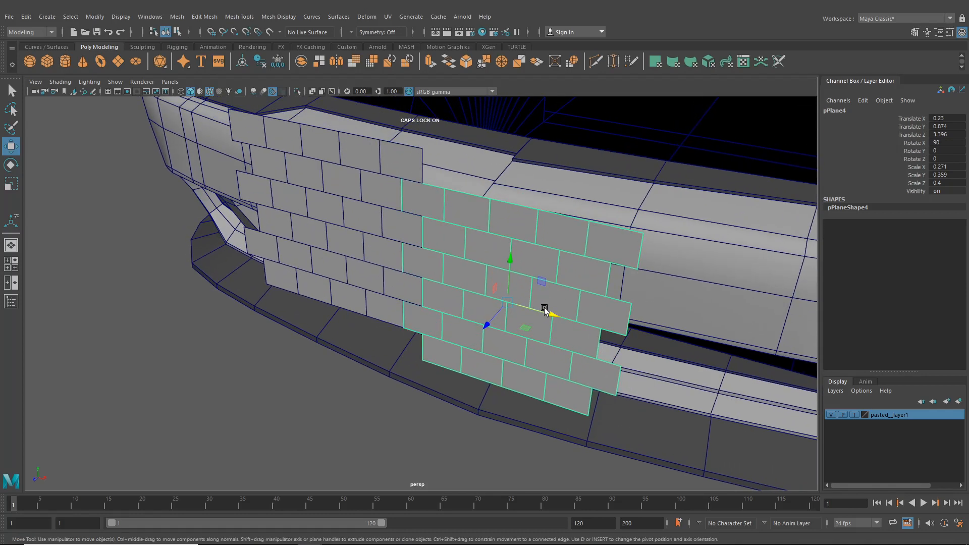
{"action": "left_click", "coordinate": [359, 231]}
{"action": "left_click", "coordinate": [176, 17]}
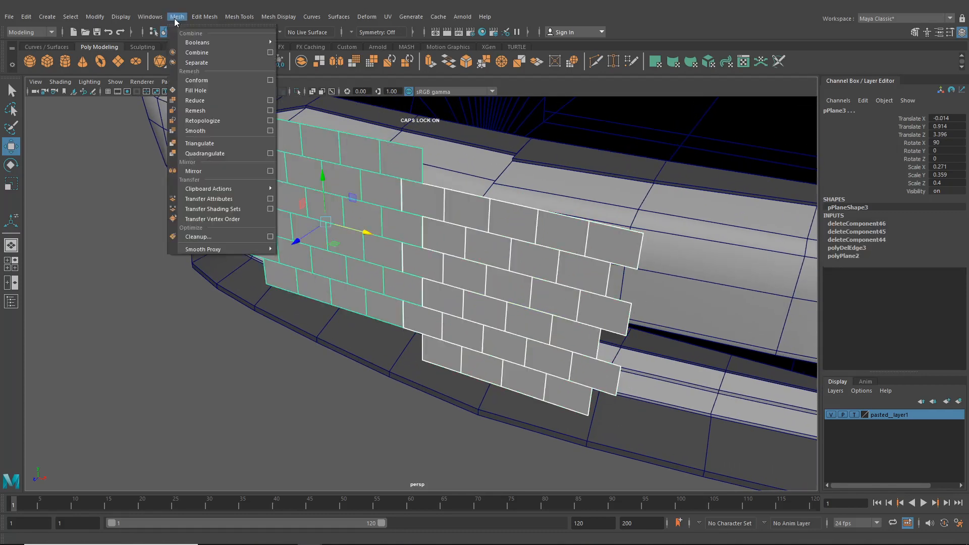
{"action": "left_click", "coordinate": [196, 52]}
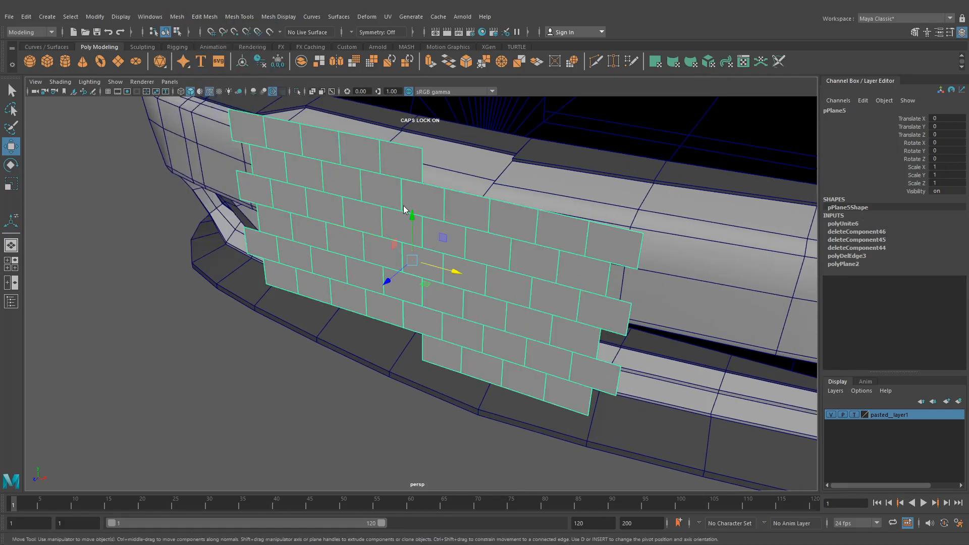
- Delete the extra mid-edge vertices along the upper edge of the topmost five-brick row
{"action": "right_click_drag", "start_coordinate": [403, 206], "coordinate": [372, 206]}
{"action": "scroll", "coordinate": [410, 250], "scroll_direction": "down", "scroll_amount": 2}
{"action": "left_click_drag", "start_coordinate": [410, 249], "coordinate": [440, 208], "text": "alt"}
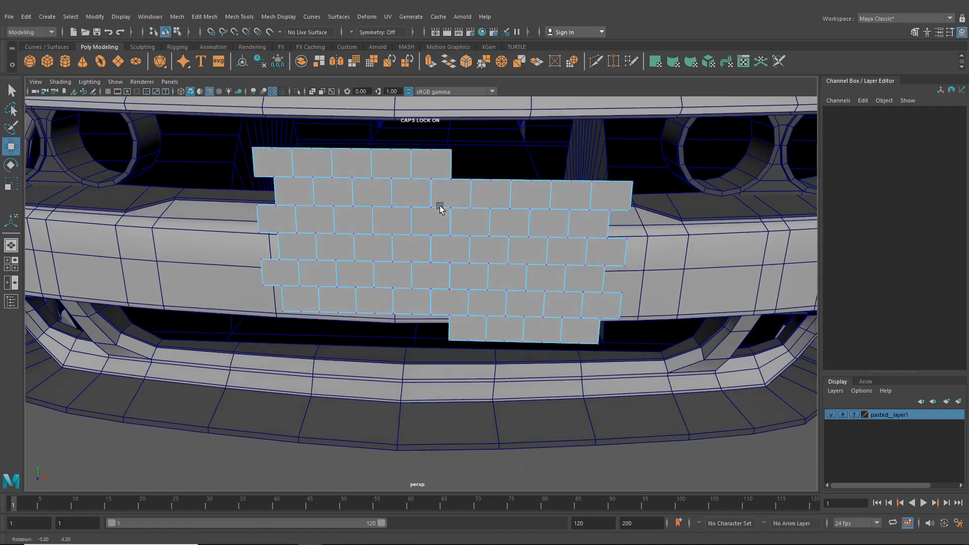
{"action": "left_click_drag", "start_coordinate": [281, 152], "coordinate": [313, 151]}
{"action": "scroll", "coordinate": [313, 151], "scroll_direction": "down", "scroll_amount": 2}
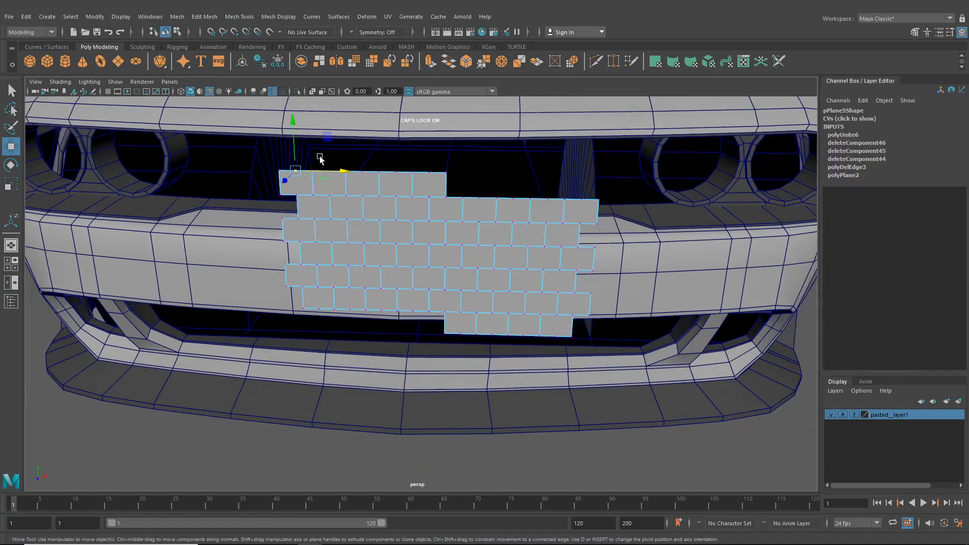
{"action": "left_click_drag", "start_coordinate": [370, 180], "coordinate": [371, 181], "text": "shift"}
{"action": "left_click_drag", "start_coordinate": [390, 165], "coordinate": [436, 179], "text": "shift"}
{"action": "left_click", "coordinate": [434, 190]}
{"action": "scroll", "coordinate": [454, 181], "scroll_direction": "up", "scroll_amount": 3}
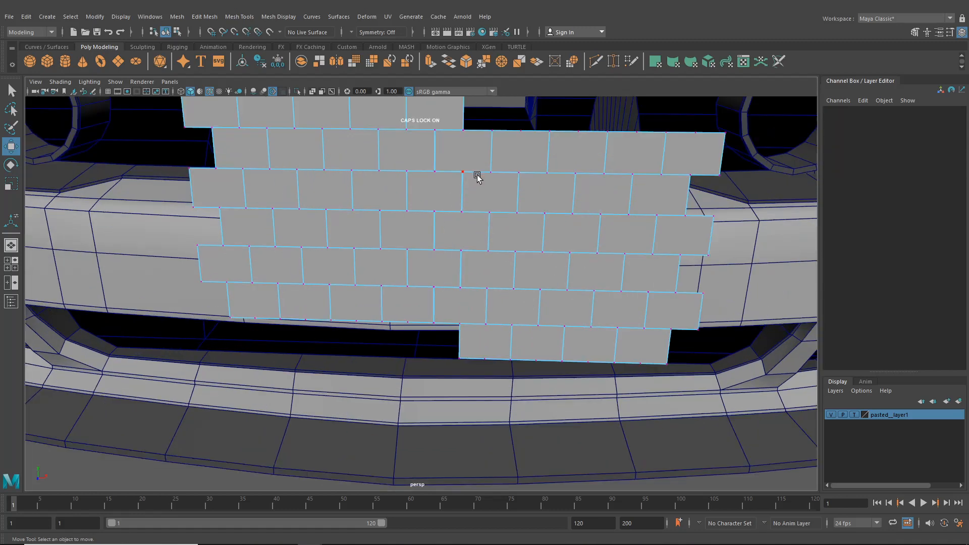
{"action": "scroll", "coordinate": [478, 168], "scroll_direction": "down", "scroll_amount": 3}
{"action": "left_click_drag", "start_coordinate": [379, 173], "coordinate": [394, 193]}
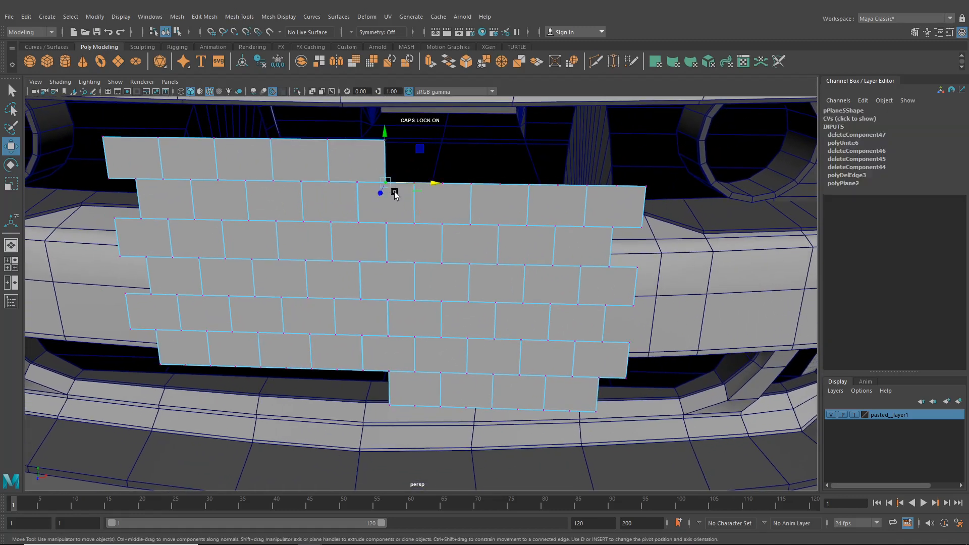
{"action": "middle_click_drag", "start_coordinate": [391, 202], "coordinate": [389, 212], "text": "alt"}
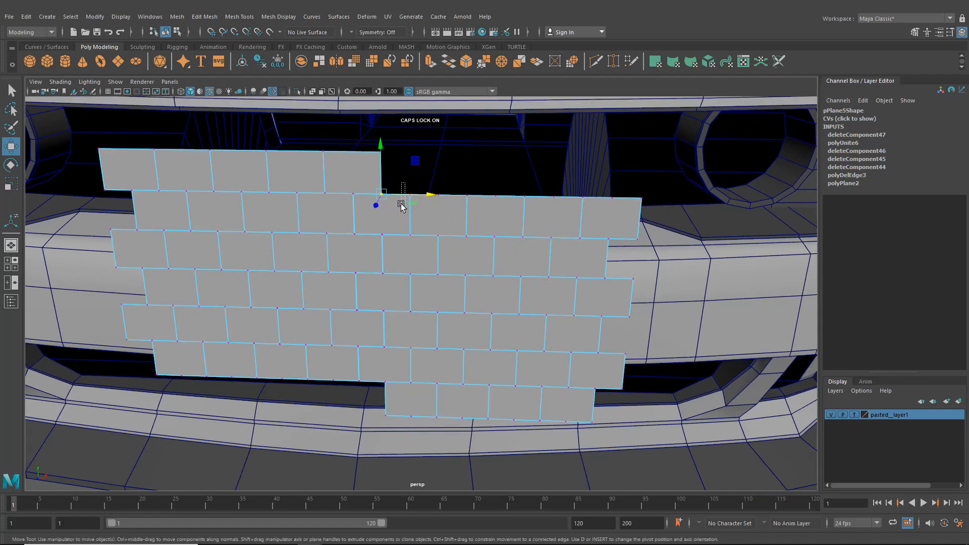
{"action": "left_click_drag", "start_coordinate": [401, 204], "coordinate": [402, 199]}
{"action": "left_click", "coordinate": [400, 228]}
{"action": "left_click", "coordinate": [306, 222]}
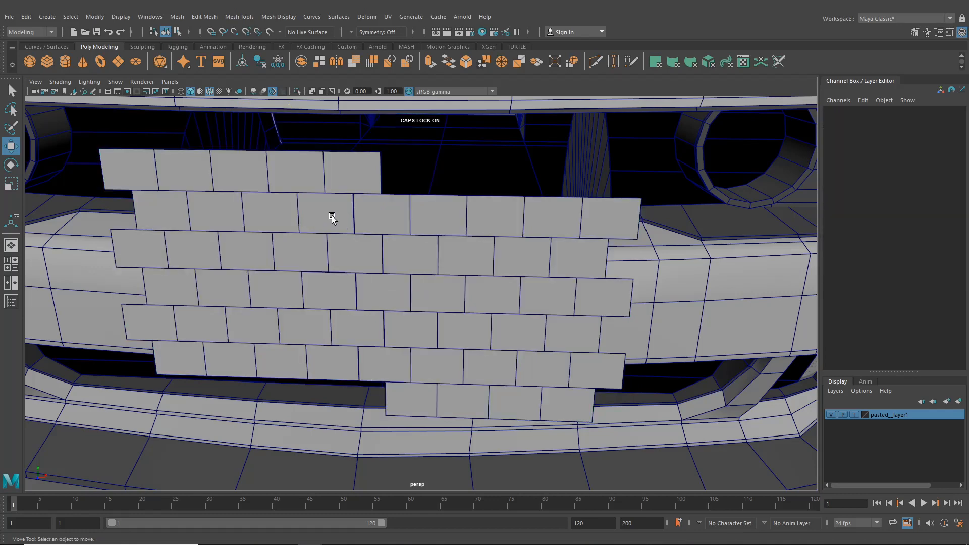
{"action": "left_click", "coordinate": [313, 220]}
- Merge the overlapping vertices on the inner seam edges of alternate brick rows with a 0.01 distance threshold
{"action": "right_click_drag", "start_coordinate": [360, 224], "coordinate": [347, 187]}
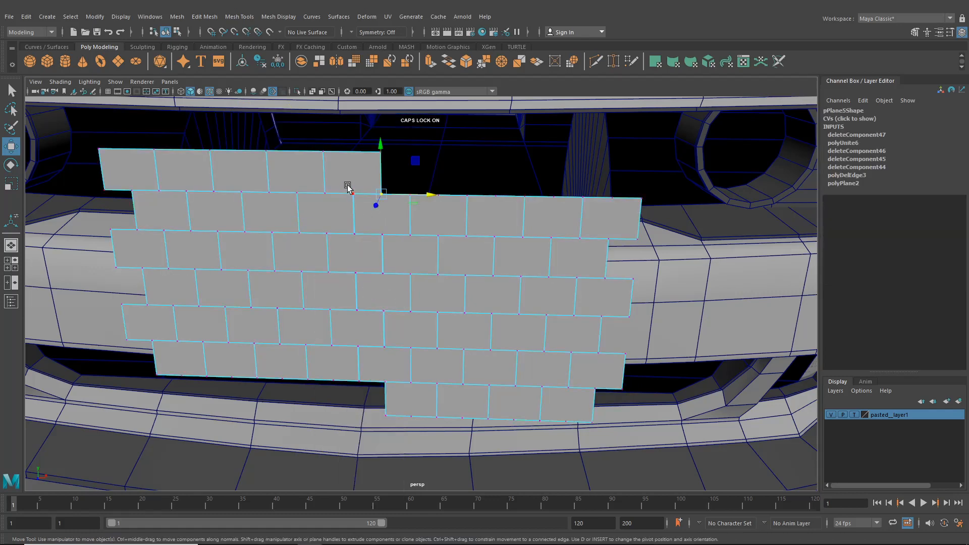
{"action": "left_click_drag", "start_coordinate": [347, 182], "coordinate": [360, 245]}
{"action": "left_click_drag", "start_coordinate": [361, 312], "coordinate": [366, 384], "text": "shift"}
{"action": "left_click", "coordinate": [128, 17]}
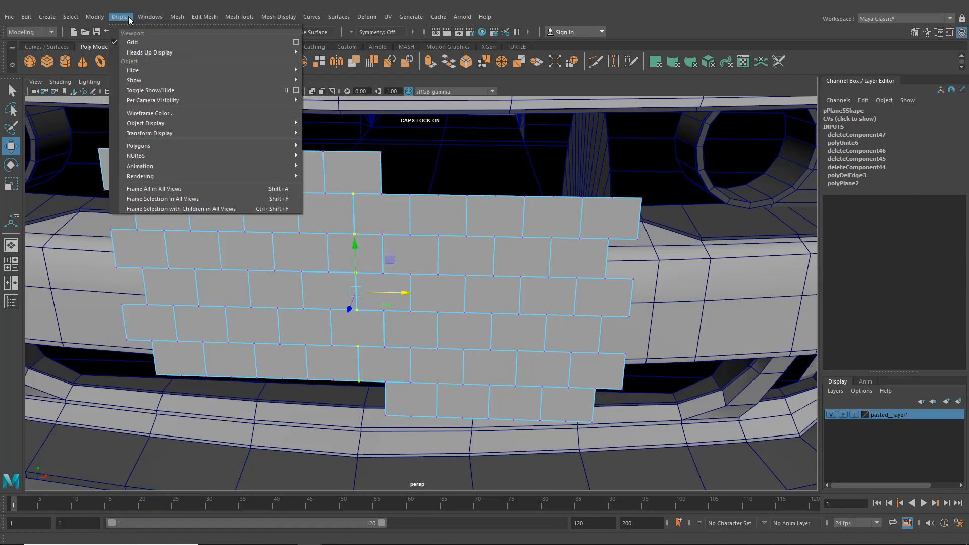
{"action": "left_click", "coordinate": [176, 18]}
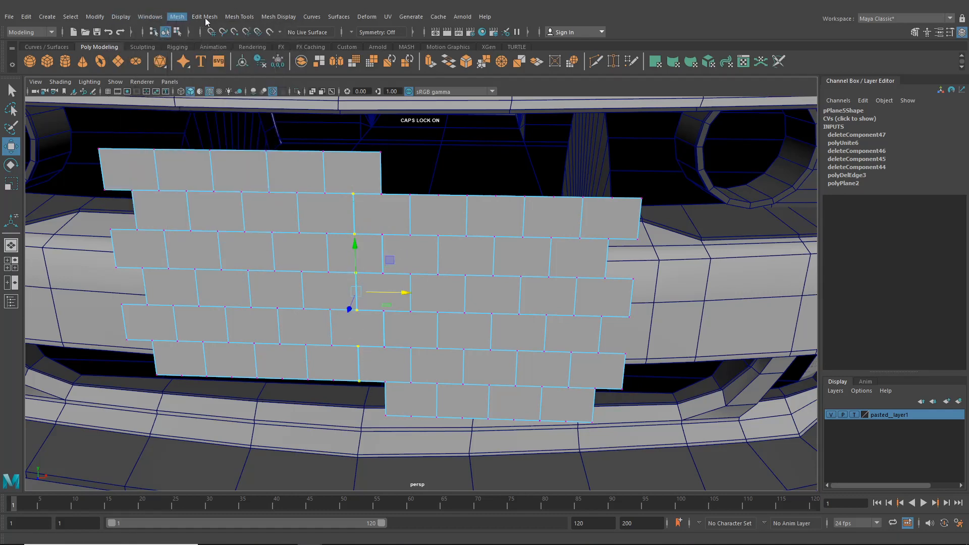
{"action": "left_click", "coordinate": [204, 17]}
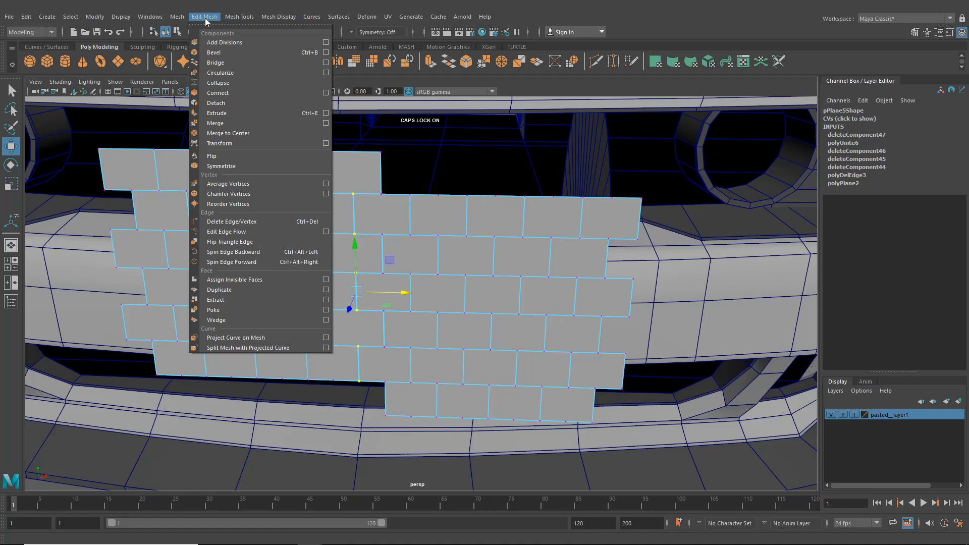
{"action": "left_click", "coordinate": [216, 123]}
- Merge the remaining overlapping vertices on the seam edges of the rows in between, repeating the 0.01 threshold
{"action": "scroll", "coordinate": [378, 255], "scroll_direction": "up", "scroll_amount": 5}
{"action": "scroll", "coordinate": [378, 255], "scroll_direction": "down", "scroll_amount": 3}
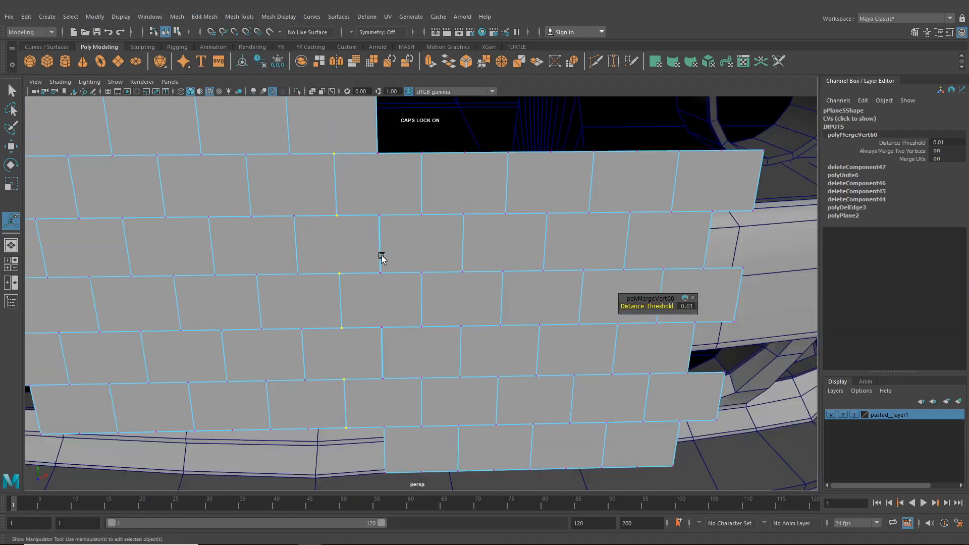
{"action": "left_click_drag", "start_coordinate": [368, 201], "coordinate": [389, 400]}
{"action": "key", "text": "g"}
{"action": "scroll", "coordinate": [411, 264], "scroll_direction": "down", "scroll_amount": 5}
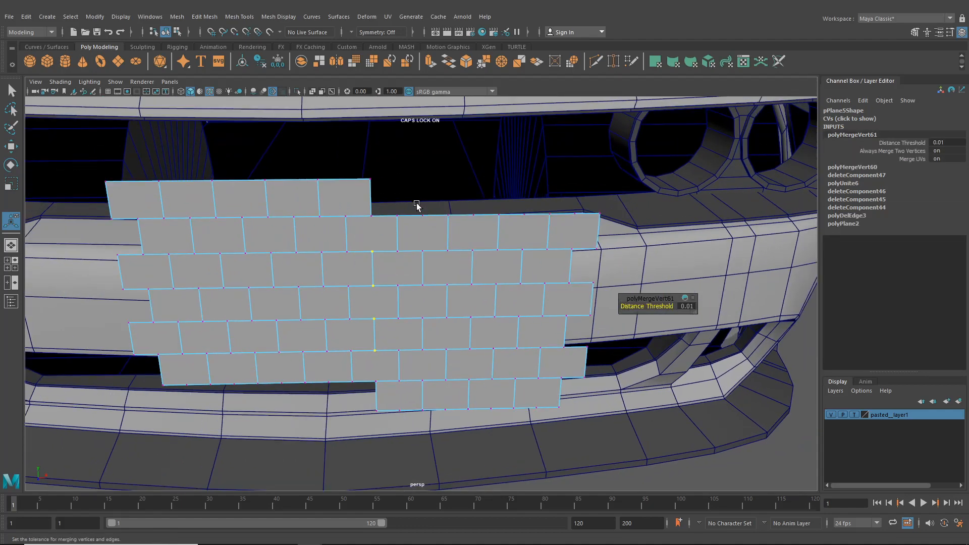
- Delete the extra mid-edge vertices along the exposed upper and lower edges of the lower-set brick section
{"action": "left_click", "coordinate": [422, 215]}
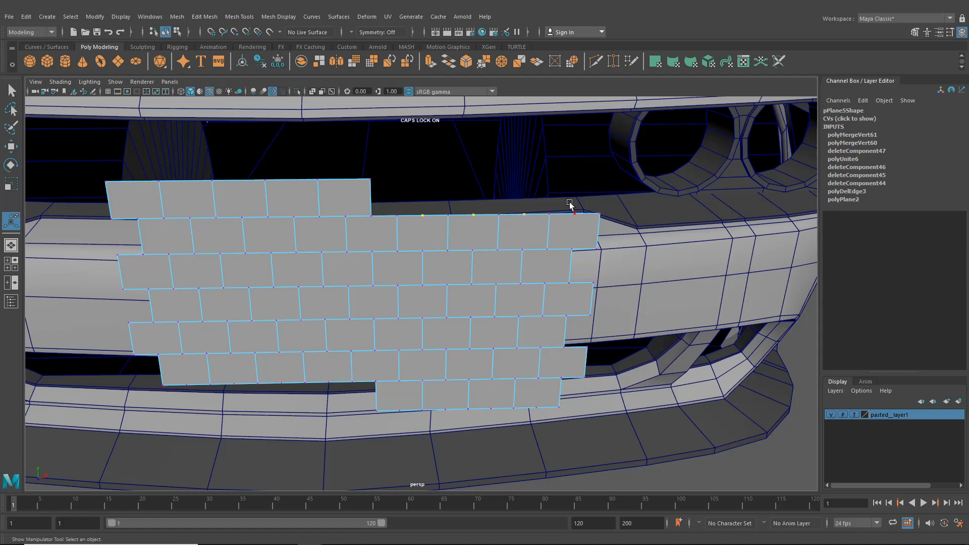
{"action": "left_click", "coordinate": [577, 230]}
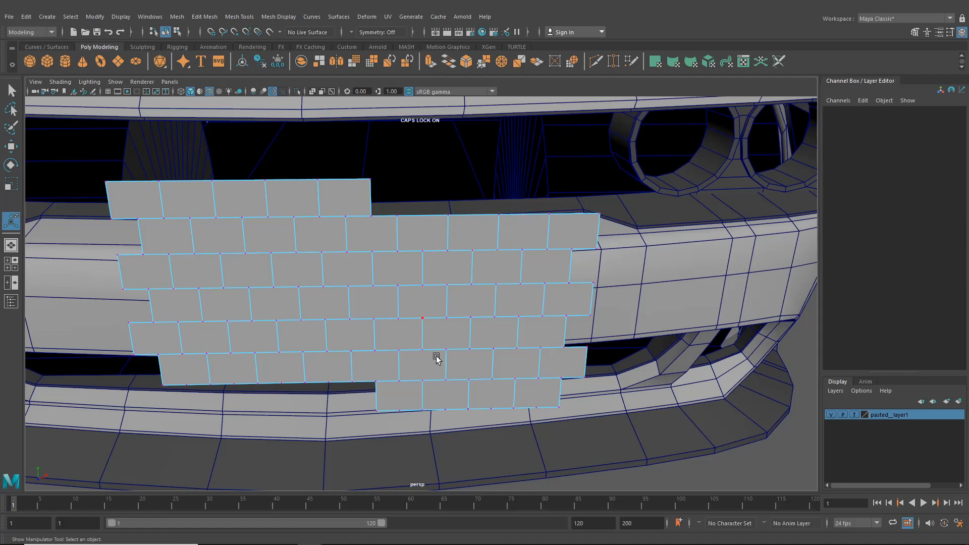
{"action": "left_click", "coordinate": [393, 409]}
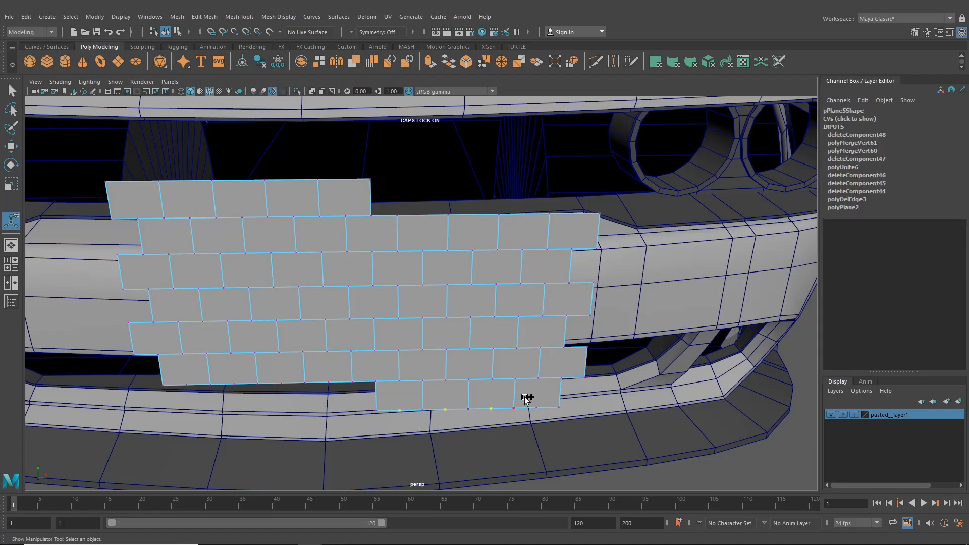
{"action": "left_click", "coordinate": [545, 425]}
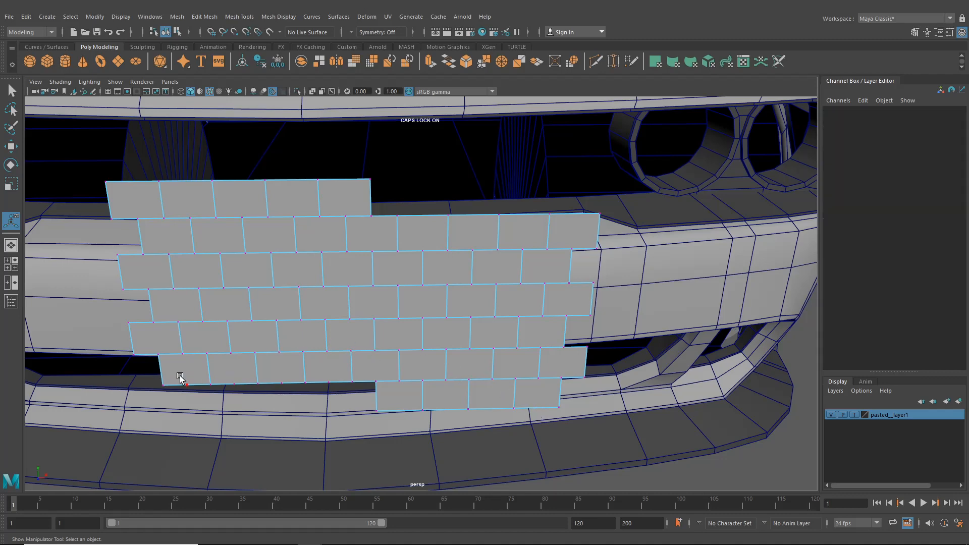
- Delete the extra mid-edge vertices along the exposed lower edge of the higher-set brick section
{"action": "key", "text": "F8"}
{"action": "right_click_drag", "start_coordinate": [243, 257], "coordinate": [243, 295]}
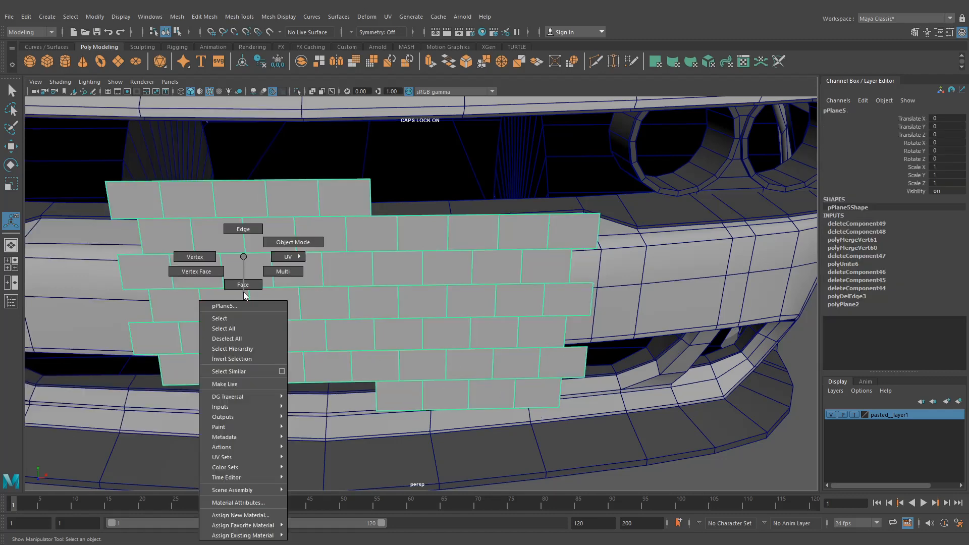
{"action": "right_click_drag", "start_coordinate": [200, 257], "coordinate": [200, 257]}
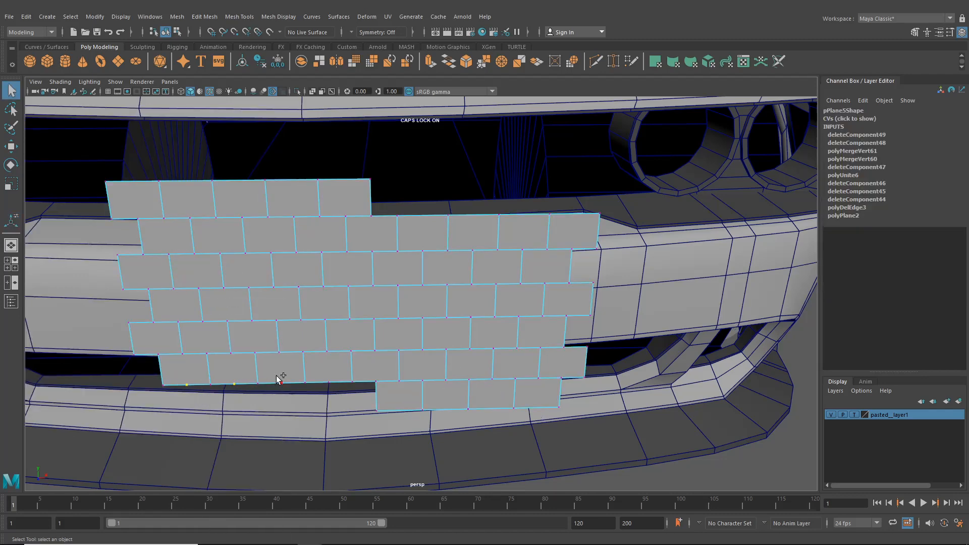
{"action": "left_click", "coordinate": [333, 394]}
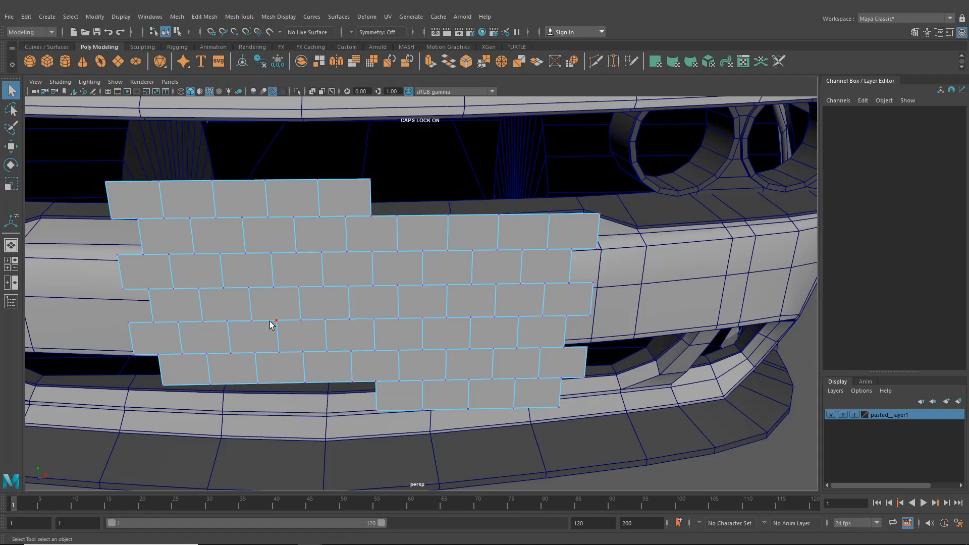
{"action": "scroll", "coordinate": [309, 253], "scroll_direction": "down", "scroll_amount": 5}
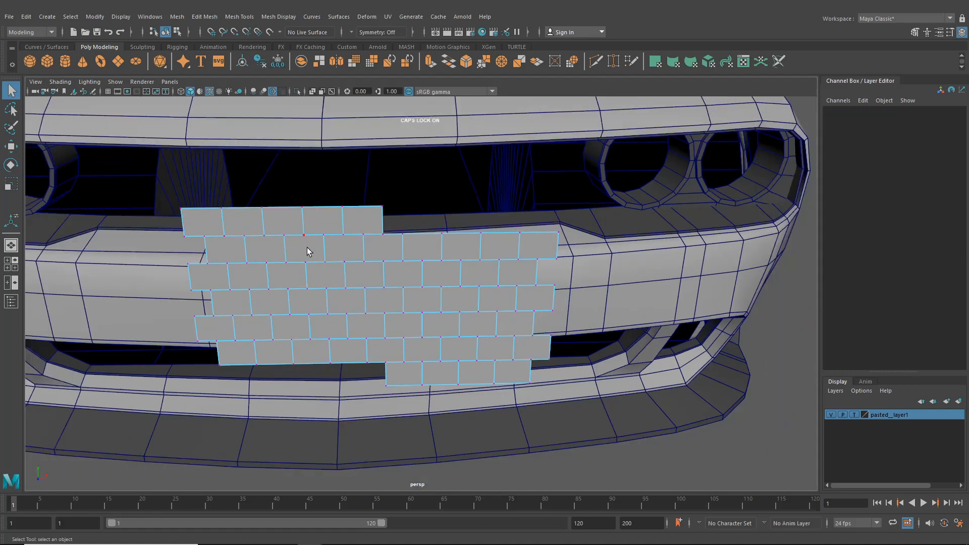
{"action": "scroll", "coordinate": [352, 242], "scroll_direction": "up", "scroll_amount": 3}
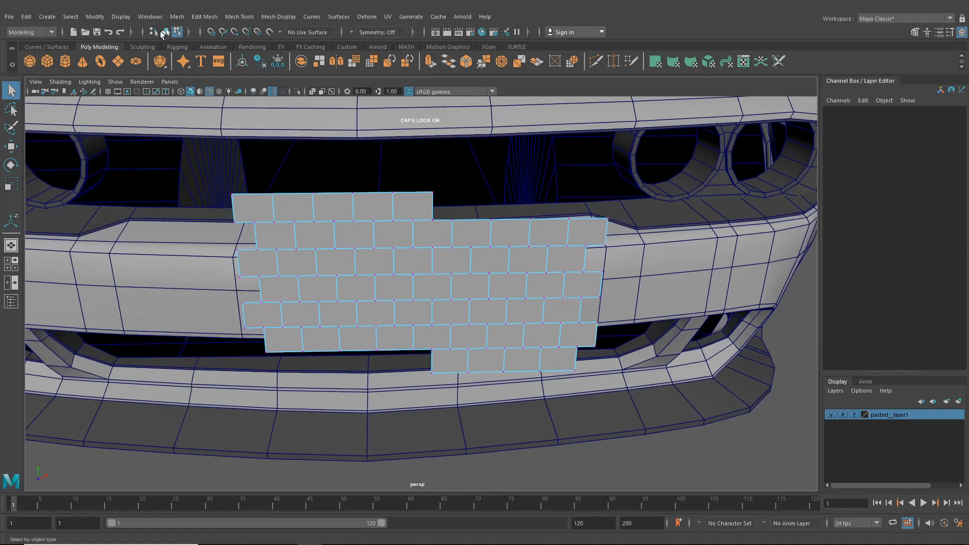
- Duplicate the brick section and slide the copy along negative X until its staggered edge interlocks with the original's
{"action": "left_click", "coordinate": [165, 31]}
{"action": "key", "text": "ctrl+d"}
{"action": "key", "text": "w"}
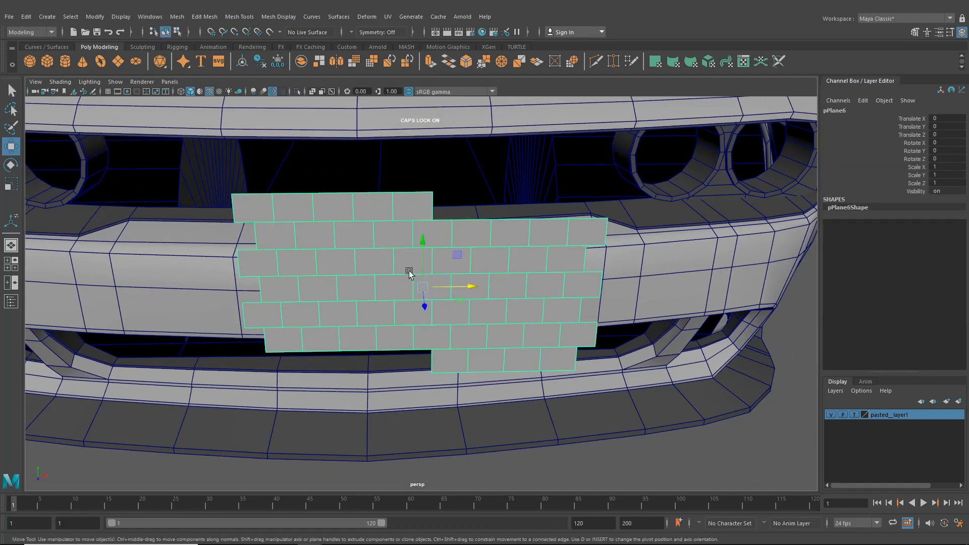
{"action": "left_click_drag", "start_coordinate": [470, 285], "coordinate": [194, 286]}
{"action": "middle_click_drag", "start_coordinate": [194, 286], "coordinate": [311, 288], "text": "alt"}
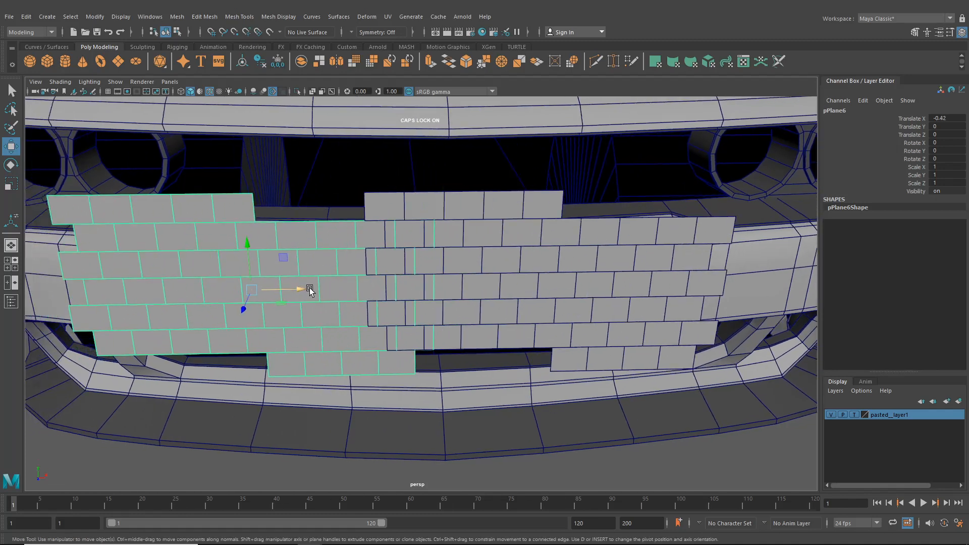
{"action": "left_click_drag", "start_coordinate": [311, 288], "coordinate": [247, 301]}
- Combine the copied and original brick sections into one mesh
{"action": "left_click", "coordinate": [449, 217], "text": "shift"}
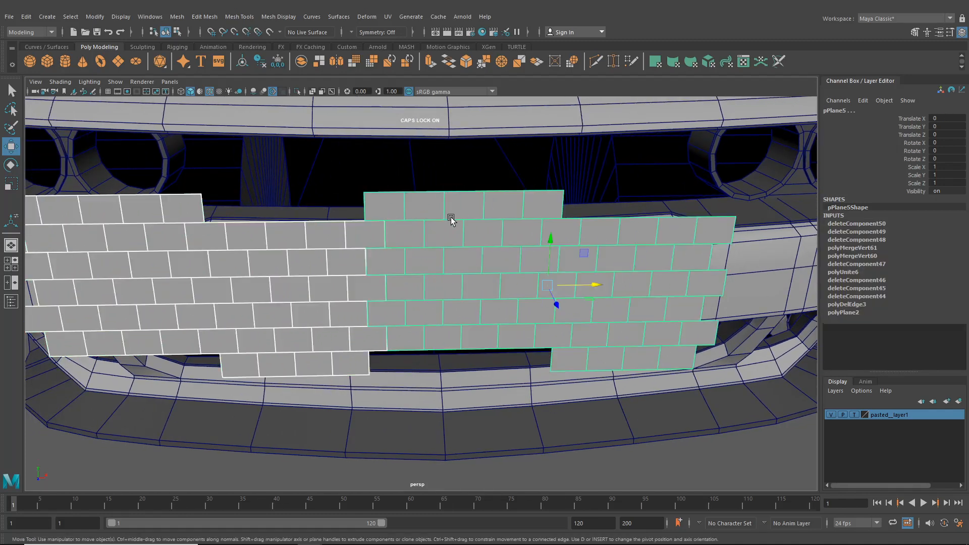
{"action": "left_click", "coordinate": [177, 17]}
{"action": "left_click", "coordinate": [196, 53]}
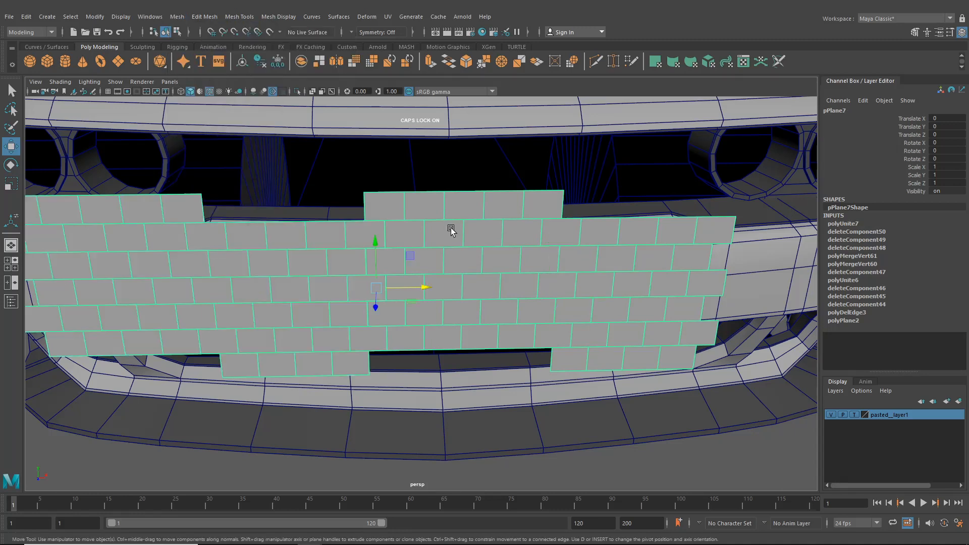
- Merge the overlapping seam vertices of the first, third and fifth full brick rows with a 0.01 distance threshold
{"action": "scroll", "coordinate": [450, 228], "scroll_direction": "up", "scroll_amount": 5}
{"action": "right_click_drag", "start_coordinate": [384, 220], "coordinate": [358, 178]}
{"action": "left_click_drag", "start_coordinate": [364, 180], "coordinate": [385, 386]}
{"action": "left_click", "coordinate": [238, 17]}
{"action": "mouse_move", "coordinate": [209, 18]}
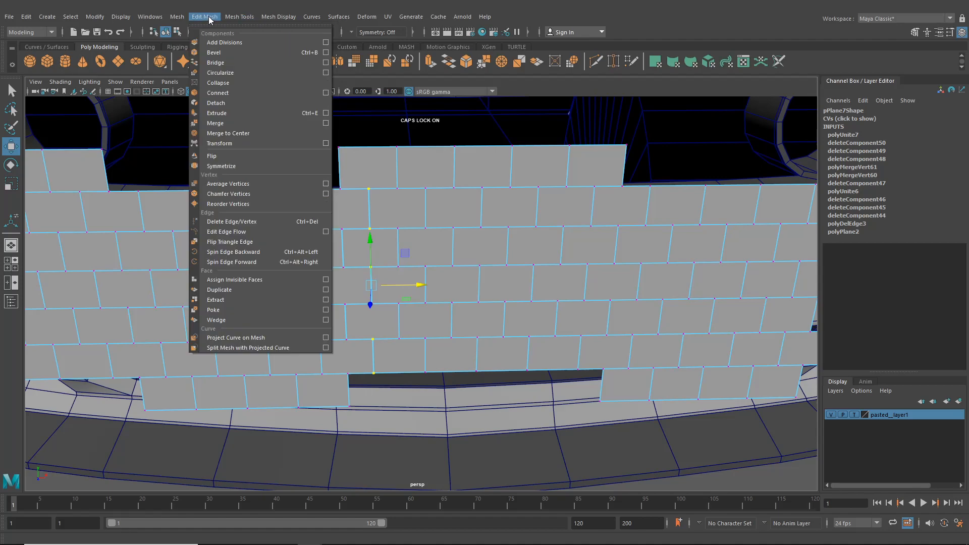
{"action": "left_click", "coordinate": [230, 123]}
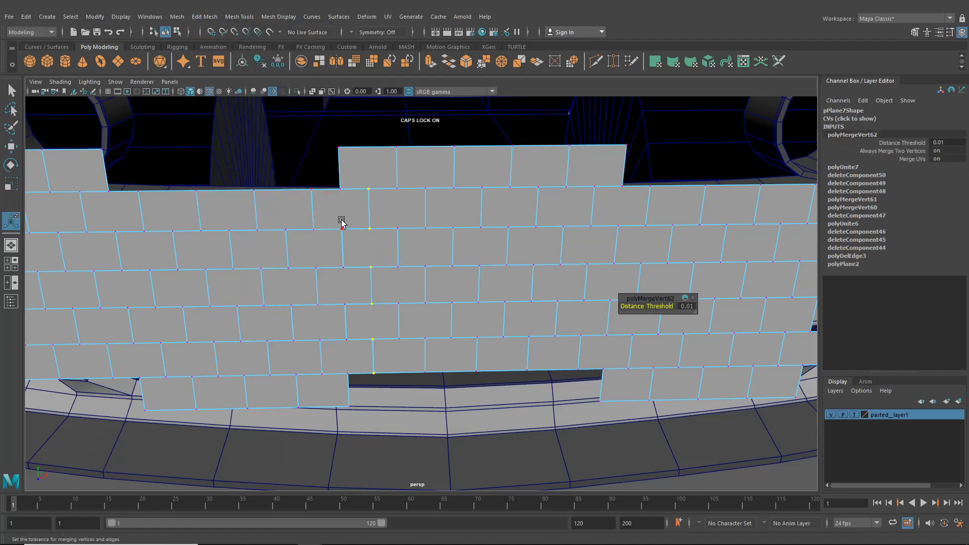
- Merge the overlapping seam vertices of the second and fourth full brick rows, repeating the 0.01 threshold
{"action": "left_click_drag", "start_coordinate": [341, 222], "coordinate": [357, 363]}
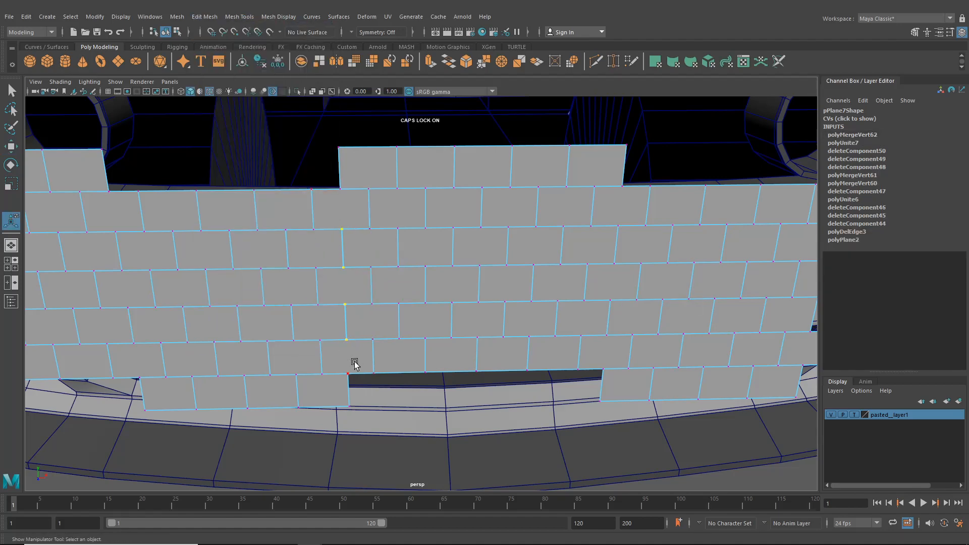
{"action": "key", "text": "g"}
{"action": "scroll", "coordinate": [354, 283], "scroll_direction": "down", "scroll_amount": 5}
{"action": "left_click_drag", "start_coordinate": [368, 292], "coordinate": [201, 277], "text": "alt"}
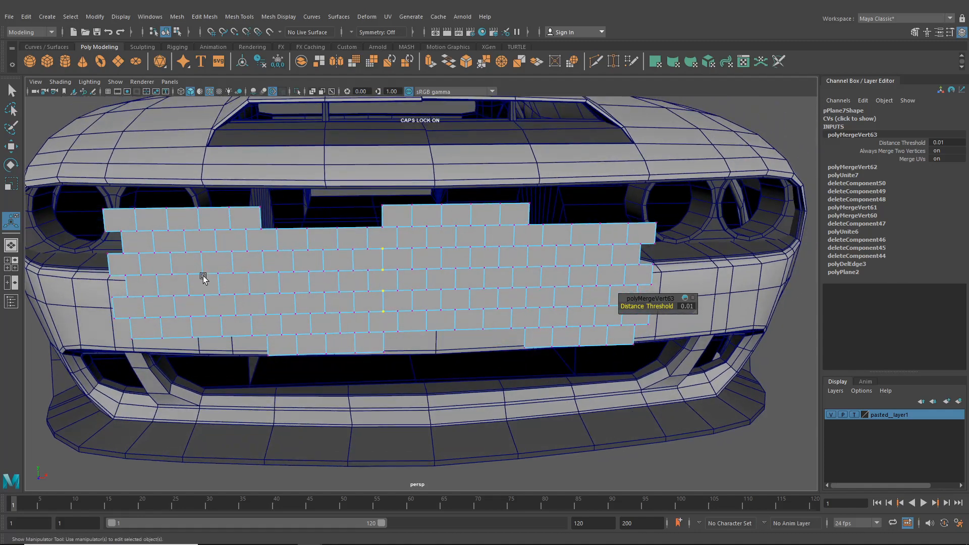
- Duplicate the combined brick mesh and, in the front view, move the copy along X to about 0.986, beyond the original's end
{"action": "left_click", "coordinate": [9, 268]}
{"action": "scroll", "coordinate": [243, 382], "scroll_direction": "down", "scroll_amount": 5}
{"action": "scroll", "coordinate": [243, 381], "scroll_direction": "up", "scroll_amount": 6}
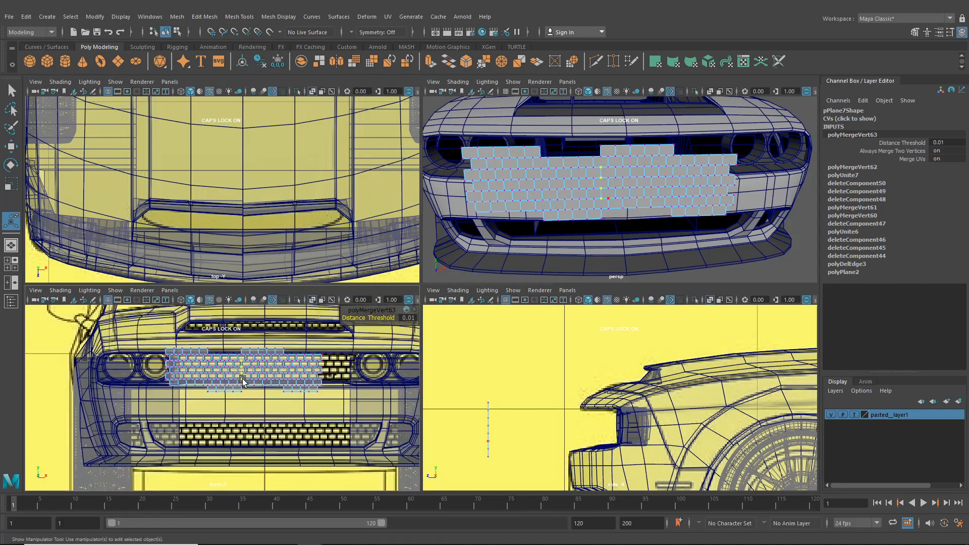
{"action": "scroll", "coordinate": [243, 381], "scroll_direction": "up", "scroll_amount": 2}
{"action": "key", "text": "w"}
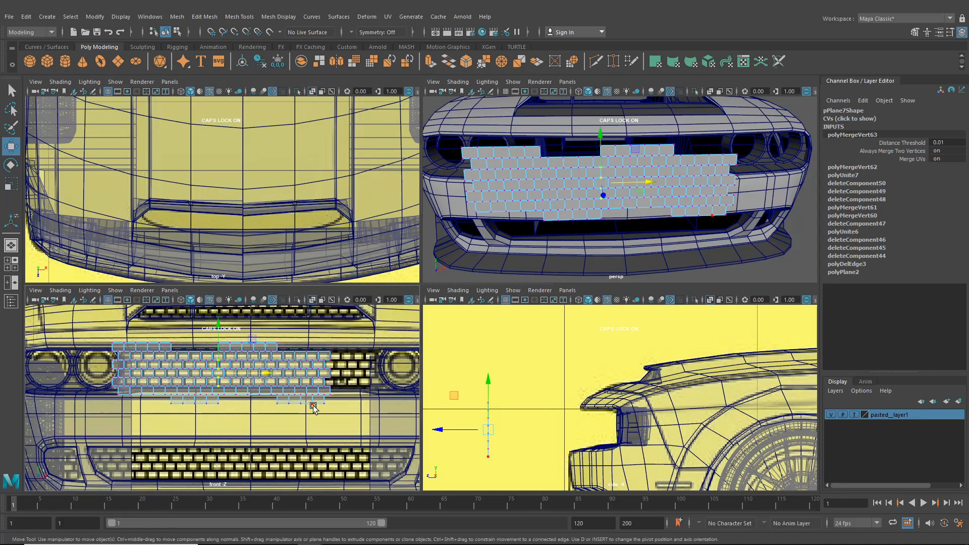
{"action": "key", "text": "g"}
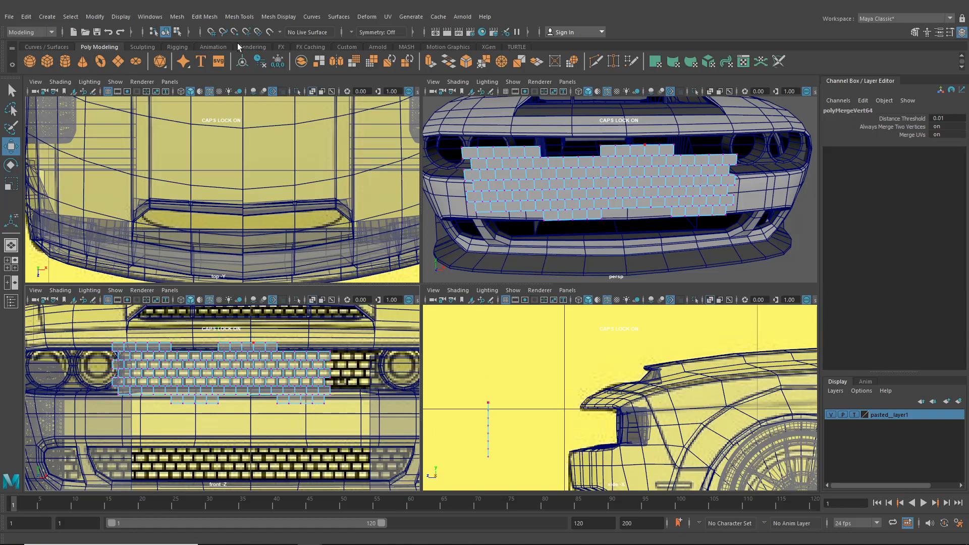
{"action": "left_click", "coordinate": [165, 31]}
{"action": "left_click", "coordinate": [298, 400]}
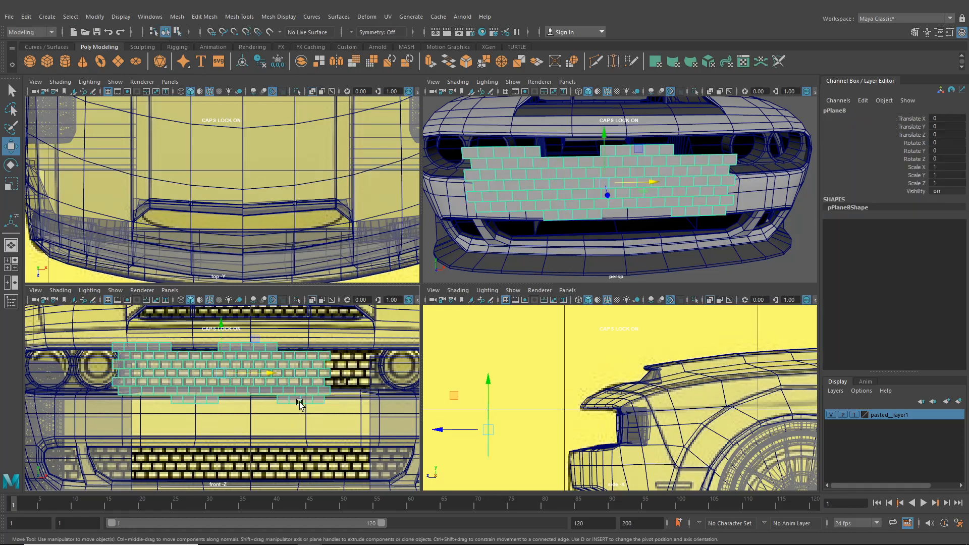
{"action": "left_click_drag", "start_coordinate": [273, 377], "coordinate": [357, 380]}
{"action": "middle_click_drag", "start_coordinate": [348, 376], "coordinate": [262, 371], "text": "alt"}
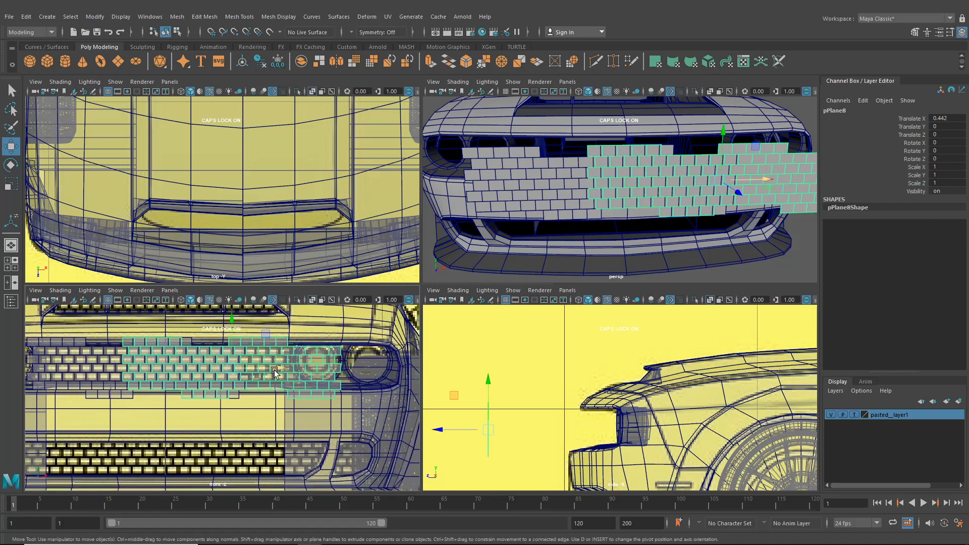
{"action": "left_click_drag", "start_coordinate": [274, 369], "coordinate": [379, 370]}
{"action": "middle_click_drag", "start_coordinate": [302, 356], "coordinate": [270, 358], "text": "alt"}
{"action": "left_click_drag", "start_coordinate": [356, 372], "coordinate": [370, 376]}
- Fine-tune the copy's X translation to about 0.978 in perspective so its edge interlocks with the original mesh
{"action": "key", "text": "space"}
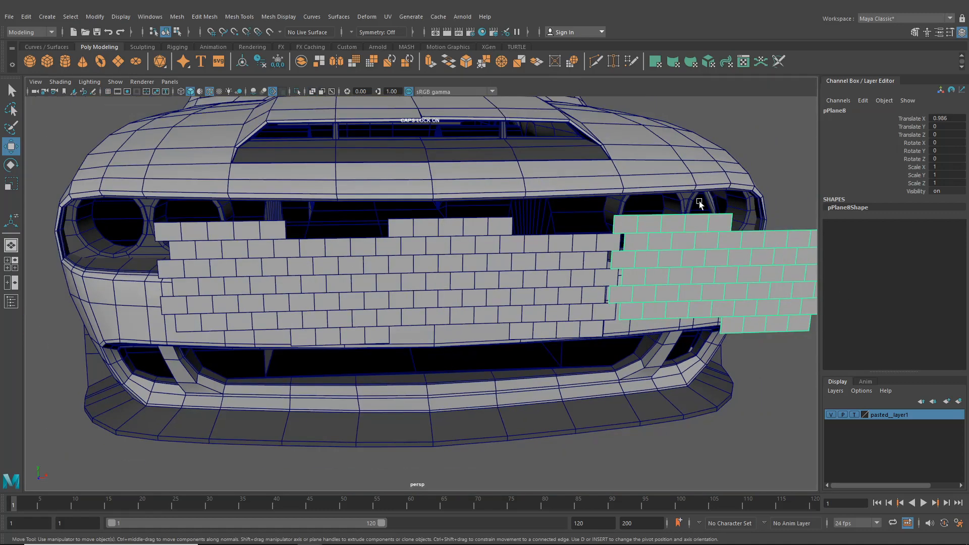
{"action": "middle_click_drag", "start_coordinate": [697, 200], "coordinate": [392, 199], "text": "alt"}
{"action": "left_click_drag", "start_coordinate": [599, 268], "coordinate": [591, 265]}
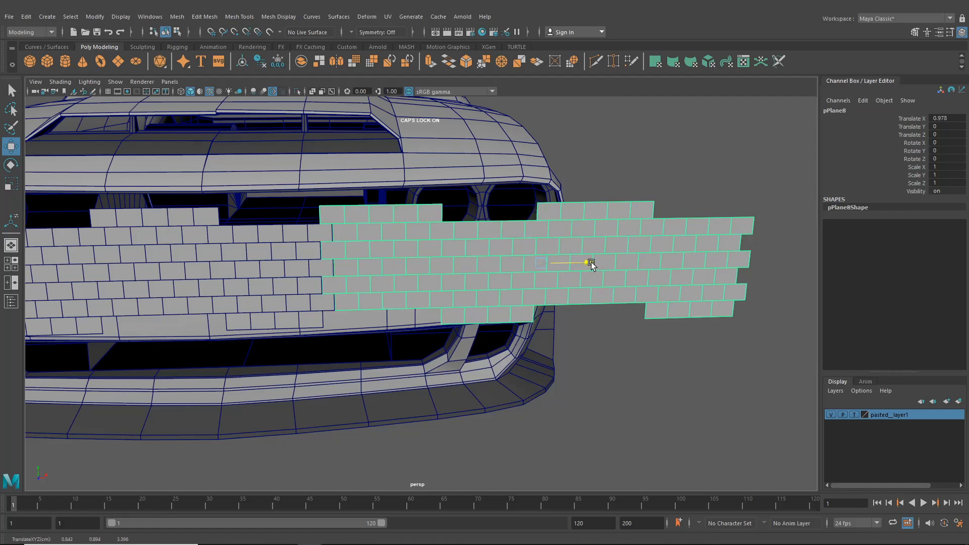
- Combine the repositioned copy with the original brick mesh into one long strip
{"action": "middle_click_drag", "start_coordinate": [482, 266], "coordinate": [517, 282], "text": "alt"}
{"action": "left_click", "coordinate": [268, 316], "text": "shift"}
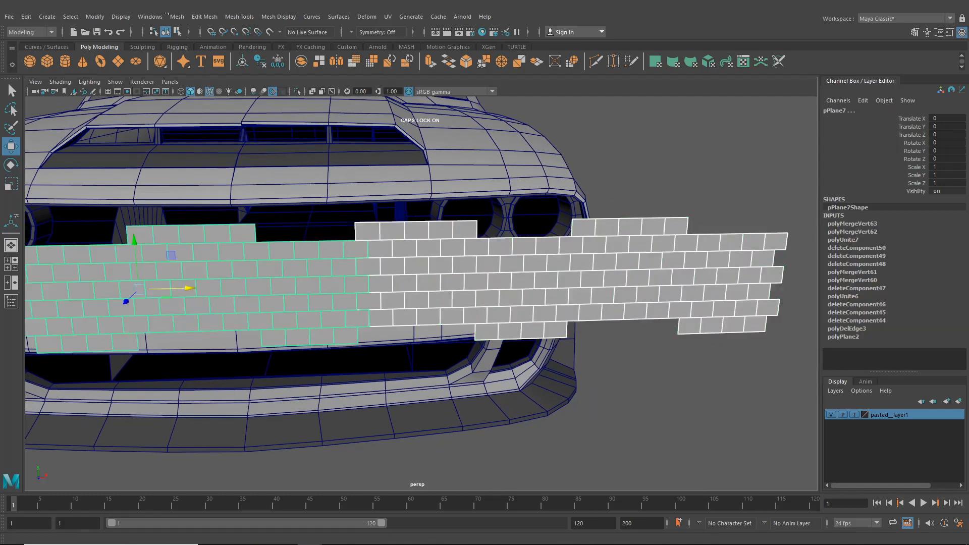
{"action": "left_click", "coordinate": [178, 17]}
{"action": "left_click", "coordinate": [197, 53]}
- Merge the overlapping vertices on the new seam in the second and fourth full brick rows
{"action": "scroll", "coordinate": [331, 237], "scroll_direction": "up", "scroll_amount": 3}
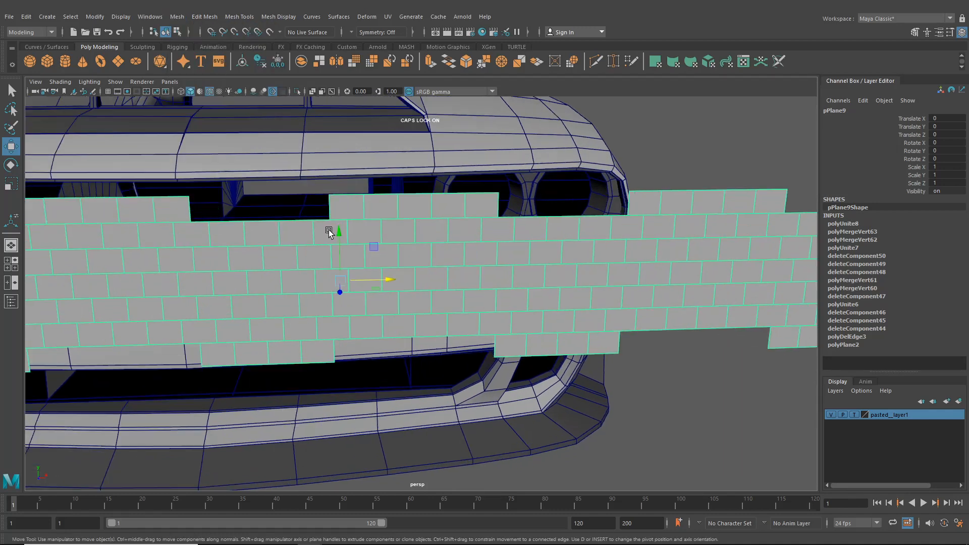
{"action": "key", "text": "F9"}
{"action": "left_click", "coordinate": [311, 244]}
{"action": "scroll", "coordinate": [308, 241], "scroll_direction": "up", "scroll_amount": 1}
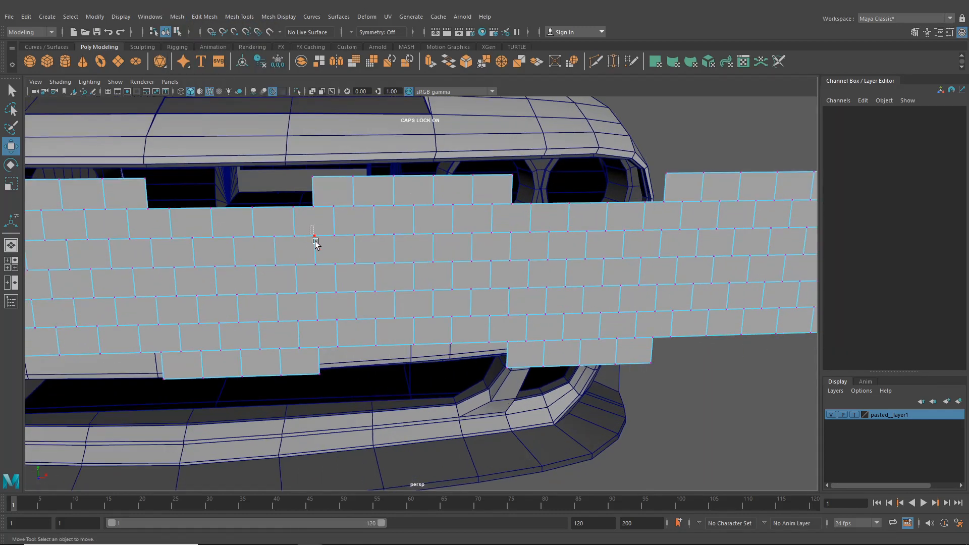
{"action": "left_click", "coordinate": [318, 277]}
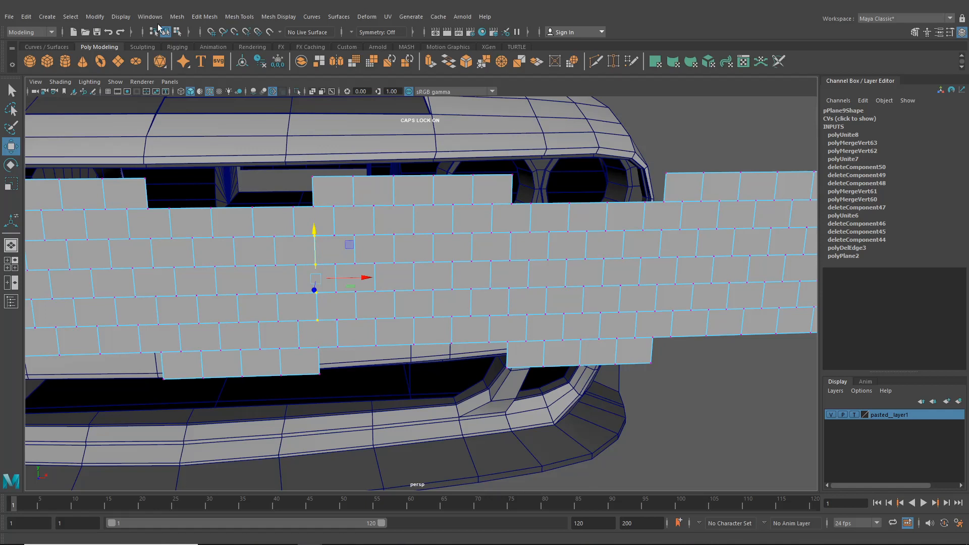
{"action": "left_click", "coordinate": [204, 19]}
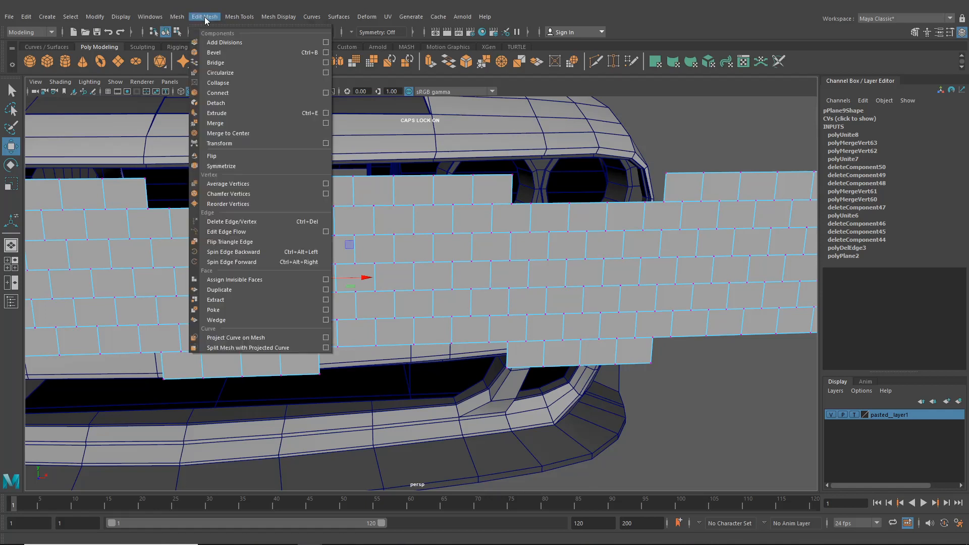
{"action": "left_click", "coordinate": [222, 123]}
- Merge the new seam's vertices in the first, third and fifth full rows at 0.01 threshold, and return to object selection
{"action": "left_click_drag", "start_coordinate": [295, 197], "coordinate": [303, 250]}
{"action": "scroll", "coordinate": [331, 197], "scroll_direction": "up", "scroll_amount": 8}
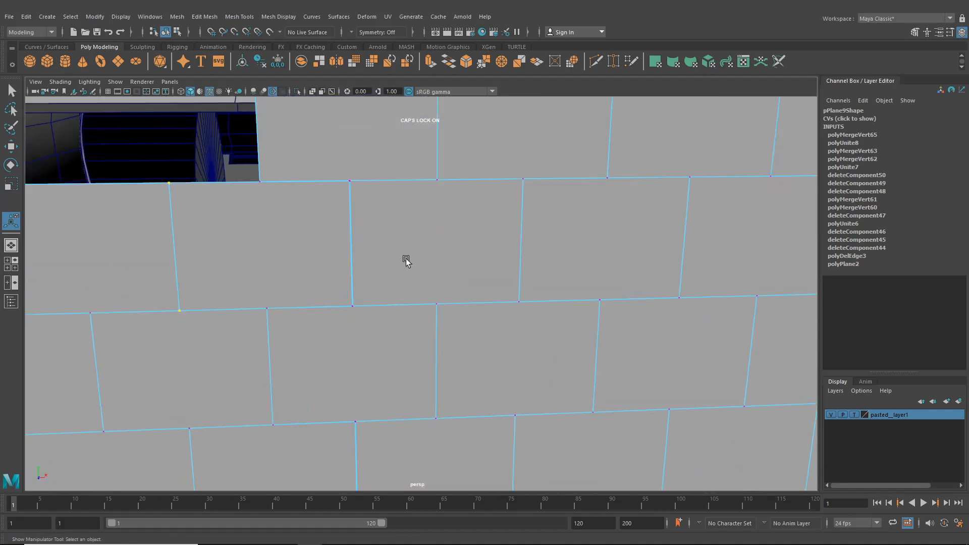
{"action": "left_click_drag", "start_coordinate": [343, 171], "coordinate": [376, 325]}
{"action": "middle_click_drag", "start_coordinate": [376, 326], "coordinate": [337, 306], "text": "alt"}
{"action": "left_click_drag", "start_coordinate": [331, 208], "coordinate": [356, 354]}
{"action": "scroll", "coordinate": [365, 367], "scroll_direction": "down", "scroll_amount": 3}
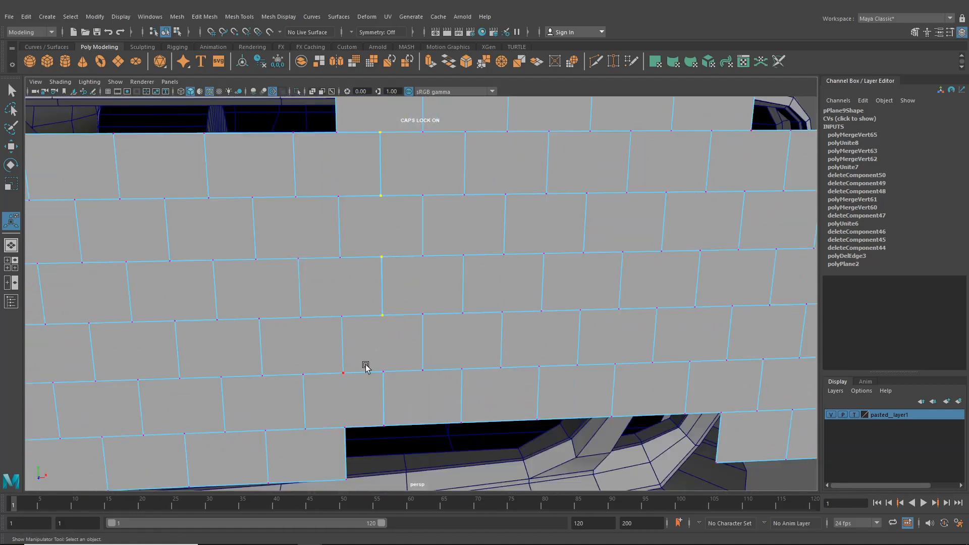
{"action": "left_click_drag", "start_coordinate": [393, 382], "coordinate": [398, 439]}
{"action": "key", "text": "g"}
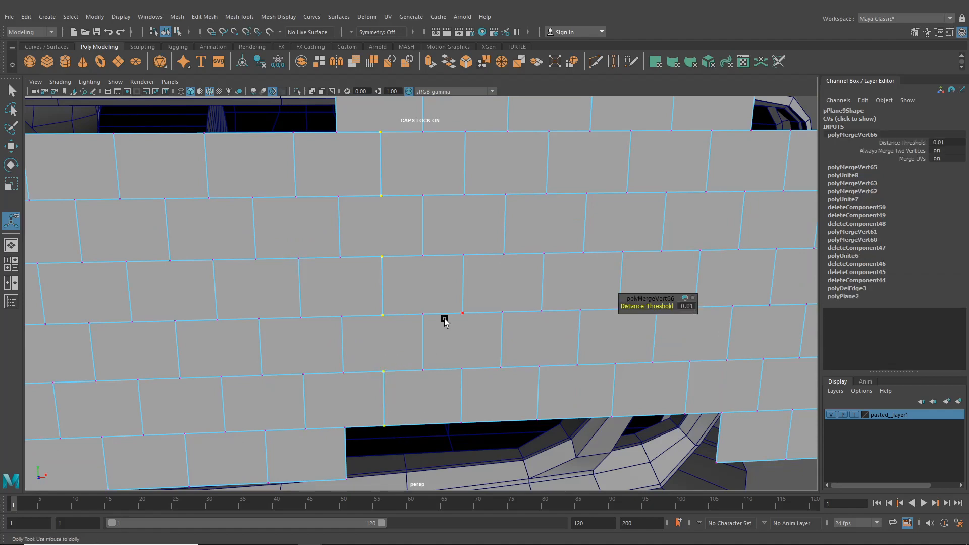
{"action": "scroll", "coordinate": [424, 303], "scroll_direction": "down", "scroll_amount": 5}
{"action": "left_click", "coordinate": [178, 33]}
{"action": "left_click", "coordinate": [167, 32]}
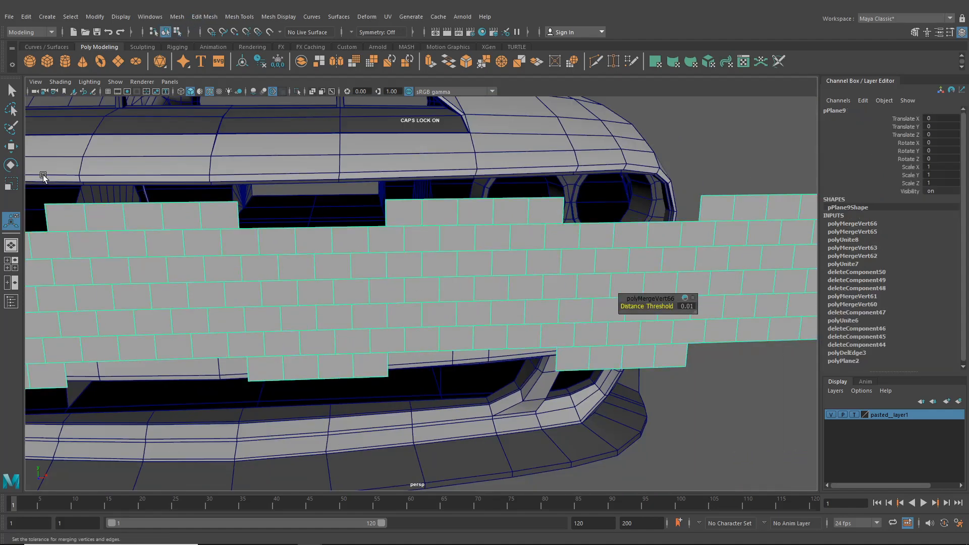
- Push the brick strip back into the grille opening to Z about -0.595 and raise it to Y 0.011
{"action": "key", "text": "w"}
{"action": "left_click_drag", "start_coordinate": [364, 303], "coordinate": [426, 260], "text": "alt"}
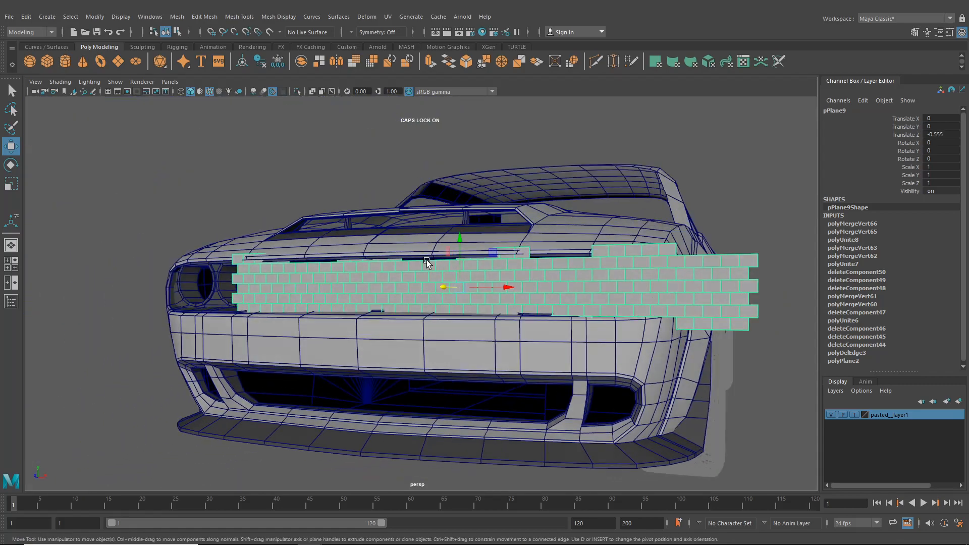
{"action": "scroll", "coordinate": [353, 268], "scroll_direction": "up", "scroll_amount": 3}
{"action": "left_click_drag", "start_coordinate": [353, 268], "coordinate": [503, 254], "text": "alt"}
{"action": "left_click_drag", "start_coordinate": [403, 240], "coordinate": [407, 235]}
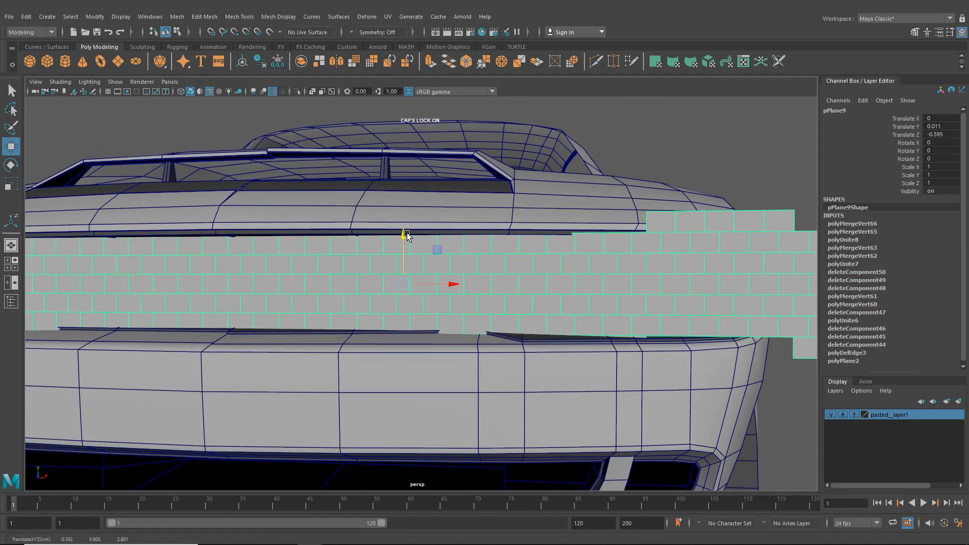
- Pull the brick strip forward out of the grille opening to Z about -0.027
{"action": "scroll", "coordinate": [400, 250], "scroll_direction": "down", "scroll_amount": 6}
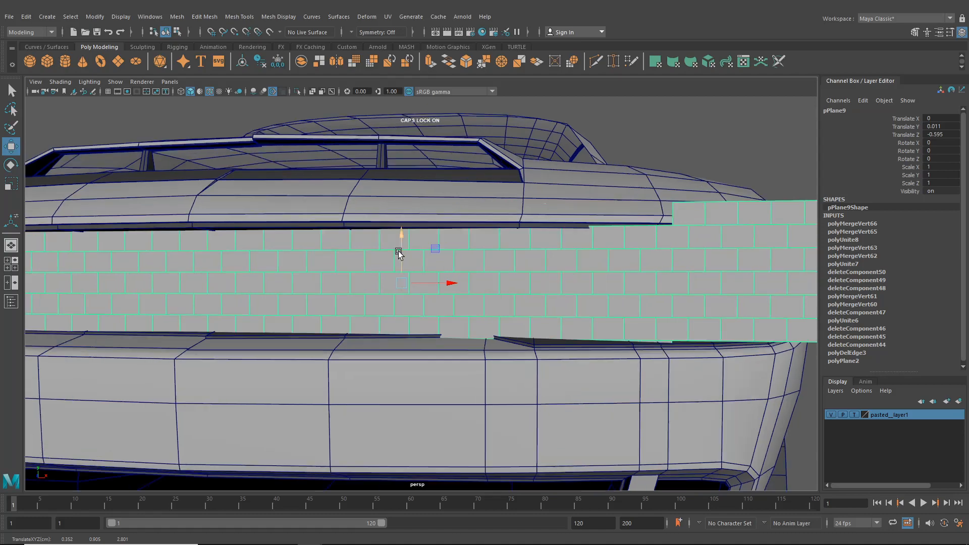
{"action": "left_click_drag", "start_coordinate": [370, 289], "coordinate": [402, 326], "text": "alt"}
{"action": "left_click_drag", "start_coordinate": [402, 326], "coordinate": [367, 318], "text": "alt"}
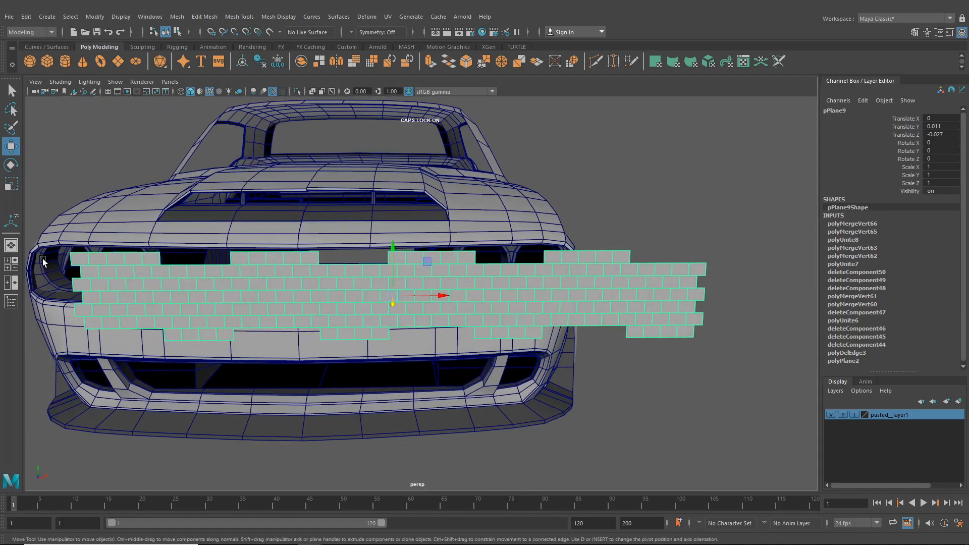
- Try moving the brick strip down onto the lower grille reference in the front view, and undo the move
{"action": "left_click", "coordinate": [17, 263]}
{"action": "key", "text": "space"}
{"action": "middle_click_drag", "start_coordinate": [322, 340], "coordinate": [379, 324], "text": "alt"}
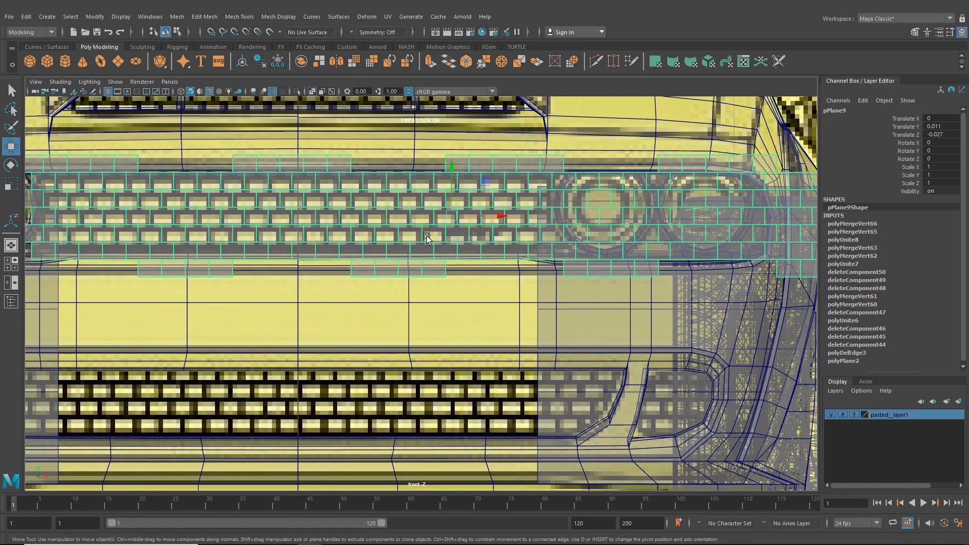
{"action": "left_click_drag", "start_coordinate": [452, 217], "coordinate": [375, 403]}
{"action": "key", "text": "ctrl+z"}
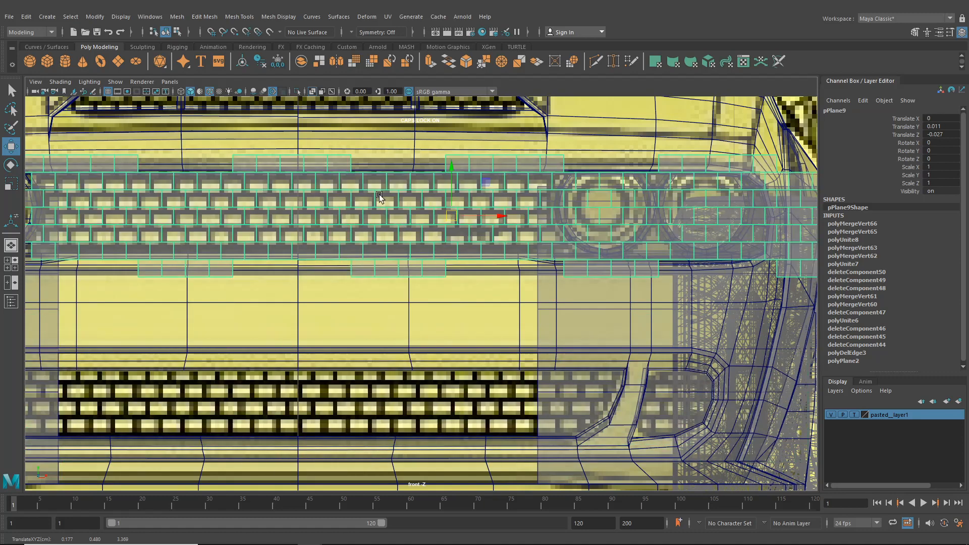
- Delete all the partial-row brick faces protruding above the strip's first full row
{"action": "right_click_drag", "start_coordinate": [379, 196], "coordinate": [376, 220]}
{"action": "middle_click_drag", "start_coordinate": [375, 221], "coordinate": [531, 271], "text": "alt"}
{"action": "left_click_drag", "start_coordinate": [129, 168], "coordinate": [747, 218]}
{"action": "middle_click_drag", "start_coordinate": [801, 193], "coordinate": [560, 202], "text": "alt"}
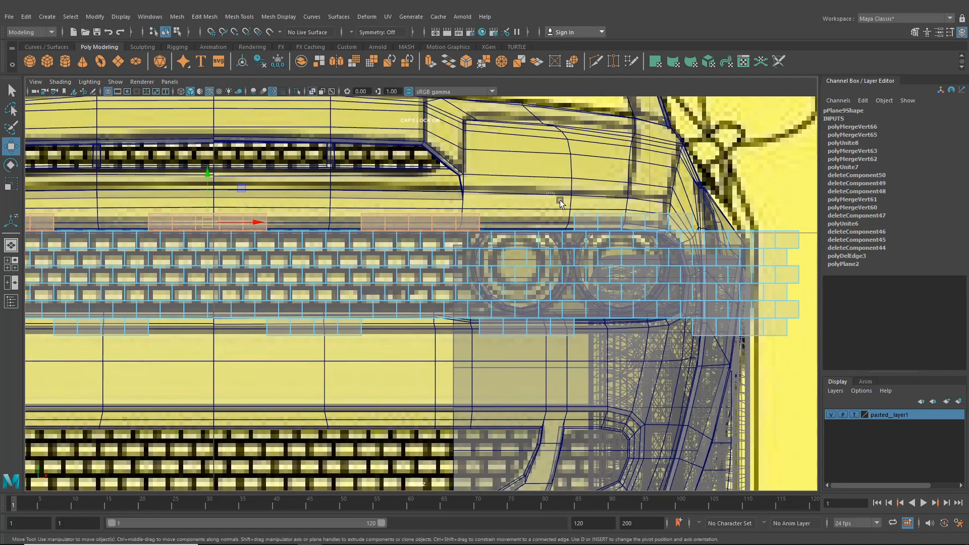
{"action": "left_click_drag", "start_coordinate": [560, 202], "coordinate": [707, 223], "text": "shift"}
{"action": "key", "text": "Delete"}
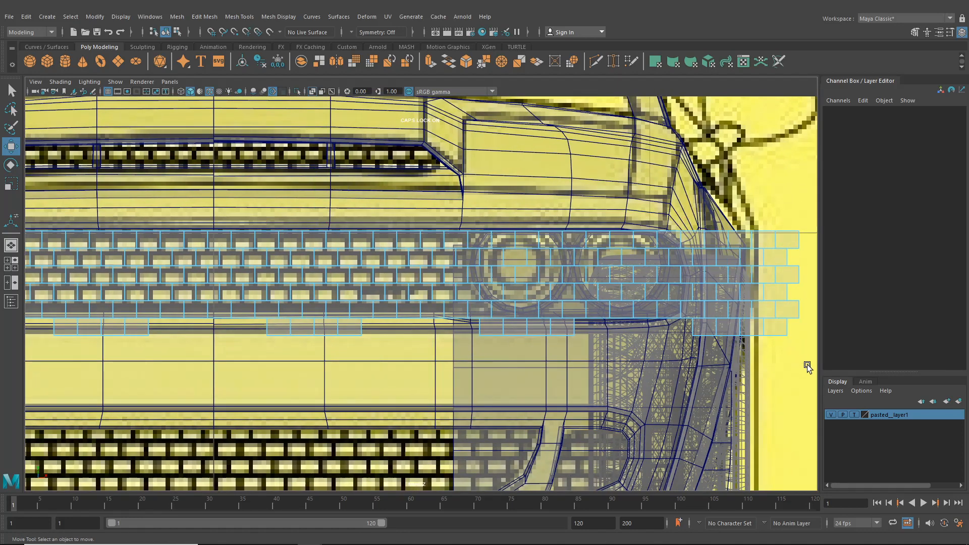
- Delete all the partial-row brick faces protruding below the strip's last full row, and return to the perspective view
{"action": "left_click_drag", "start_coordinate": [808, 365], "coordinate": [681, 323]}
{"action": "left_click_drag", "start_coordinate": [620, 358], "coordinate": [469, 327], "text": "shift"}
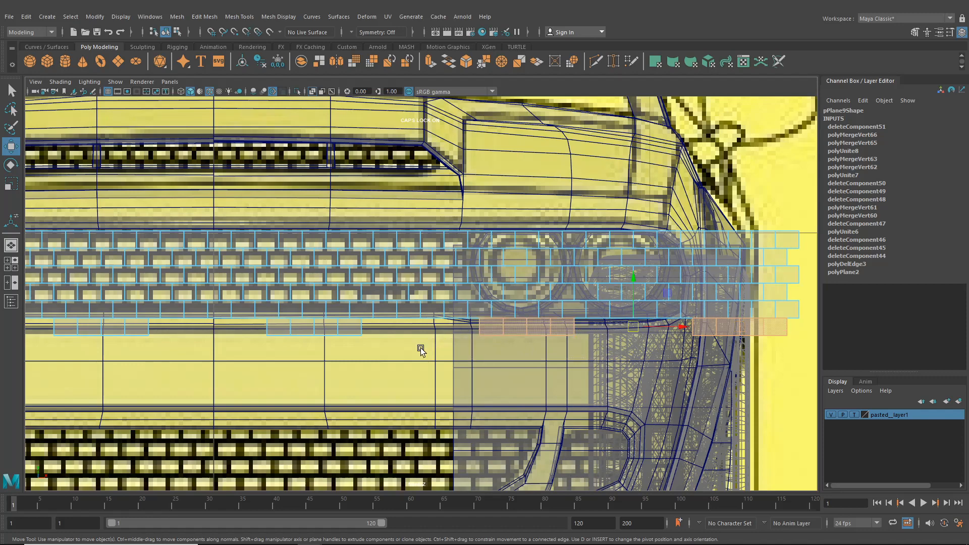
{"action": "left_click_drag", "start_coordinate": [281, 327], "coordinate": [255, 324], "text": "shift"}
{"action": "middle_click_drag", "start_coordinate": [278, 326], "coordinate": [614, 325], "text": "alt"}
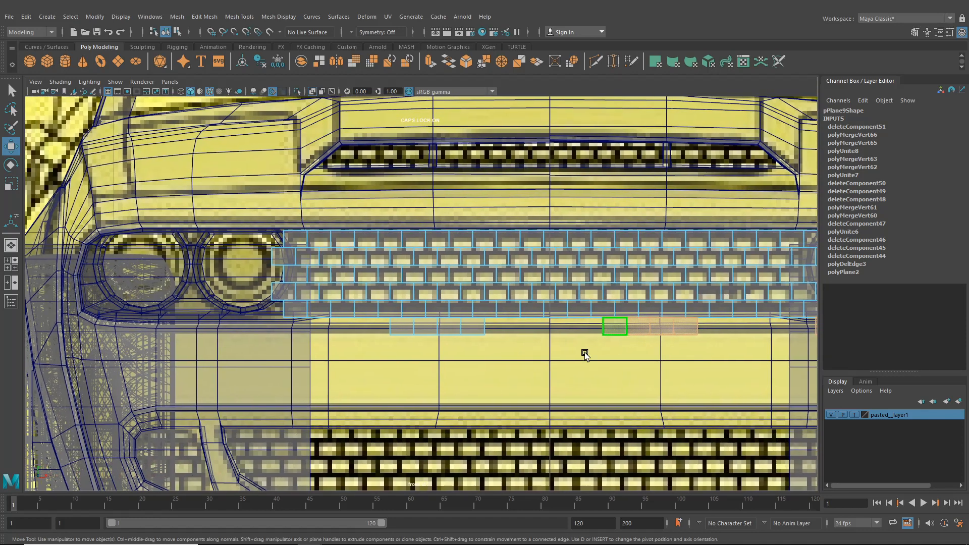
{"action": "left_click_drag", "start_coordinate": [361, 328], "coordinate": [357, 326], "text": "shift"}
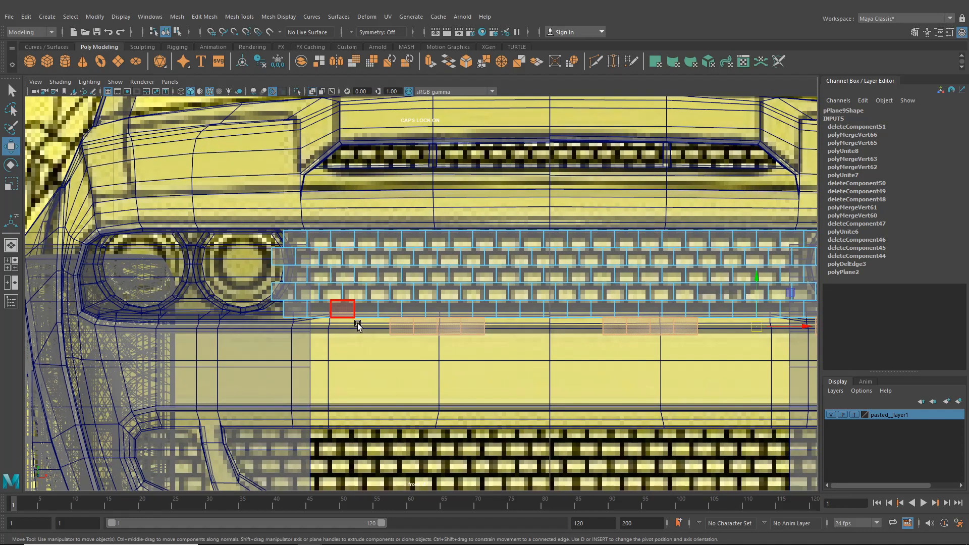
{"action": "key", "text": "Delete"}
{"action": "left_click", "coordinate": [10, 247]}
{"action": "scroll", "coordinate": [361, 260], "scroll_direction": "down", "scroll_amount": 3}
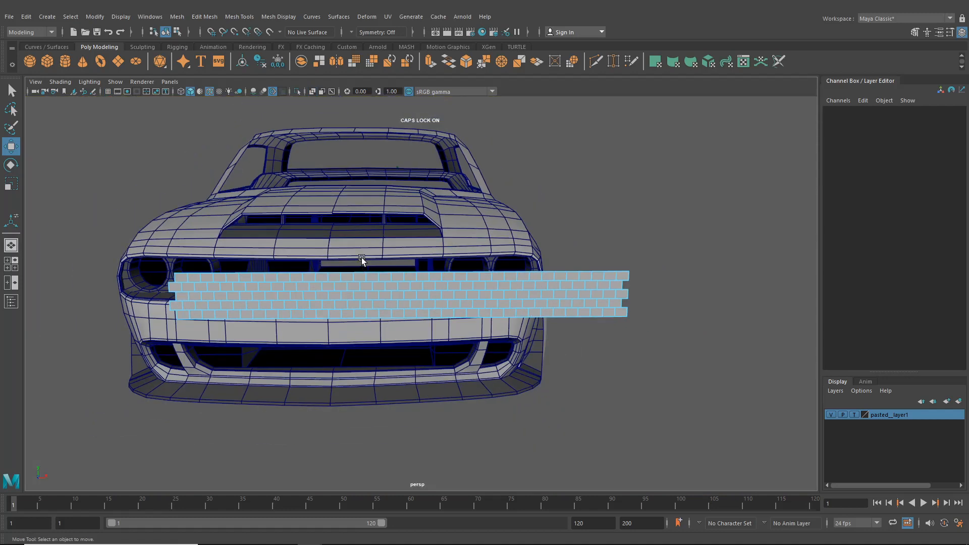
{"action": "left_click_drag", "start_coordinate": [362, 259], "coordinate": [361, 281], "text": "alt"}
- Duplicate the trimmed brick strip as an object and move the copy along X to about -3.494, clear of the car
{"action": "left_click", "coordinate": [177, 32]}
{"action": "left_click", "coordinate": [166, 33]}
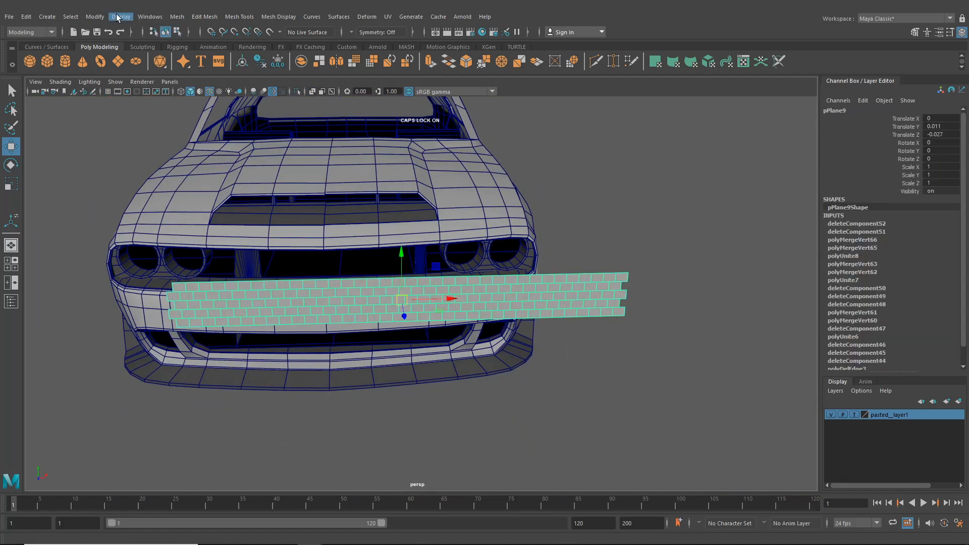
{"action": "left_click", "coordinate": [117, 18]}
{"action": "left_click", "coordinate": [127, 96]}
{"action": "left_click_drag", "start_coordinate": [414, 323], "coordinate": [360, 299], "text": "alt"}
{"action": "left_click_drag", "start_coordinate": [377, 342], "coordinate": [83, 260], "text": "alt"}
{"action": "key", "text": "ctrl+d"}
{"action": "middle_click_drag", "start_coordinate": [159, 278], "coordinate": [283, 306], "text": "alt"}
{"action": "left_click_drag", "start_coordinate": [225, 304], "coordinate": [109, 275]}
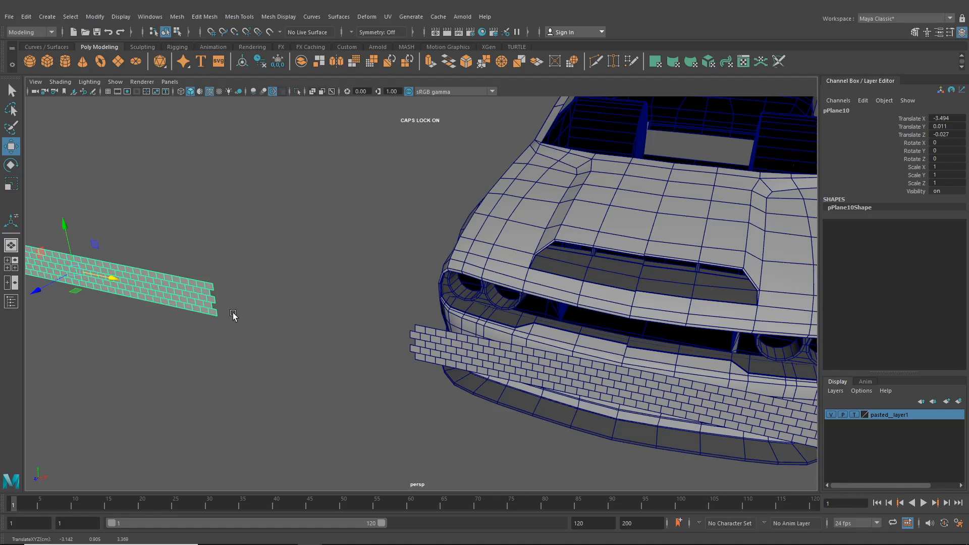
{"action": "left_click_drag", "start_coordinate": [232, 318], "coordinate": [605, 432], "text": "alt"}
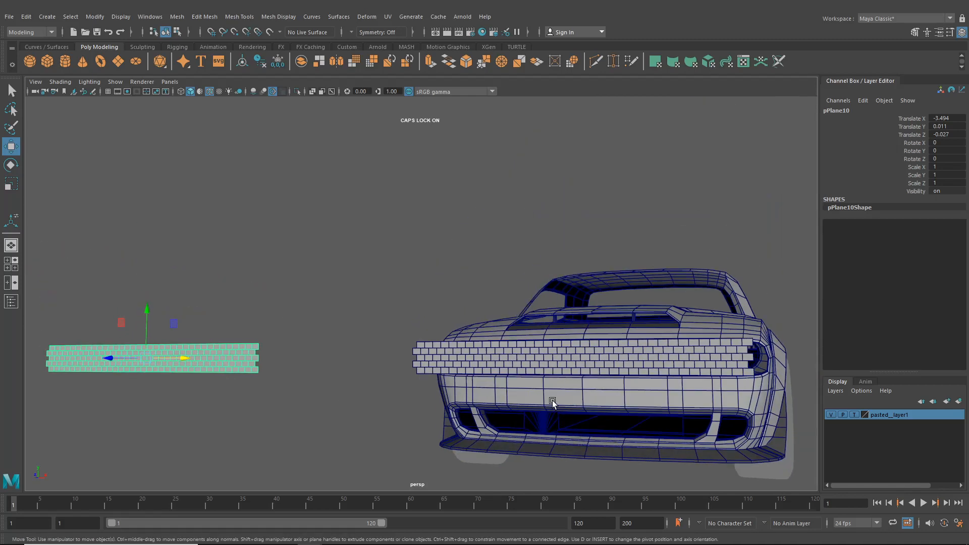
{"action": "left_click_drag", "start_coordinate": [553, 402], "coordinate": [391, 377], "text": "alt"}
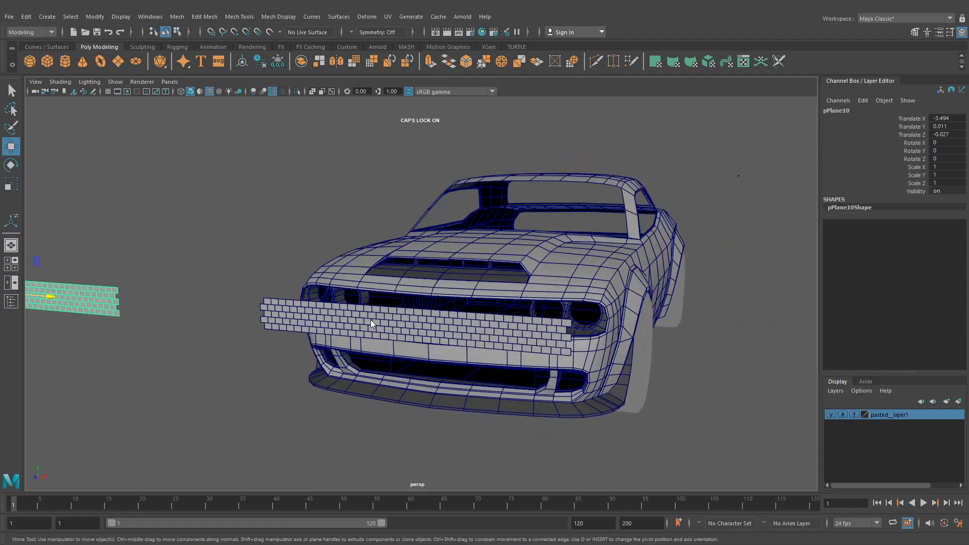
- Extrude all faces of the brick-patterned plane in front of the grille with Keep Faces Together off
{"action": "mouse_move", "coordinate": [371, 319]}
{"action": "right_mouse_down"}
{"action": "mouse_move", "coordinate": [364, 289]}
{"action": "mouse_move", "coordinate": [368, 303]}
{"action": "right_mouse_up"}
{"action": "left_click_drag", "start_coordinate": [375, 339], "coordinate": [360, 317], "text": "alt"}
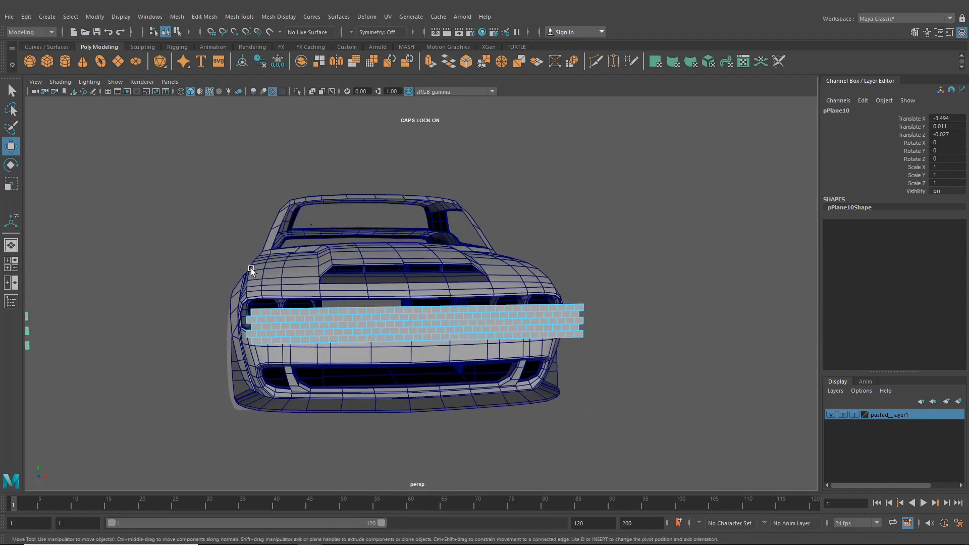
{"action": "left_click_drag", "start_coordinate": [216, 270], "coordinate": [618, 401]}
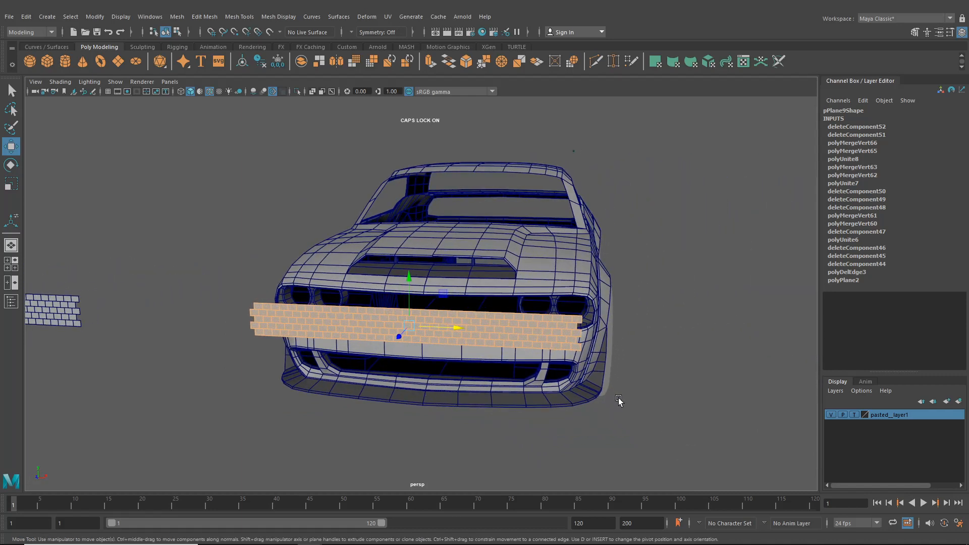
{"action": "scroll", "coordinate": [618, 400], "scroll_direction": "up", "scroll_amount": 3}
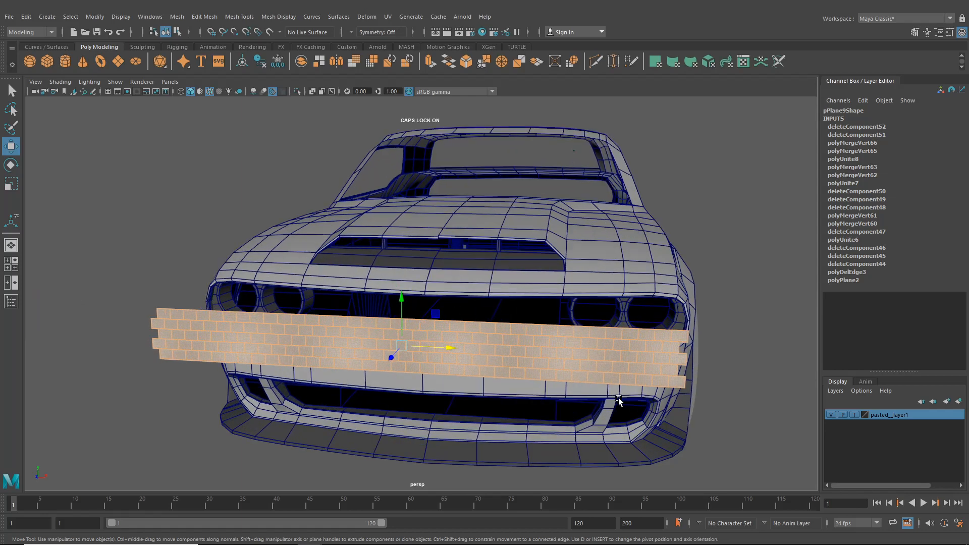
{"action": "scroll", "coordinate": [574, 381], "scroll_direction": "up", "scroll_amount": 2}
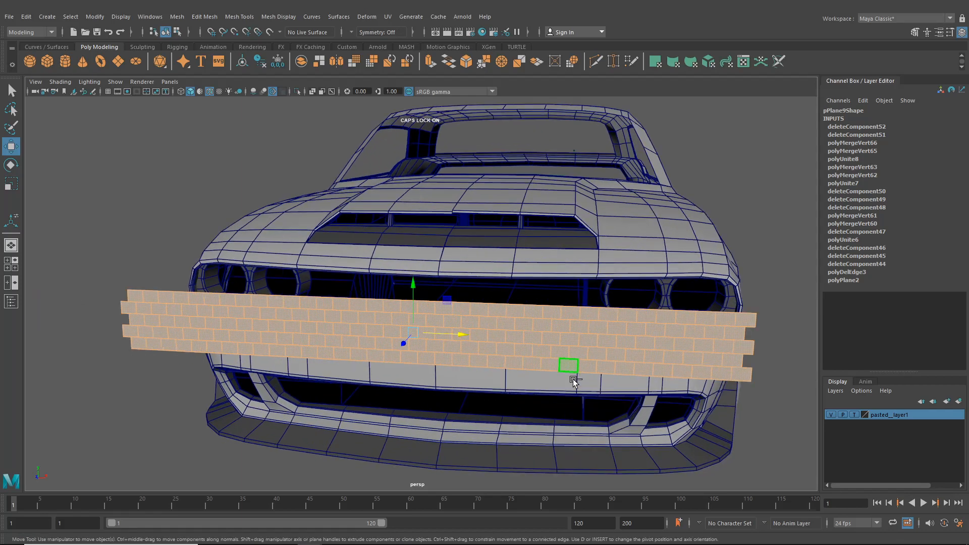
{"action": "key", "text": "ctrl+e"}
{"action": "scroll", "coordinate": [585, 363], "scroll_direction": "up", "scroll_amount": 3}
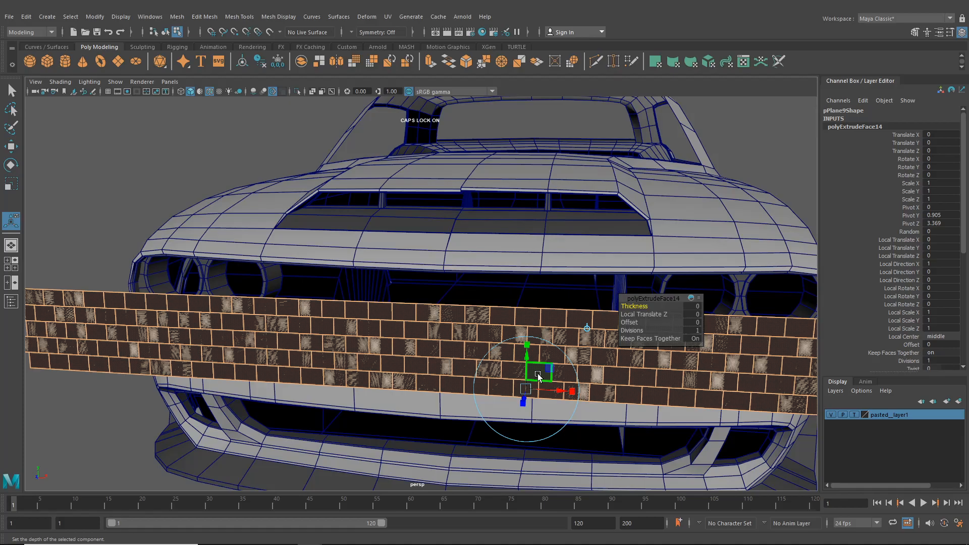
{"action": "middle_click_drag", "start_coordinate": [537, 378], "coordinate": [433, 349], "text": "alt"}
{"action": "right_click_drag", "start_coordinate": [433, 349], "coordinate": [647, 427], "text": "alt"}
{"action": "middle_click_drag", "start_coordinate": [609, 406], "coordinate": [625, 357], "text": "alt"}
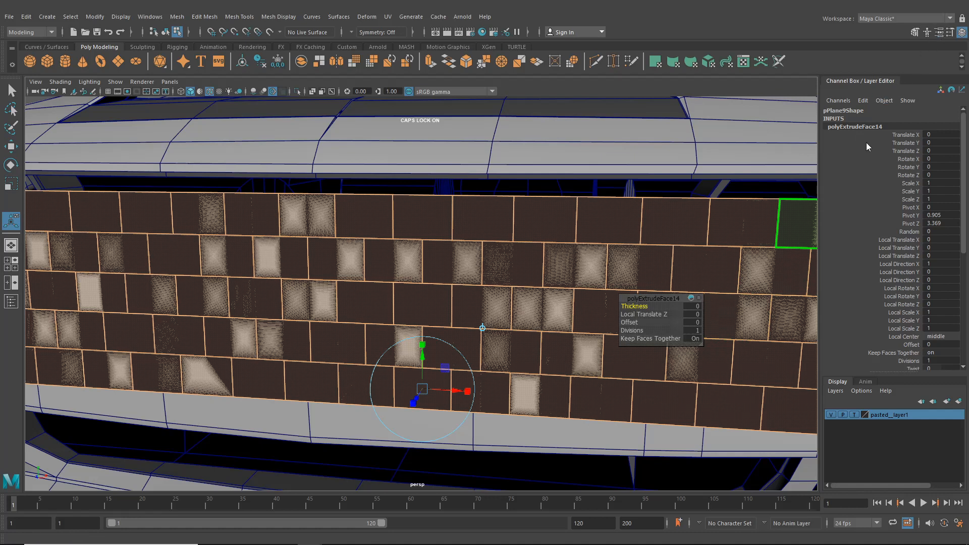
{"action": "scroll", "coordinate": [868, 210], "scroll_direction": "down", "scroll_amount": 9}
{"action": "scroll", "coordinate": [868, 220], "scroll_direction": "up", "scroll_amount": 7}
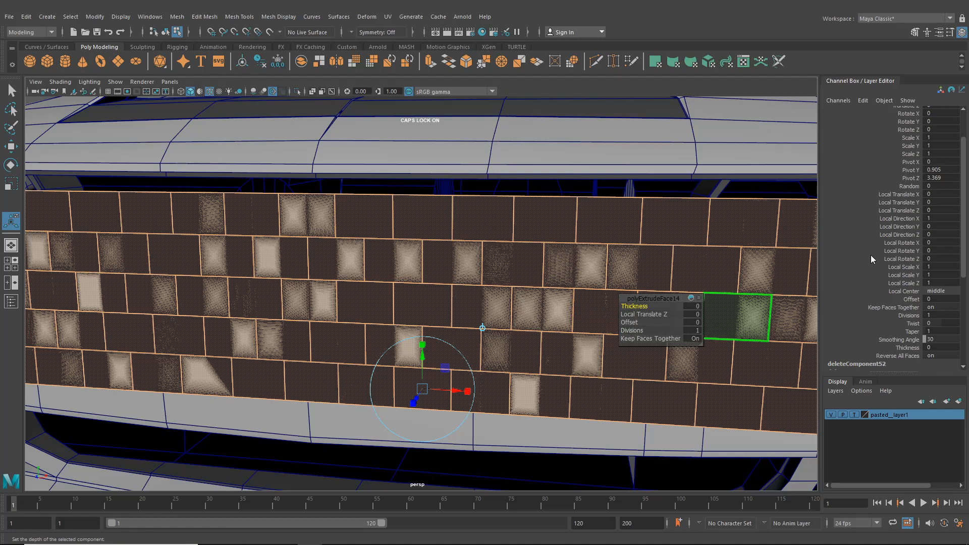
{"action": "scroll", "coordinate": [871, 255], "scroll_direction": "up", "scroll_amount": 3}
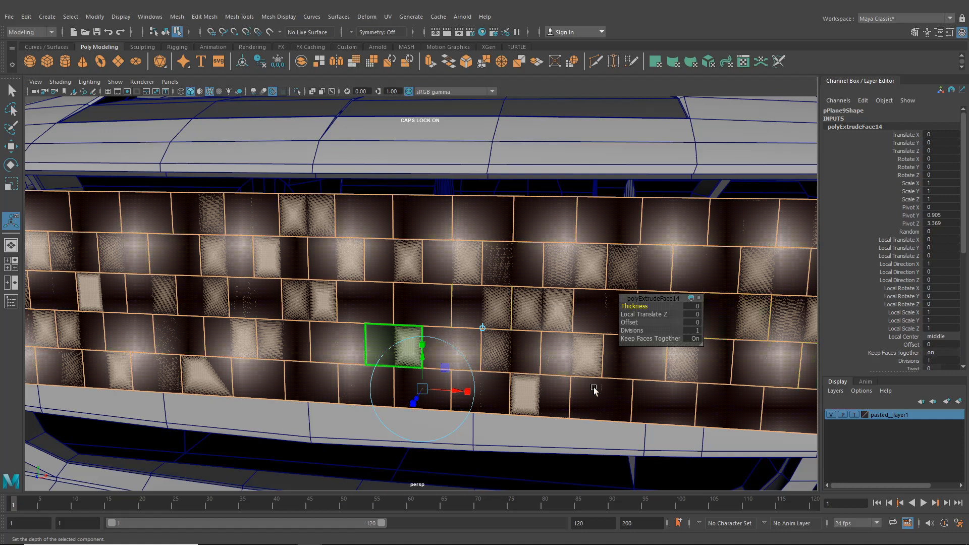
{"action": "left_click", "coordinate": [650, 339]}
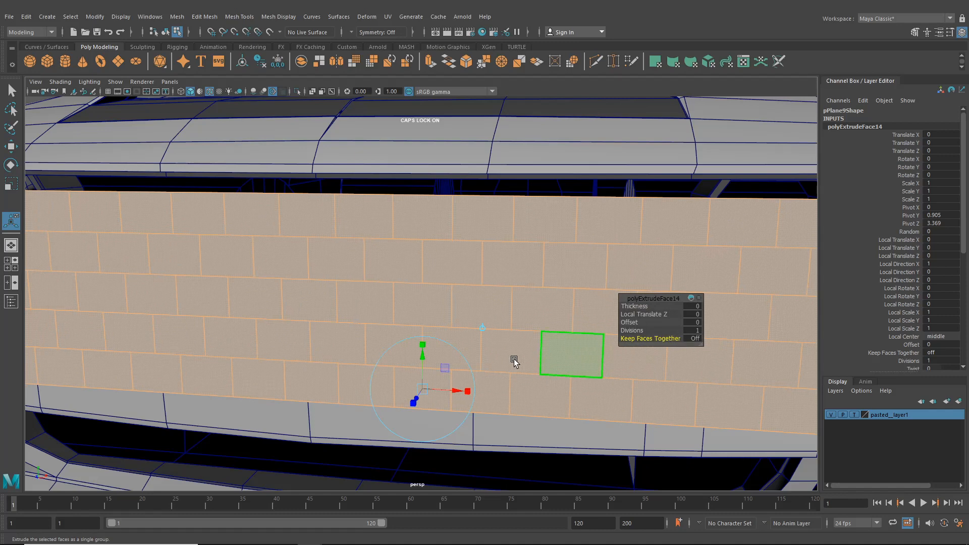
- Scale the extruded brick faces inward to local scale X about 0.922 and Y about 0.9
{"action": "left_click_drag", "start_coordinate": [423, 346], "coordinate": [427, 356]}
{"action": "key", "text": "ctrl+z"}
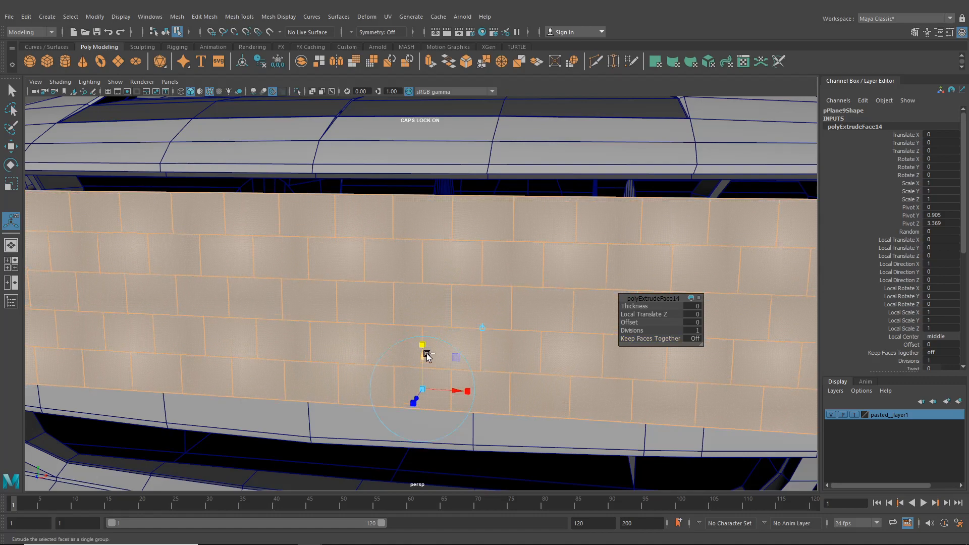
{"action": "middle_click_drag", "start_coordinate": [473, 359], "coordinate": [495, 325], "text": "alt"}
{"action": "right_click_drag", "start_coordinate": [425, 333], "coordinate": [466, 342], "text": "alt"}
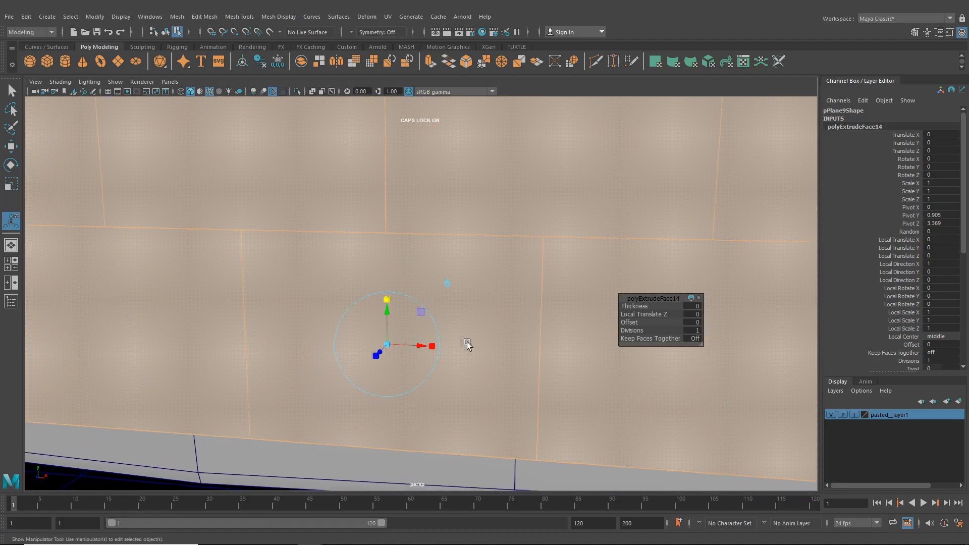
{"action": "left_click_drag", "start_coordinate": [387, 303], "coordinate": [386, 305]}
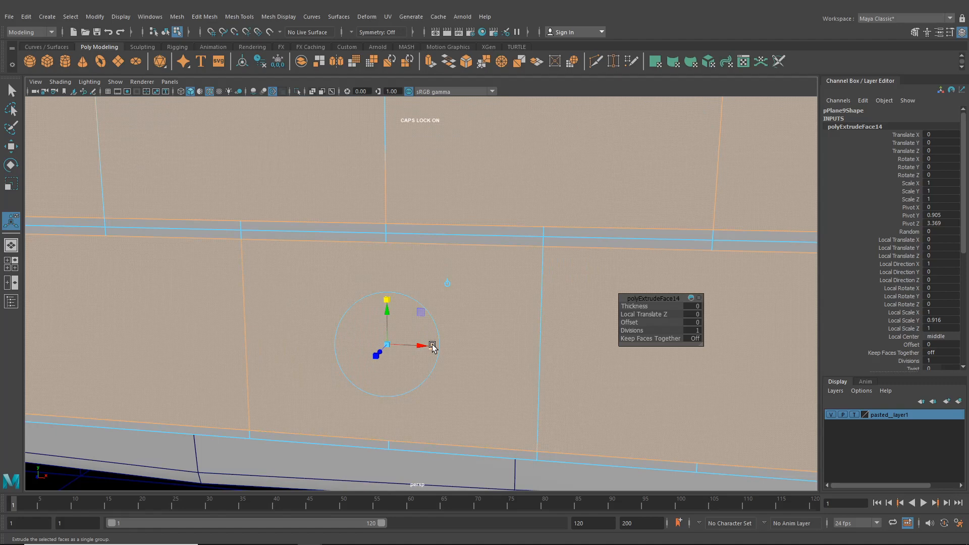
{"action": "left_click_drag", "start_coordinate": [432, 346], "coordinate": [428, 346]}
{"action": "scroll", "coordinate": [427, 346], "scroll_direction": "down", "scroll_amount": 5}
{"action": "scroll", "coordinate": [418, 314], "scroll_direction": "up", "scroll_amount": 5}
{"action": "scroll", "coordinate": [418, 315], "scroll_direction": "down", "scroll_amount": 5}
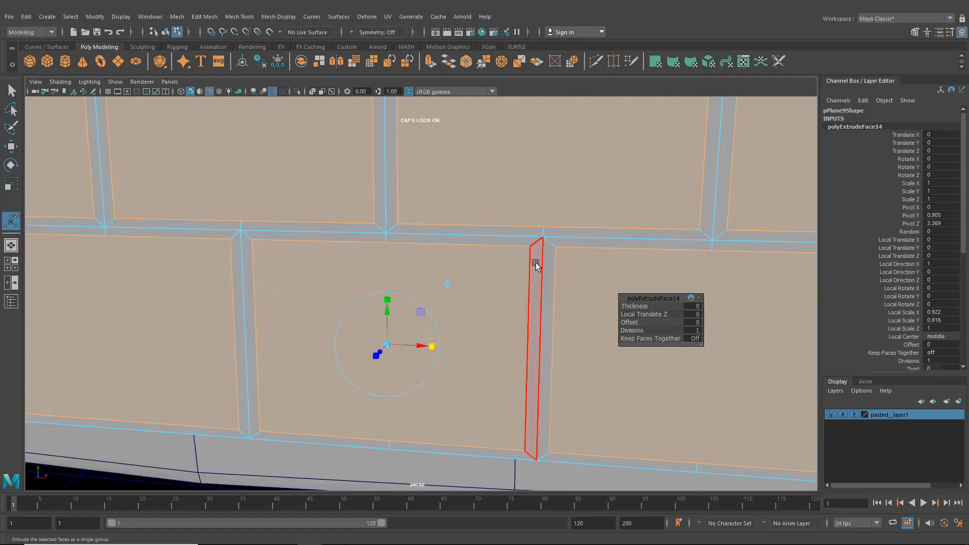
{"action": "left_click_drag", "start_coordinate": [386, 301], "coordinate": [389, 302]}
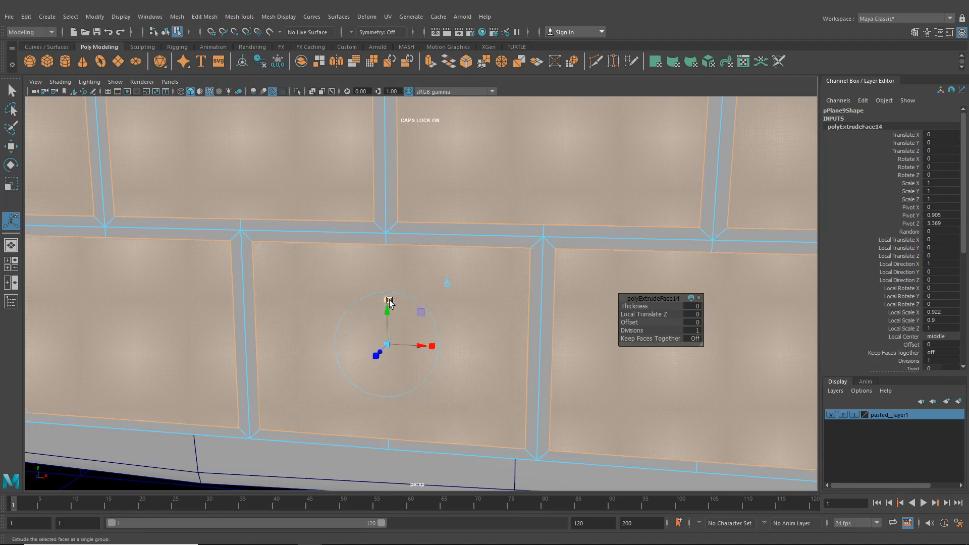
- Push the inset brick faces slightly along their normals to a Local Translate Z of about -0.001
{"action": "scroll", "coordinate": [422, 299], "scroll_direction": "down", "scroll_amount": 8}
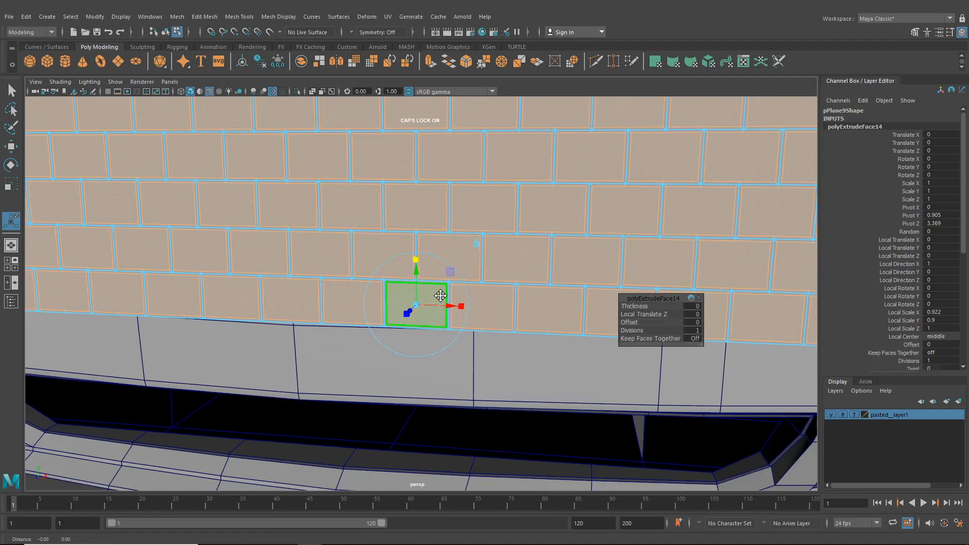
{"action": "middle_click_drag", "start_coordinate": [439, 295], "coordinate": [484, 293], "text": "alt"}
{"action": "left_click_drag", "start_coordinate": [460, 304], "coordinate": [370, 305], "text": "alt"}
{"action": "middle_click_drag", "start_coordinate": [346, 306], "coordinate": [462, 303], "text": "alt"}
{"action": "right_click_drag", "start_coordinate": [417, 307], "coordinate": [495, 348], "text": "alt"}
{"action": "left_click_drag", "start_coordinate": [495, 348], "coordinate": [396, 344], "text": "alt"}
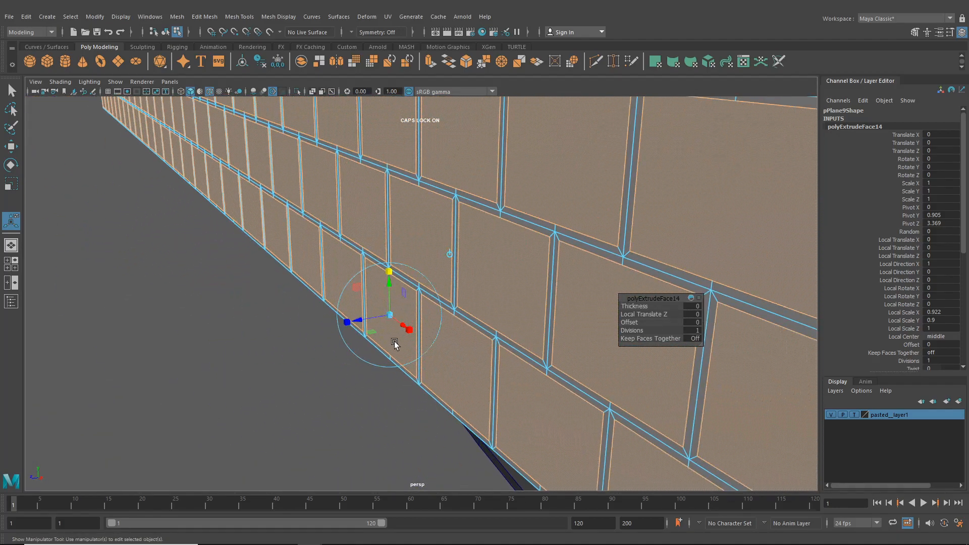
{"action": "right_click_drag", "start_coordinate": [396, 344], "coordinate": [404, 365], "text": "alt"}
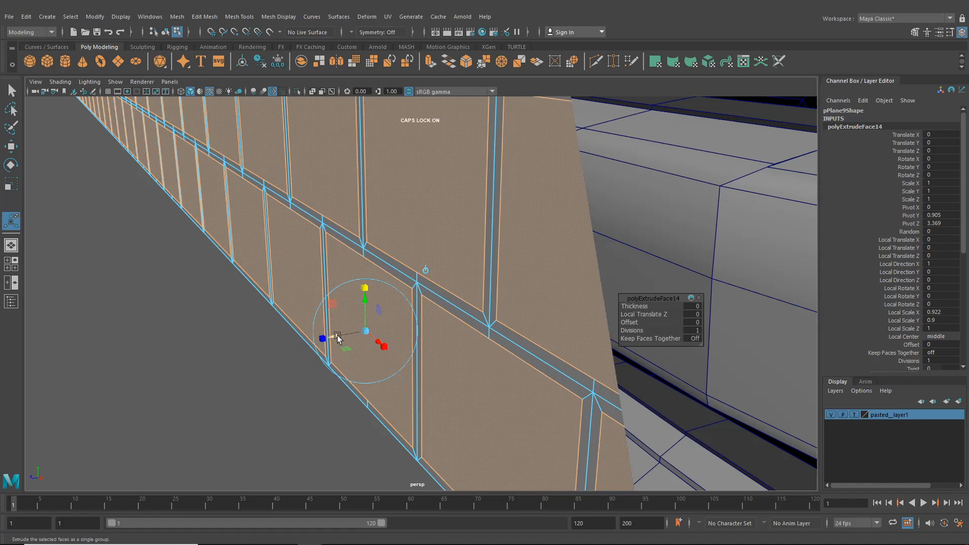
{"action": "left_click_drag", "start_coordinate": [338, 337], "coordinate": [335, 339]}
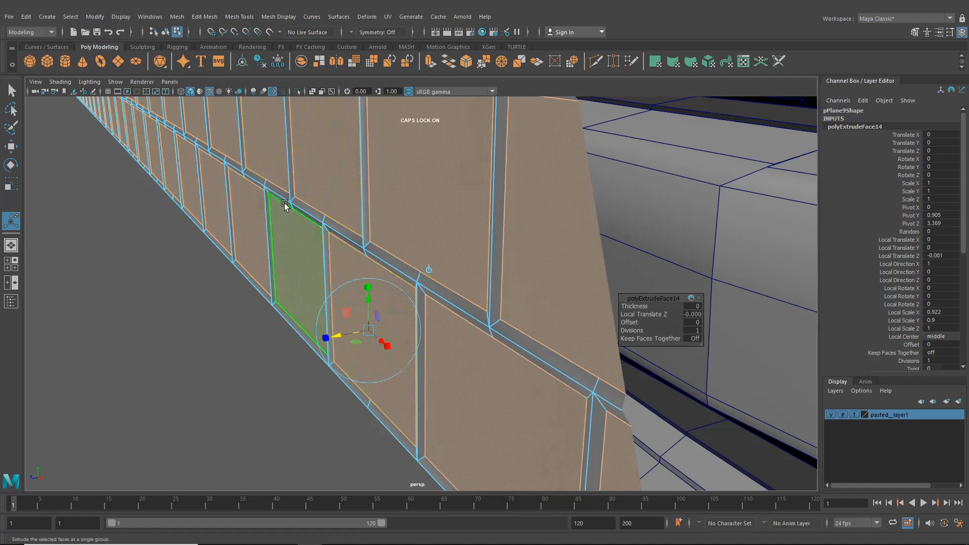
{"action": "right_click_drag", "start_coordinate": [318, 230], "coordinate": [304, 239], "text": "alt"}
{"action": "left_click_drag", "start_coordinate": [316, 248], "coordinate": [358, 280], "text": "alt"}
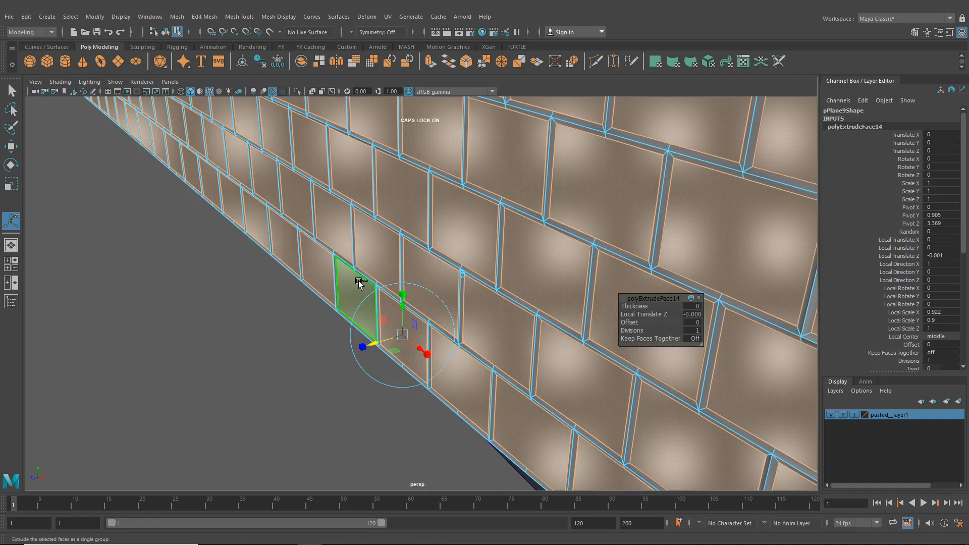
- Extrude the inset faces again to give the cells depth, and delete the selected faces to leave an open lattice
{"action": "key", "text": "ctrl+e"}
{"action": "scroll", "coordinate": [361, 284], "scroll_direction": "down", "scroll_amount": 5}
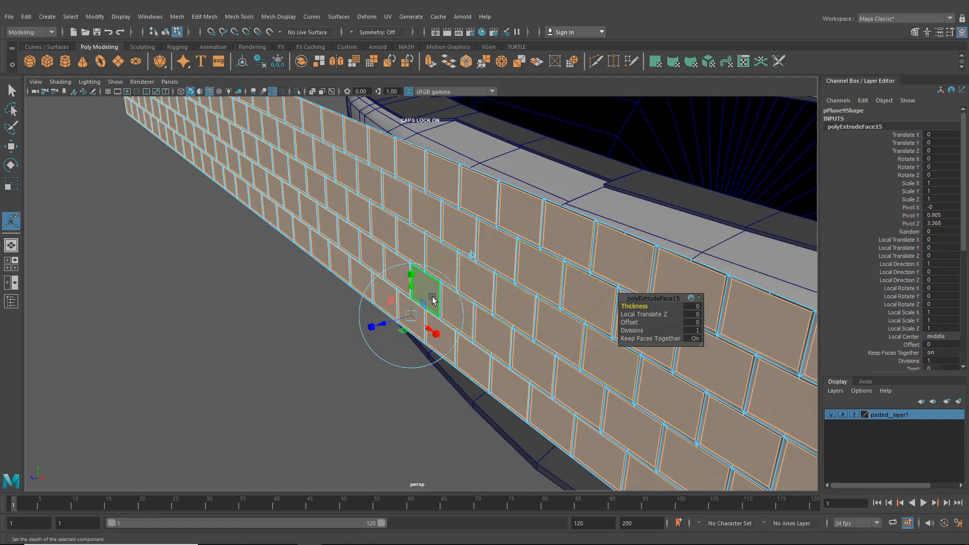
{"action": "left_click_drag", "start_coordinate": [408, 312], "coordinate": [419, 338]}
{"action": "key", "text": "Delete"}
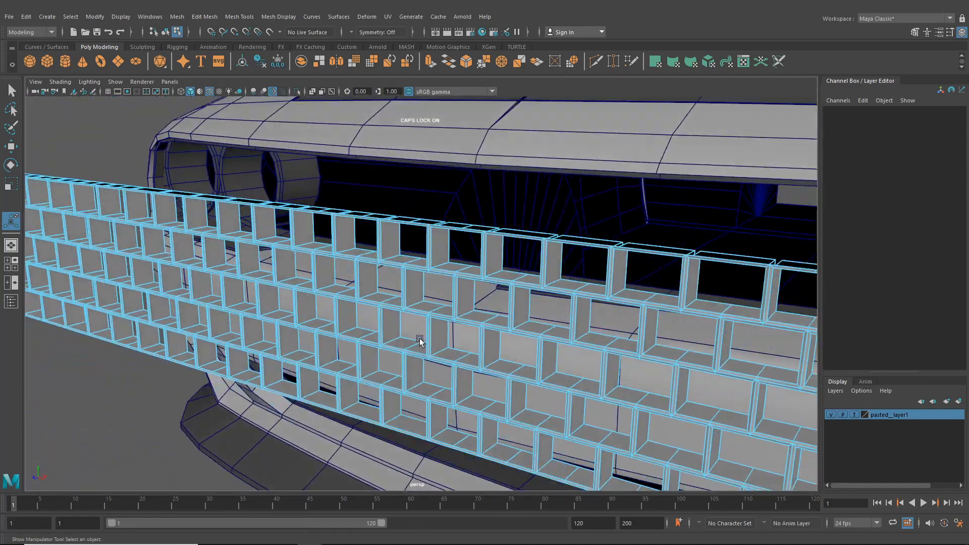
- Examine the open lattice up close and from different angles, checking the cell walls and rims
{"action": "scroll", "coordinate": [440, 374], "scroll_direction": "up", "scroll_amount": 5}
{"action": "scroll", "coordinate": [440, 369], "scroll_direction": "down", "scroll_amount": 5}
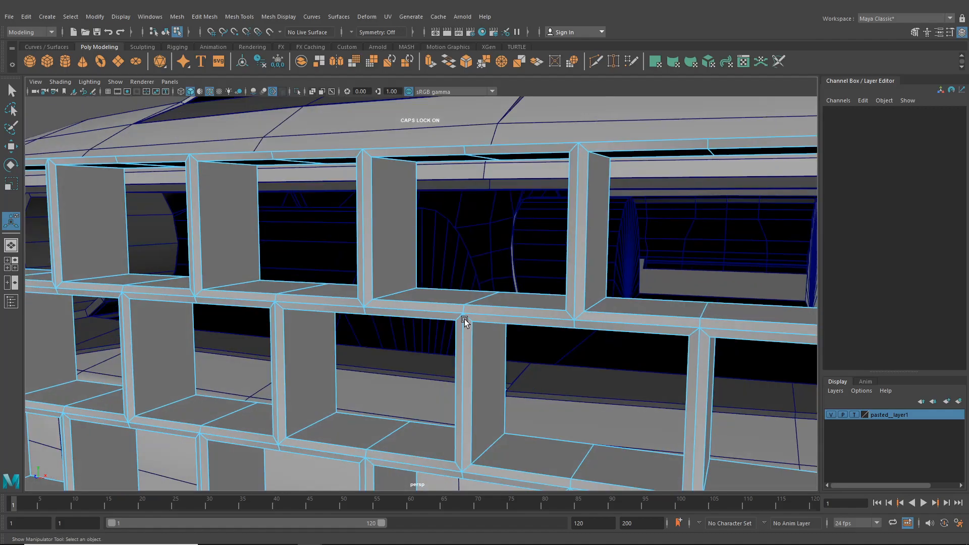
{"action": "scroll", "coordinate": [470, 251], "scroll_direction": "down", "scroll_amount": 3}
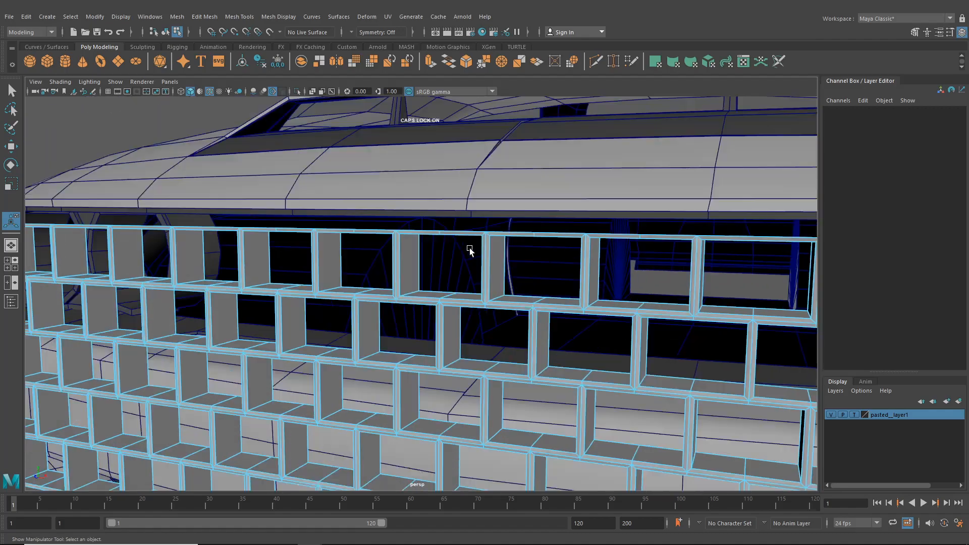
{"action": "left_click_drag", "start_coordinate": [470, 251], "coordinate": [490, 244], "text": "alt"}
{"action": "scroll", "coordinate": [457, 269], "scroll_direction": "up", "scroll_amount": 5}
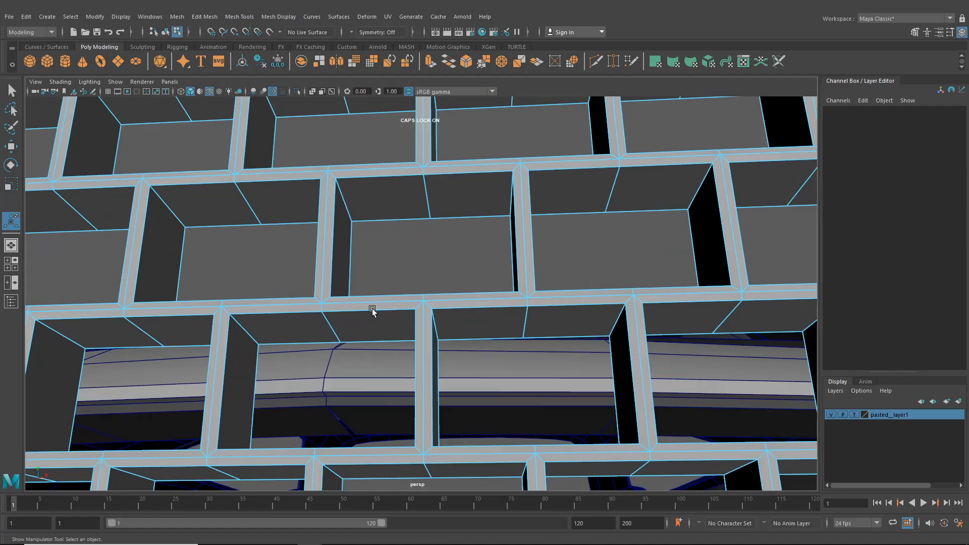
{"action": "scroll", "coordinate": [474, 319], "scroll_direction": "down", "scroll_amount": 4}
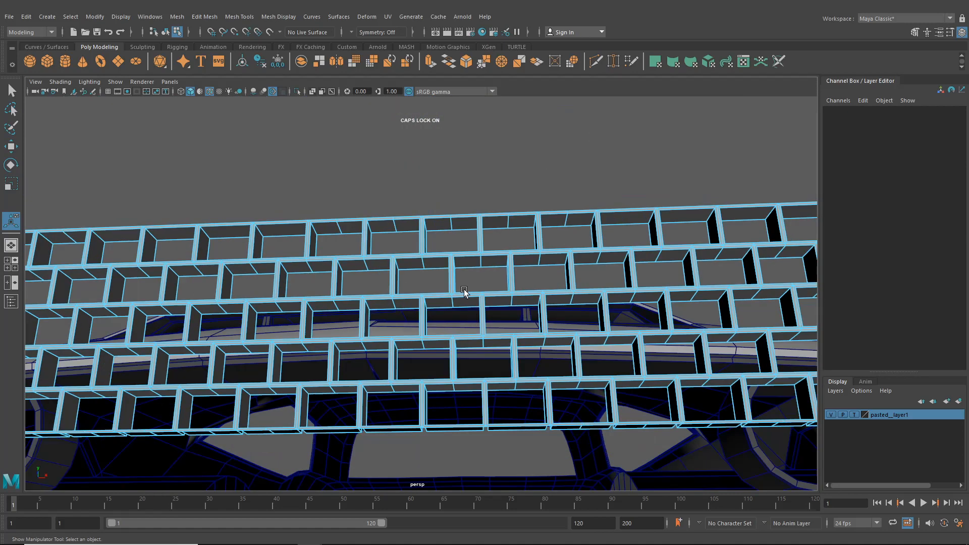
{"action": "scroll", "coordinate": [464, 292], "scroll_direction": "down", "scroll_amount": 8}
{"action": "left_click_drag", "start_coordinate": [480, 277], "coordinate": [304, 176], "text": "alt"}
- Duplicate the whole lattice object and move the copy aside along X to about -3.222
{"action": "left_click", "coordinate": [166, 32]}
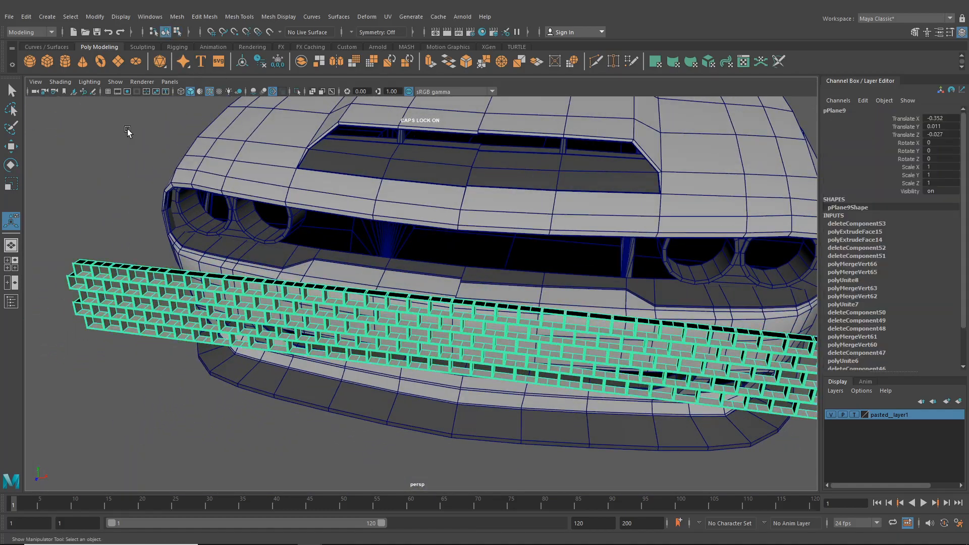
{"action": "left_click", "coordinate": [128, 133]}
{"action": "left_click_drag", "start_coordinate": [277, 217], "coordinate": [354, 285], "text": "alt"}
{"action": "left_click", "coordinate": [400, 314]}
{"action": "left_click_drag", "start_coordinate": [414, 316], "coordinate": [373, 339], "text": "alt"}
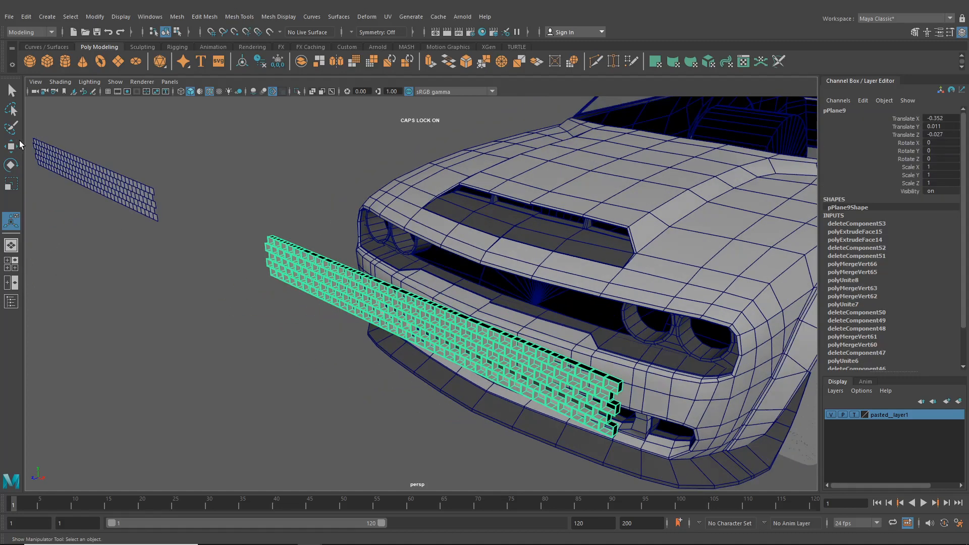
{"action": "left_click", "coordinate": [18, 145]}
{"action": "key", "text": "ctrl+d"}
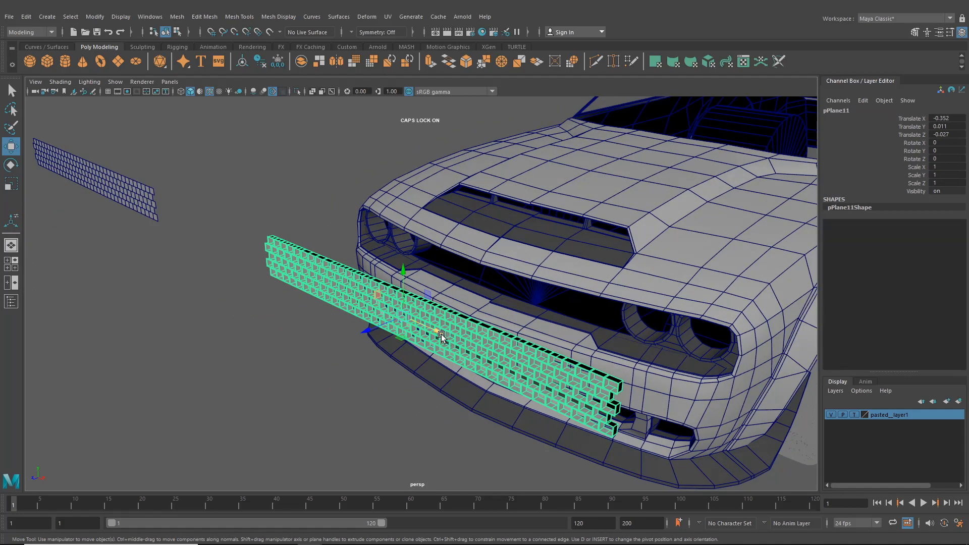
{"action": "left_click_drag", "start_coordinate": [442, 335], "coordinate": [223, 200]}
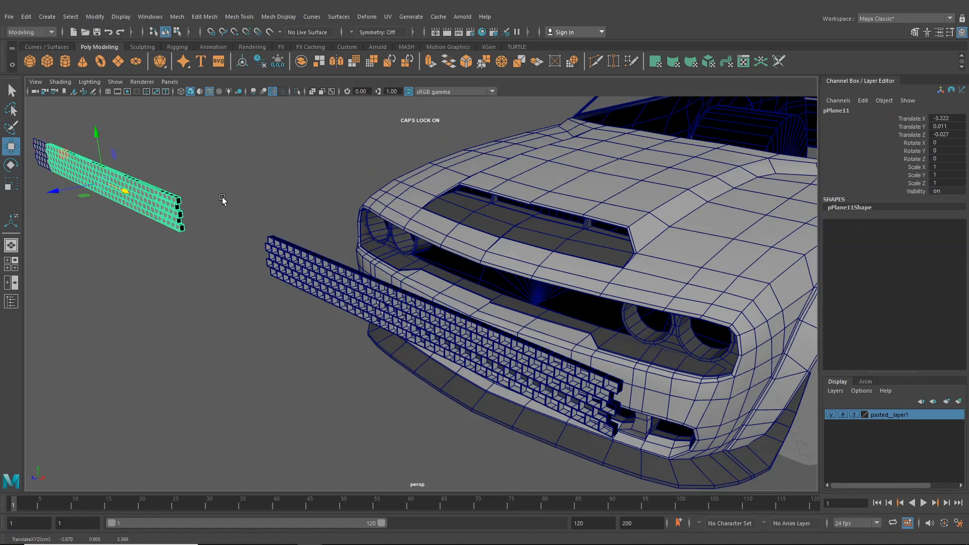
- Move the original lattice back along Z to about -0.689 so it sits inside the car's front grille opening
{"action": "left_click", "coordinate": [363, 281]}
{"action": "scroll", "coordinate": [397, 323], "scroll_direction": "up", "scroll_amount": 3}
{"action": "left_click_drag", "start_coordinate": [364, 337], "coordinate": [480, 282]}
{"action": "left_click_drag", "start_coordinate": [530, 258], "coordinate": [642, 286], "text": "alt"}
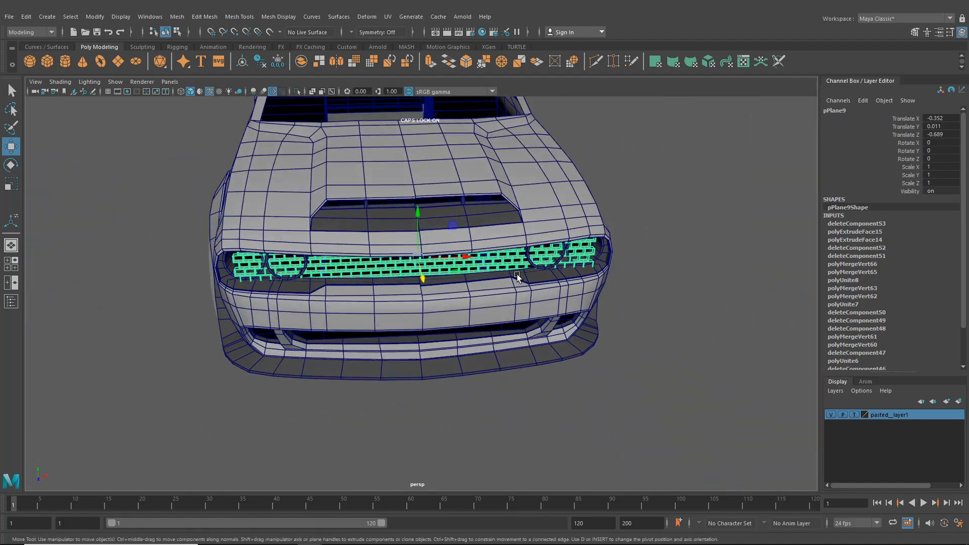
{"action": "scroll", "coordinate": [515, 274], "scroll_direction": "up", "scroll_amount": 5}
{"action": "left_click_drag", "start_coordinate": [502, 272], "coordinate": [465, 280], "text": "alt"}
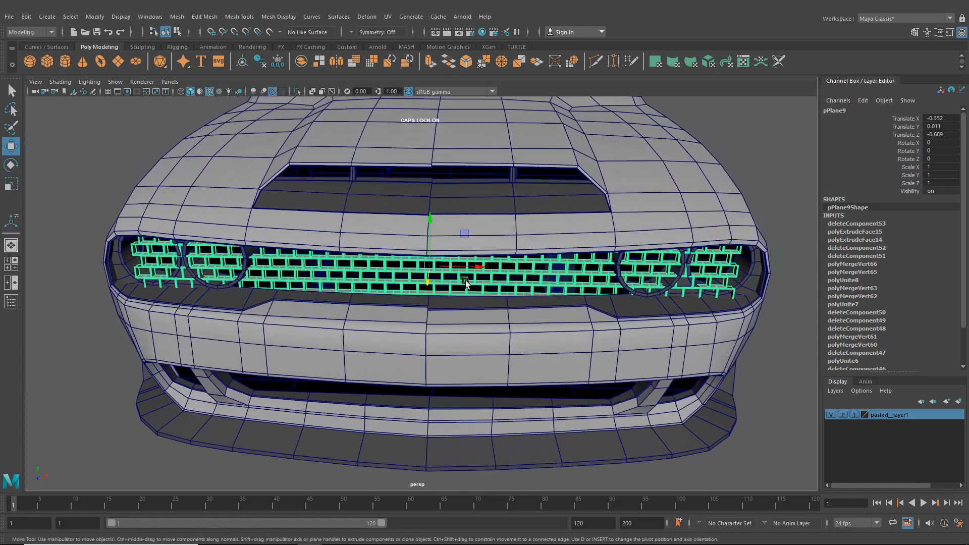
{"action": "scroll", "coordinate": [465, 282], "scroll_direction": "up", "scroll_amount": 3}
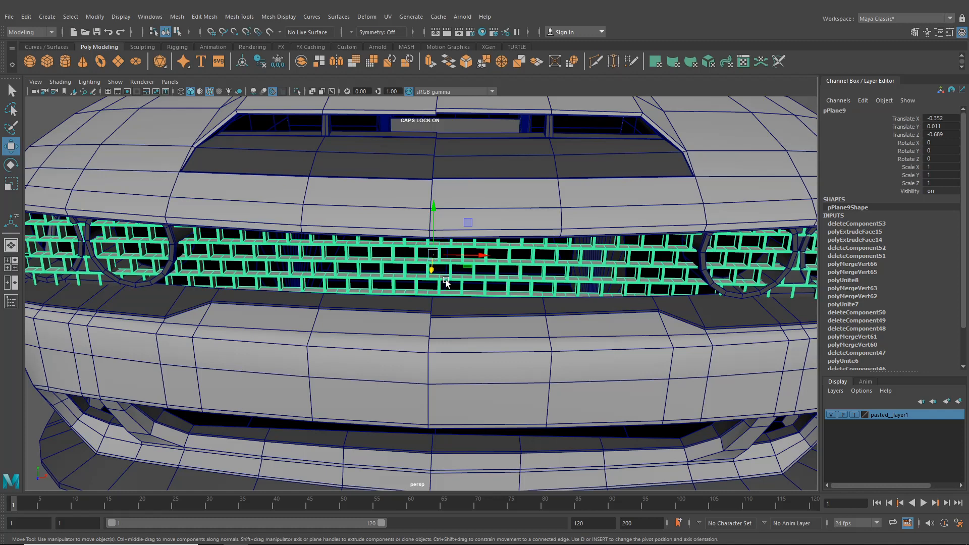
- Shift the lattice along X to about -0.339 in the front view so its middle column of cells lines up with the car's centre line
{"action": "right_click_drag", "start_coordinate": [449, 277], "coordinate": [404, 264]}
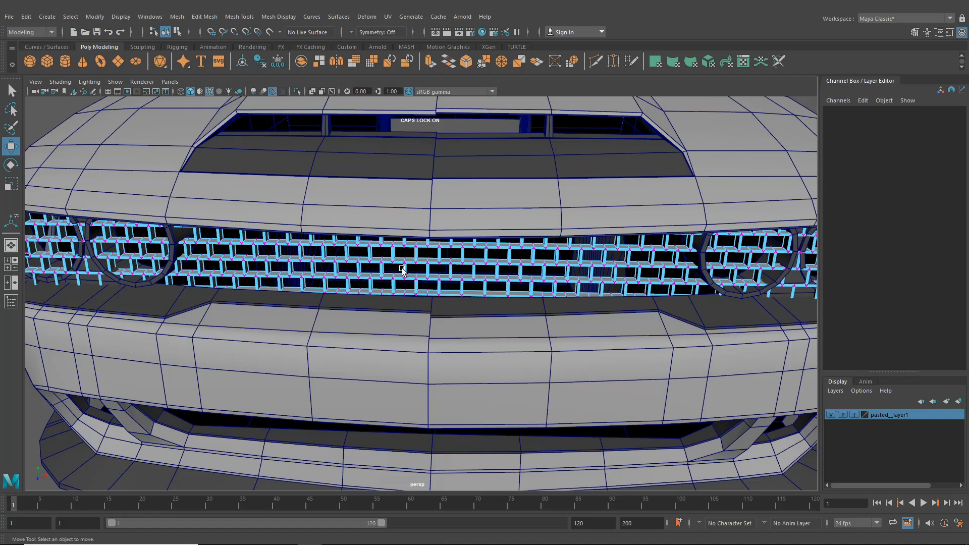
{"action": "left_click", "coordinate": [11, 264]}
{"action": "key", "text": "space"}
{"action": "middle_click_drag", "start_coordinate": [535, 312], "coordinate": [380, 341], "text": "alt"}
{"action": "scroll", "coordinate": [380, 307], "scroll_direction": "up", "scroll_amount": 2}
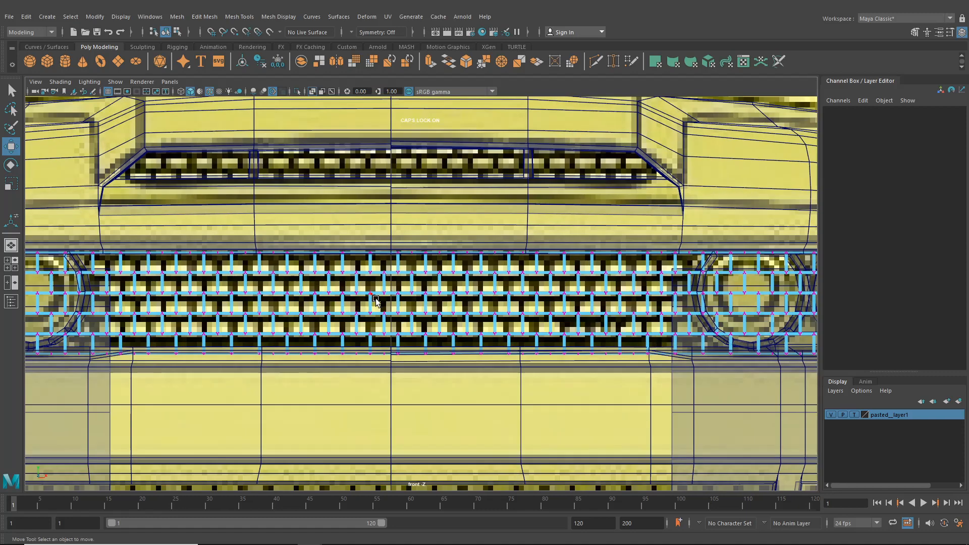
{"action": "left_click_drag", "start_coordinate": [366, 241], "coordinate": [417, 365]}
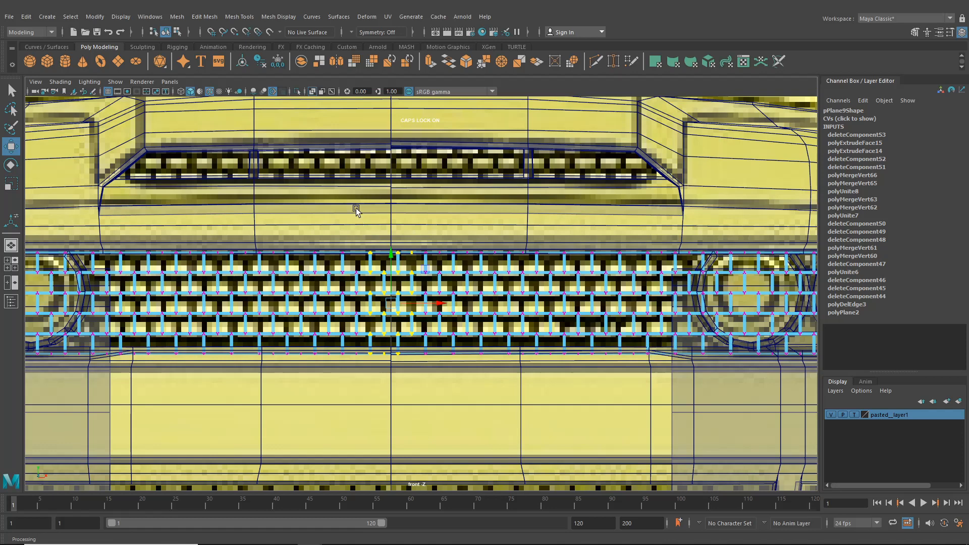
{"action": "key", "text": "F8"}
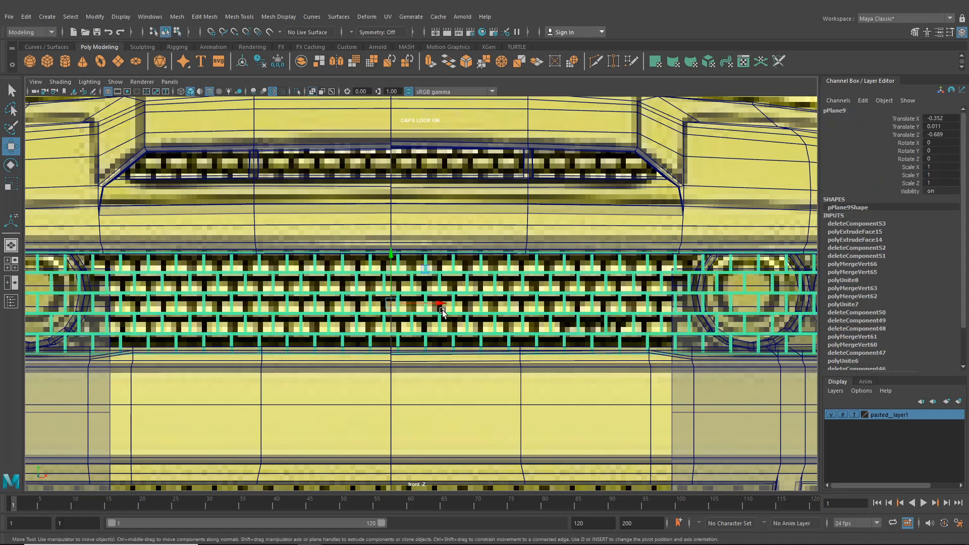
{"action": "left_click_drag", "start_coordinate": [442, 305], "coordinate": [449, 306]}
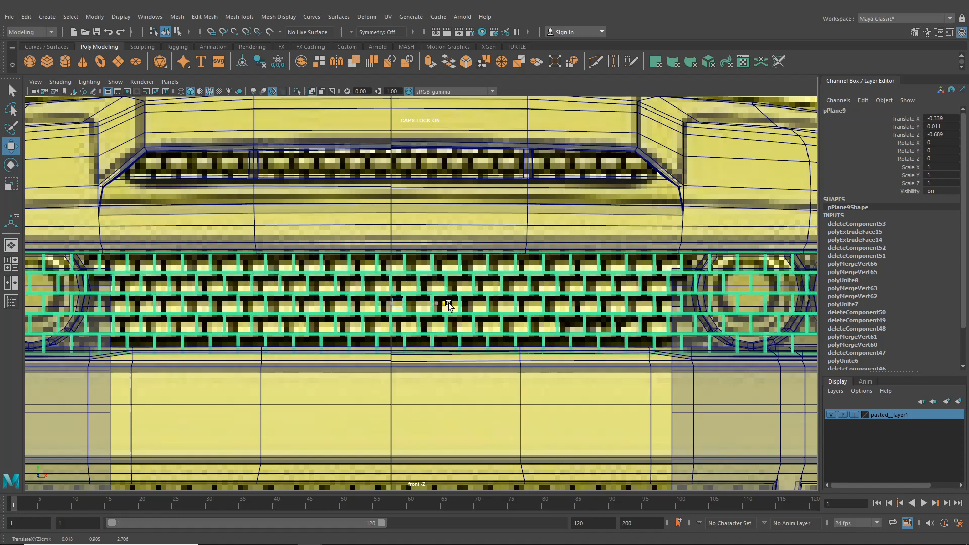
{"action": "scroll", "coordinate": [449, 306], "scroll_direction": "up", "scroll_amount": 6}
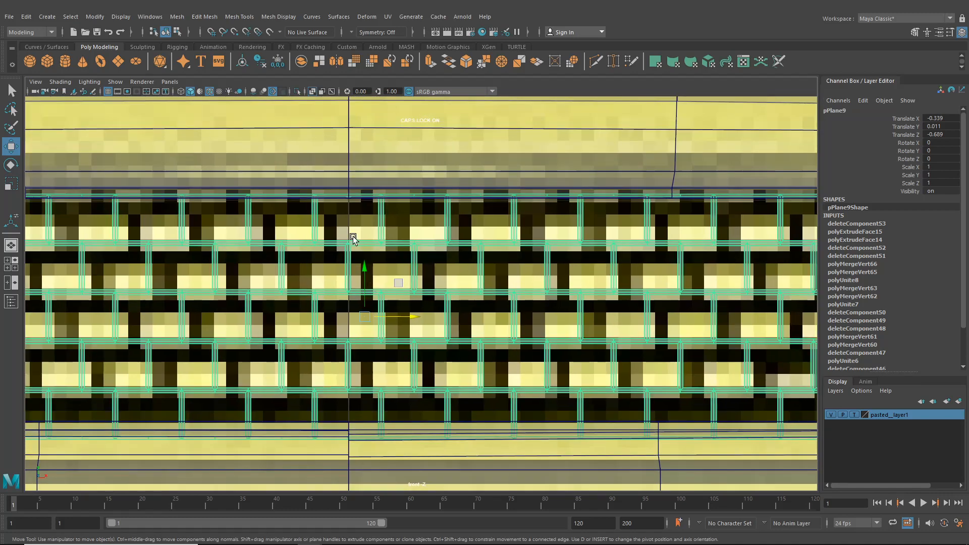
{"action": "scroll", "coordinate": [334, 282], "scroll_direction": "up", "scroll_amount": 2}
{"action": "left_click_drag", "start_coordinate": [389, 328], "coordinate": [390, 328]}
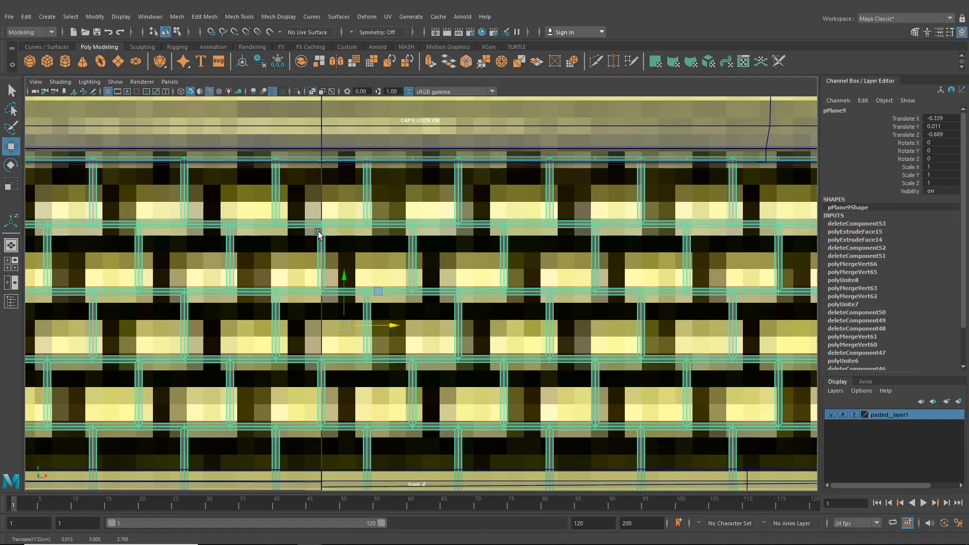
{"action": "scroll", "coordinate": [323, 281], "scroll_direction": "down", "scroll_amount": 8}
{"action": "scroll", "coordinate": [325, 296], "scroll_direction": "up", "scroll_amount": 10}
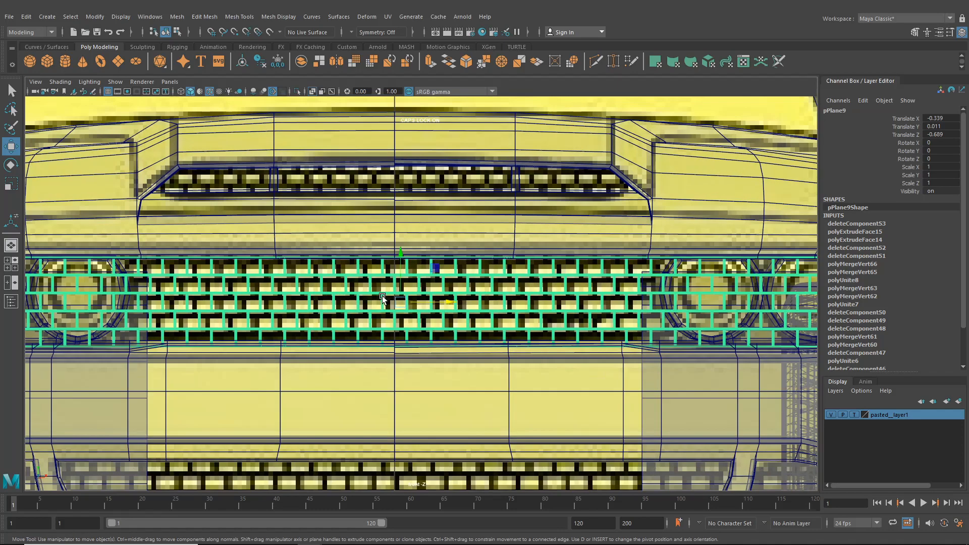
- Select the lattice's middle columns of vertices across its full height and turn on soft selection
{"action": "right_click_drag", "start_coordinate": [383, 288], "coordinate": [374, 245]}
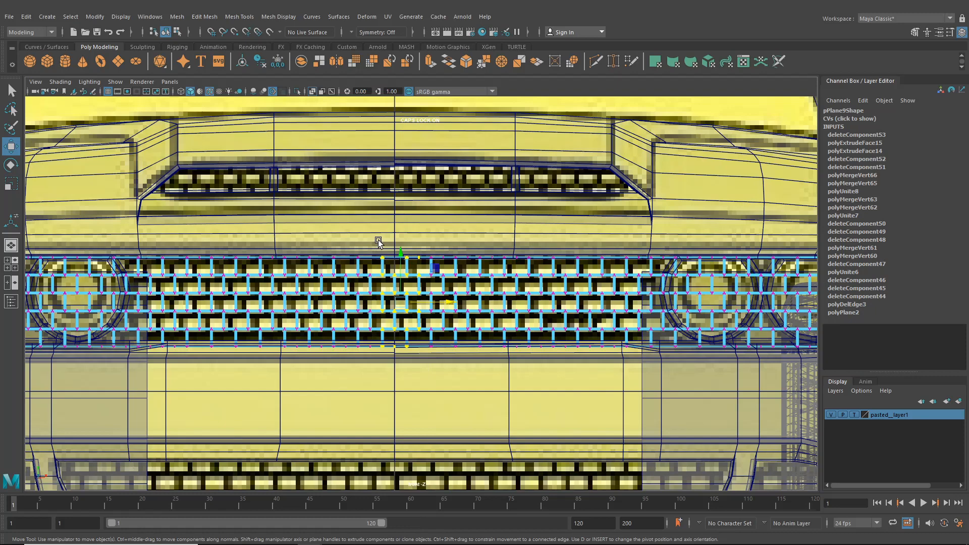
{"action": "left_click_drag", "start_coordinate": [379, 239], "coordinate": [410, 353]}
{"action": "left_click", "coordinate": [11, 245]}
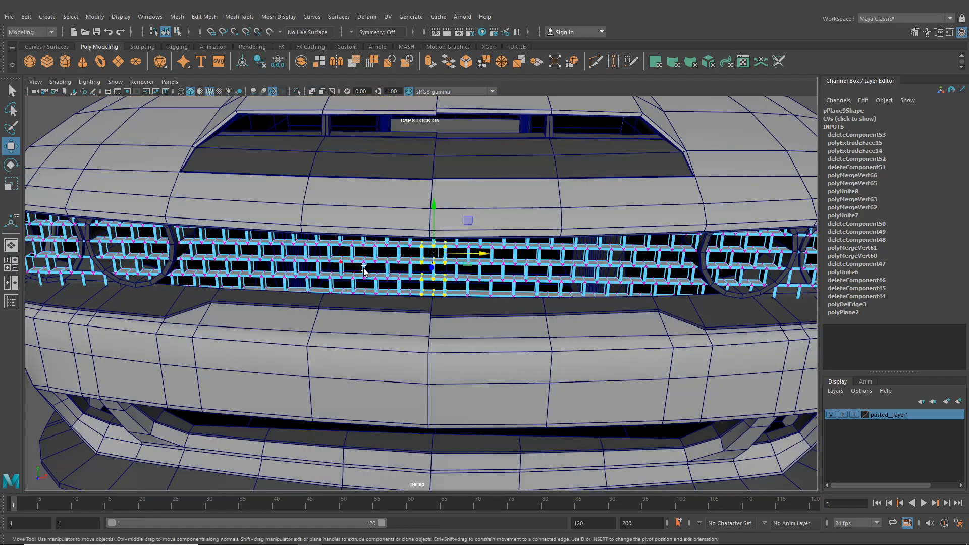
{"action": "mouse_move", "coordinate": [364, 270]}
{"action": "left_mouse_down", "text": "alt"}
{"action": "mouse_move", "coordinate": [385, 287]}
{"action": "mouse_move", "coordinate": [469, 305]}
{"action": "mouse_move", "coordinate": [354, 284]}
{"action": "left_mouse_up", "text": "alt"}
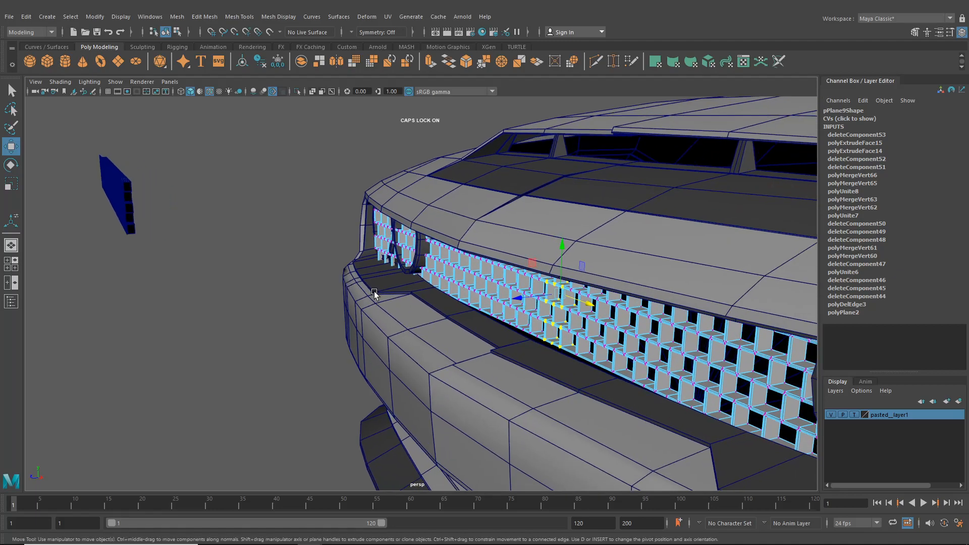
{"action": "key", "text": "b"}
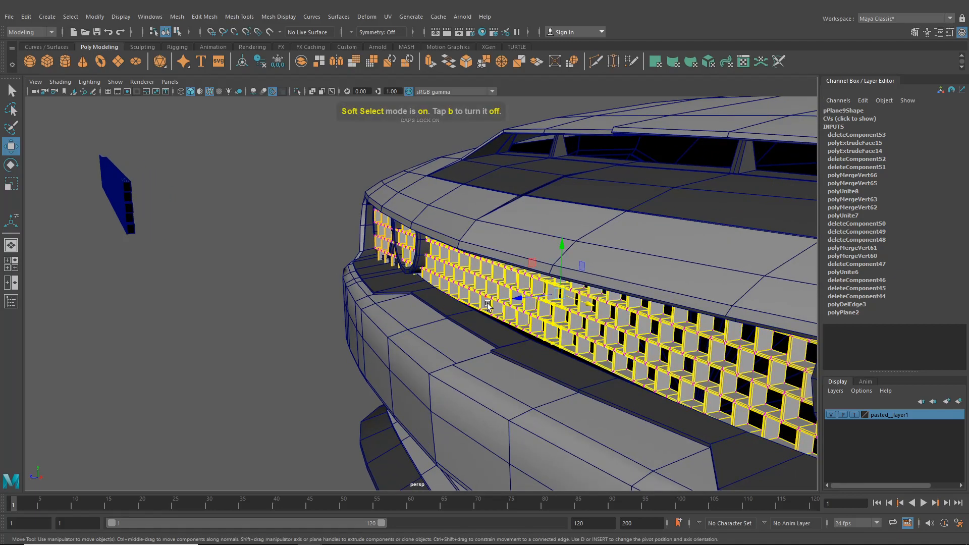
{"action": "left_click_drag", "start_coordinate": [489, 308], "coordinate": [245, 373], "text": "alt"}
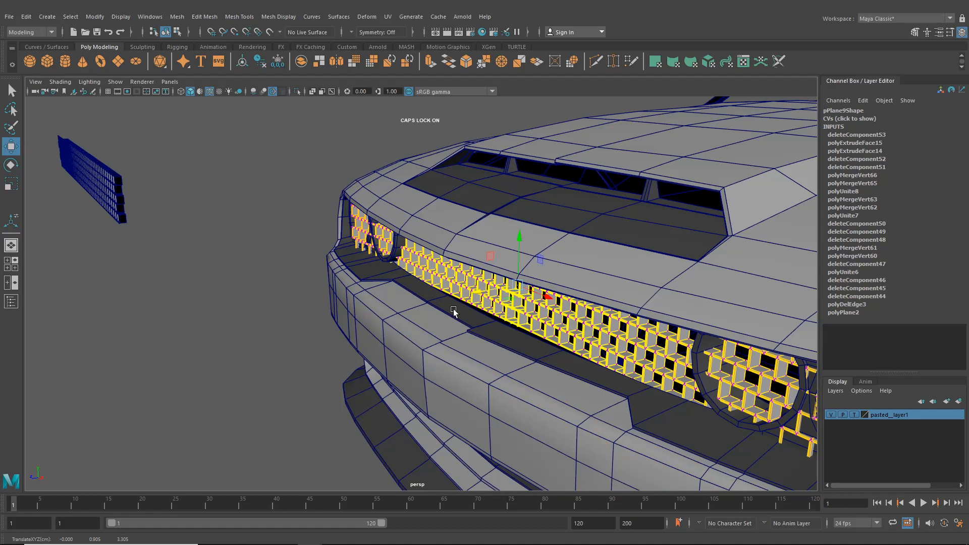
- Test pulling the centre vertices forward with soft selection, undo each pull, and set the falloff radius to 0.93
{"action": "left_click", "coordinate": [947, 36]}
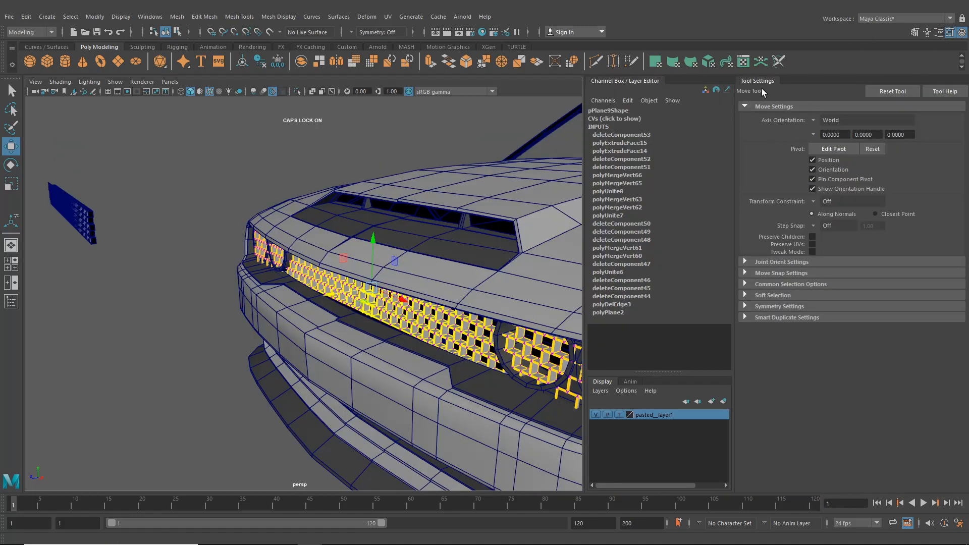
{"action": "left_click", "coordinate": [961, 32]}
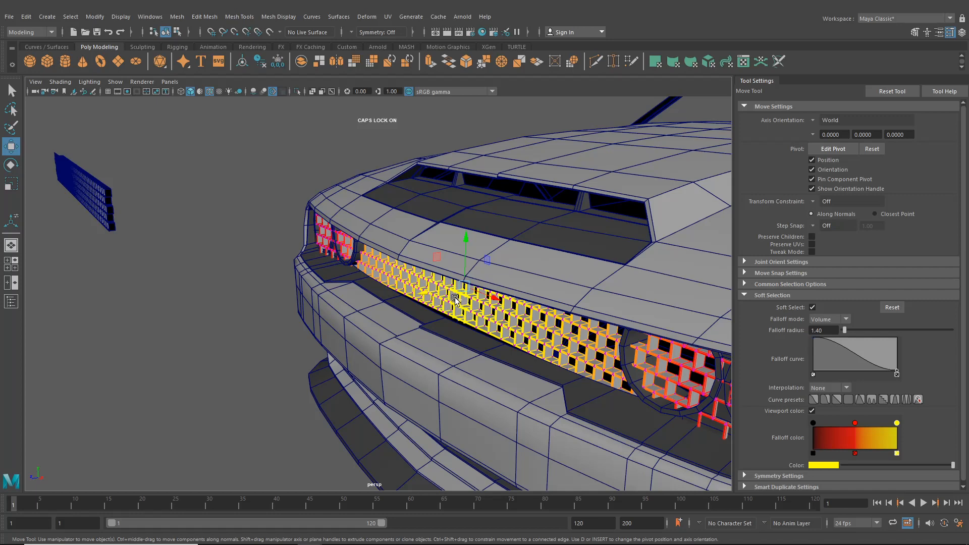
{"action": "left_click_drag", "start_coordinate": [437, 295], "coordinate": [172, 323]}
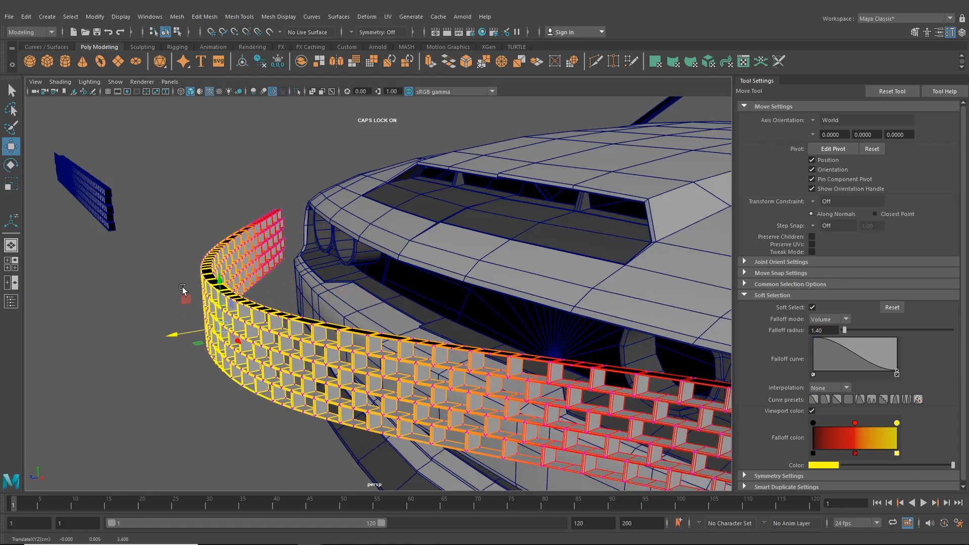
{"action": "key", "text": "ctrl+z"}
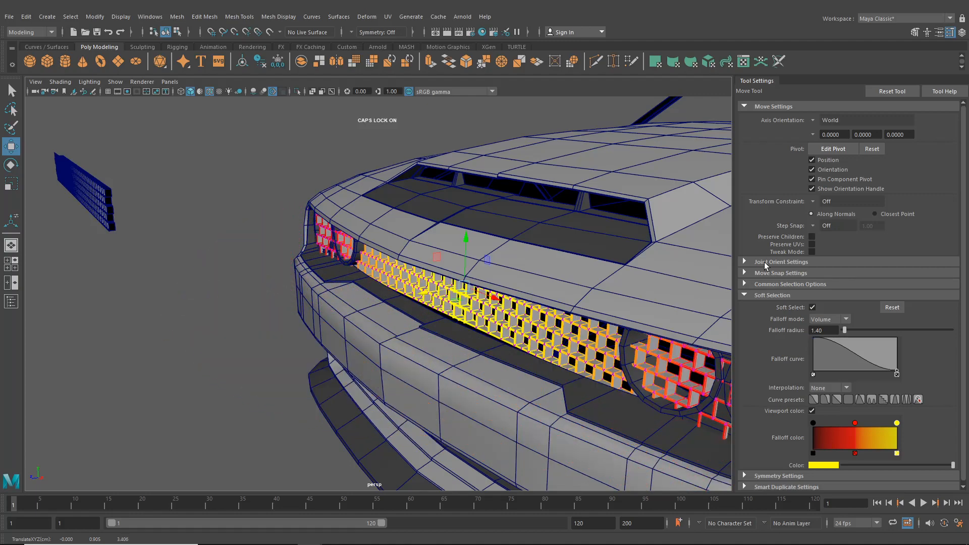
{"action": "left_click_drag", "start_coordinate": [420, 298], "coordinate": [183, 336]}
{"action": "key", "text": "ctrl+z"}
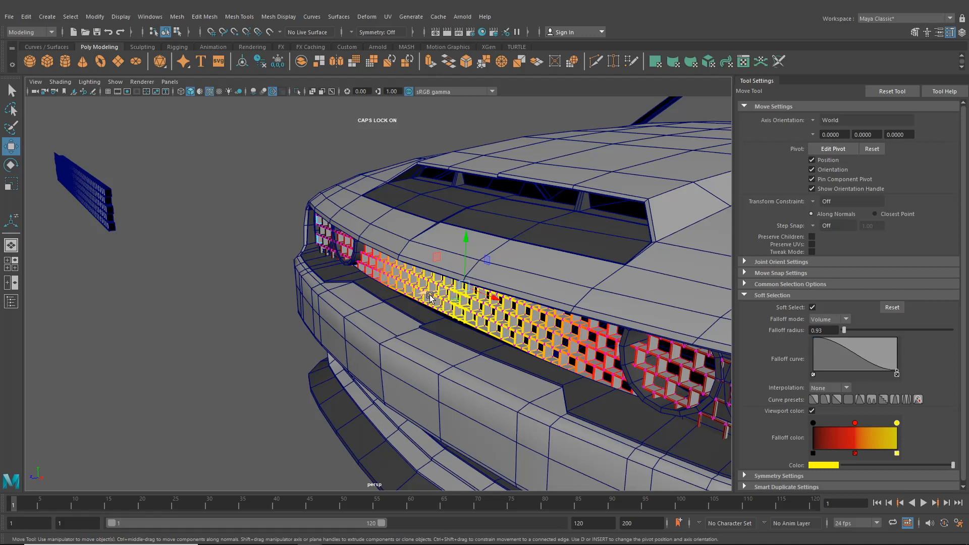
- Pull the soft-selected centre vertices forward so the lattice curves along the front grille opening, checking the fit from both sides
{"action": "left_click_drag", "start_coordinate": [451, 296], "coordinate": [447, 318]}
{"action": "right_click_drag", "start_coordinate": [448, 318], "coordinate": [378, 310], "text": "alt"}
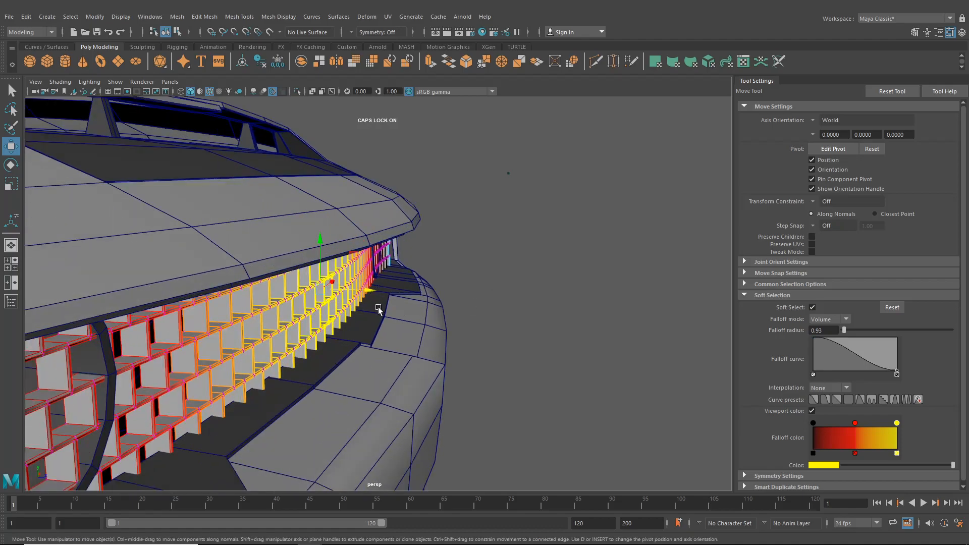
{"action": "middle_click_drag", "start_coordinate": [372, 295], "coordinate": [376, 296]}
{"action": "left_click_drag", "start_coordinate": [376, 296], "coordinate": [580, 308], "text": "alt"}
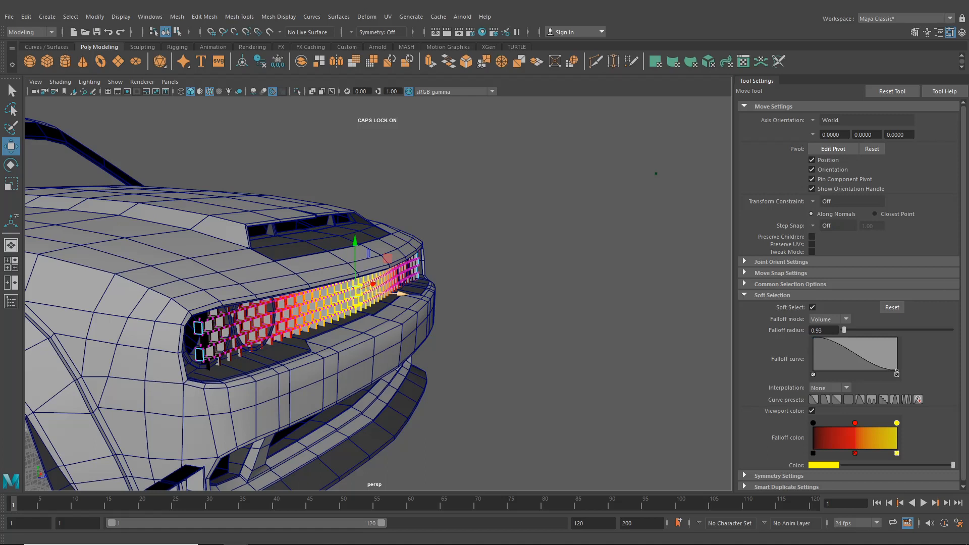
{"action": "scroll", "coordinate": [365, 311], "scroll_direction": "up", "scroll_amount": 3}
{"action": "left_click_drag", "start_coordinate": [365, 311], "coordinate": [385, 312], "text": "alt"}
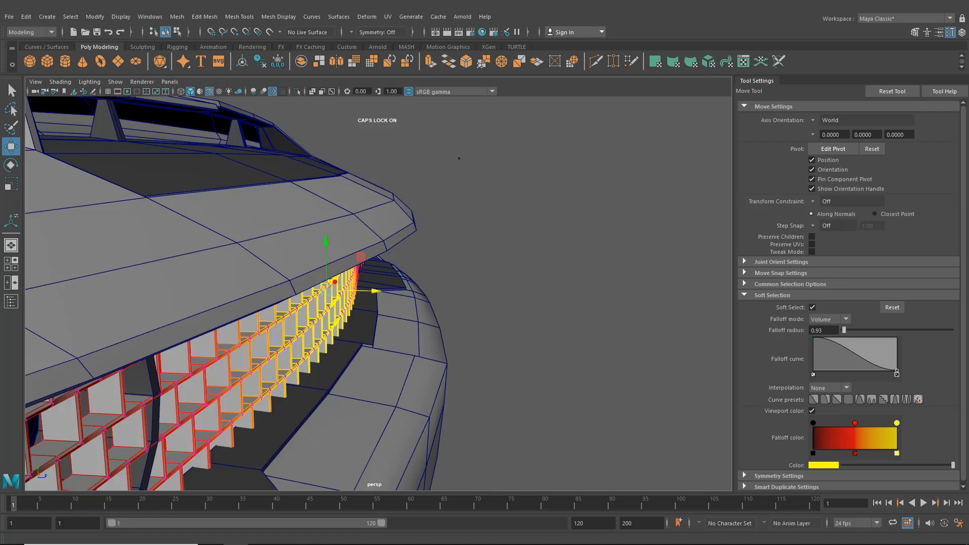
{"action": "left_click_drag", "start_coordinate": [350, 308], "coordinate": [369, 290], "text": "alt"}
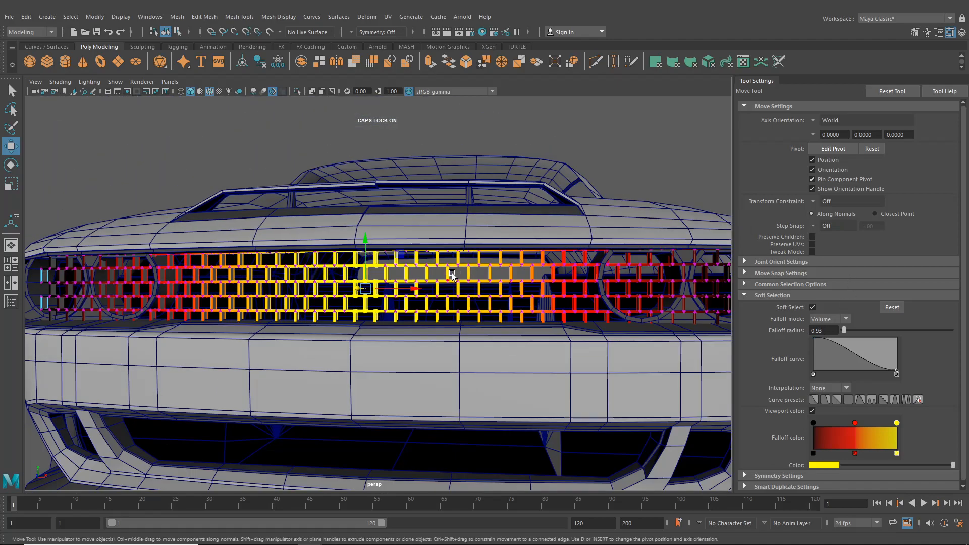
{"action": "scroll", "coordinate": [453, 275], "scroll_direction": "down", "scroll_amount": 3}
{"action": "left_click_drag", "start_coordinate": [501, 266], "coordinate": [605, 254], "text": "alt"}
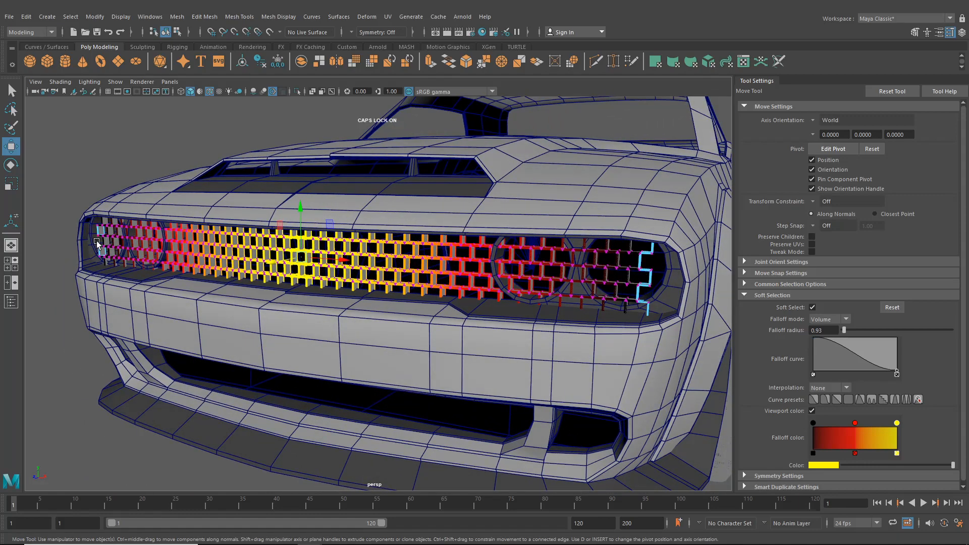
{"action": "left_click_drag", "start_coordinate": [97, 243], "coordinate": [205, 290], "text": "alt"}
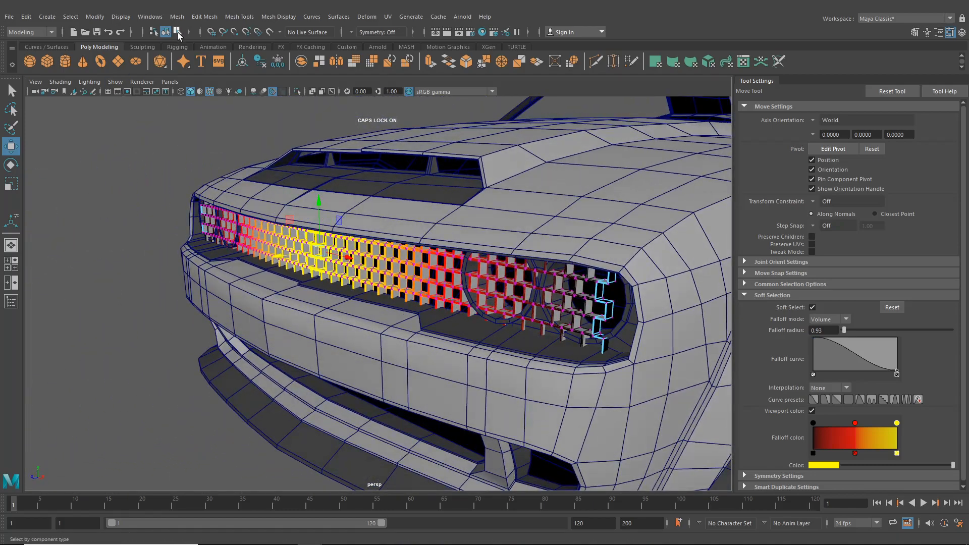
- Duplicate the curved lattice object and move the copy down and into the lower bumper opening
{"action": "left_click", "coordinate": [165, 32]}
{"action": "left_click", "coordinate": [87, 254]}
{"action": "left_click_drag", "start_coordinate": [86, 254], "coordinate": [374, 277], "text": "alt"}
{"action": "scroll", "coordinate": [374, 277], "scroll_direction": "up", "scroll_amount": 3}
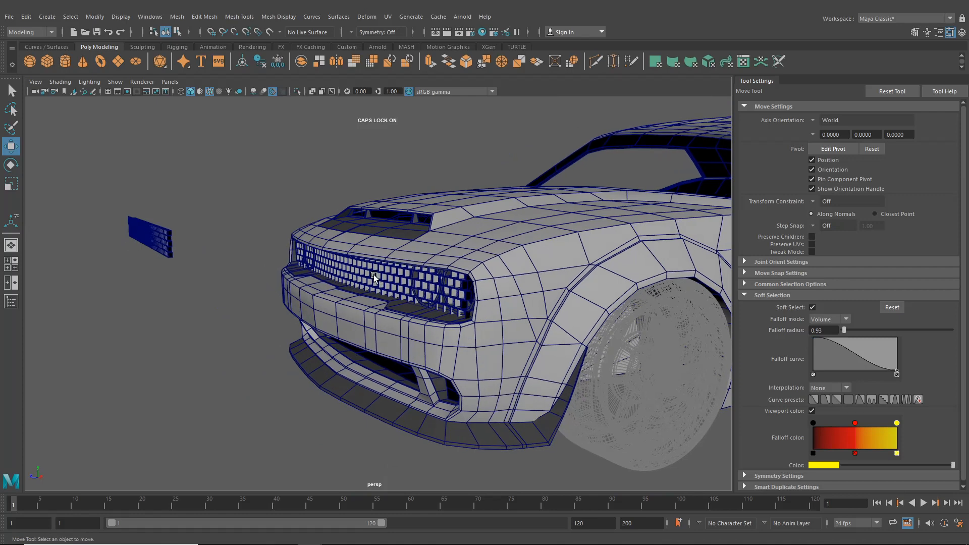
{"action": "left_click", "coordinate": [372, 278]}
{"action": "left_click_drag", "start_coordinate": [359, 224], "coordinate": [320, 291]}
{"action": "scroll", "coordinate": [362, 304], "scroll_direction": "up", "scroll_amount": 3}
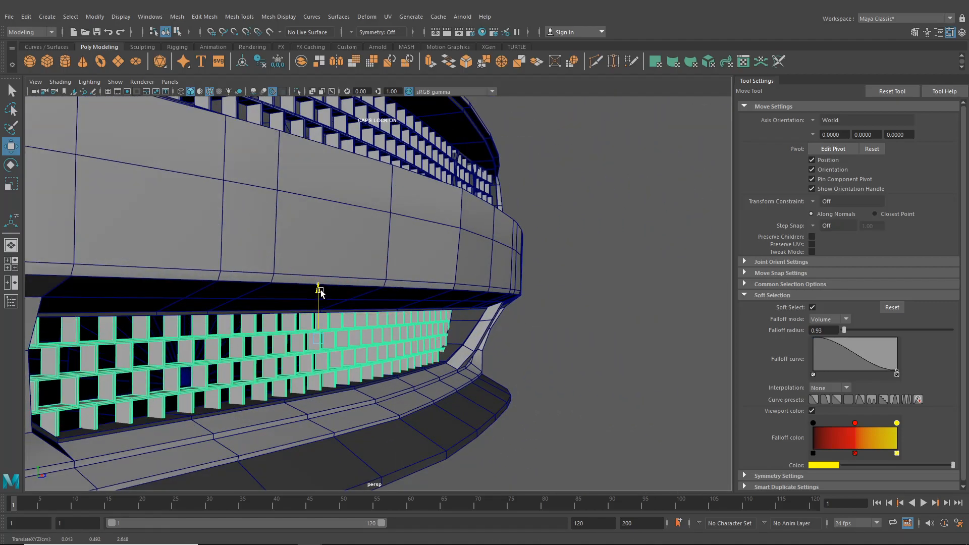
{"action": "left_click_drag", "start_coordinate": [344, 340], "coordinate": [255, 370], "text": "alt"}
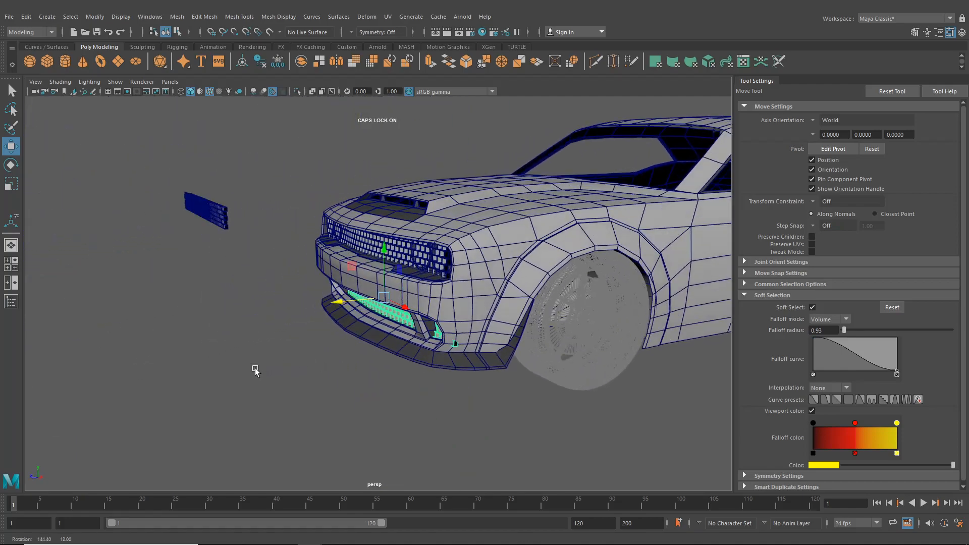
{"action": "right_click_drag", "start_coordinate": [255, 370], "coordinate": [354, 357], "text": "alt"}
{"action": "mouse_move", "coordinate": [354, 357]}
{"action": "left_mouse_down", "text": "alt"}
{"action": "mouse_move", "coordinate": [279, 350]}
{"action": "mouse_move", "coordinate": [292, 340]}
{"action": "mouse_move", "coordinate": [361, 342]}
{"action": "left_mouse_up", "text": "alt"}
{"action": "right_click_drag", "start_coordinate": [362, 342], "coordinate": [369, 325], "text": "alt"}
{"action": "middle_click_drag", "start_coordinate": [370, 324], "coordinate": [388, 340], "text": "alt"}
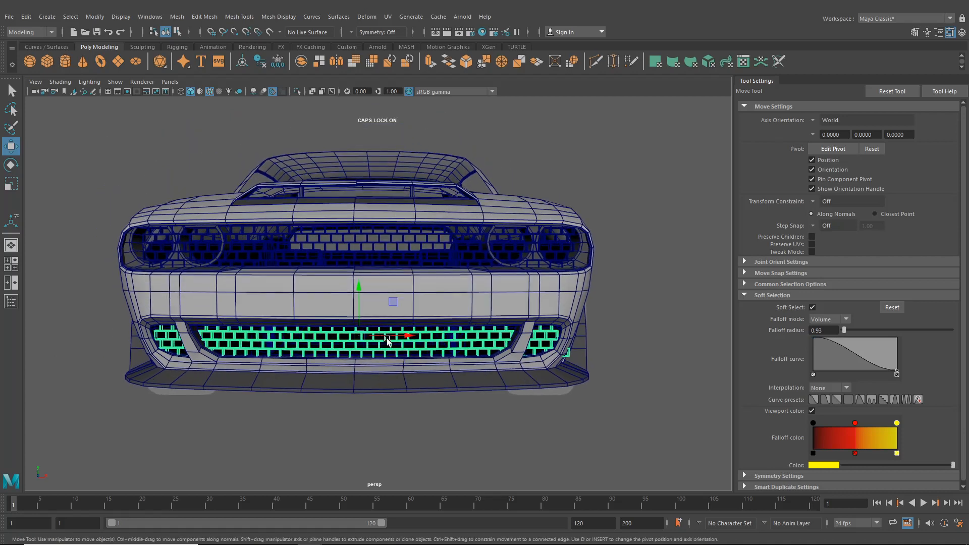
- Select the upper grille lattice in face mode, turn off soft selection and close the tool settings
{"action": "left_click_drag", "start_coordinate": [388, 341], "coordinate": [421, 297], "text": "alt"}
{"action": "left_click", "coordinate": [430, 276]}
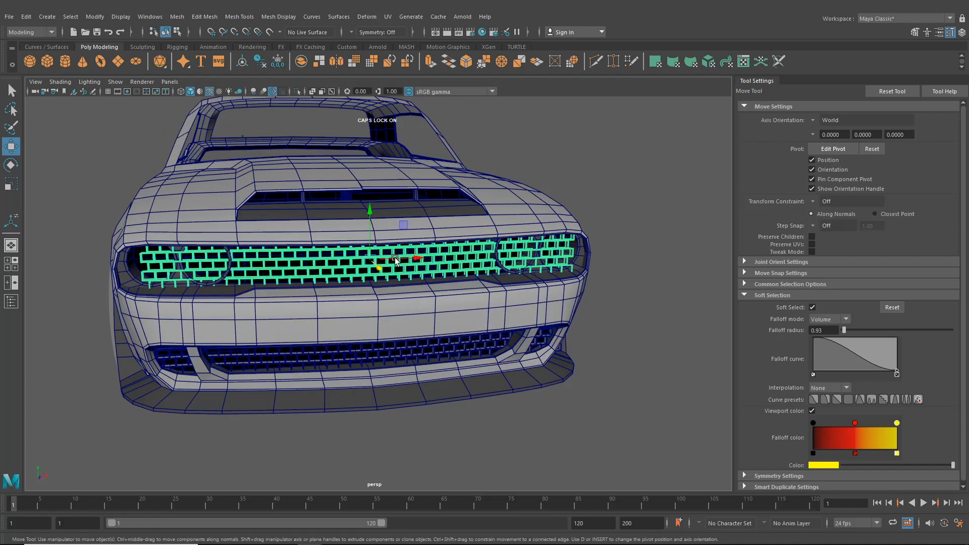
{"action": "right_click_drag", "start_coordinate": [252, 270], "coordinate": [256, 293]}
{"action": "left_click", "coordinate": [449, 265]}
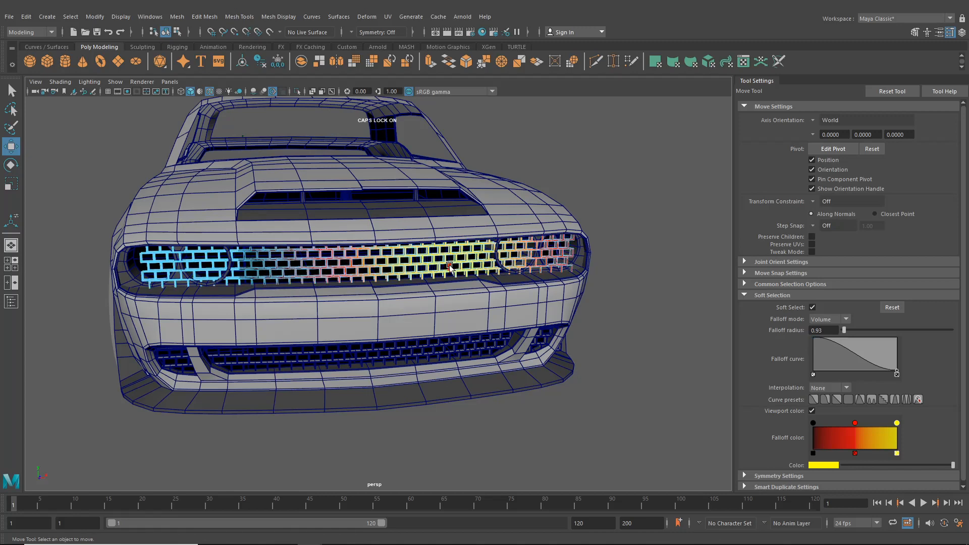
{"action": "key", "text": "b"}
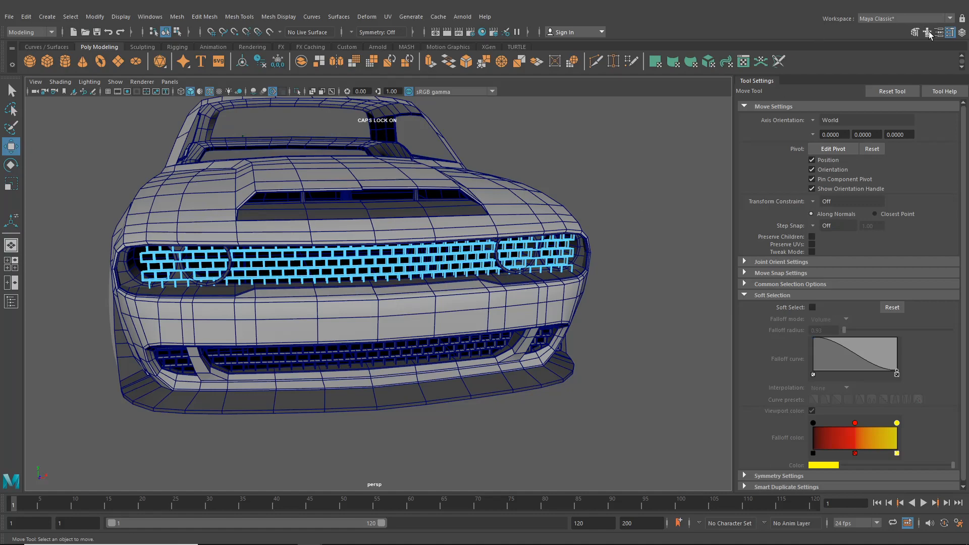
{"action": "left_click", "coordinate": [950, 31]}
- Delete the second row's vertical cell walls where the upper lattice overlaps the headlights, working in the front view
{"action": "left_click_drag", "start_coordinate": [481, 237], "coordinate": [449, 238], "text": "alt"}
{"action": "middle_click_drag", "start_coordinate": [465, 239], "coordinate": [311, 245], "text": "alt"}
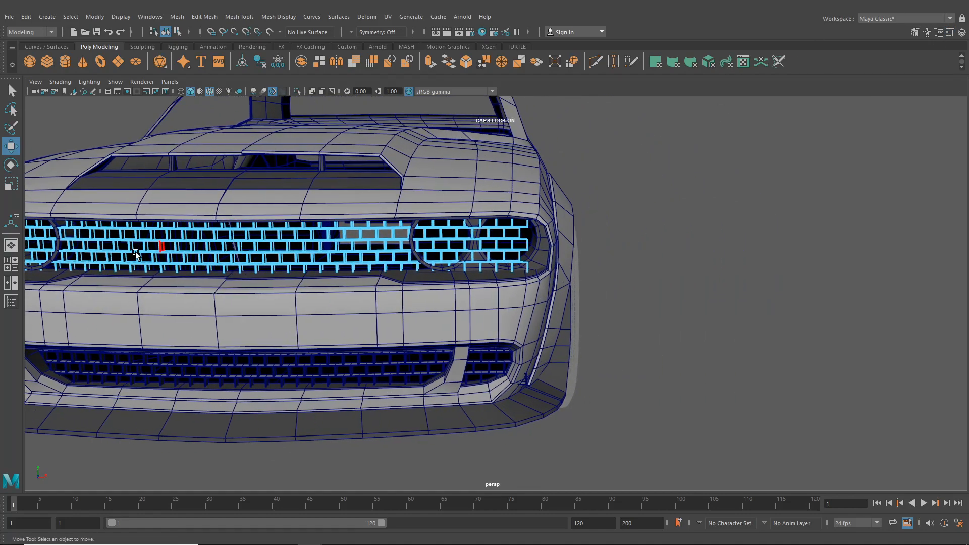
{"action": "left_click", "coordinate": [12, 264]}
{"action": "key", "text": "space"}
{"action": "middle_click_drag", "start_coordinate": [211, 359], "coordinate": [66, 359], "text": "alt"}
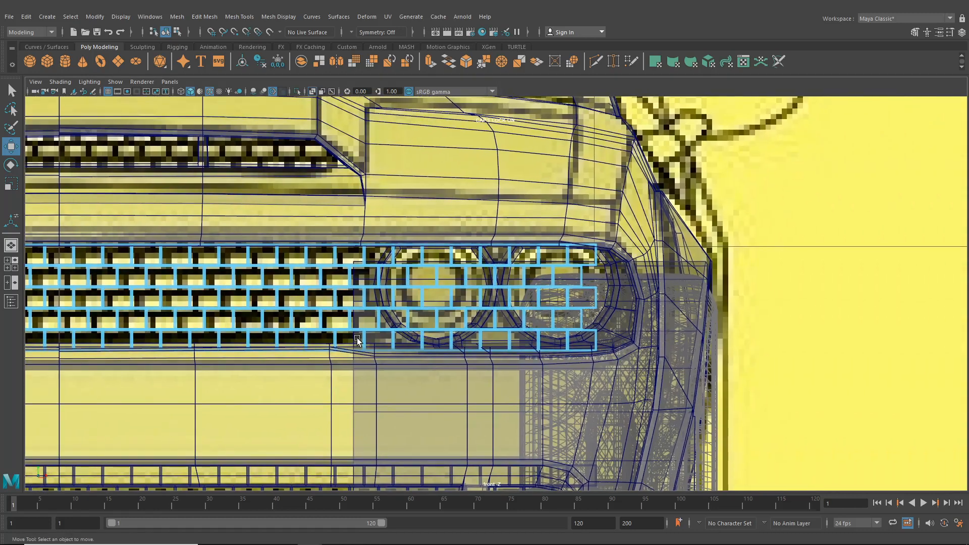
{"action": "middle_click_drag", "start_coordinate": [383, 333], "coordinate": [361, 347], "text": "alt"}
{"action": "scroll", "coordinate": [370, 334], "scroll_direction": "up", "scroll_amount": 3}
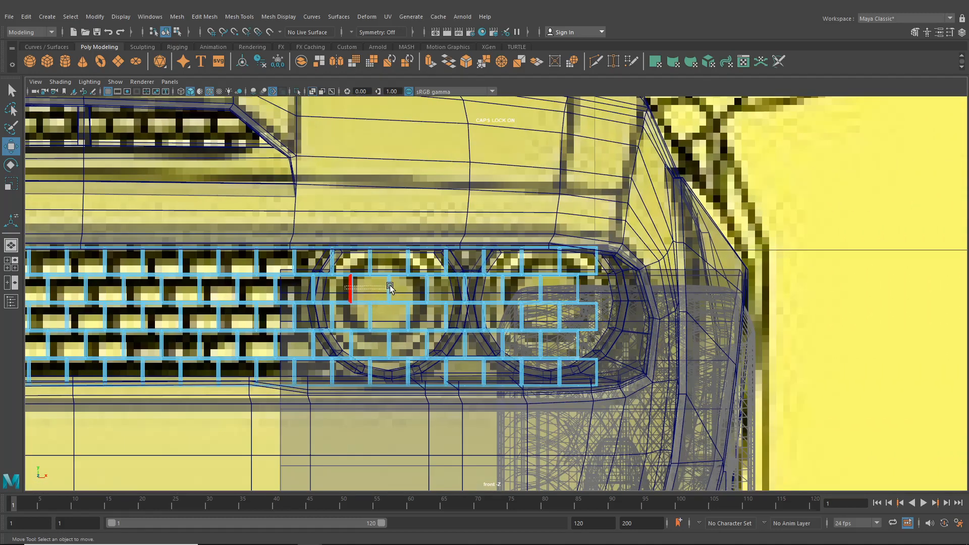
{"action": "double_click", "coordinate": [605, 289], "text": "shift"}
{"action": "key", "text": "Delete"}
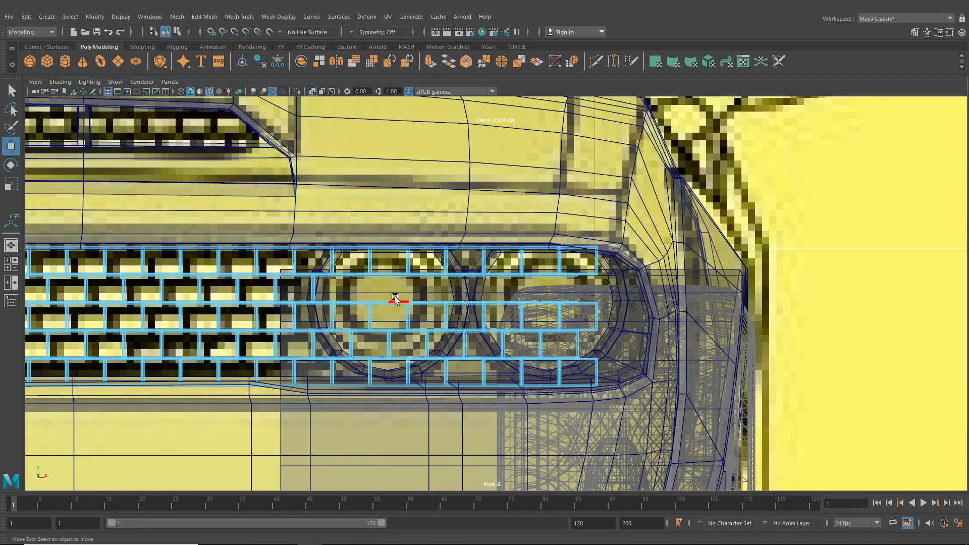
- Delete the upper lattice's remaining vertical cell walls overlapping this pair of headlights, covering the top row and the three lower rows
{"action": "left_click_drag", "start_coordinate": [326, 310], "coordinate": [614, 324]}
{"action": "key", "text": "Delete"}
{"action": "left_click_drag", "start_coordinate": [325, 260], "coordinate": [633, 269]}
{"action": "key", "text": "Delete"}
{"action": "left_click_drag", "start_coordinate": [334, 345], "coordinate": [615, 348]}
{"action": "key", "text": "Delete"}
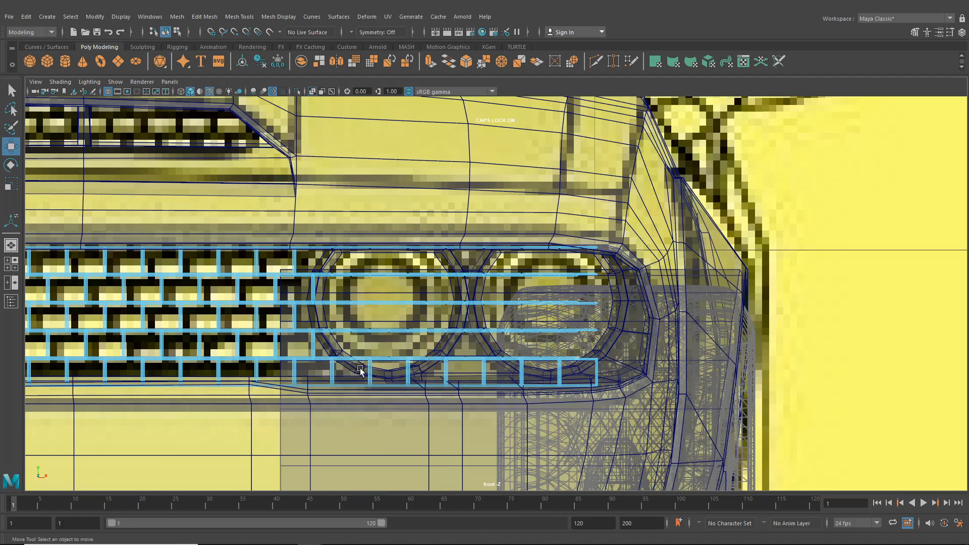
{"action": "left_click_drag", "start_coordinate": [360, 371], "coordinate": [631, 385]}
{"action": "key", "text": "Delete"}
- Delete the upper three horizontal lattice bars that cross the same pair of headlights
{"action": "scroll", "coordinate": [401, 306], "scroll_direction": "up", "scroll_amount": 3}
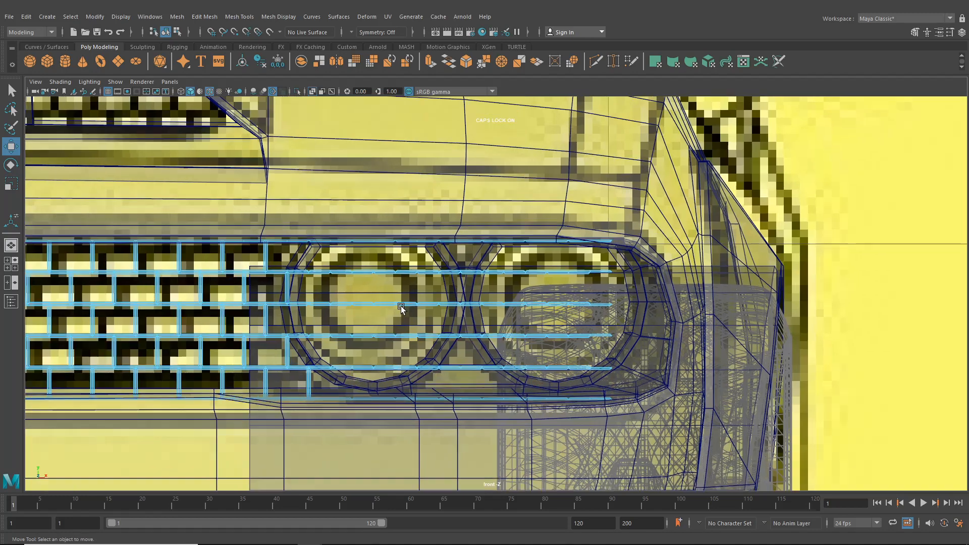
{"action": "left_click_drag", "start_coordinate": [289, 222], "coordinate": [663, 260]}
{"action": "key", "text": "Delete"}
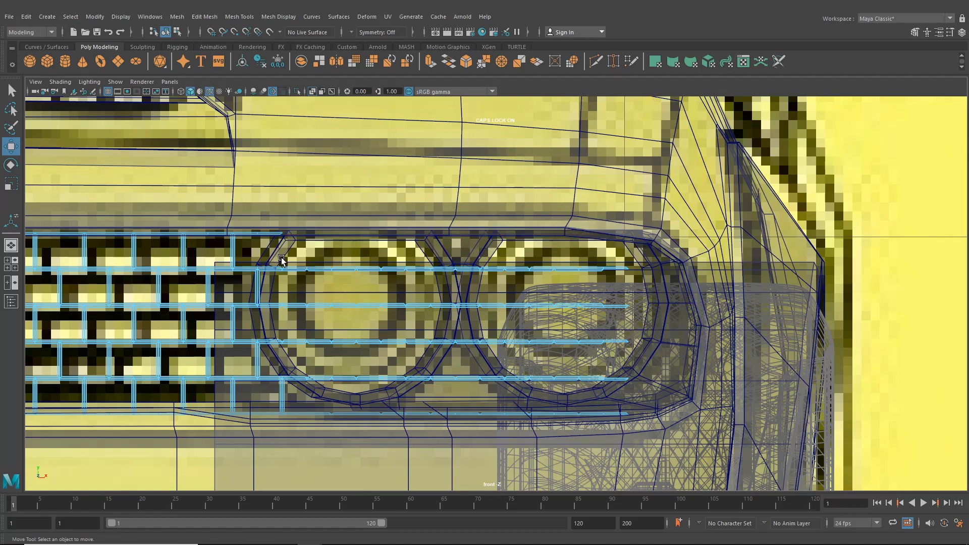
{"action": "mouse_move", "coordinate": [278, 258]}
{"action": "left_mouse_down"}
{"action": "mouse_move", "coordinate": [452, 299]}
{"action": "mouse_move", "coordinate": [663, 299]}
{"action": "mouse_move", "coordinate": [291, 259]}
{"action": "left_mouse_up"}
{"action": "key", "text": "Delete"}
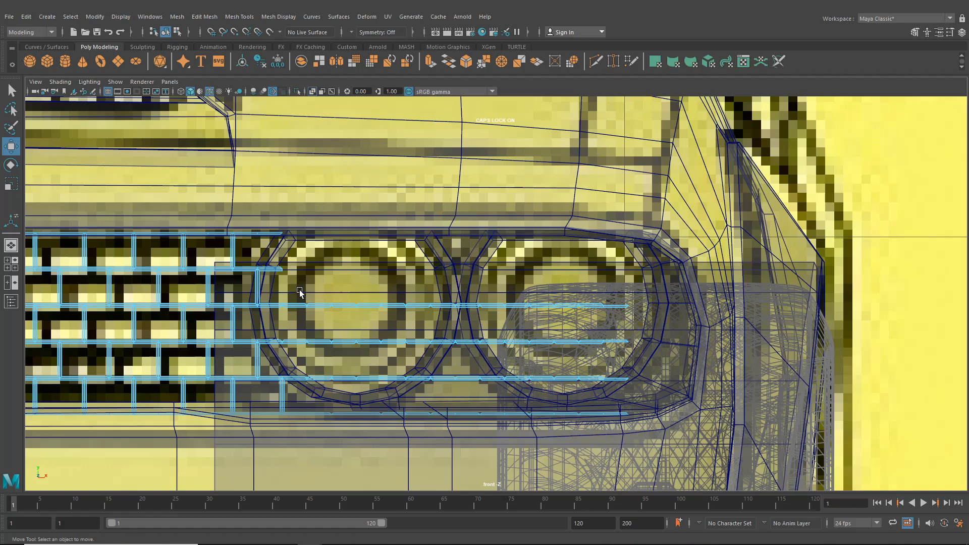
{"action": "left_click_drag", "start_coordinate": [292, 293], "coordinate": [646, 330]}
{"action": "key", "text": "Delete"}
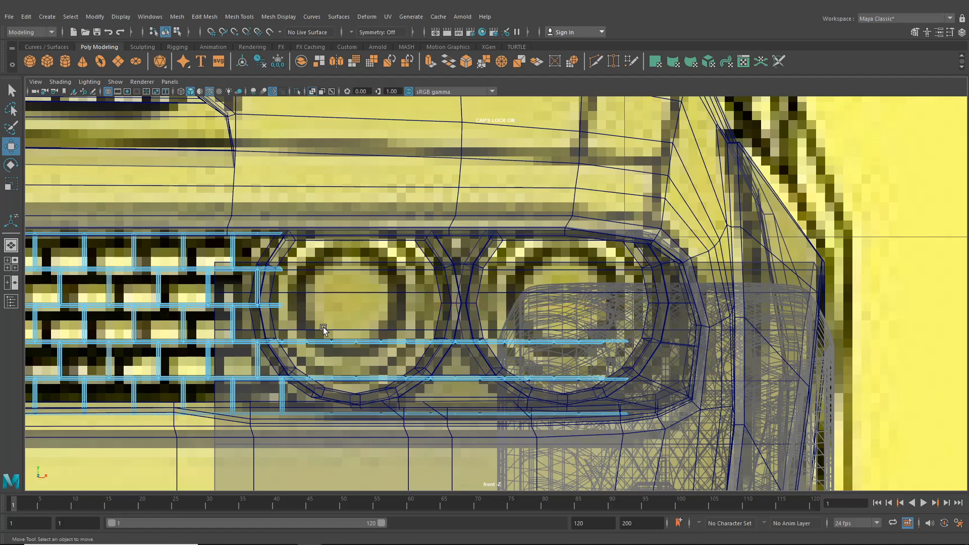
- Delete the lower three horizontal lattice bars that extend across these headlights
{"action": "left_click_drag", "start_coordinate": [303, 337], "coordinate": [633, 357]}
{"action": "key", "text": "Delete"}
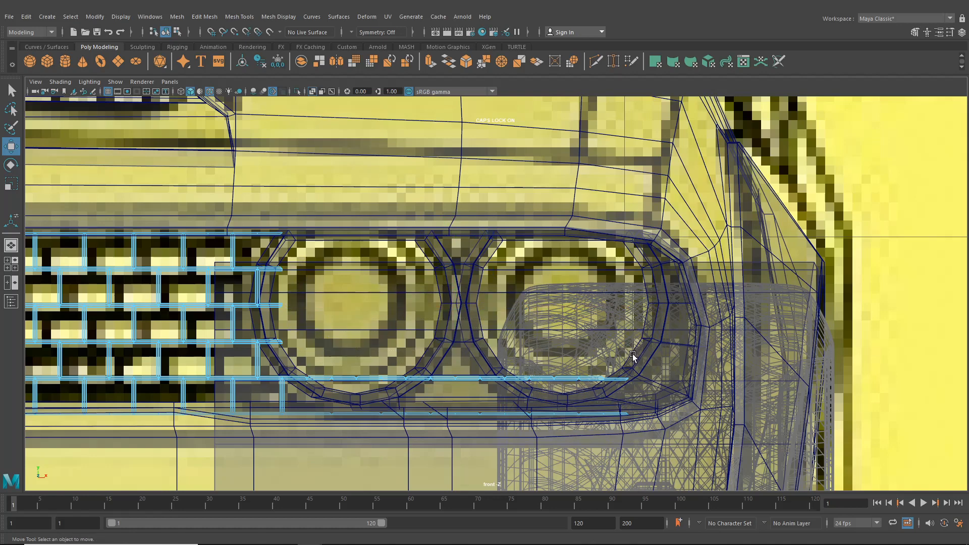
{"action": "left_click_drag", "start_coordinate": [317, 363], "coordinate": [684, 401]}
{"action": "key", "text": "Delete"}
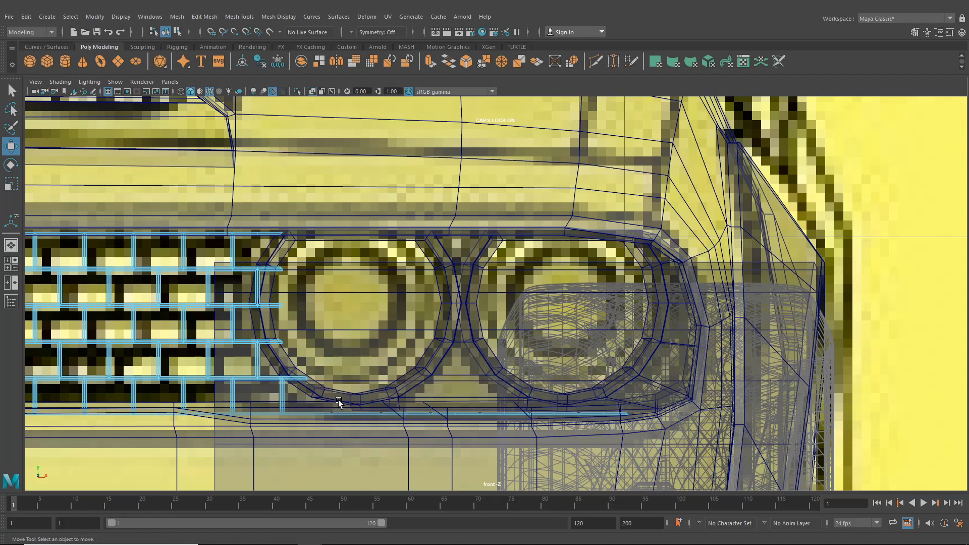
{"action": "left_click_drag", "start_coordinate": [347, 403], "coordinate": [705, 432]}
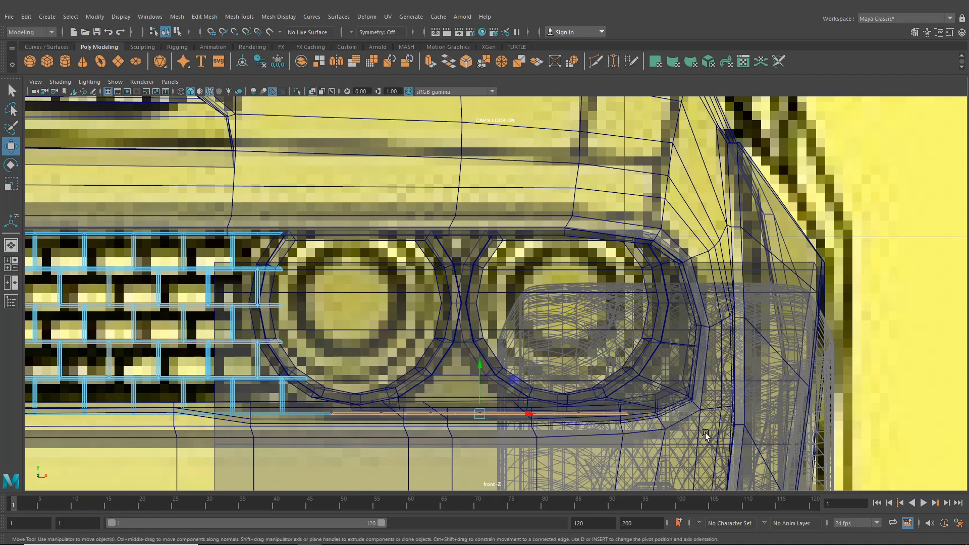
{"action": "key", "text": "Delete"}
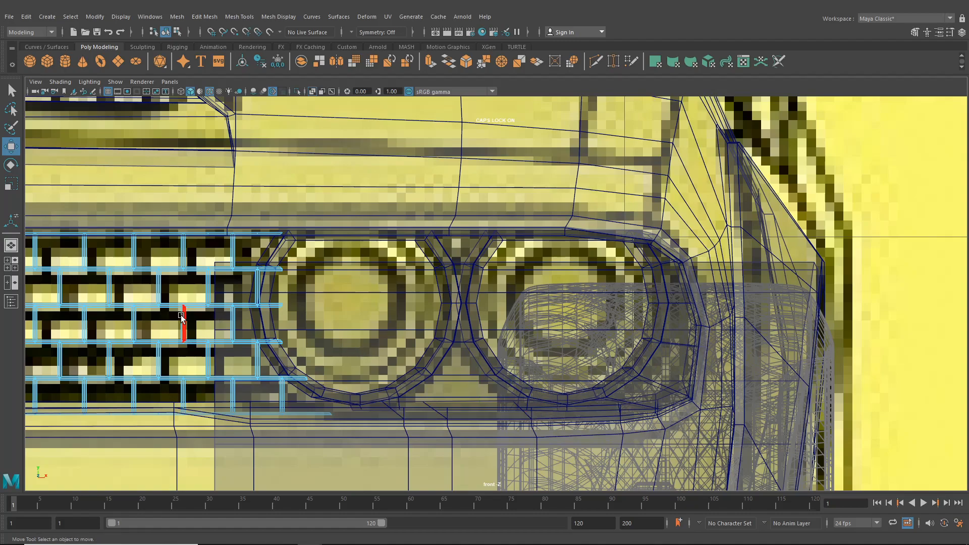
- Check the trimmed lattice end in perspective, and delete the top two rows' vertical cell walls over the opposite headlights in the front view
{"action": "left_click", "coordinate": [11, 246]}
{"action": "mouse_move", "coordinate": [393, 349]}
{"action": "left_mouse_down", "text": "alt"}
{"action": "mouse_move", "coordinate": [401, 361]}
{"action": "mouse_move", "coordinate": [426, 350]}
{"action": "mouse_move", "coordinate": [408, 357]}
{"action": "mouse_move", "coordinate": [419, 340]}
{"action": "mouse_move", "coordinate": [402, 352]}
{"action": "left_mouse_up", "text": "alt"}
{"action": "scroll", "coordinate": [403, 353], "scroll_direction": "up", "scroll_amount": 5}
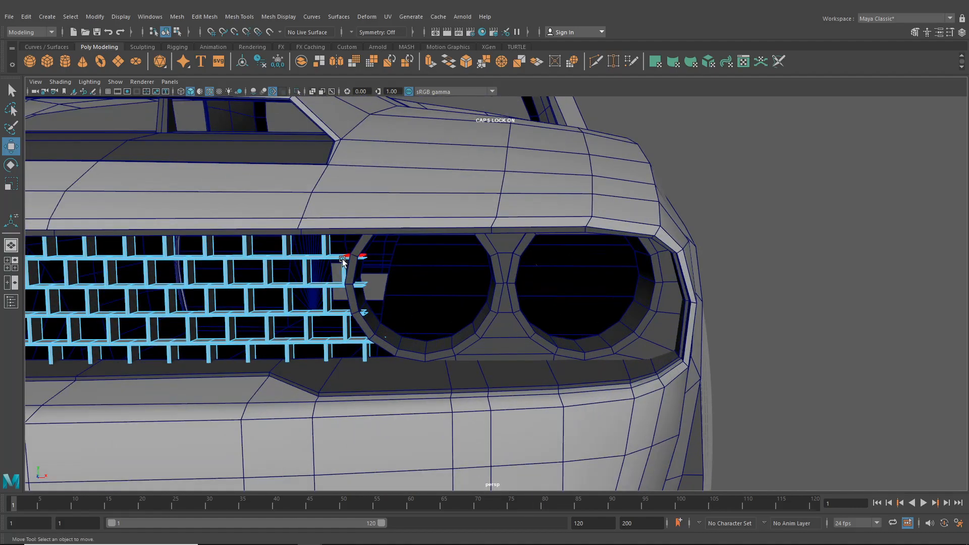
{"action": "middle_click_drag", "start_coordinate": [323, 288], "coordinate": [548, 319], "text": "alt"}
{"action": "scroll", "coordinate": [548, 319], "scroll_direction": "down", "scroll_amount": 3}
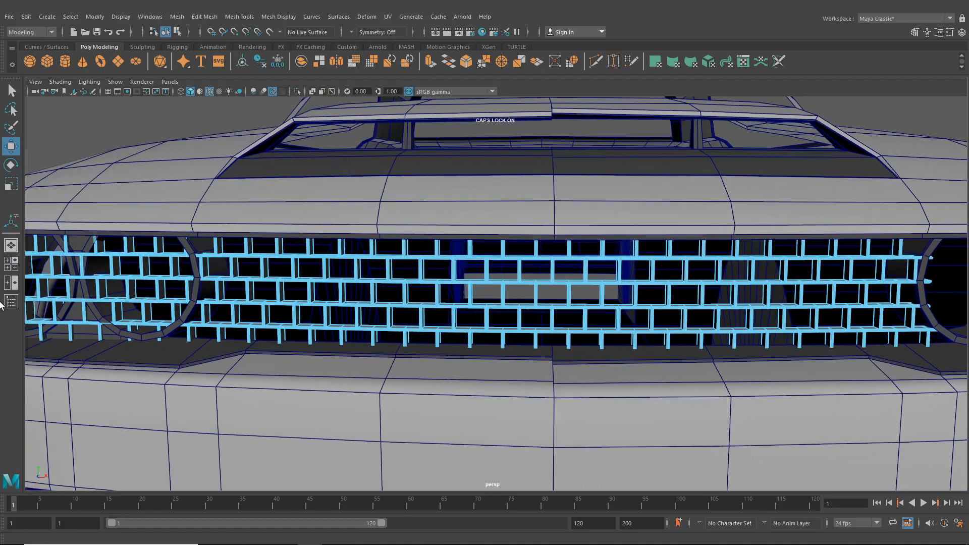
{"action": "left_click", "coordinate": [11, 264]}
{"action": "key", "text": "space"}
{"action": "middle_click_drag", "start_coordinate": [249, 402], "coordinate": [392, 347], "text": "alt"}
{"action": "scroll", "coordinate": [388, 322], "scroll_direction": "up", "scroll_amount": 8}
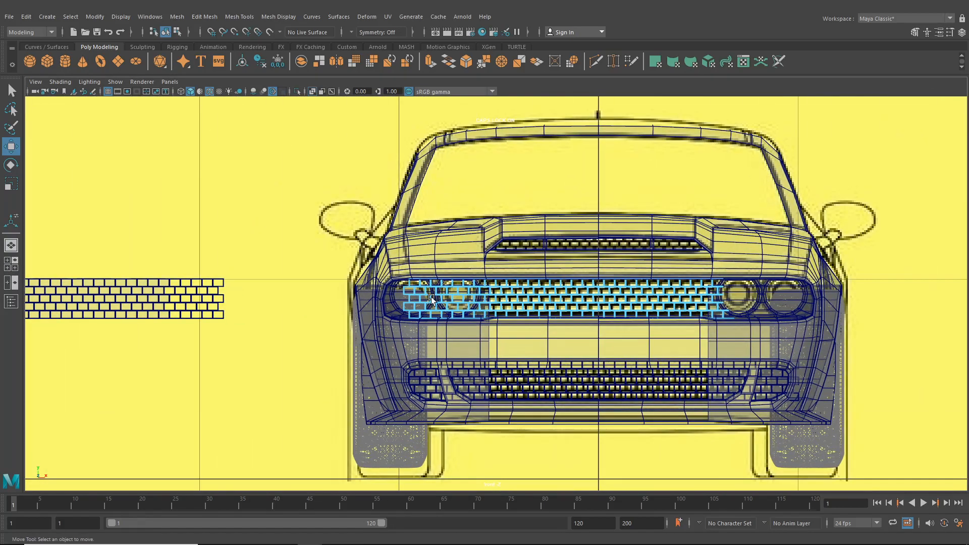
{"action": "scroll", "coordinate": [388, 321], "scroll_direction": "up", "scroll_amount": 4}
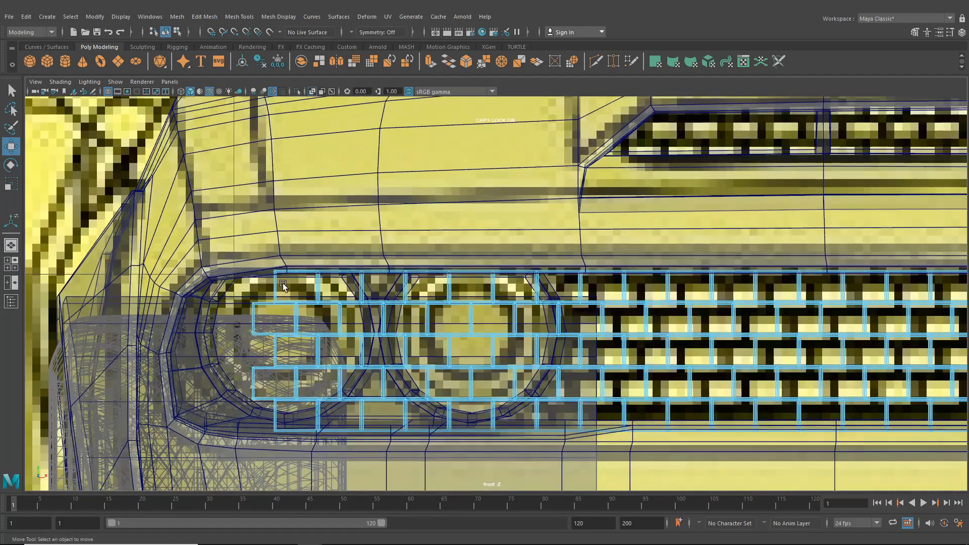
{"action": "left_click_drag", "start_coordinate": [258, 281], "coordinate": [543, 293]}
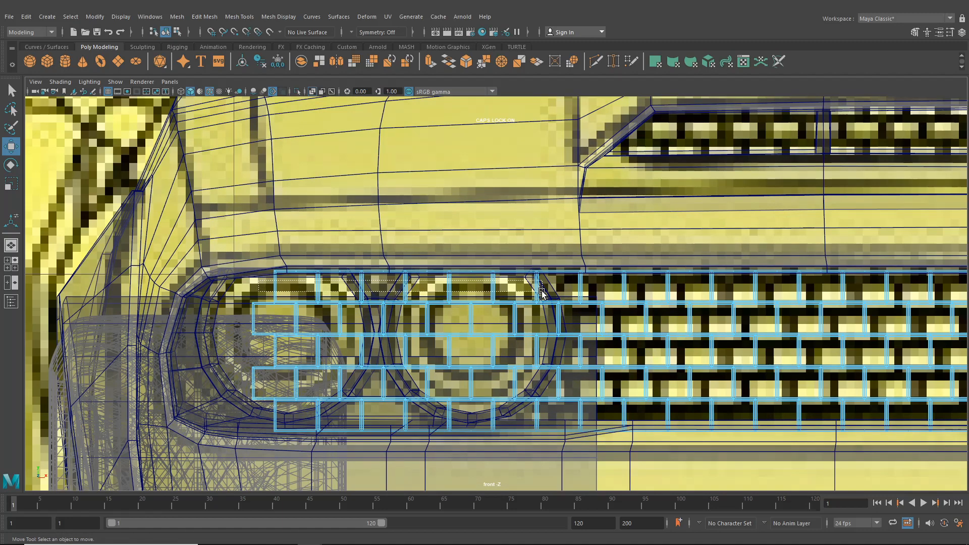
{"action": "left_click_drag", "start_coordinate": [237, 313], "coordinate": [565, 319]}
{"action": "key", "text": "Delete"}
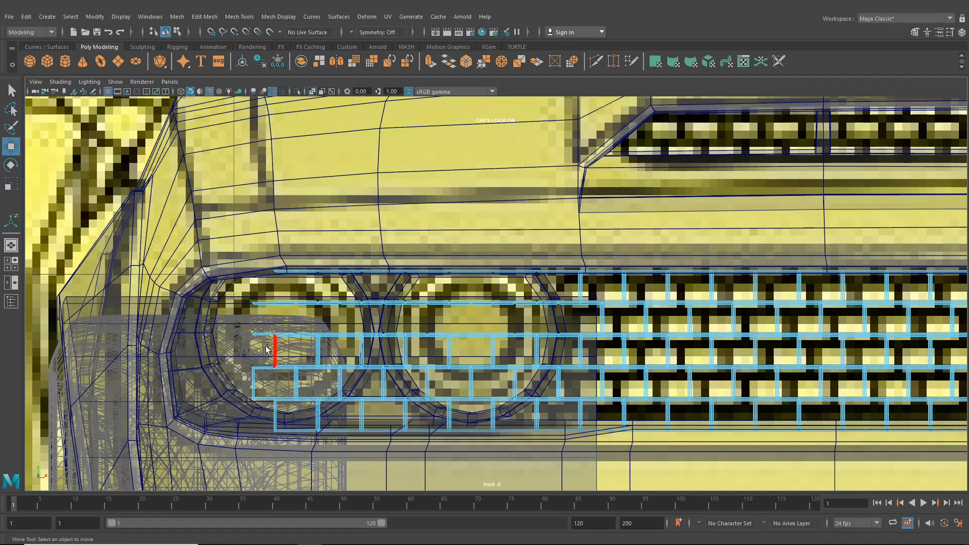
- Delete the lower three rows' vertical cell walls over the opposite headlights, including the bottom bar beneath them
{"action": "left_click_drag", "start_coordinate": [262, 345], "coordinate": [547, 356]}
{"action": "key", "text": "Delete"}
{"action": "left_click_drag", "start_coordinate": [524, 387], "coordinate": [235, 380]}
{"action": "key", "text": "Delete"}
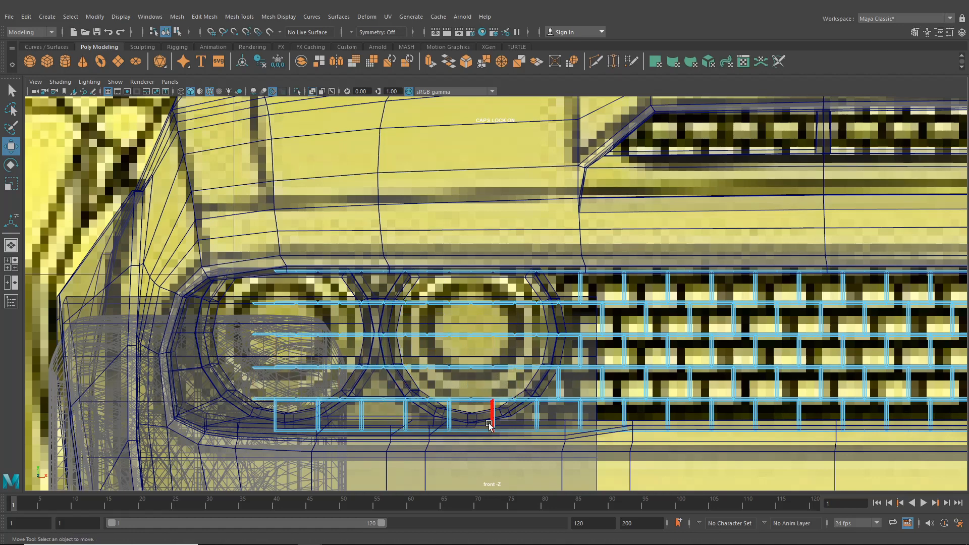
{"action": "left_click_drag", "start_coordinate": [492, 399], "coordinate": [477, 458]}
{"action": "key", "text": "Delete"}
{"action": "key", "text": "Delete"}
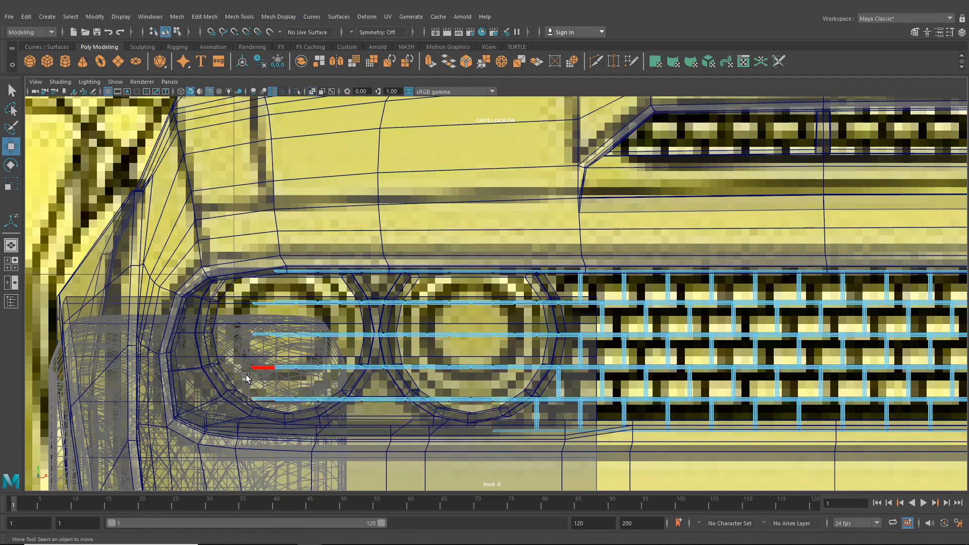
- Delete the five remaining horizontal lattice bars crossing the opposite headlights, working from the lowest bar upward
{"action": "left_click_drag", "start_coordinate": [234, 392], "coordinate": [520, 417]}
{"action": "key", "text": "Delete"}
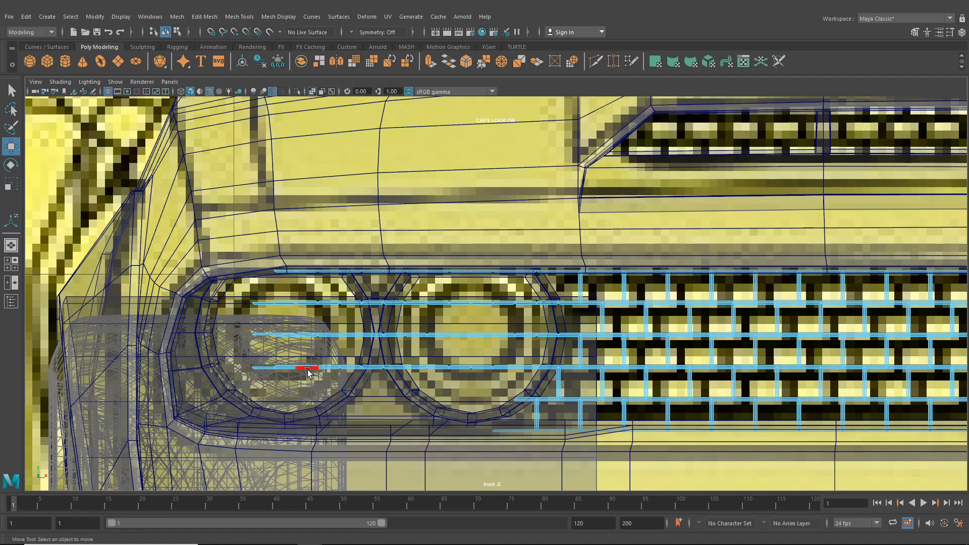
{"action": "left_click_drag", "start_coordinate": [230, 358], "coordinate": [453, 381]}
{"action": "key", "text": "Delete"}
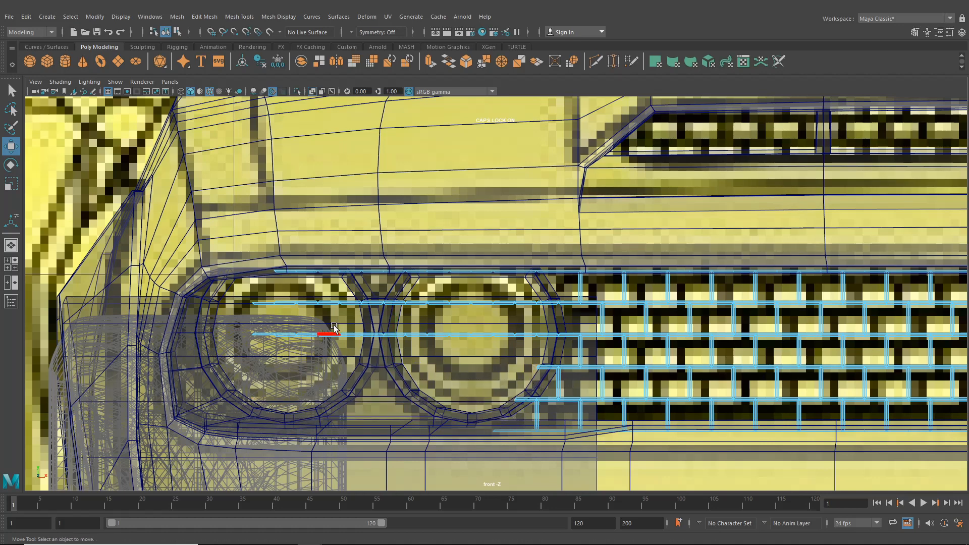
{"action": "left_click_drag", "start_coordinate": [237, 322], "coordinate": [509, 342]}
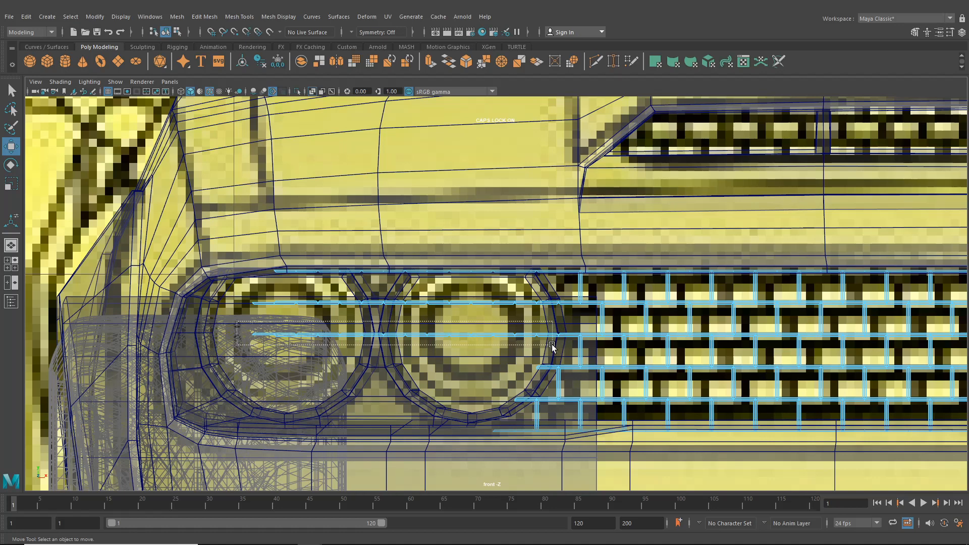
{"action": "left_click_drag", "start_coordinate": [552, 344], "coordinate": [553, 345]}
{"action": "key", "text": "Delete"}
{"action": "left_click_drag", "start_coordinate": [232, 296], "coordinate": [546, 325]}
{"action": "key", "text": "Delete"}
{"action": "left_click_drag", "start_coordinate": [231, 255], "coordinate": [524, 297]}
{"action": "key", "text": "Delete"}
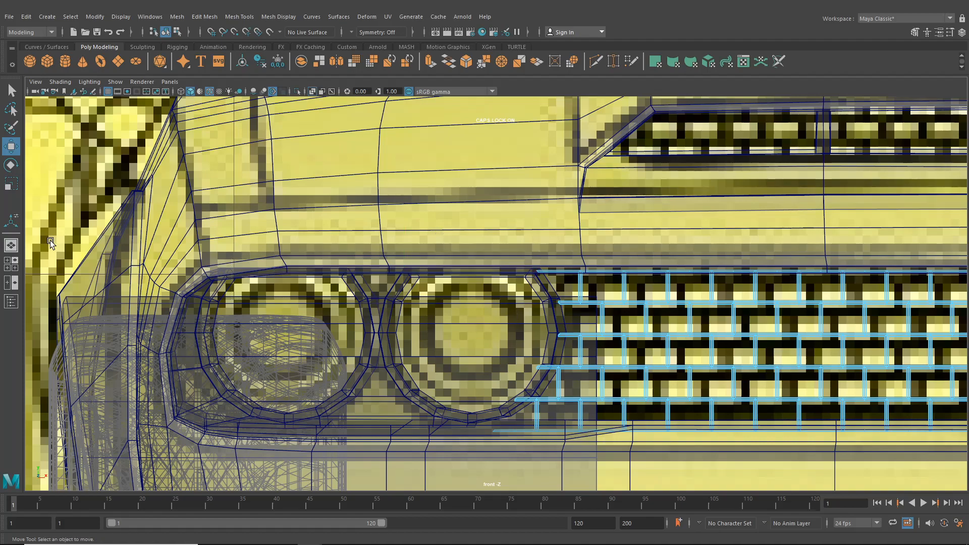
- Return to object mode in the perspective view and examine how both grille lattices fit their openings from several angles
{"action": "left_click", "coordinate": [12, 246]}
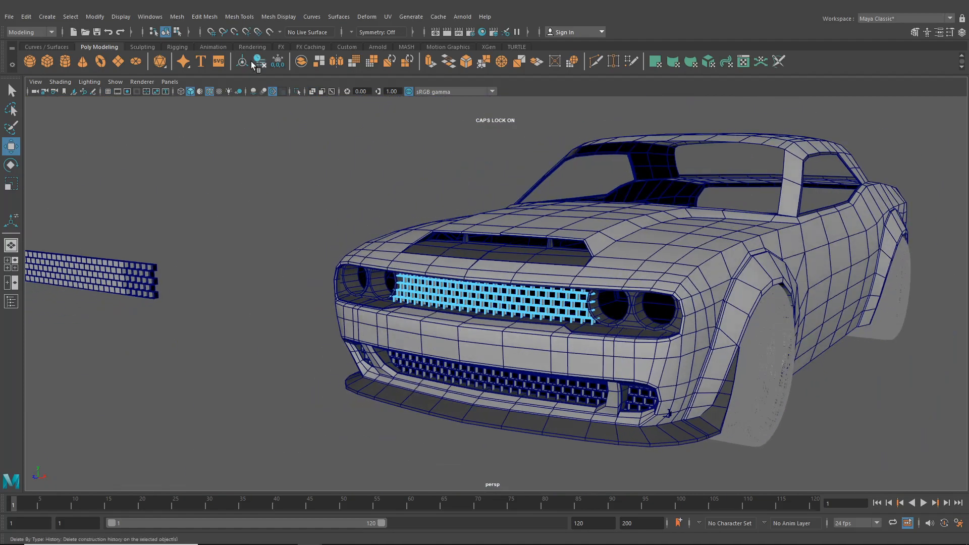
{"action": "left_click", "coordinate": [165, 32]}
{"action": "left_click_drag", "start_coordinate": [303, 245], "coordinate": [337, 296], "text": "alt"}
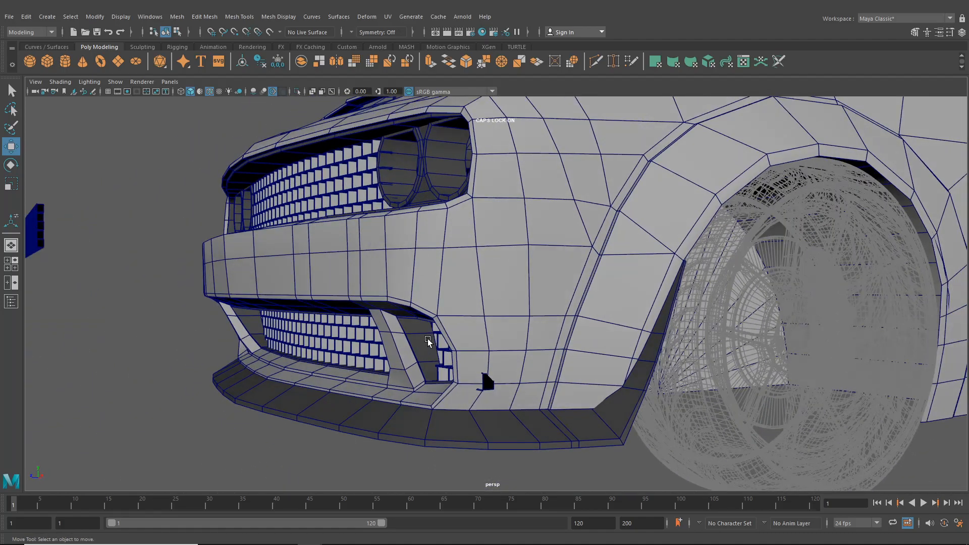
{"action": "left_click_drag", "start_coordinate": [429, 338], "coordinate": [482, 386], "text": "alt"}
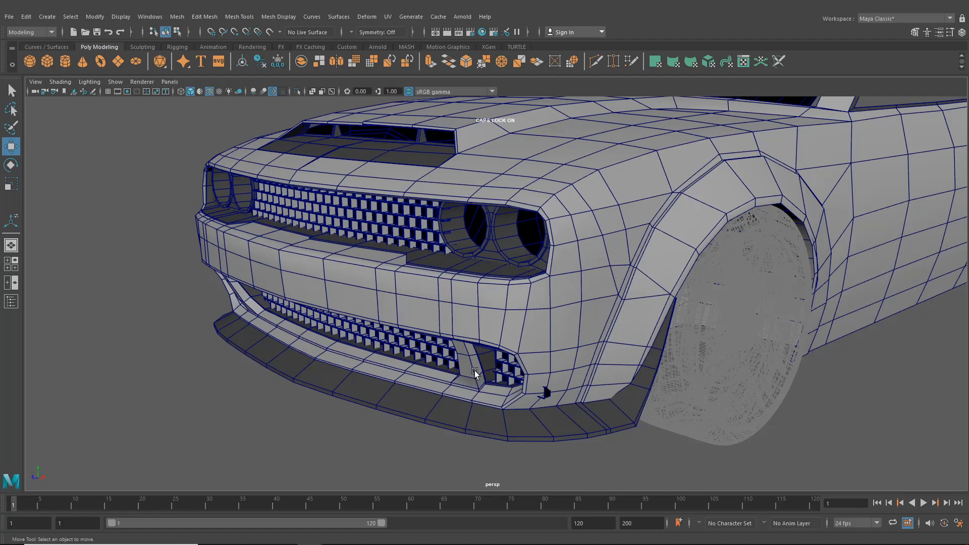
{"action": "left_click_drag", "start_coordinate": [477, 371], "coordinate": [591, 359], "text": "alt"}
{"action": "middle_click_drag", "start_coordinate": [592, 358], "coordinate": [433, 354], "text": "alt"}
- Select the lower bumper lattice and switch it to face mode in the front view, framing one outer end of the opening
{"action": "left_click", "coordinate": [332, 343]}
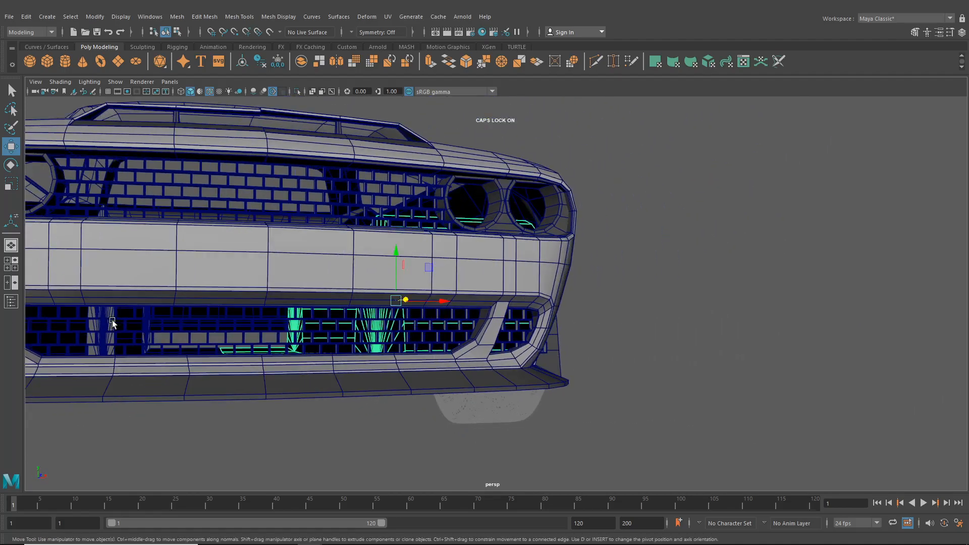
{"action": "left_click", "coordinate": [112, 324], "text": "shift"}
{"action": "left_click", "coordinate": [15, 260]}
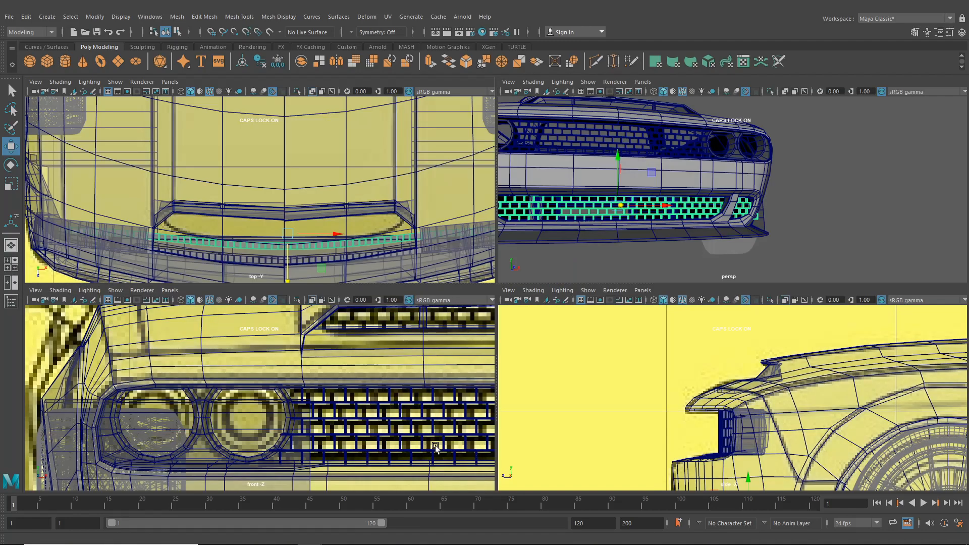
{"action": "key", "text": "space"}
{"action": "middle_click_drag", "start_coordinate": [482, 437], "coordinate": [317, 283], "text": "alt"}
{"action": "middle_click_drag", "start_coordinate": [304, 435], "coordinate": [494, 356], "text": "alt"}
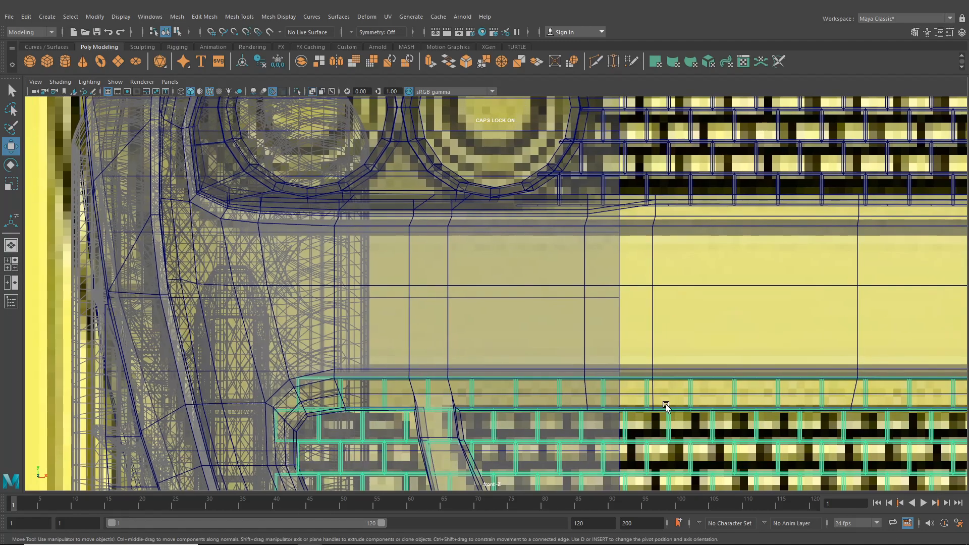
{"action": "right_click_drag", "start_coordinate": [665, 408], "coordinate": [664, 286]}
{"action": "middle_click_drag", "start_coordinate": [507, 357], "coordinate": [428, 242], "text": "alt"}
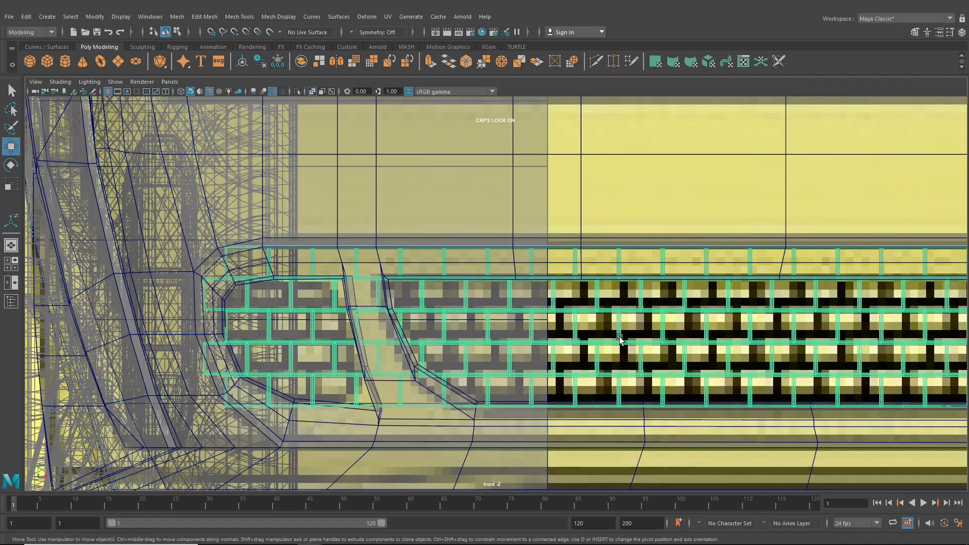
{"action": "right_click_drag", "start_coordinate": [619, 337], "coordinate": [474, 373]}
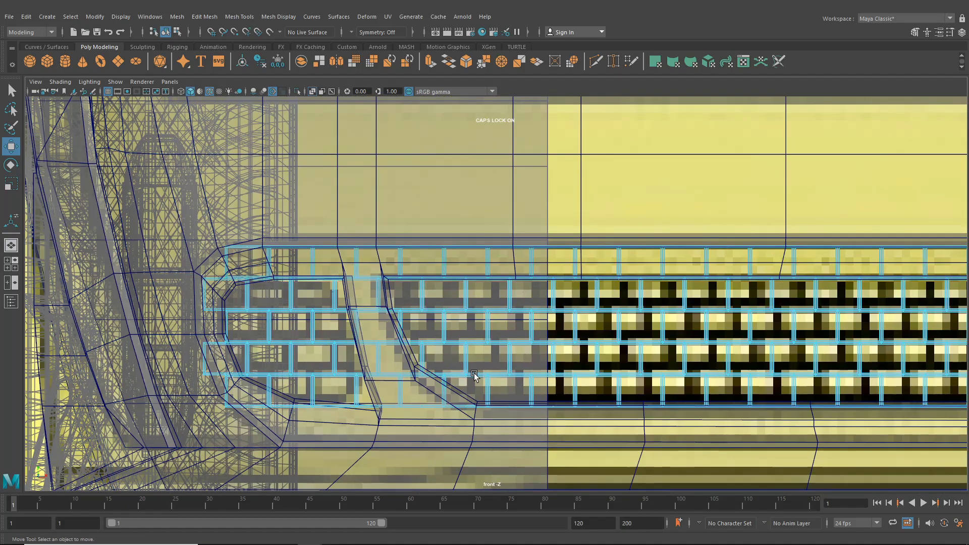
{"action": "middle_click_drag", "start_coordinate": [247, 407], "coordinate": [259, 369], "text": "alt"}
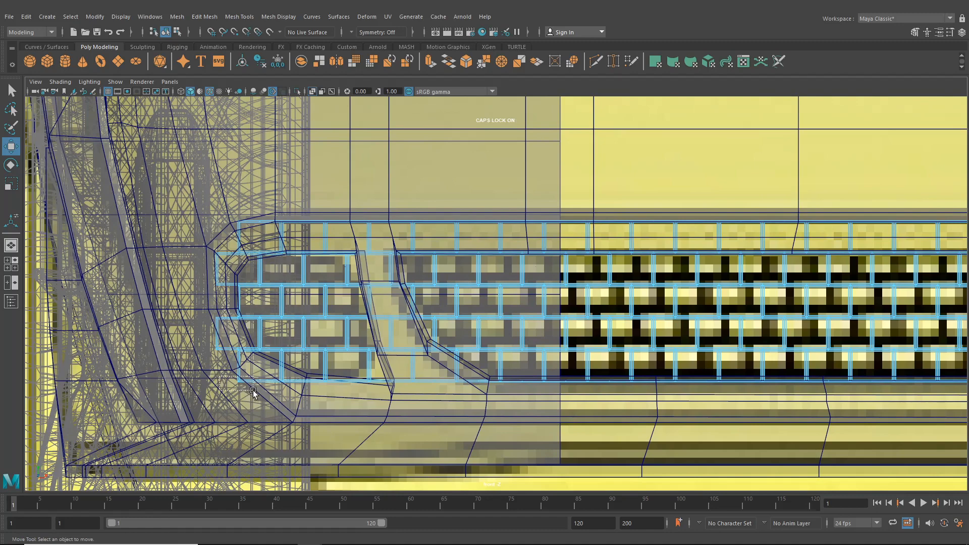
- Delete the lower lattice faces that stick out past this outer end of the bumper opening
{"action": "left_click_drag", "start_coordinate": [253, 389], "coordinate": [253, 391]}
{"action": "left_click", "coordinate": [250, 392]}
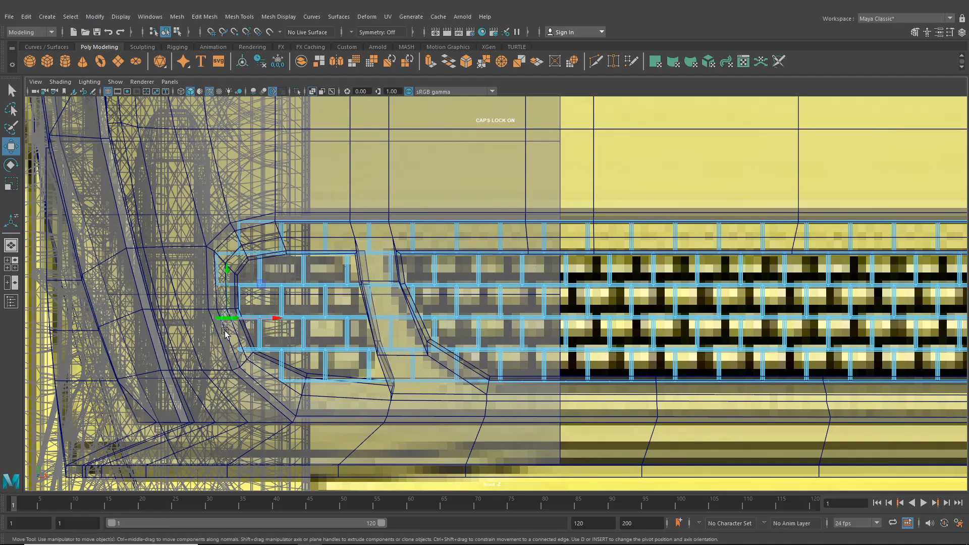
{"action": "left_click_drag", "start_coordinate": [201, 249], "coordinate": [225, 298]}
{"action": "left_click", "coordinate": [225, 298]}
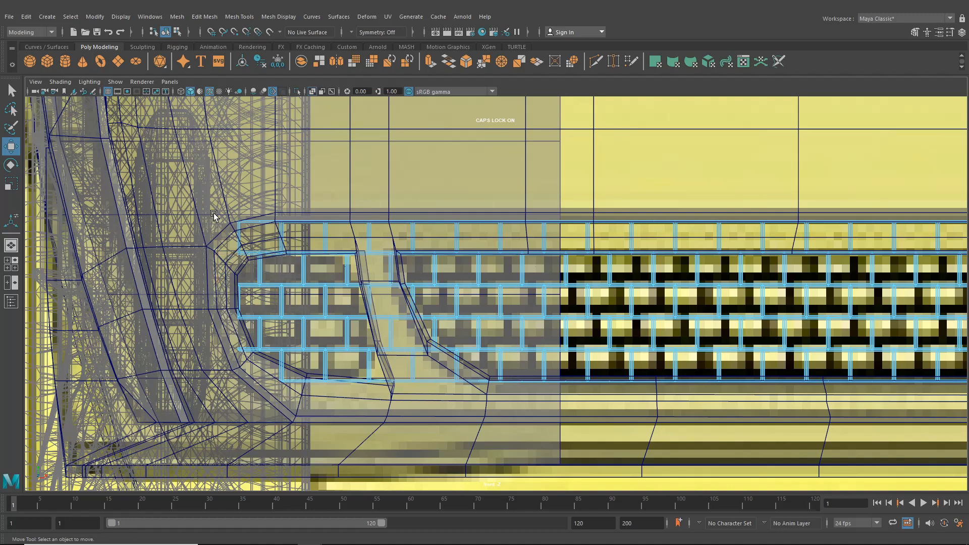
{"action": "left_click_drag", "start_coordinate": [253, 231], "coordinate": [254, 232]}
- Delete the lower lattice faces that stick out past the opposite end of the bumper opening, including the leftover piece at its lower corner
{"action": "scroll", "coordinate": [434, 305], "scroll_direction": "down", "scroll_amount": 10}
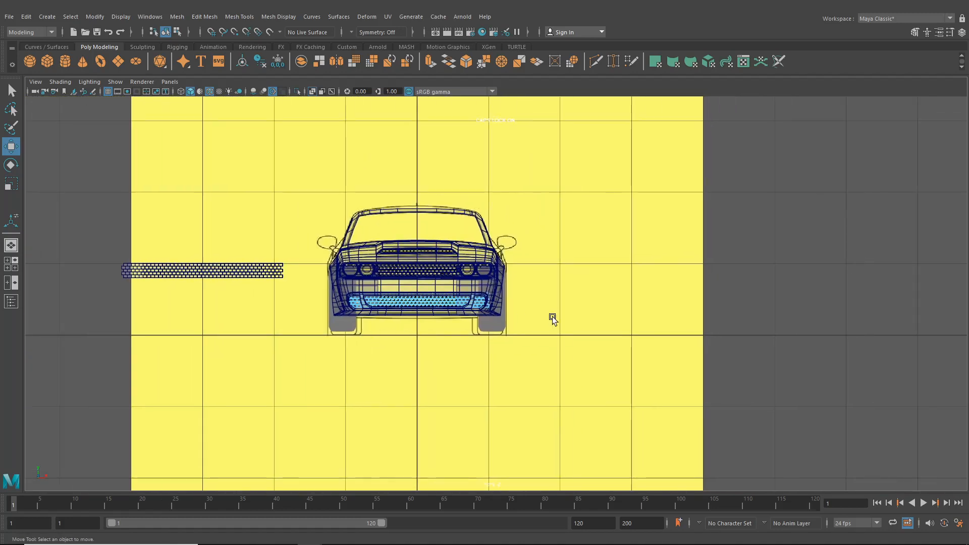
{"action": "scroll", "coordinate": [510, 319], "scroll_direction": "up", "scroll_amount": 10}
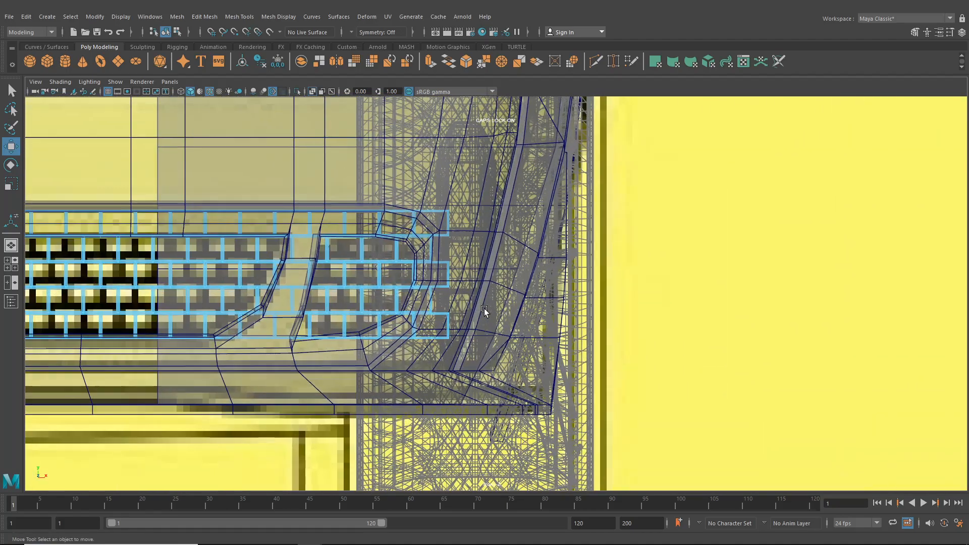
{"action": "scroll", "coordinate": [480, 334], "scroll_direction": "up", "scroll_amount": 2}
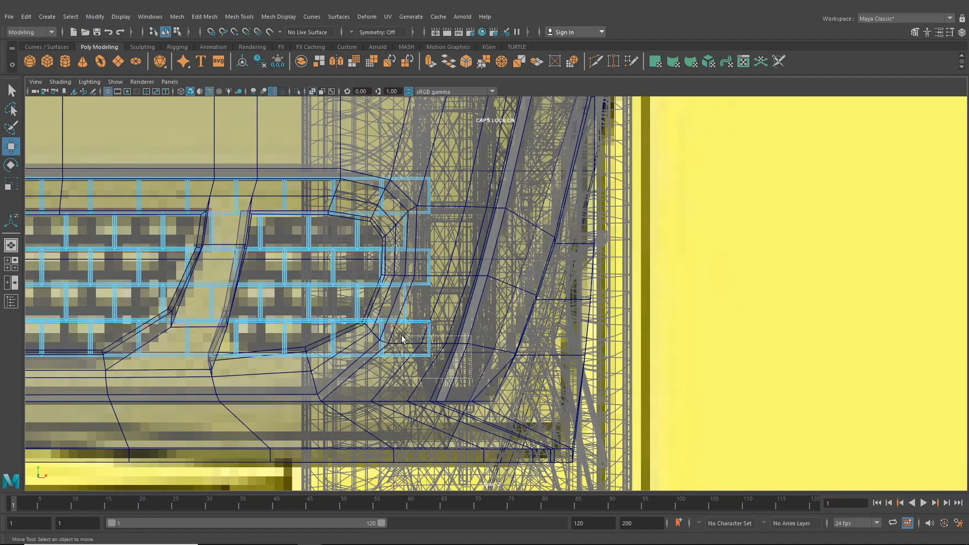
{"action": "left_click_drag", "start_coordinate": [402, 335], "coordinate": [406, 347], "text": "ctrl"}
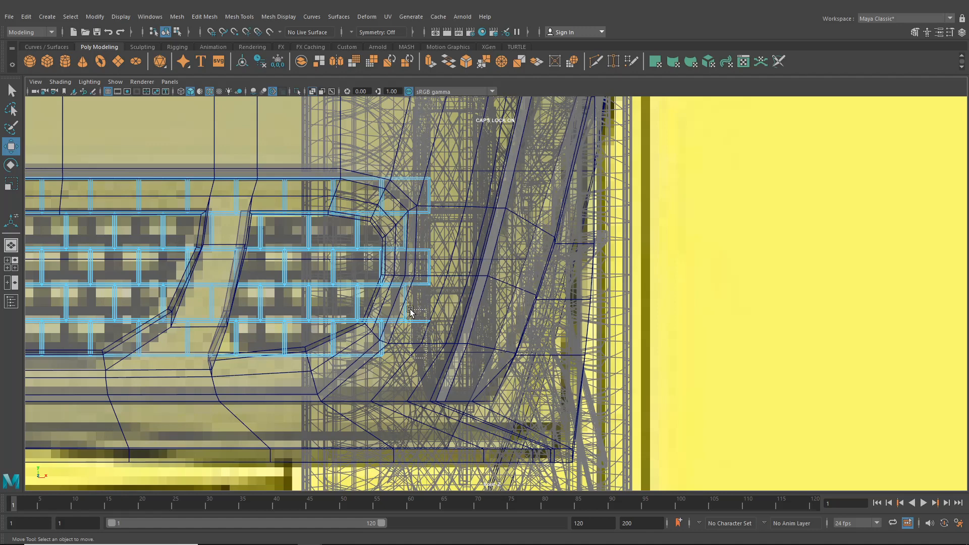
{"action": "left_click_drag", "start_coordinate": [410, 309], "coordinate": [397, 276]}
{"action": "key", "text": "Delete"}
{"action": "left_click_drag", "start_coordinate": [418, 164], "coordinate": [418, 164]}
{"action": "key", "text": "Delete"}
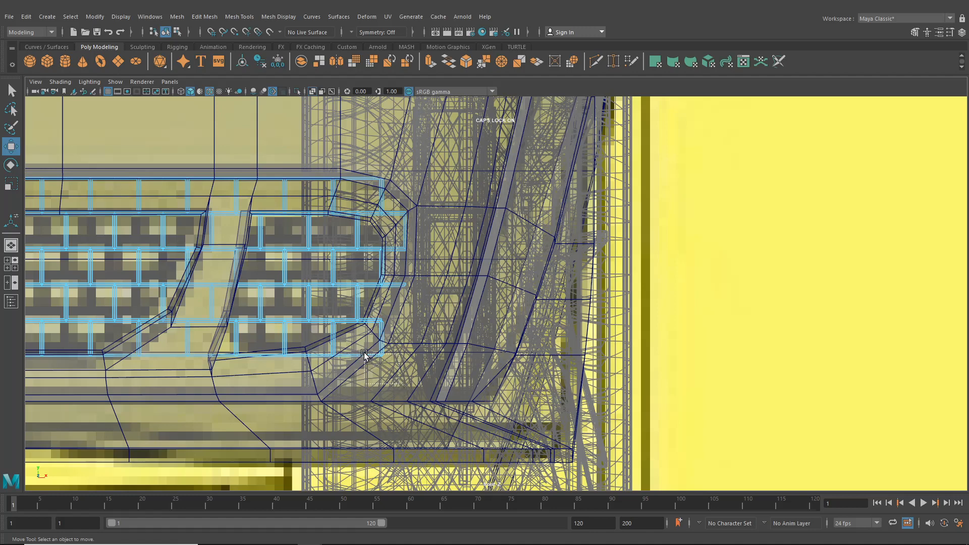
{"action": "left_click_drag", "start_coordinate": [364, 353], "coordinate": [364, 350]}
{"action": "key", "text": "Delete"}
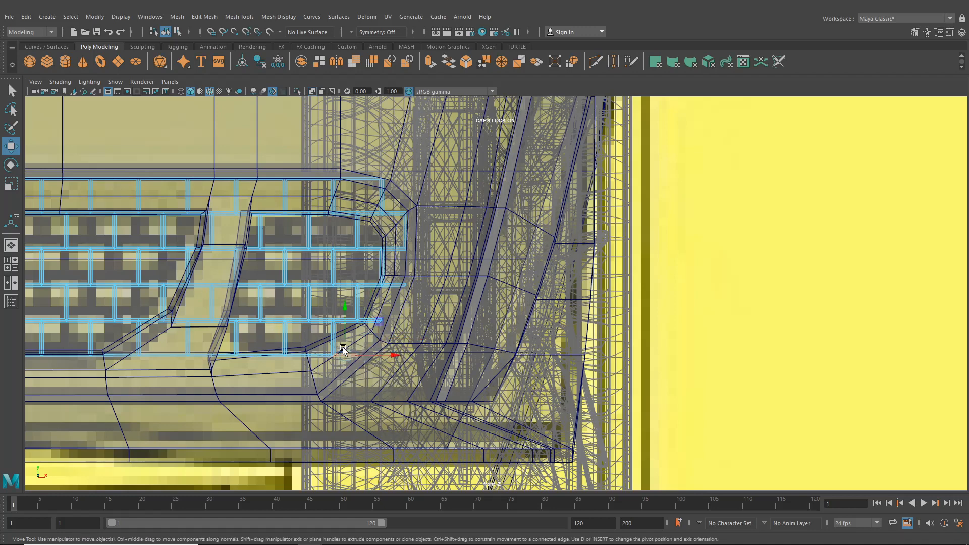
- Return to object mode in the perspective view and examine how the upper lattice meets the headlight housing
{"action": "scroll", "coordinate": [256, 341], "scroll_direction": "down", "scroll_amount": 5}
{"action": "scroll", "coordinate": [252, 337], "scroll_direction": "up", "scroll_amount": 4}
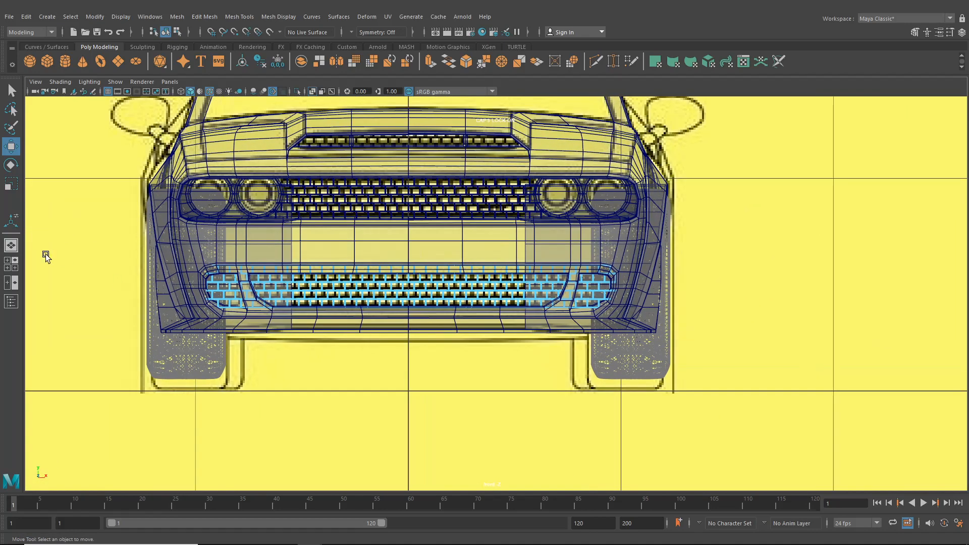
{"action": "left_click", "coordinate": [11, 246]}
{"action": "scroll", "coordinate": [384, 258], "scroll_direction": "down", "scroll_amount": 3}
{"action": "left_click_drag", "start_coordinate": [377, 270], "coordinate": [298, 275], "text": "alt"}
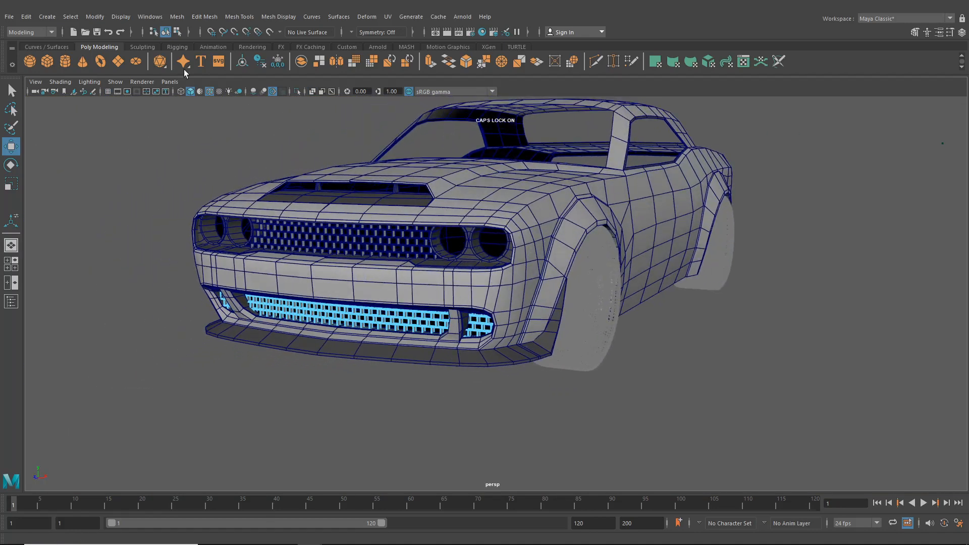
{"action": "left_click", "coordinate": [165, 34]}
{"action": "left_click_drag", "start_coordinate": [190, 229], "coordinate": [433, 310], "text": "alt"}
{"action": "scroll", "coordinate": [433, 309], "scroll_direction": "up", "scroll_amount": 10}
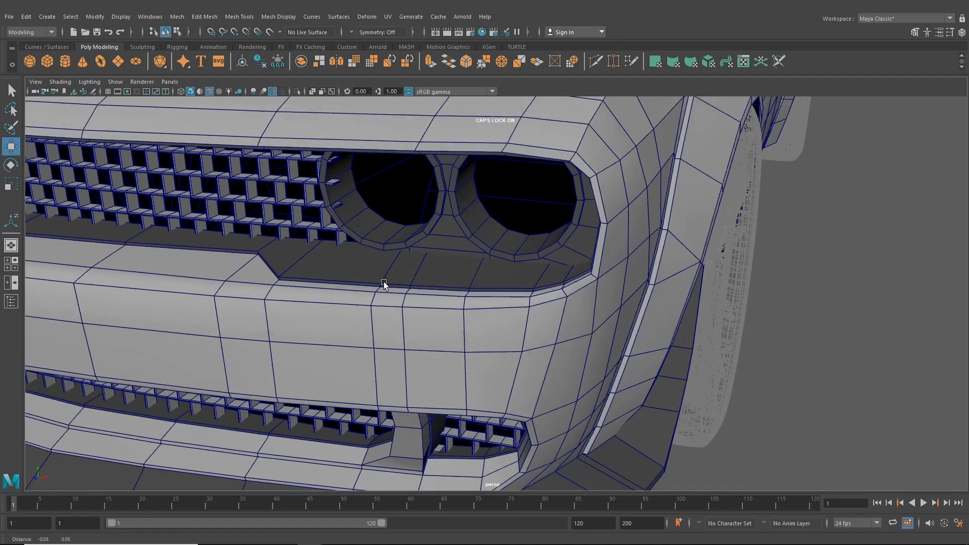
{"action": "middle_click_drag", "start_coordinate": [384, 281], "coordinate": [413, 317], "text": "alt"}
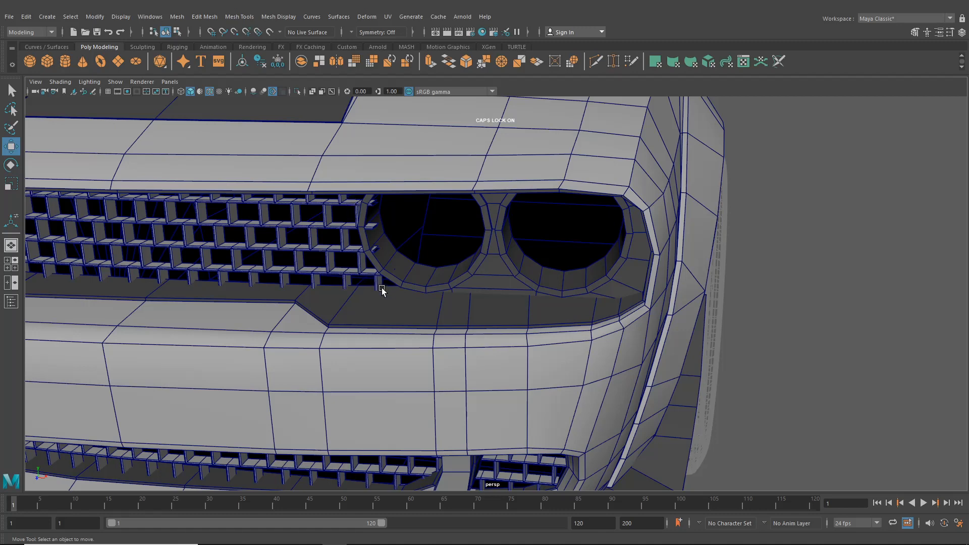
{"action": "left_click_drag", "start_coordinate": [368, 262], "coordinate": [427, 269], "text": "alt"}
- Duplicate the double headlight housing, move the copy out beside the car, and switch it to face mode
{"action": "left_click", "coordinate": [439, 266]}
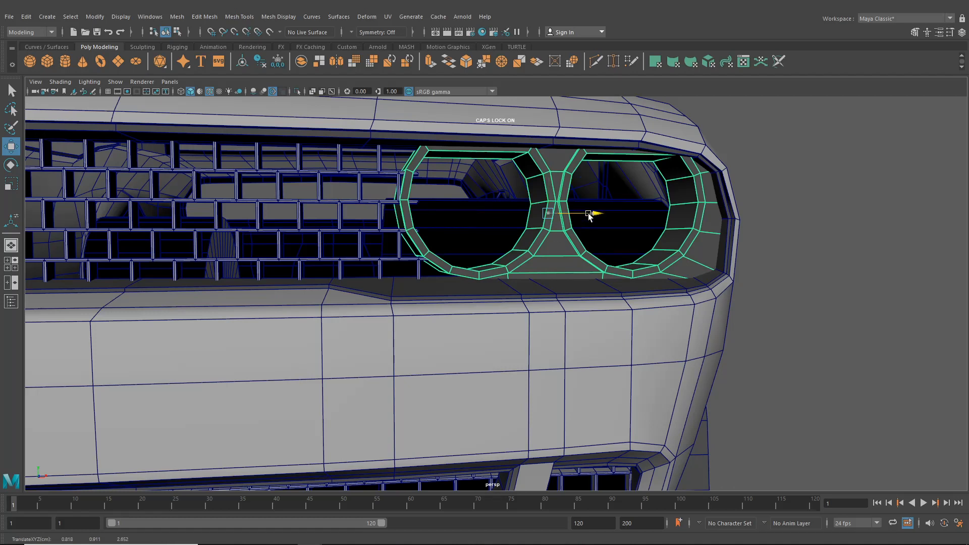
{"action": "left_click_drag", "start_coordinate": [586, 218], "coordinate": [577, 217]}
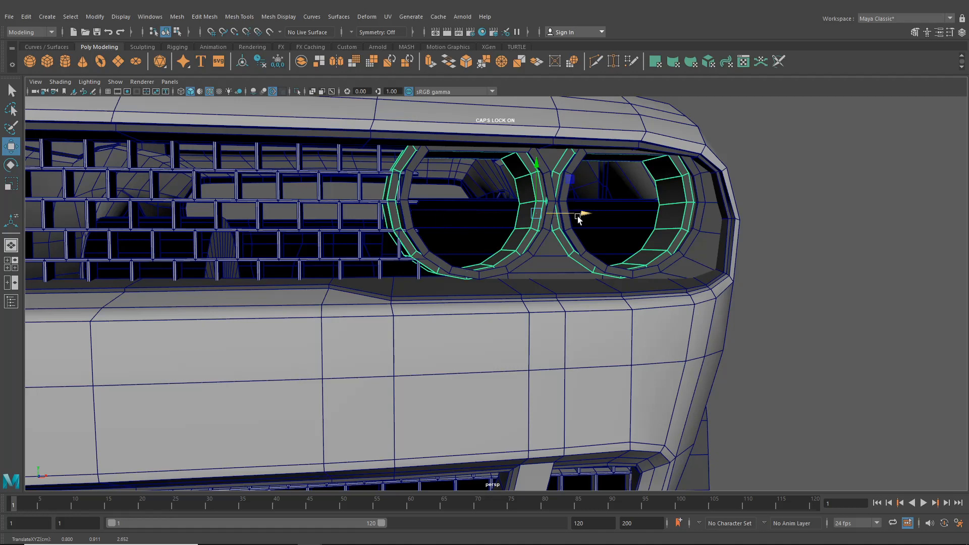
{"action": "left_click_drag", "start_coordinate": [578, 217], "coordinate": [644, 357]}
{"action": "right_click", "coordinate": [544, 277]}
- Delete the copied housing's outer, lower and central faces, keeping only the curved rim section nearest the grille
{"action": "left_click_drag", "start_coordinate": [736, 360], "coordinate": [457, 223]}
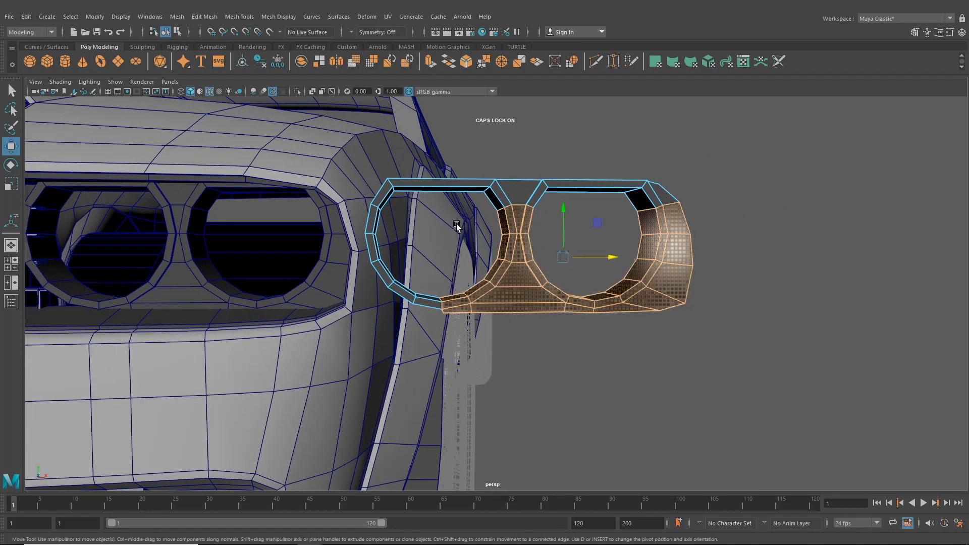
{"action": "key", "text": "Delete"}
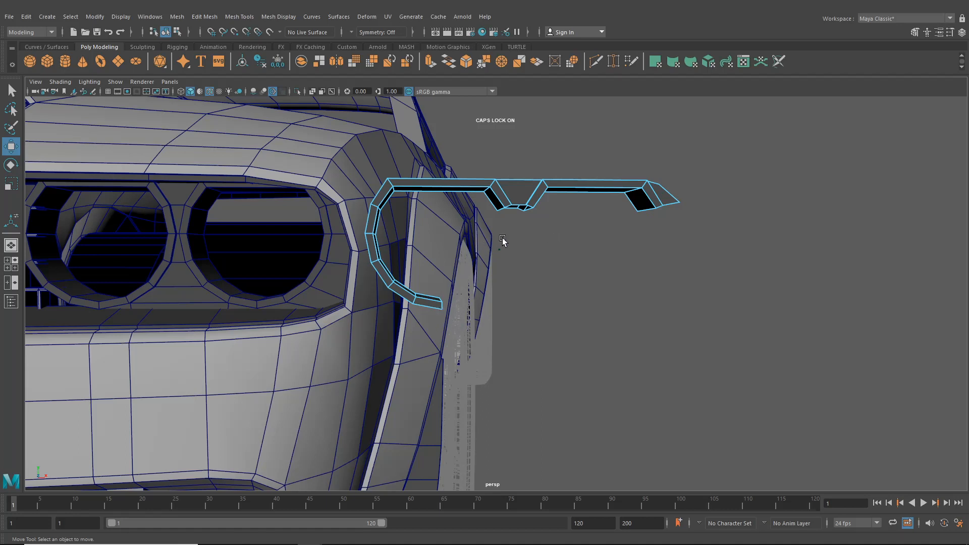
{"action": "left_click_drag", "start_coordinate": [531, 173], "coordinate": [566, 163]}
{"action": "key", "text": "Delete"}
{"action": "left_click_drag", "start_coordinate": [622, 228], "coordinate": [578, 272]}
{"action": "key", "text": "Delete"}
{"action": "scroll", "coordinate": [578, 272], "scroll_direction": "up", "scroll_amount": 3}
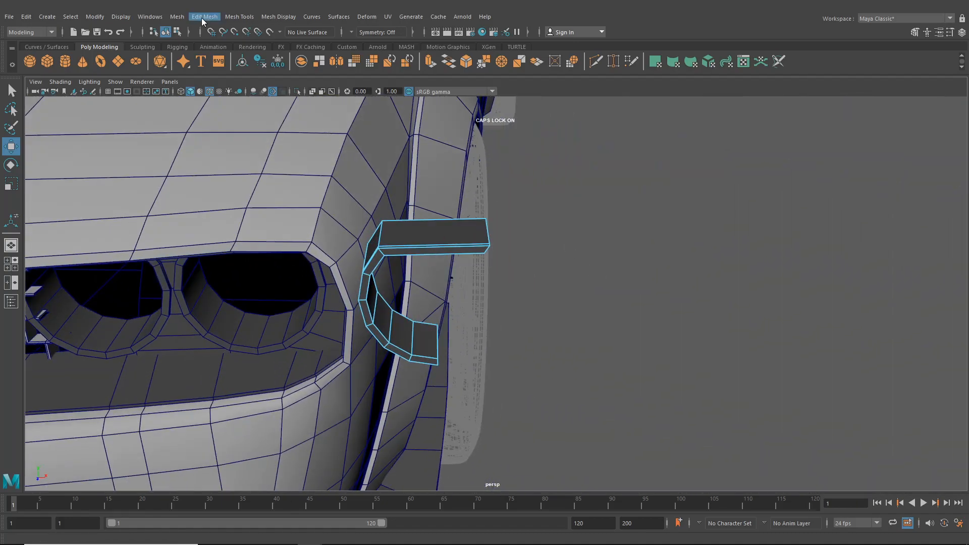
{"action": "left_click", "coordinate": [203, 17]}
{"action": "mouse_move", "coordinate": [177, 17]}
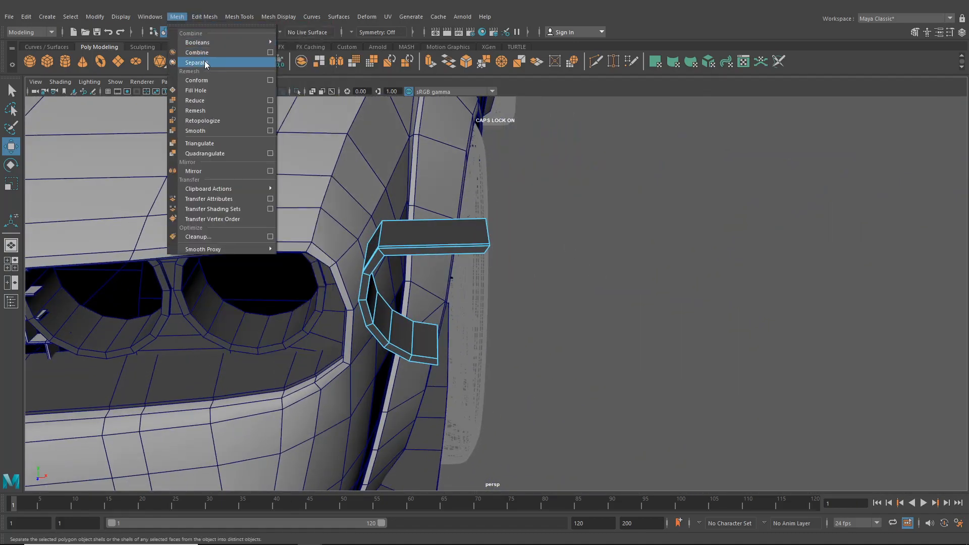
{"action": "left_click", "coordinate": [239, 17]}
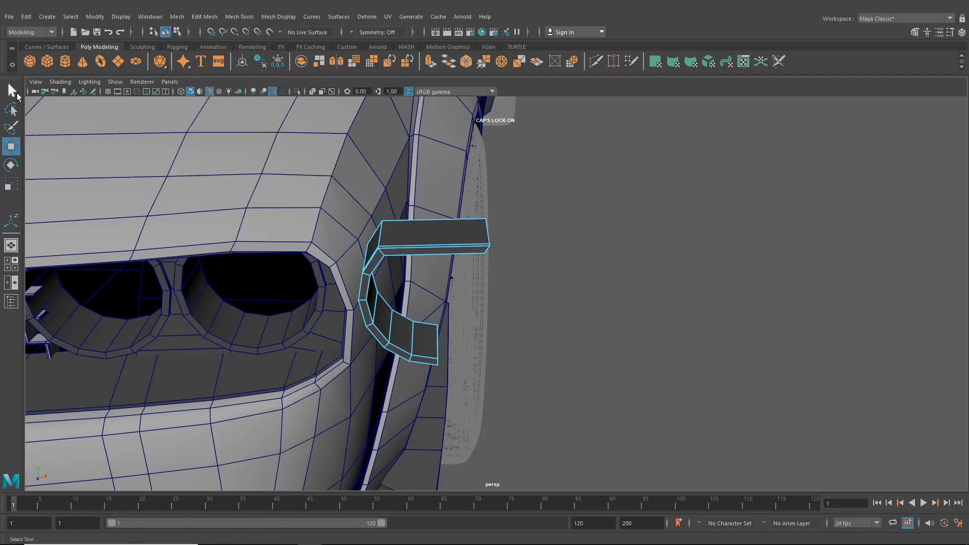
- In object mode, move the curved rim piece back beside the inner headlight so it covers the upper lattice's end
{"action": "left_click", "coordinate": [166, 32]}
{"action": "scroll", "coordinate": [569, 262], "scroll_direction": "down", "scroll_amount": 2}
{"action": "middle_click_drag", "start_coordinate": [569, 262], "coordinate": [623, 231], "text": "alt"}
{"action": "left_click_drag", "start_coordinate": [614, 261], "coordinate": [496, 274]}
{"action": "scroll", "coordinate": [545, 255], "scroll_direction": "up", "scroll_amount": 3}
{"action": "left_click_drag", "start_coordinate": [549, 222], "coordinate": [493, 324]}
{"action": "left_click", "coordinate": [577, 314]}
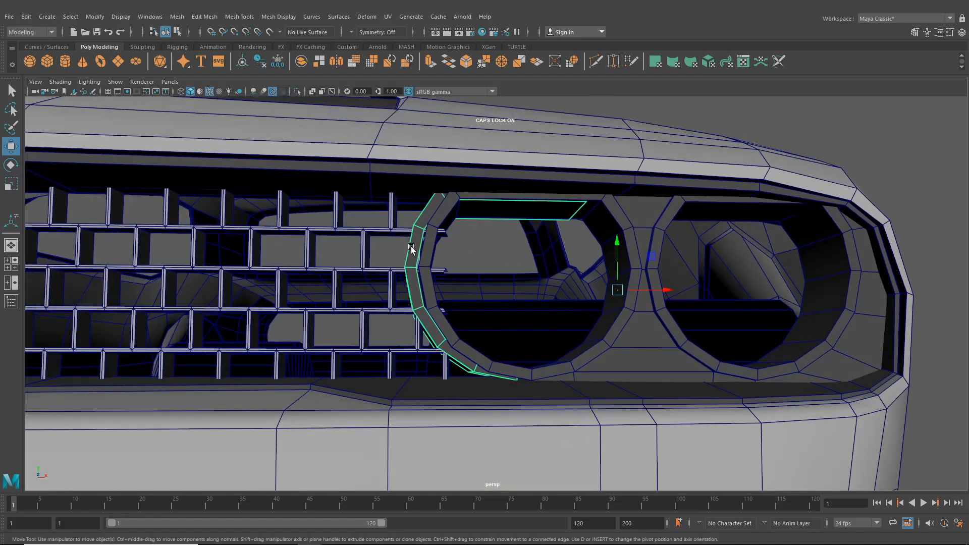
- Delete the flat upper face left over on the curved rim piece
{"action": "right_click_drag", "start_coordinate": [411, 249], "coordinate": [412, 275]}
{"action": "left_click", "coordinate": [553, 208]}
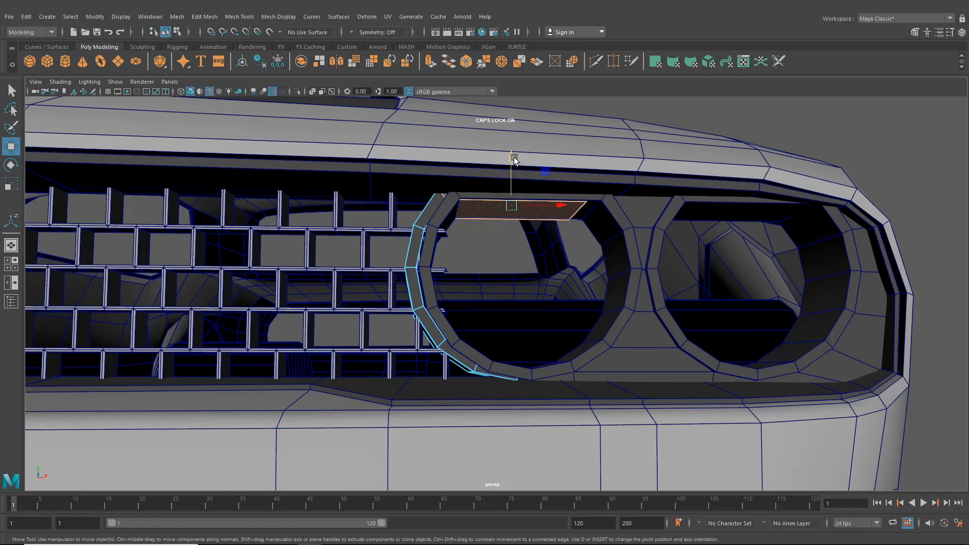
{"action": "key", "text": "Delete"}
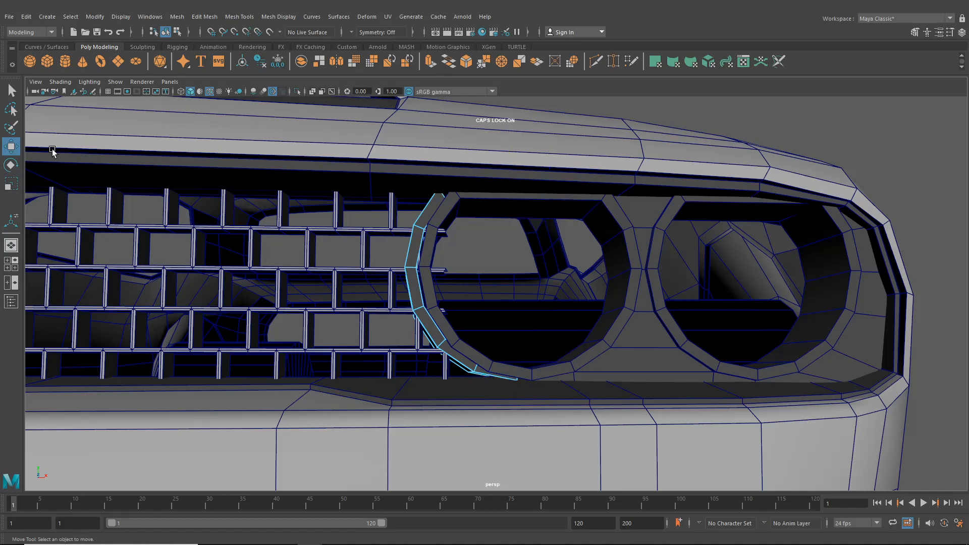
{"action": "key", "text": "space"}
{"action": "key", "text": "space"}
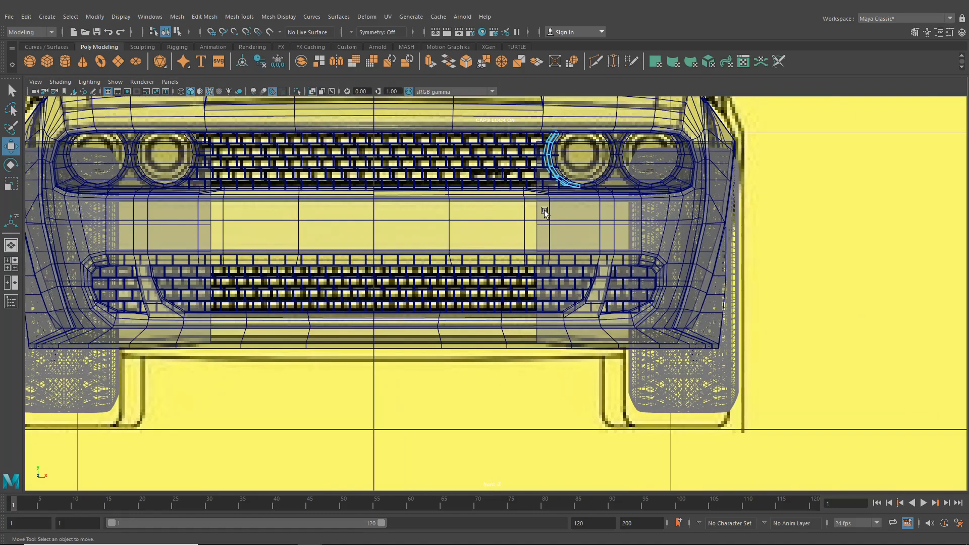
{"action": "middle_click_drag", "start_coordinate": [545, 210], "coordinate": [426, 280], "text": "alt"}
{"action": "left_click", "coordinate": [12, 148]}
{"action": "scroll", "coordinate": [437, 194], "scroll_direction": "up", "scroll_amount": 3}
{"action": "middle_click_drag", "start_coordinate": [449, 180], "coordinate": [490, 263], "text": "alt"}
{"action": "scroll", "coordinate": [453, 258], "scroll_direction": "up", "scroll_amount": 5}
{"action": "right_click_drag", "start_coordinate": [393, 244], "coordinate": [356, 237]}
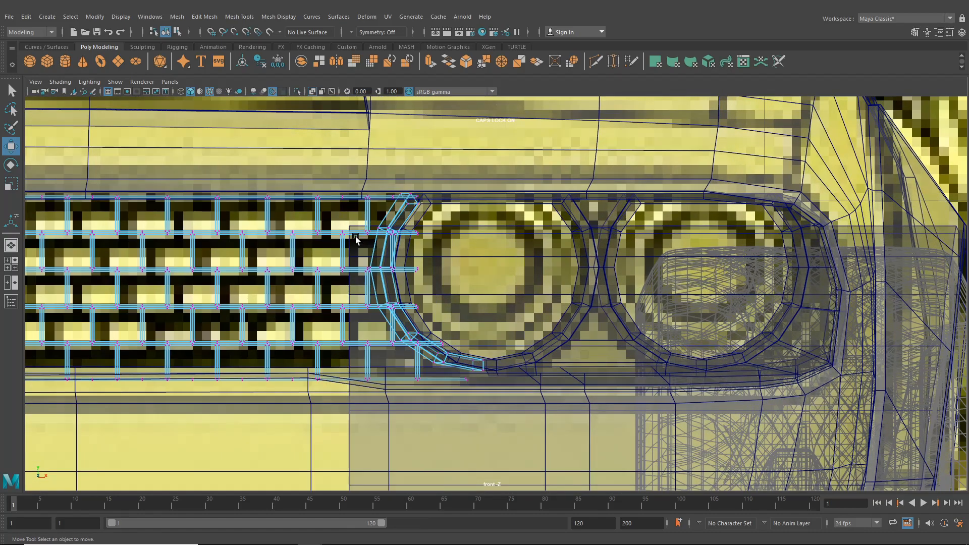
{"action": "middle_click_drag", "start_coordinate": [366, 235], "coordinate": [372, 244], "text": "alt"}
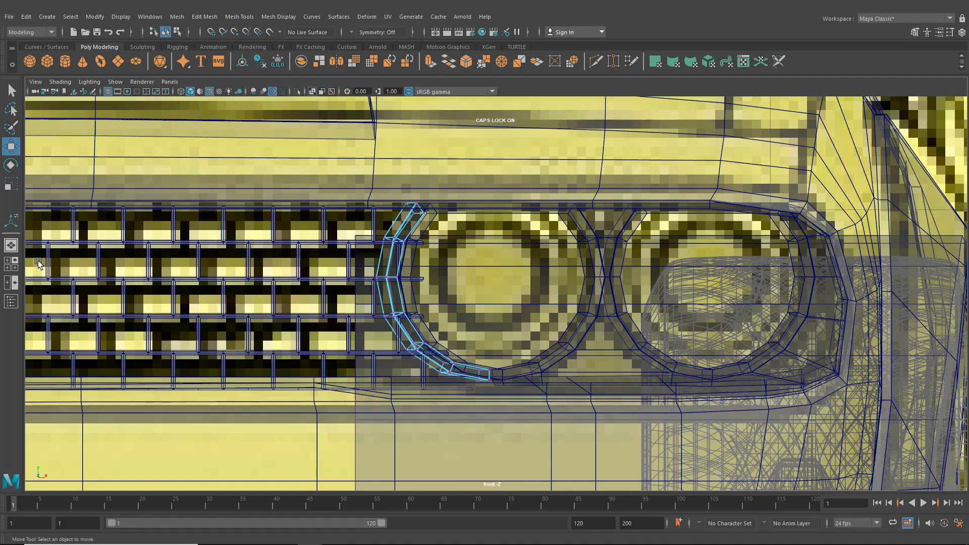
- From behind the grille in the perspective view, delete the deep inner and outer wall face loops of the curved rim piece
{"action": "left_click", "coordinate": [11, 245]}
{"action": "left_click_drag", "start_coordinate": [232, 256], "coordinate": [554, 261], "text": "alt"}
{"action": "right_click_drag", "start_coordinate": [556, 260], "coordinate": [589, 286]}
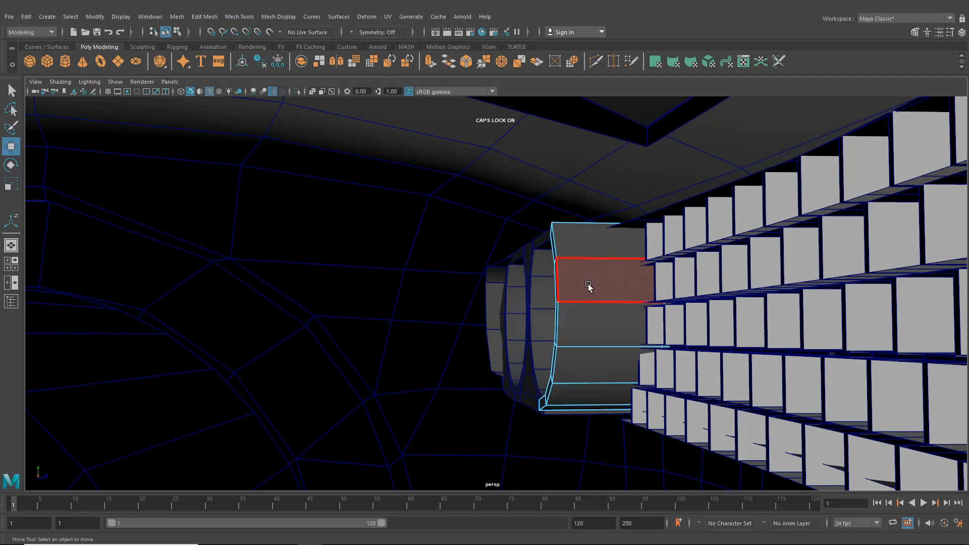
{"action": "left_click", "coordinate": [588, 286]}
{"action": "double_click", "coordinate": [597, 327], "text": "shift"}
{"action": "key", "text": "Delete"}
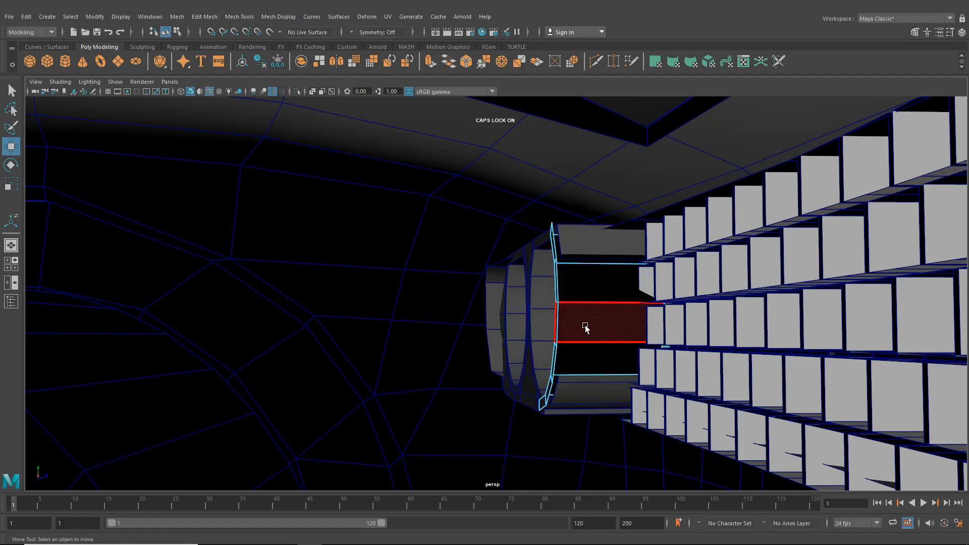
{"action": "left_click", "coordinate": [585, 326]}
{"action": "double_click", "coordinate": [593, 298], "text": "shift"}
{"action": "key", "text": "Delete"}
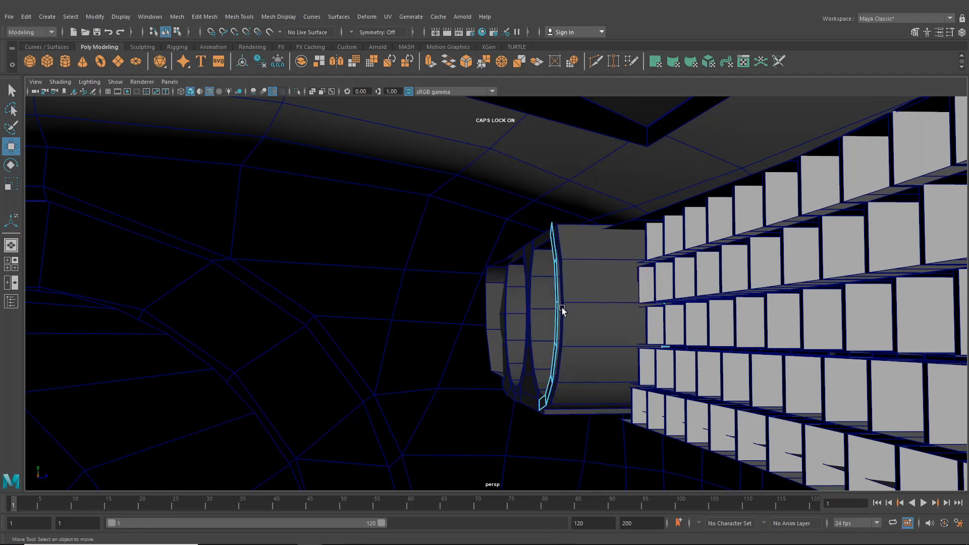
{"action": "key", "text": "Delete"}
- Delete the narrow face loop along the rim piece's grille-side edge, leaving a single curved strip of front faces
{"action": "left_click_drag", "start_coordinate": [607, 337], "coordinate": [511, 325], "text": "alt"}
{"action": "left_click", "coordinate": [508, 314]}
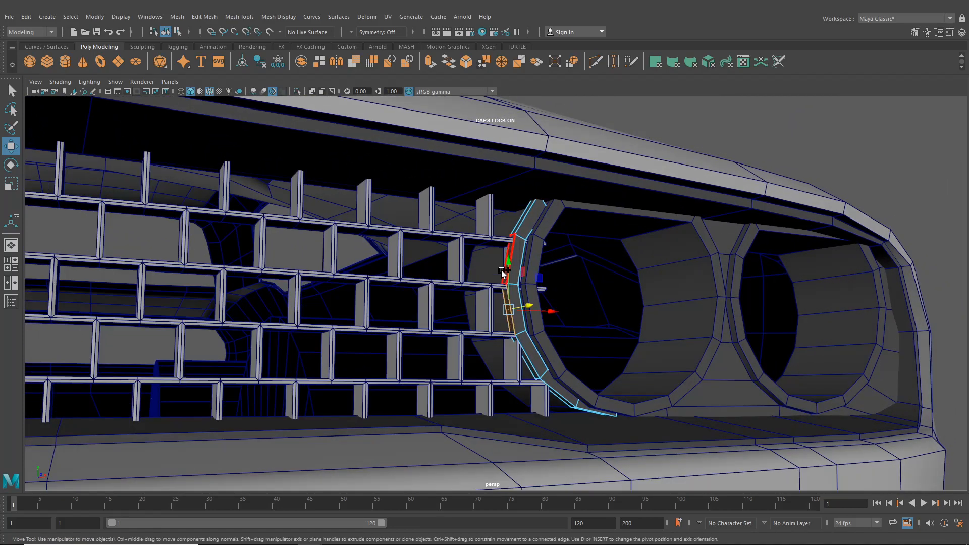
{"action": "double_click", "coordinate": [503, 270], "text": "shift"}
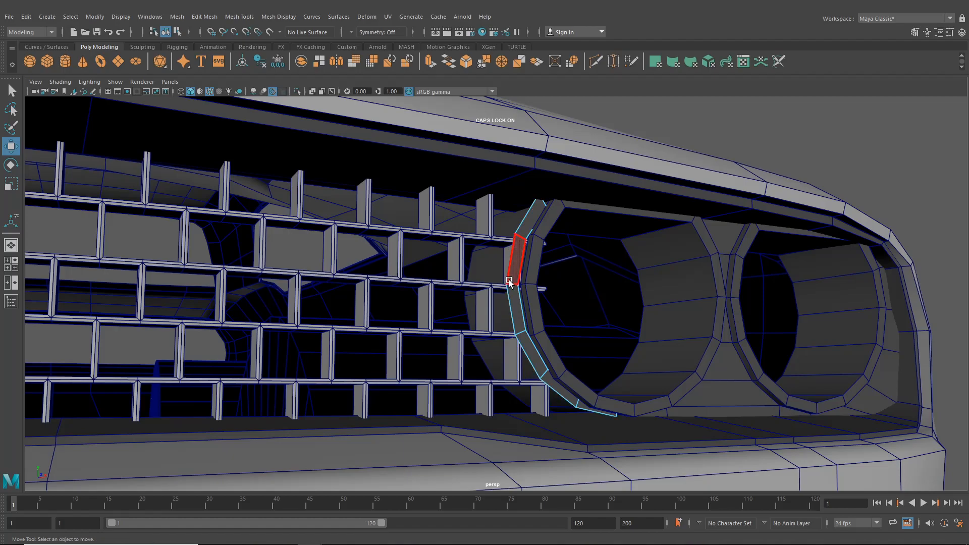
{"action": "left_click_drag", "start_coordinate": [512, 267], "coordinate": [525, 305], "text": "alt"}
- In the front view, raise the curved strip's upper end vertices above the opening's edge and shift the inner one toward the lattice
{"action": "left_click", "coordinate": [6, 267]}
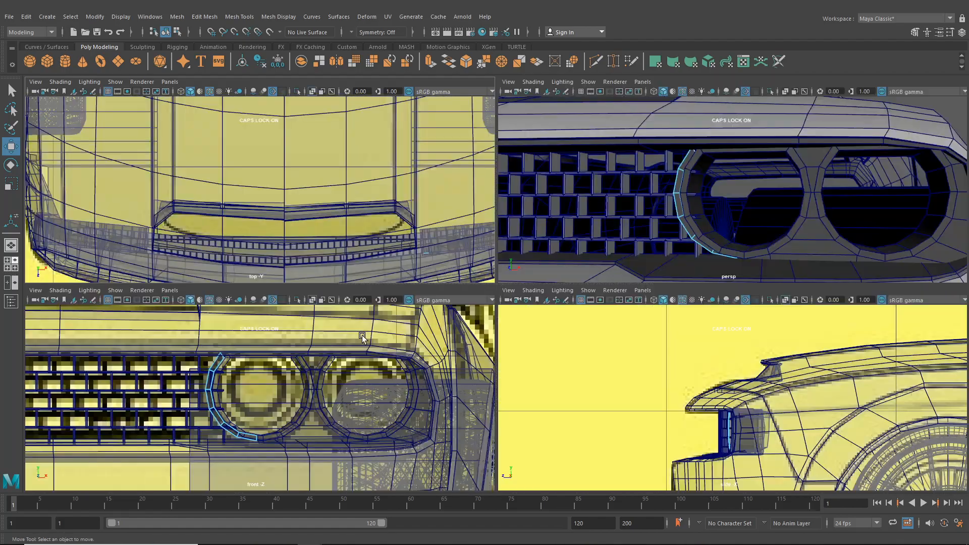
{"action": "key", "text": "space"}
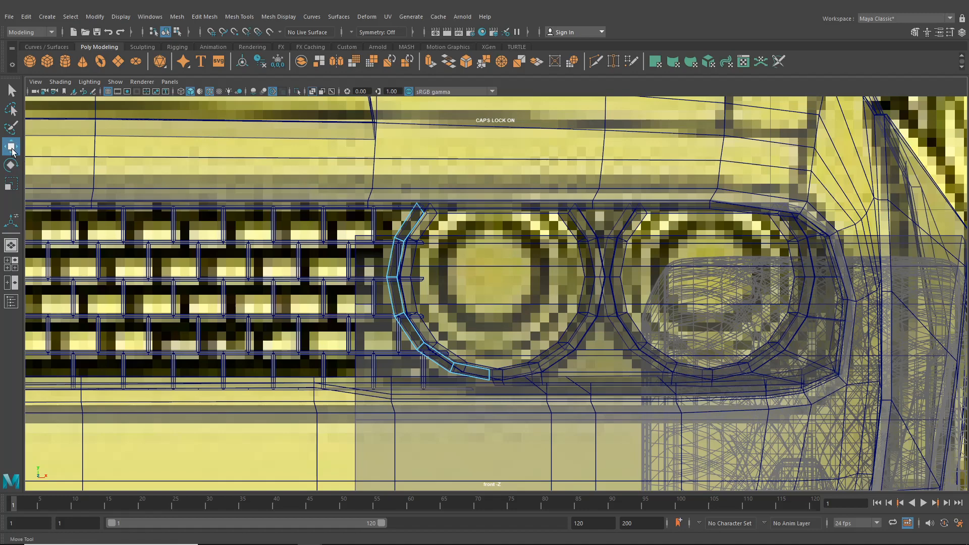
{"action": "middle_click_drag", "start_coordinate": [359, 254], "coordinate": [412, 279], "text": "alt"}
{"action": "scroll", "coordinate": [429, 293], "scroll_direction": "up", "scroll_amount": 2}
{"action": "right_click_drag", "start_coordinate": [430, 293], "coordinate": [382, 257]}
{"action": "middle_click_drag", "start_coordinate": [465, 223], "coordinate": [468, 259], "text": "alt"}
{"action": "scroll", "coordinate": [469, 259], "scroll_direction": "up", "scroll_amount": 5}
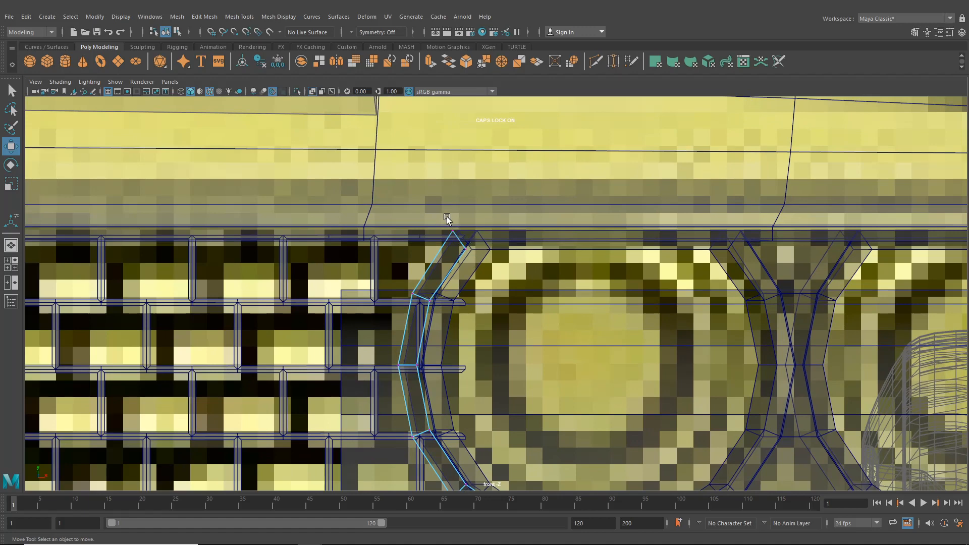
{"action": "left_click_drag", "start_coordinate": [444, 215], "coordinate": [488, 277]}
{"action": "left_click_drag", "start_coordinate": [459, 241], "coordinate": [461, 222]}
{"action": "left_click_drag", "start_coordinate": [492, 236], "coordinate": [487, 235]}
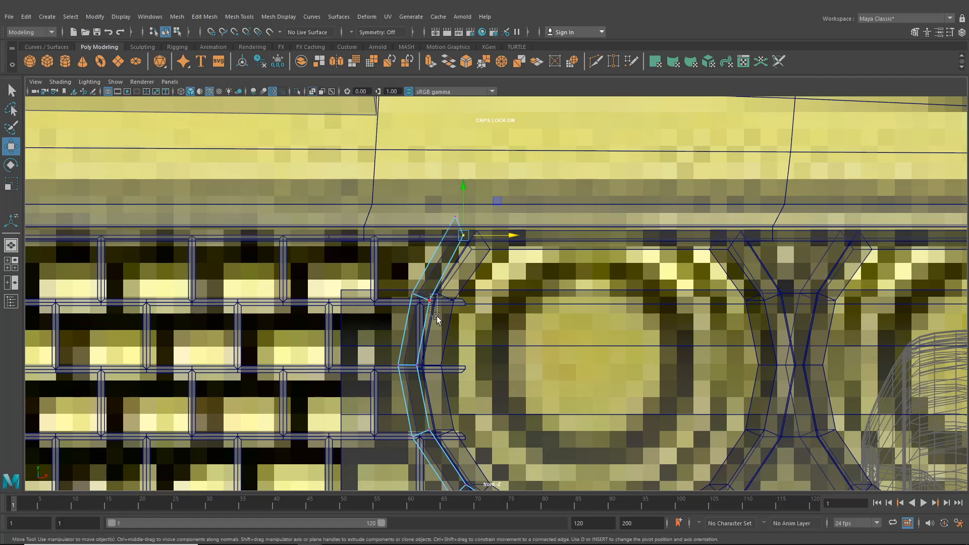
- Narrow the curved strip by shifting its three middle headlight-side vertices toward the lattice
{"action": "left_click_drag", "start_coordinate": [437, 310], "coordinate": [428, 301]}
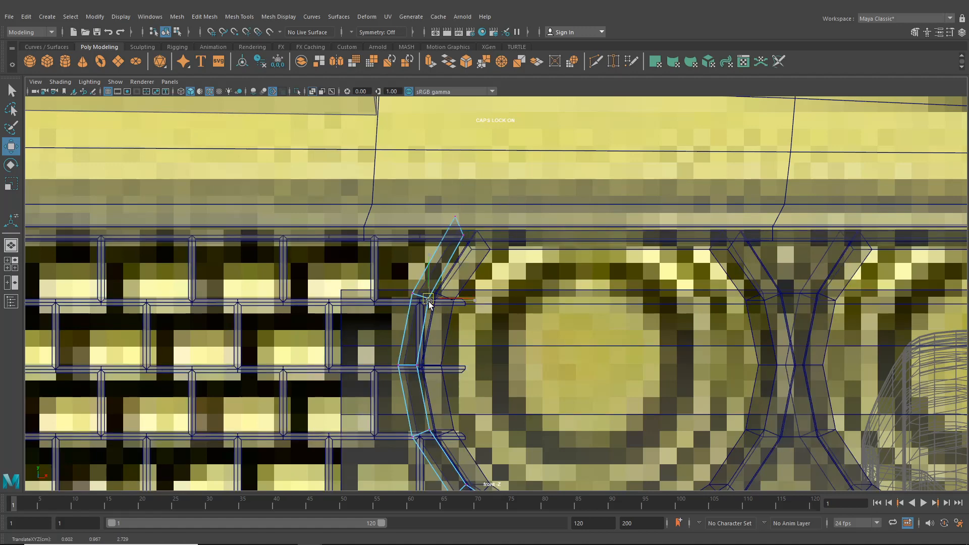
{"action": "middle_click_drag", "start_coordinate": [413, 320], "coordinate": [418, 286], "text": "alt"}
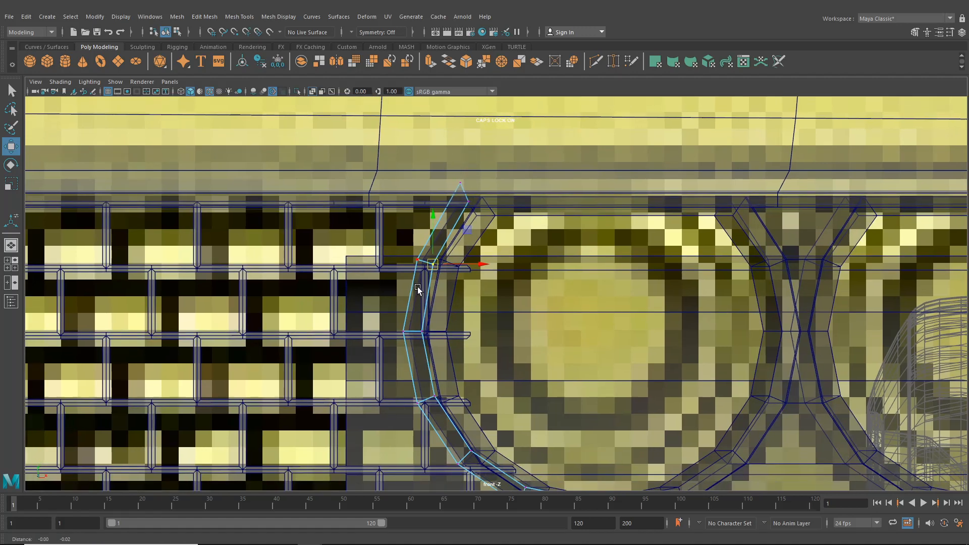
{"action": "left_click_drag", "start_coordinate": [428, 340], "coordinate": [451, 331]}
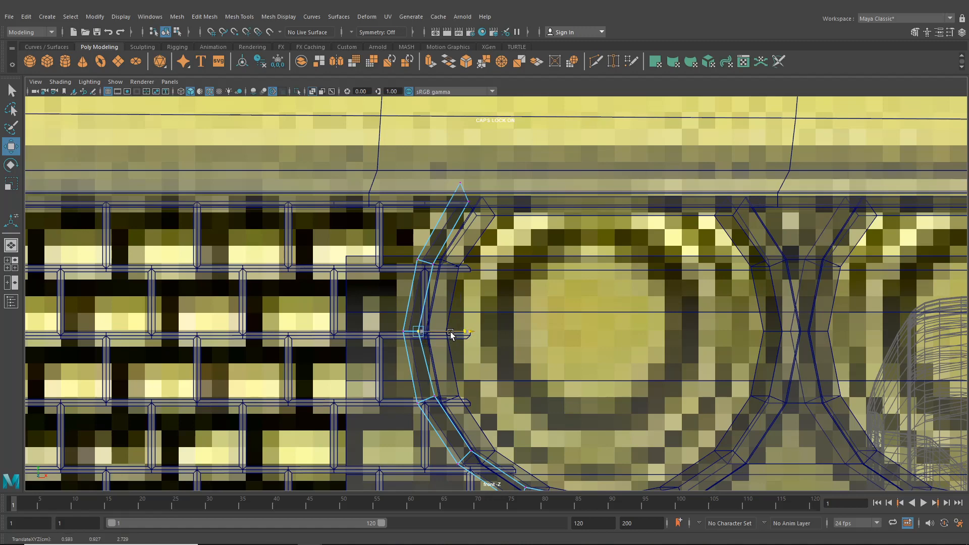
{"action": "left_click_drag", "start_coordinate": [442, 401], "coordinate": [434, 399]}
{"action": "middle_click_drag", "start_coordinate": [472, 434], "coordinate": [459, 351], "text": "alt"}
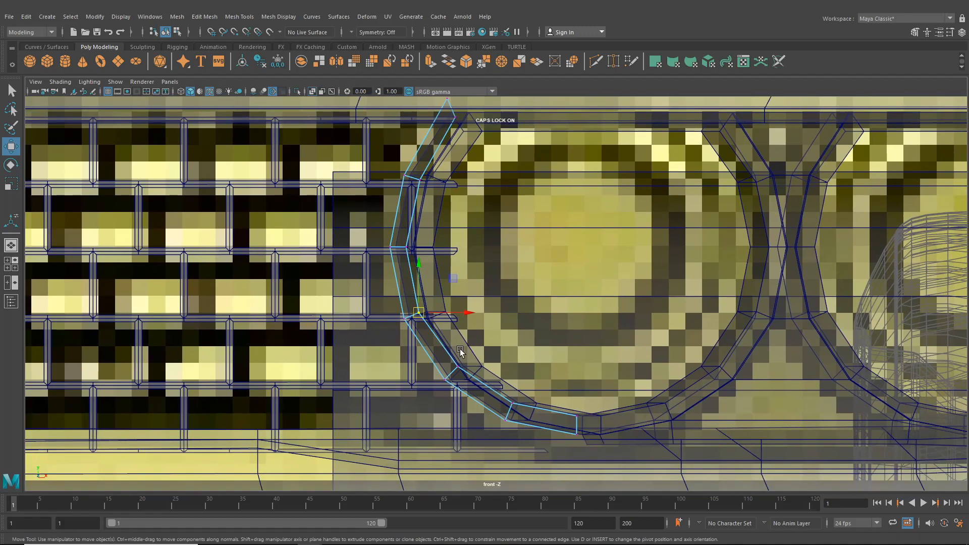
- Move the vertex pairs at the curved strip's two lower bends outward from the headlight ring, down toward the lattice
{"action": "left_click", "coordinate": [459, 371]}
{"action": "left_click_drag", "start_coordinate": [461, 373], "coordinate": [505, 417]}
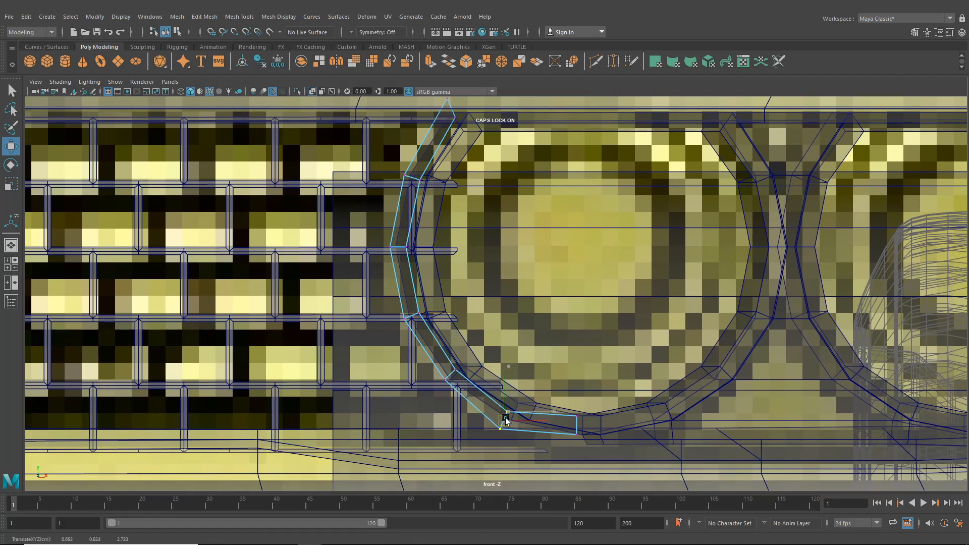
{"action": "left_click", "coordinate": [451, 380]}
{"action": "left_click_drag", "start_coordinate": [452, 383], "coordinate": [524, 454]}
{"action": "left_click", "coordinate": [407, 317]}
{"action": "mouse_move", "coordinate": [504, 419]}
{"action": "left_mouse_down"}
{"action": "mouse_move", "coordinate": [493, 429]}
{"action": "mouse_move", "coordinate": [502, 432]}
{"action": "left_mouse_up"}
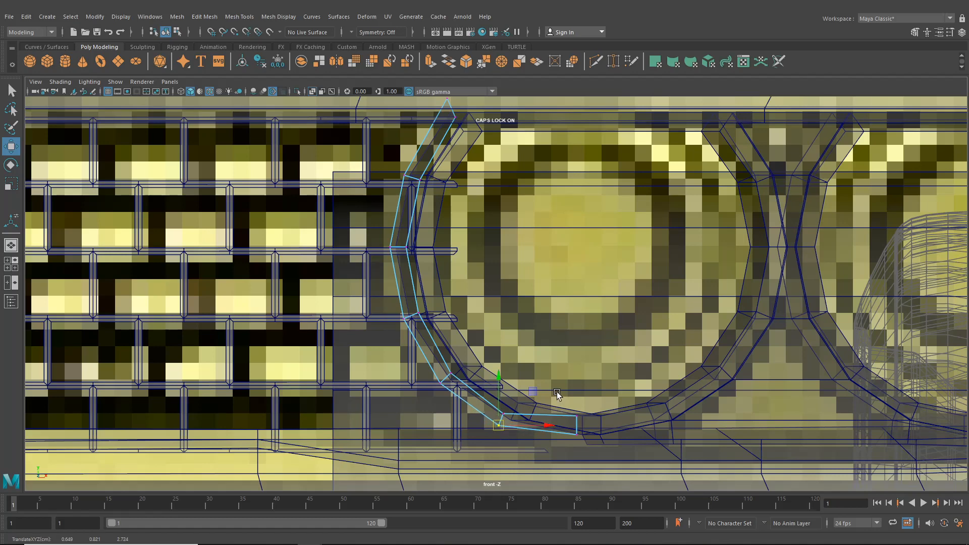
- Reposition the strip's lower end vertices at the opening's lower edge and lower the two neighbouring bend pairs to match
{"action": "left_click_drag", "start_coordinate": [555, 395], "coordinate": [555, 446]}
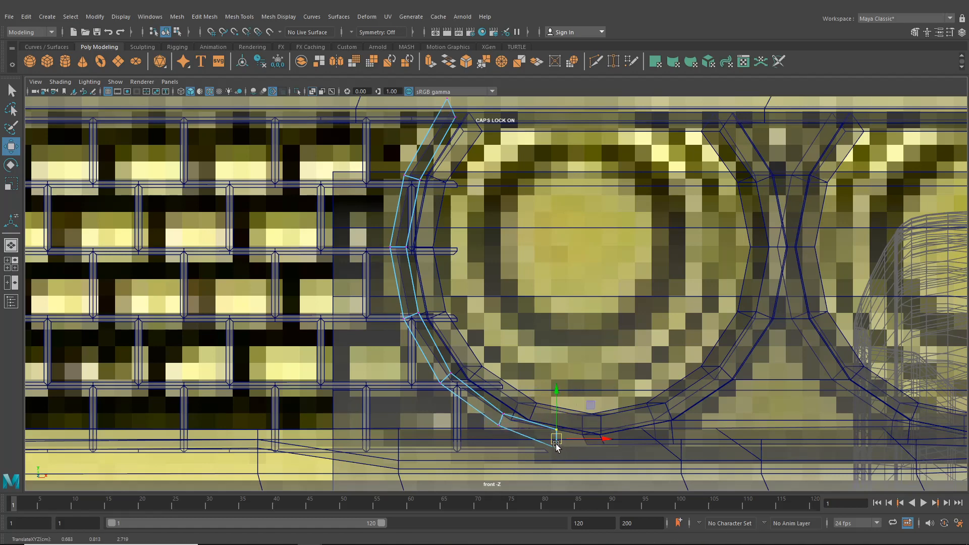
{"action": "middle_click_drag", "start_coordinate": [577, 475], "coordinate": [563, 448], "text": "alt"}
{"action": "left_click_drag", "start_coordinate": [538, 420], "coordinate": [495, 413]}
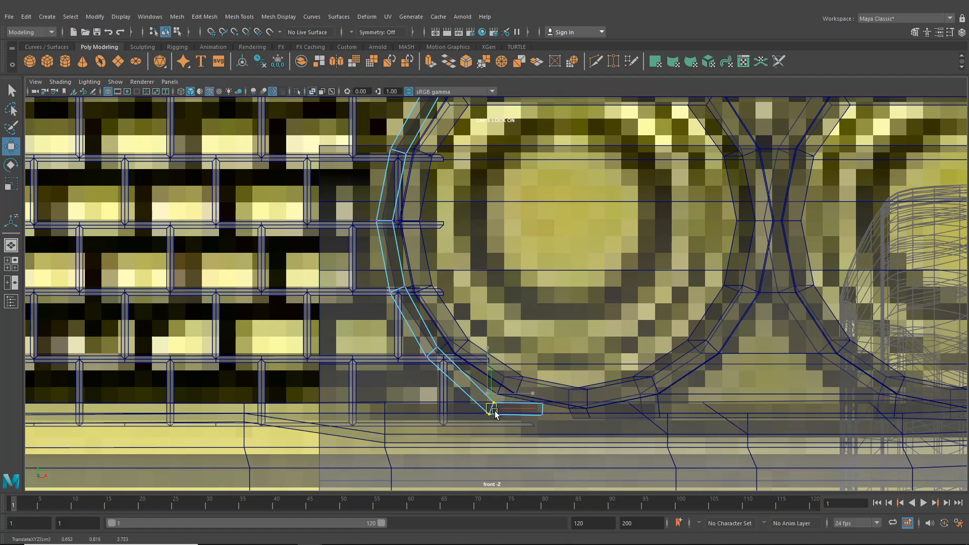
{"action": "left_click", "coordinate": [437, 349]}
{"action": "left_click_drag", "start_coordinate": [438, 351], "coordinate": [440, 363]}
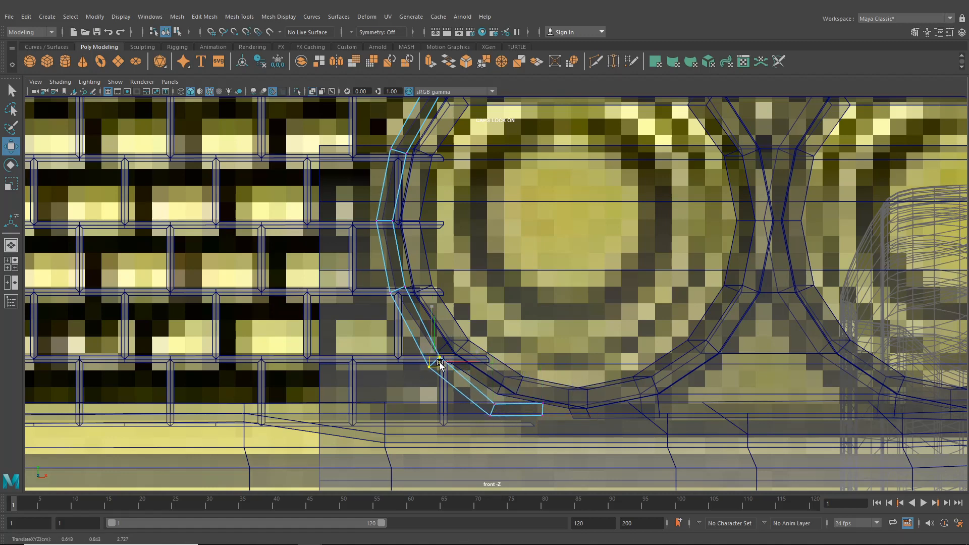
- Nudge the vertex pairs at the strip's middle and upper bends toward the lattice to smooth its curve around the headlight
{"action": "left_click", "coordinate": [392, 292]}
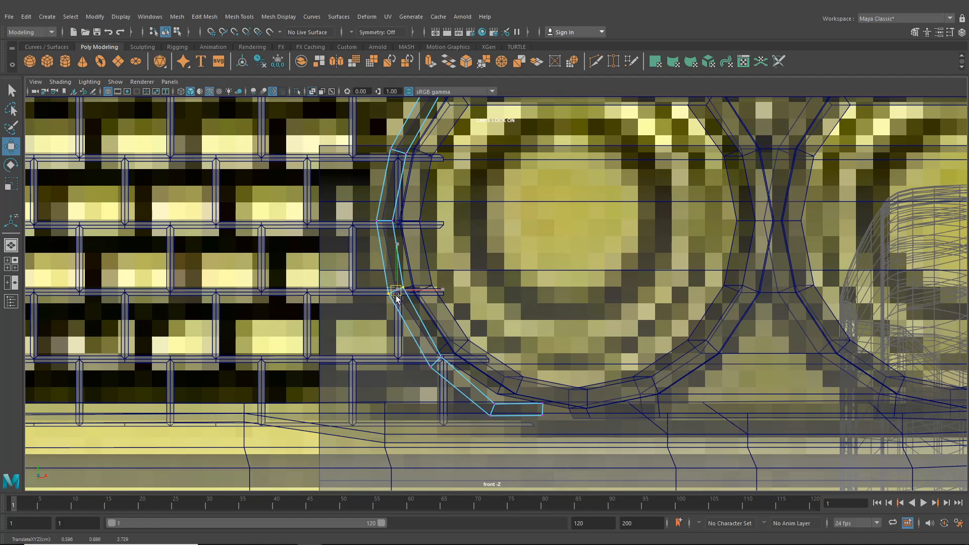
{"action": "middle_click_drag", "start_coordinate": [396, 297], "coordinate": [404, 313], "text": "alt"}
{"action": "left_click", "coordinate": [390, 277]}
{"action": "left_click_drag", "start_coordinate": [444, 280], "coordinate": [435, 280]}
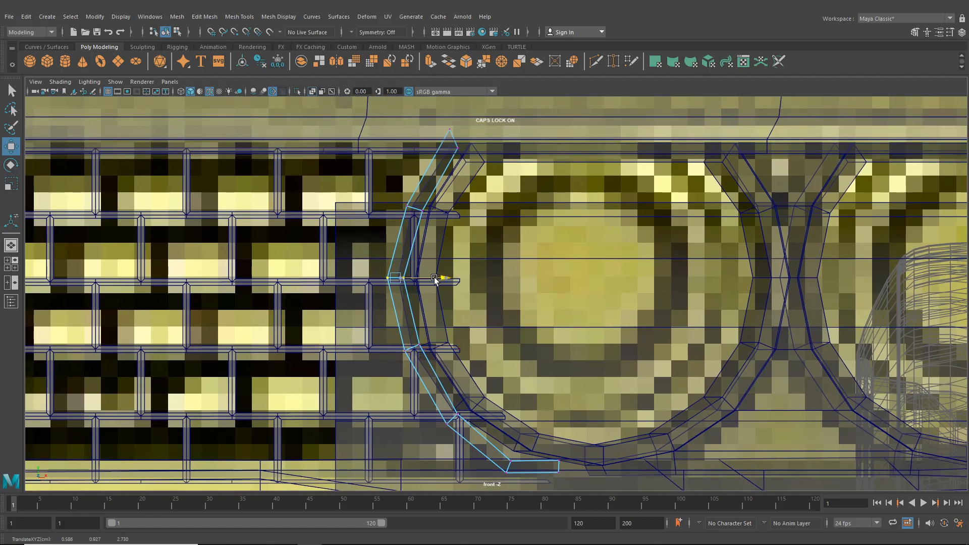
{"action": "left_click", "coordinate": [409, 207]}
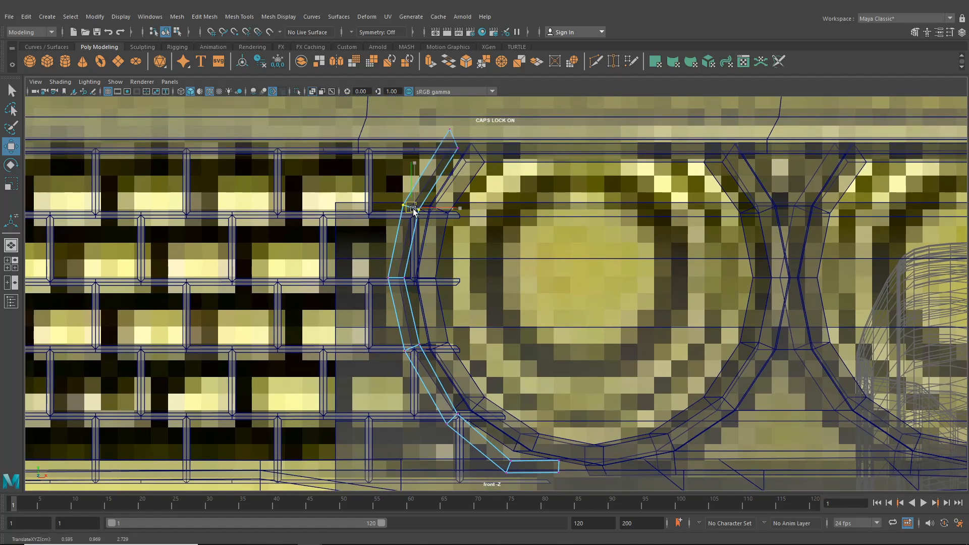
{"action": "middle_click_drag", "start_coordinate": [413, 211], "coordinate": [397, 246], "text": "alt"}
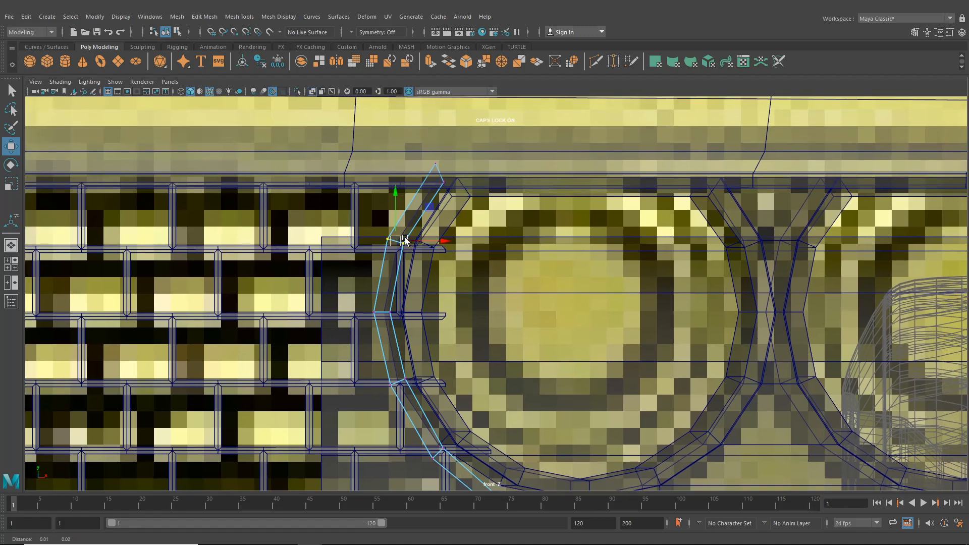
{"action": "left_click", "coordinate": [440, 165]}
{"action": "middle_click_drag", "start_coordinate": [514, 312], "coordinate": [487, 181], "text": "alt"}
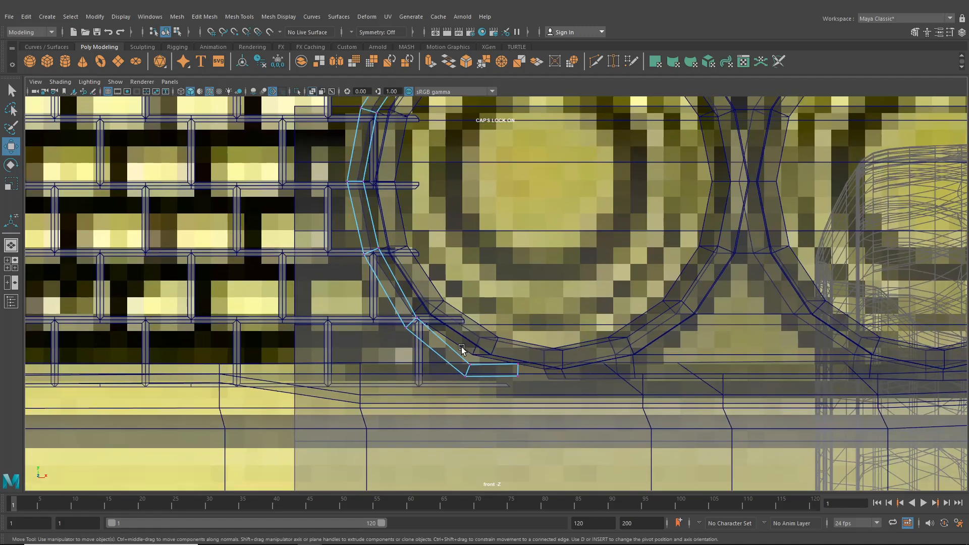
- Delete the flat end face at the bottom of the curved strip
{"action": "right_click_drag", "start_coordinate": [457, 359], "coordinate": [454, 284]}
{"action": "left_click", "coordinate": [498, 357]}
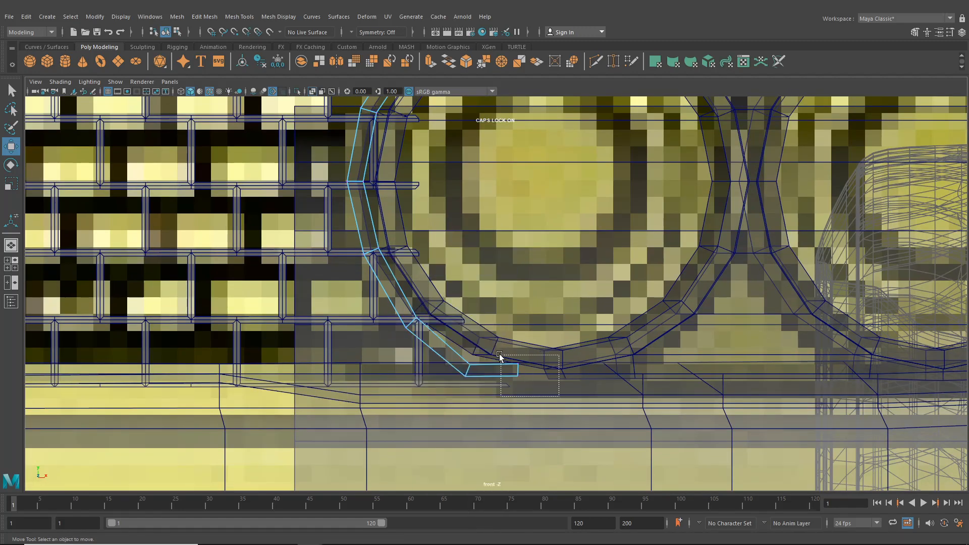
{"action": "left_click", "coordinate": [501, 356]}
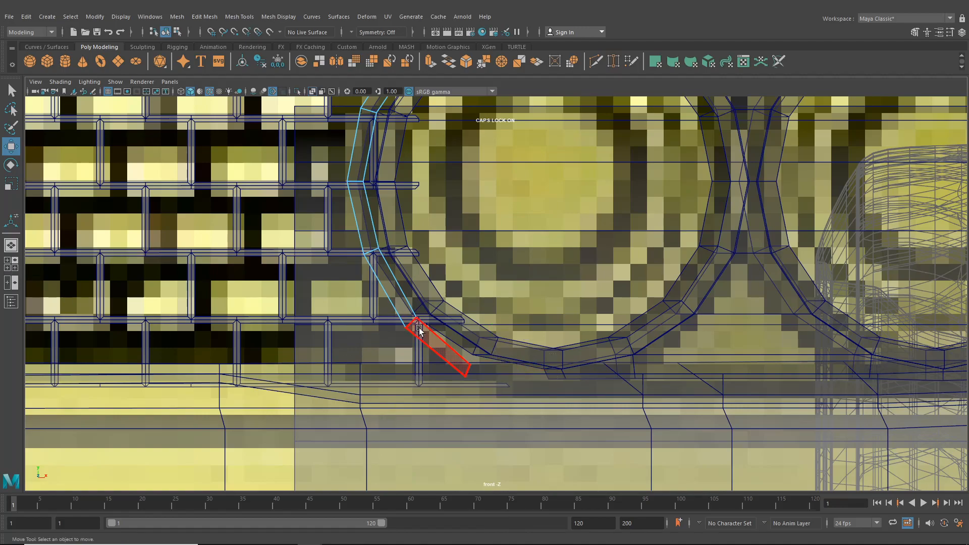
- Move the strip's new lower end vertices down and toward the headlights onto the opening's floor, and adjust the bend pair just above
{"action": "right_click_drag", "start_coordinate": [429, 336], "coordinate": [384, 260]}
{"action": "key", "text": "f"}
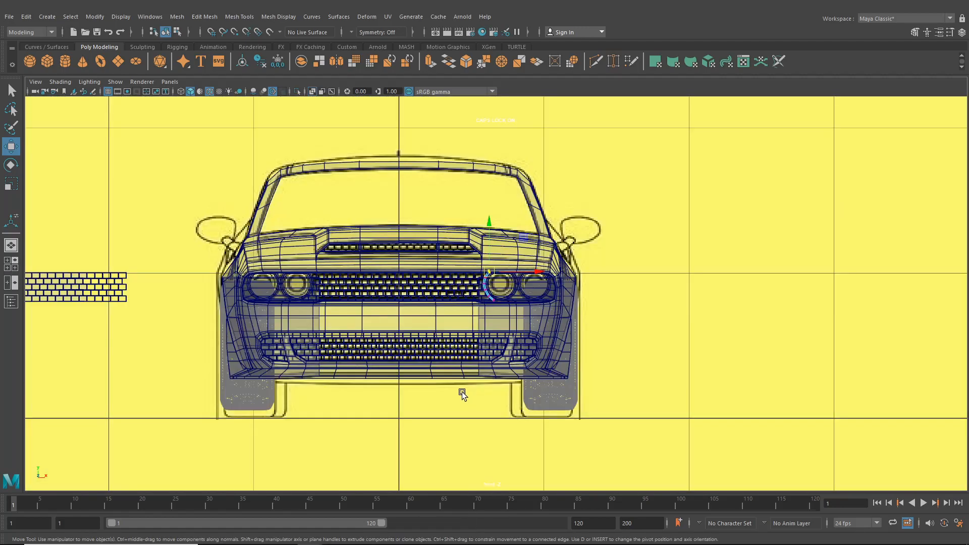
{"action": "scroll", "coordinate": [508, 318], "scroll_direction": "up", "scroll_amount": 3}
{"action": "scroll", "coordinate": [511, 314], "scroll_direction": "up", "scroll_amount": 10}
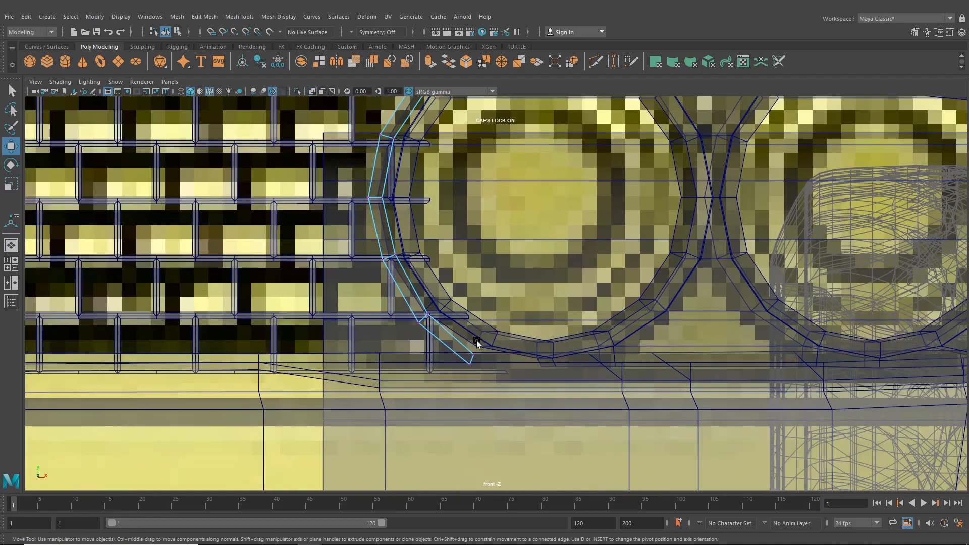
{"action": "left_click_drag", "start_coordinate": [477, 358], "coordinate": [479, 355]}
{"action": "key", "text": "space"}
{"action": "key", "text": "space"}
{"action": "scroll", "coordinate": [343, 298], "scroll_direction": "down", "scroll_amount": 2}
{"action": "left_click_drag", "start_coordinate": [411, 322], "coordinate": [521, 358], "text": "alt"}
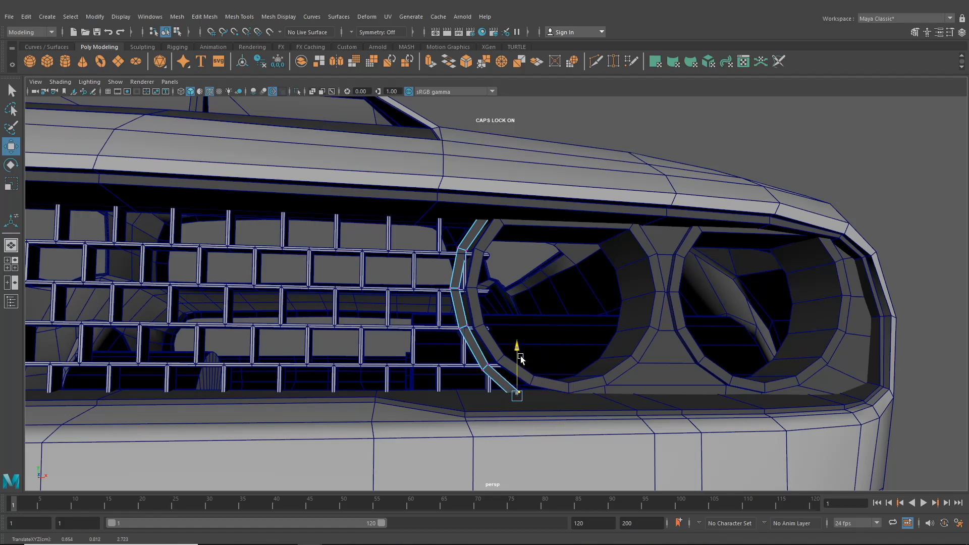
{"action": "left_click_drag", "start_coordinate": [552, 397], "coordinate": [559, 398]}
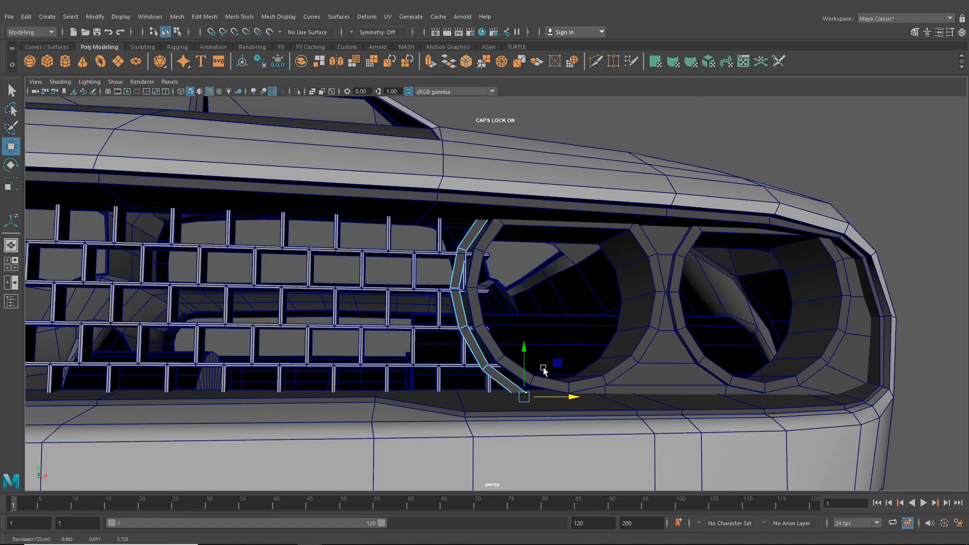
{"action": "left_click", "coordinate": [485, 369]}
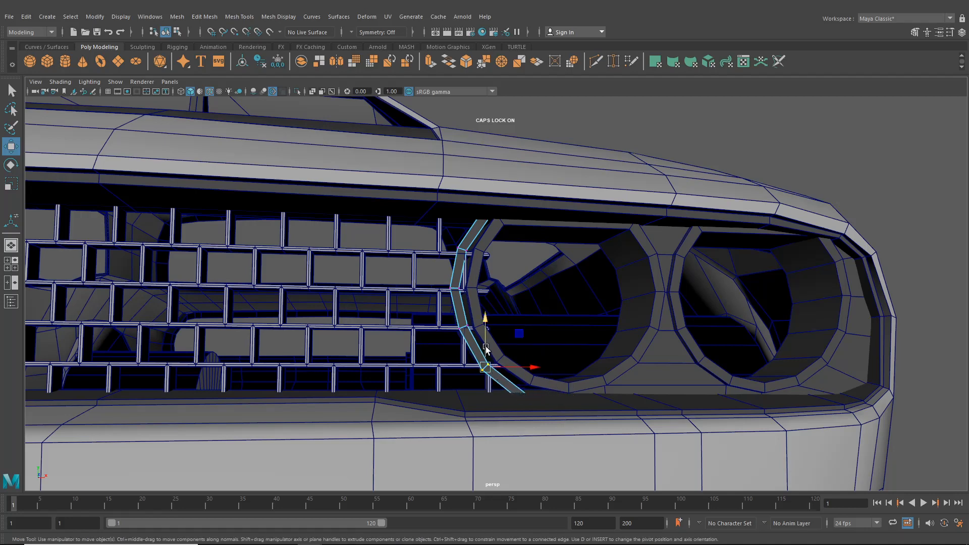
{"action": "mouse_move", "coordinate": [511, 369]}
{"action": "left_mouse_down"}
{"action": "mouse_move", "coordinate": [483, 380]}
{"action": "mouse_move", "coordinate": [522, 376]}
{"action": "mouse_move", "coordinate": [505, 354]}
{"action": "left_mouse_up"}
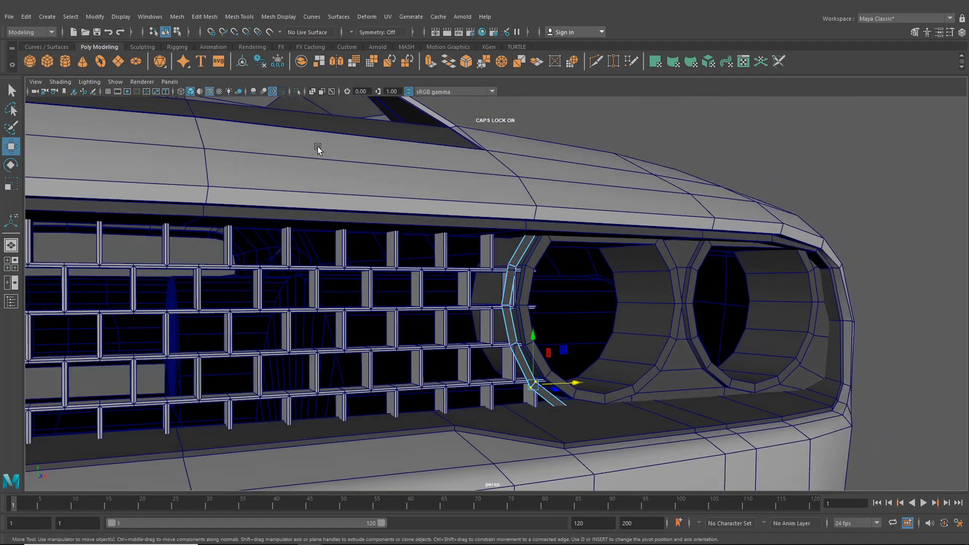
- Extrude the curved strip's long border edges backward into the grille to give it depth
{"action": "scroll", "coordinate": [576, 282], "scroll_direction": "up", "scroll_amount": 5}
{"action": "right_click_drag", "start_coordinate": [535, 220], "coordinate": [540, 217]}
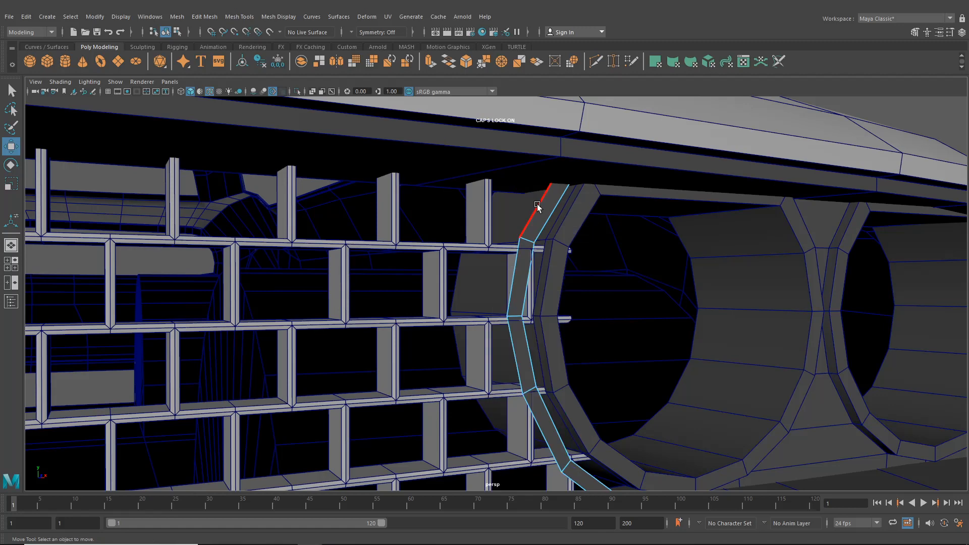
{"action": "key", "text": "ctrl+e"}
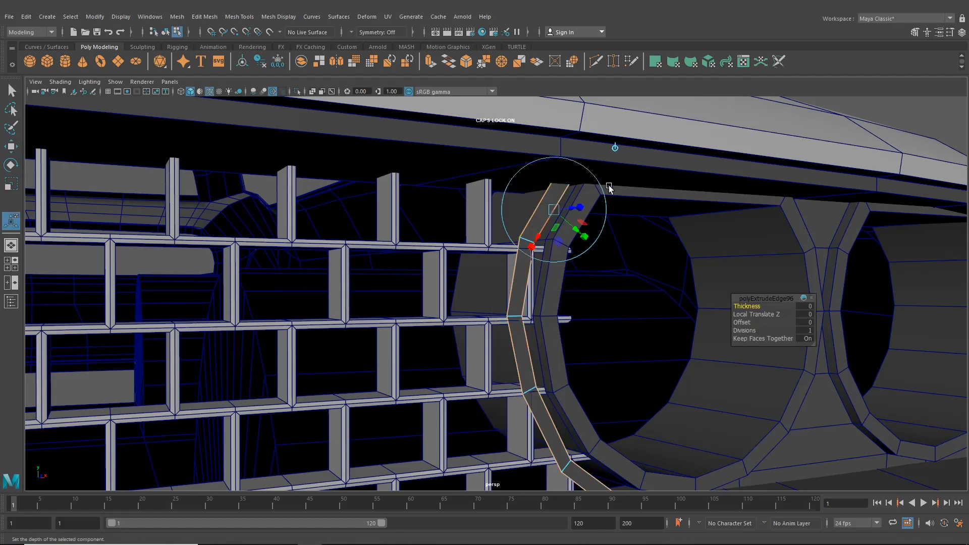
{"action": "left_click", "coordinate": [614, 148]}
{"action": "left_click_drag", "start_coordinate": [588, 222], "coordinate": [532, 275], "text": "alt"}
{"action": "left_click_drag", "start_coordinate": [669, 377], "coordinate": [580, 382]}
- Delete the lattice faces of the upper crossbars and the short upright that protrude past the curved rim strip
{"action": "left_click", "coordinate": [345, 242]}
{"action": "right_click_drag", "start_coordinate": [346, 242], "coordinate": [342, 268]}
{"action": "left_click_drag", "start_coordinate": [504, 328], "coordinate": [418, 299]}
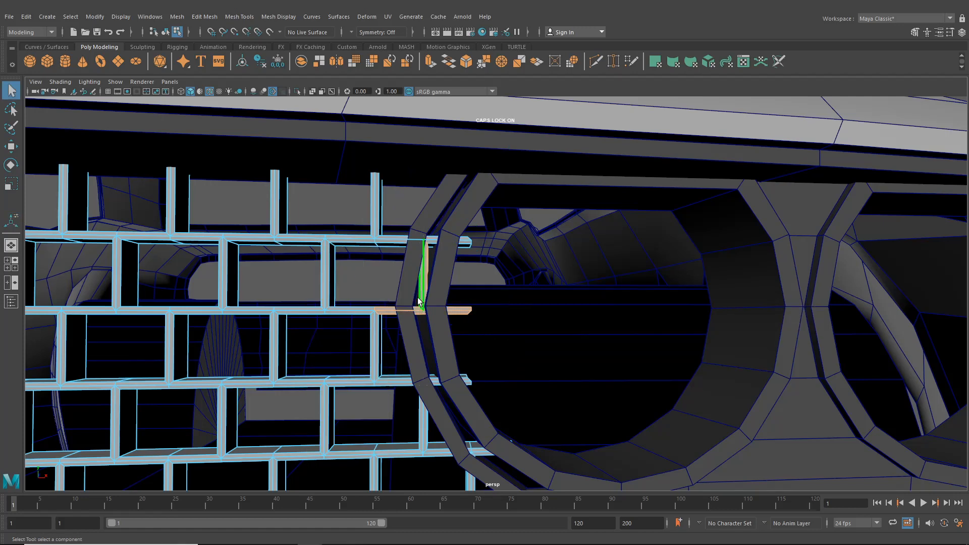
{"action": "left_click_drag", "start_coordinate": [479, 322], "coordinate": [535, 353], "text": "alt"}
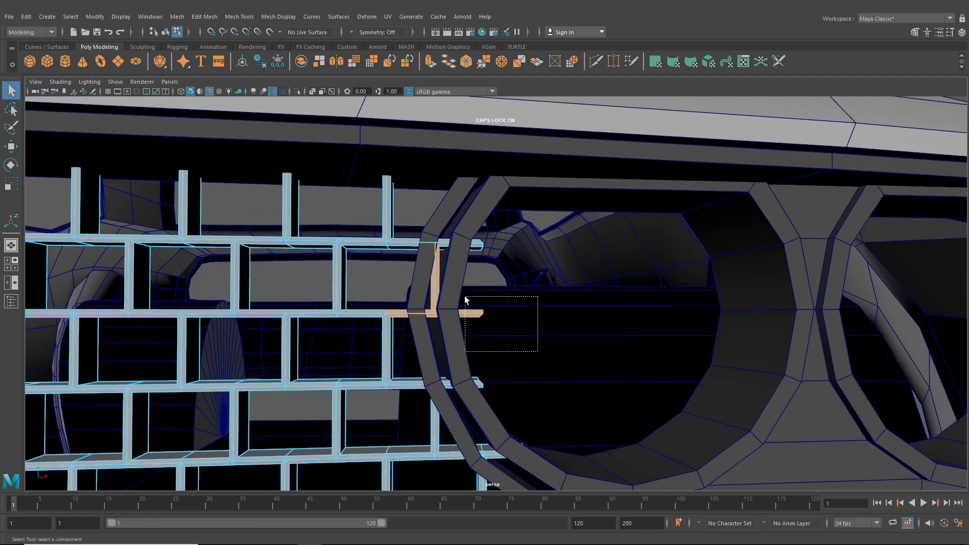
{"action": "key", "text": "Delete"}
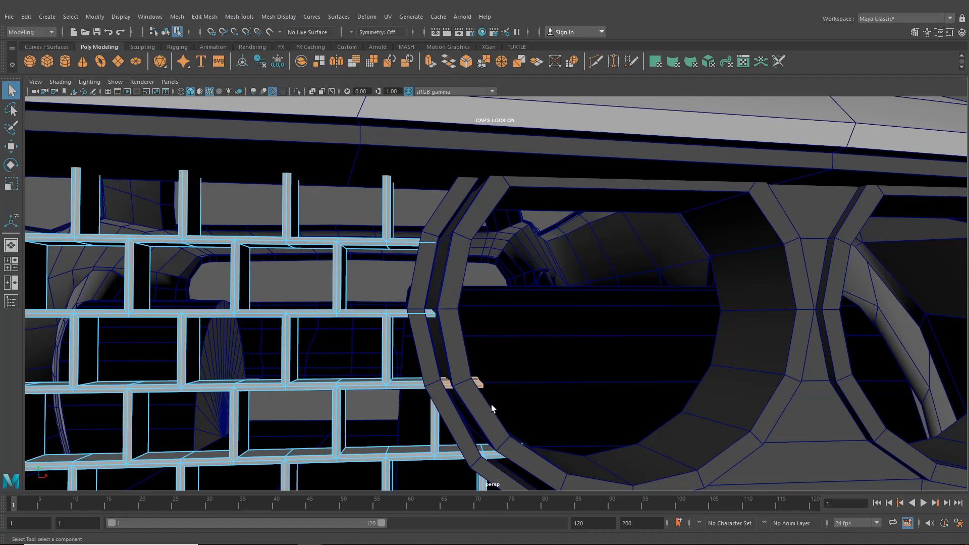
- Delete the stub faces of the lower lattice crossbars that stick out past the rim strip toward the headlight
{"action": "key", "text": "Delete"}
{"action": "middle_click_drag", "start_coordinate": [490, 398], "coordinate": [450, 334], "text": "alt"}
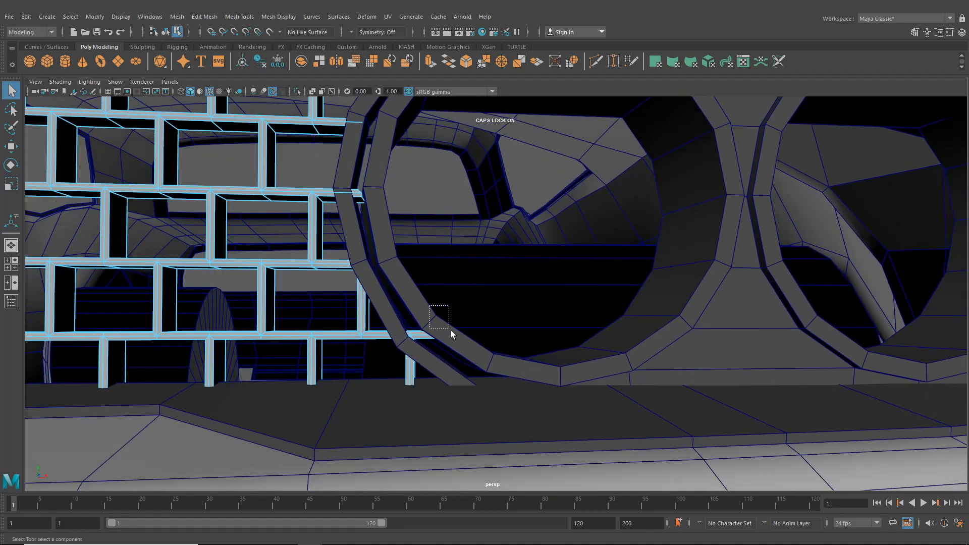
{"action": "left_click_drag", "start_coordinate": [469, 346], "coordinate": [470, 346]}
{"action": "scroll", "coordinate": [432, 329], "scroll_direction": "up", "scroll_amount": 2}
{"action": "left_click", "coordinate": [239, 16]}
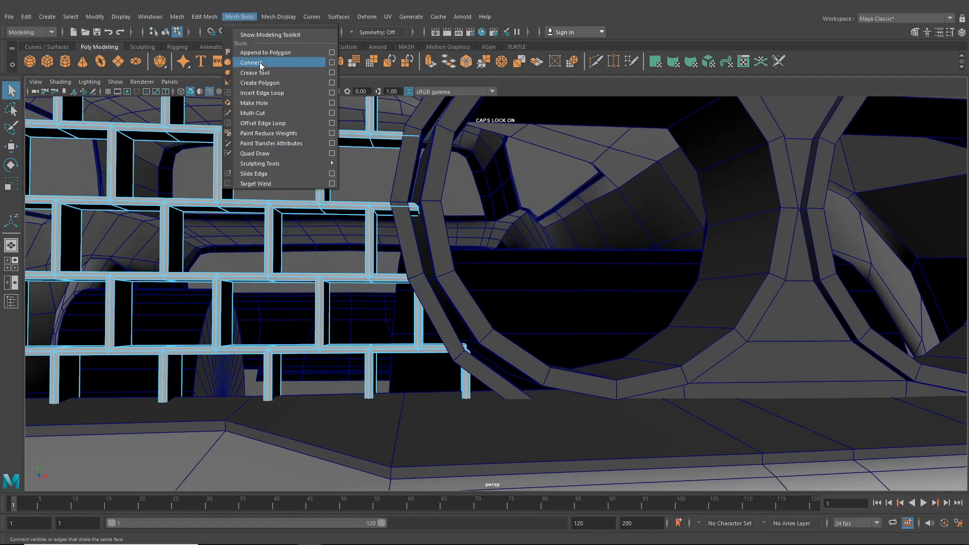
{"action": "left_click", "coordinate": [271, 93]}
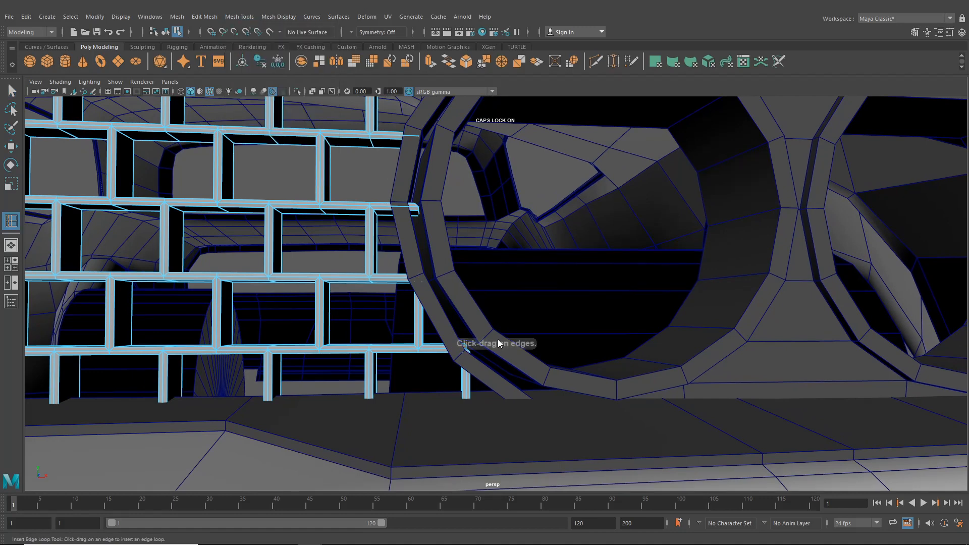
{"action": "middle_click_drag", "start_coordinate": [468, 352], "coordinate": [464, 315], "text": "alt"}
{"action": "scroll", "coordinate": [462, 344], "scroll_direction": "up", "scroll_amount": 3}
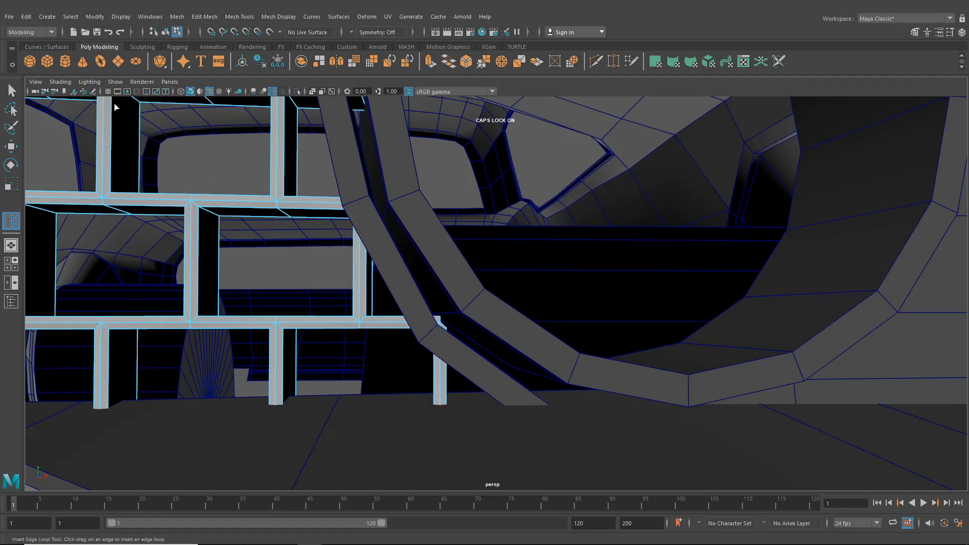
{"action": "left_click", "coordinate": [11, 90]}
- Remove the leftover corner faces at the end of the lowest lattice crossbar, where they poke out behind the rim strip
{"action": "right_click", "coordinate": [389, 285]}
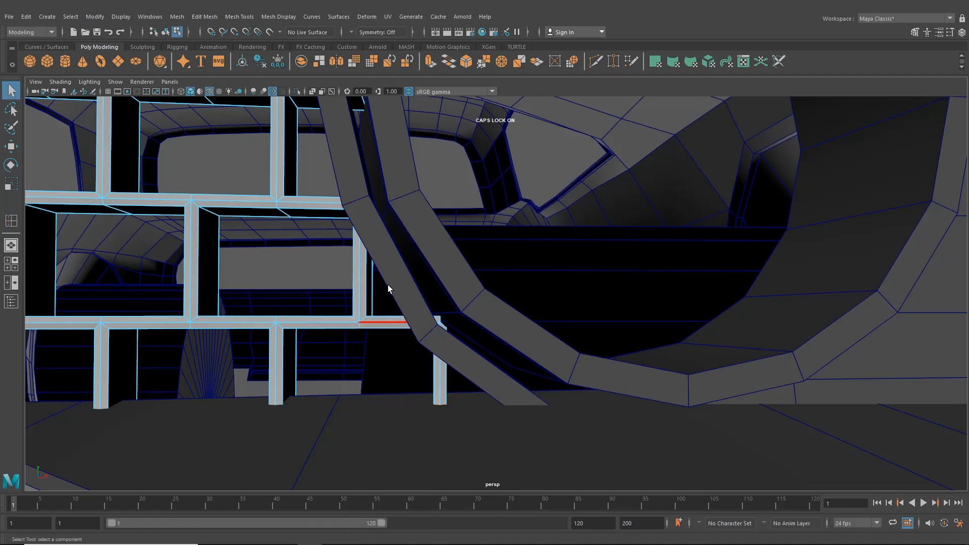
{"action": "scroll", "coordinate": [389, 303], "scroll_direction": "up", "scroll_amount": 5}
{"action": "scroll", "coordinate": [389, 323], "scroll_direction": "down", "scroll_amount": 5}
{"action": "scroll", "coordinate": [389, 328], "scroll_direction": "up", "scroll_amount": 4}
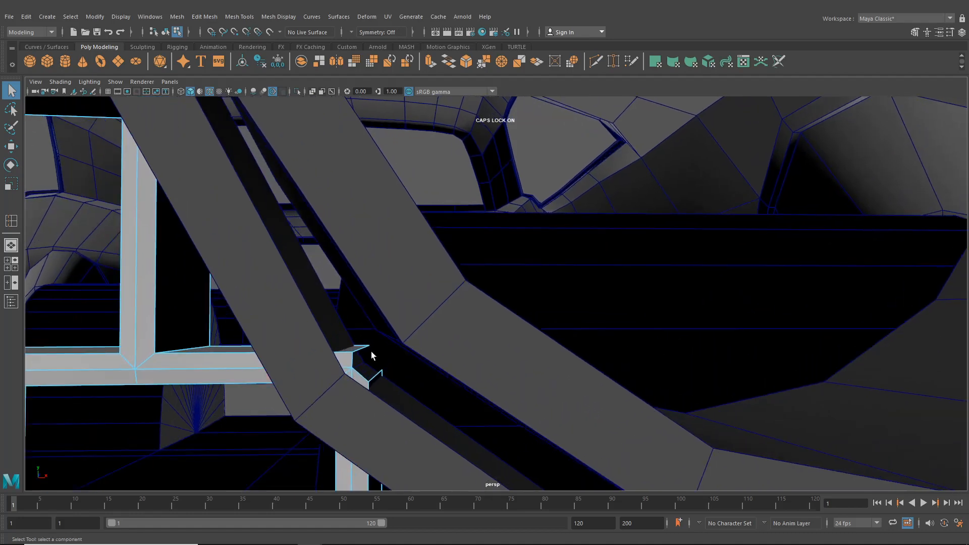
{"action": "left_click_drag", "start_coordinate": [383, 384], "coordinate": [413, 368]}
{"action": "scroll", "coordinate": [484, 318], "scroll_direction": "down", "scroll_amount": 3}
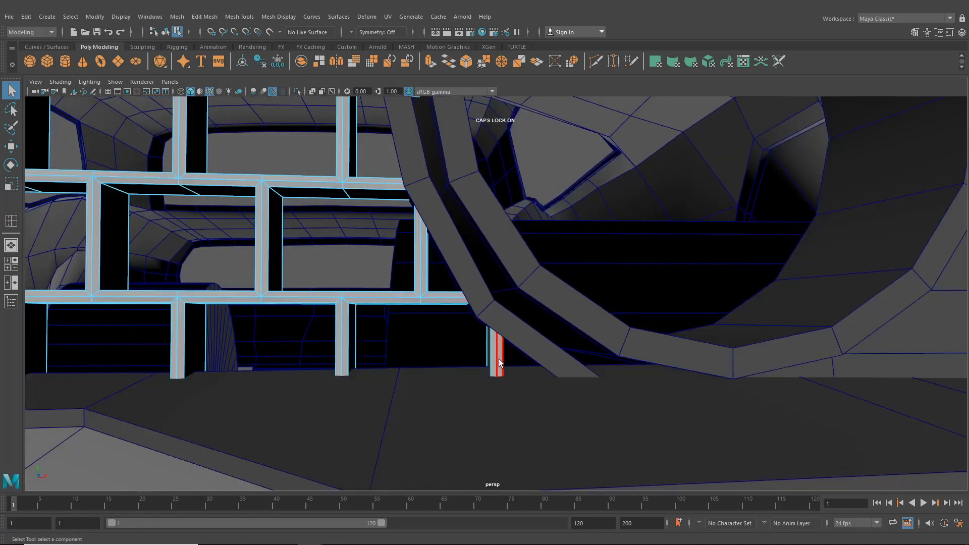
{"action": "middle_click_drag", "start_coordinate": [498, 359], "coordinate": [463, 329], "text": "alt"}
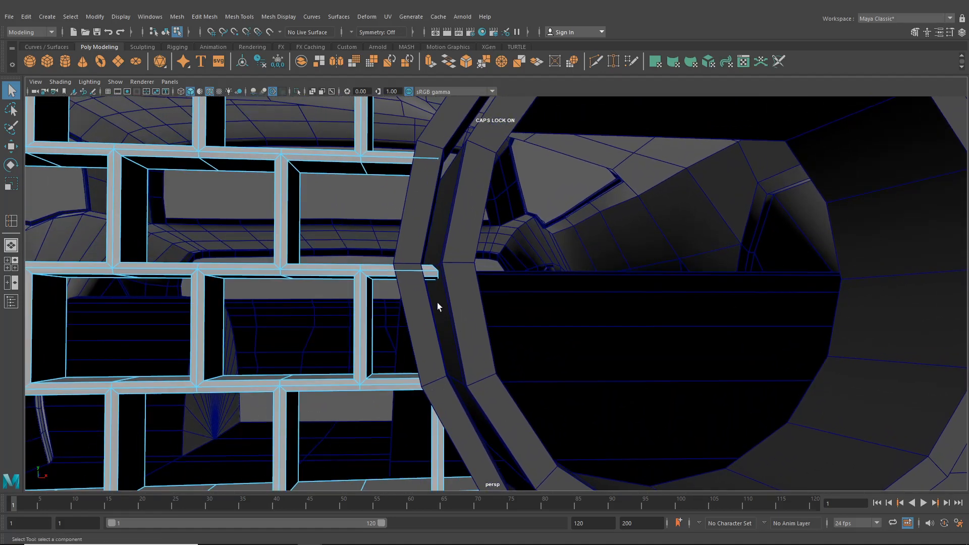
- Cut the middle lattice crossbar with an edge loop behind the rim strip and delete its protruding end faces
{"action": "key", "text": "y"}
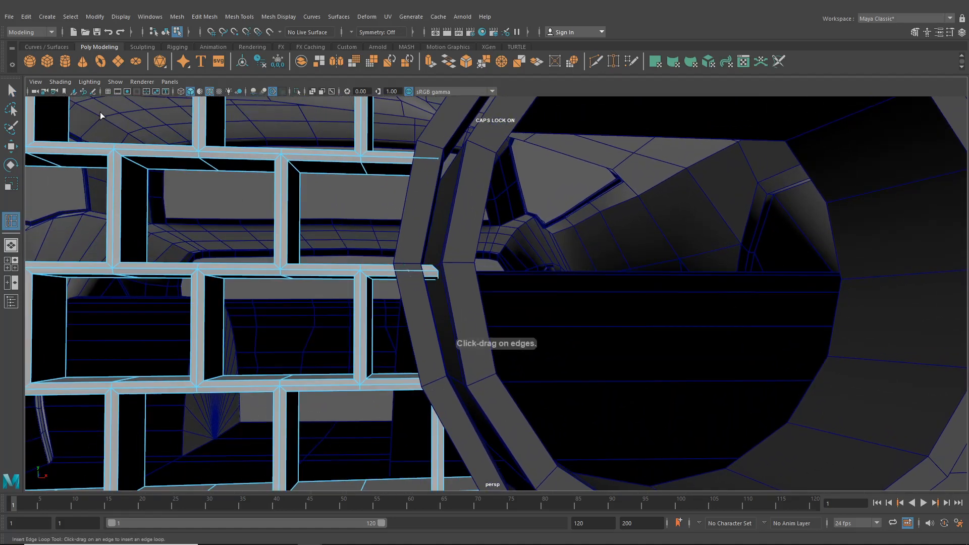
{"action": "left_click", "coordinate": [11, 91]}
{"action": "right_click_drag", "start_coordinate": [375, 257], "coordinate": [374, 284]}
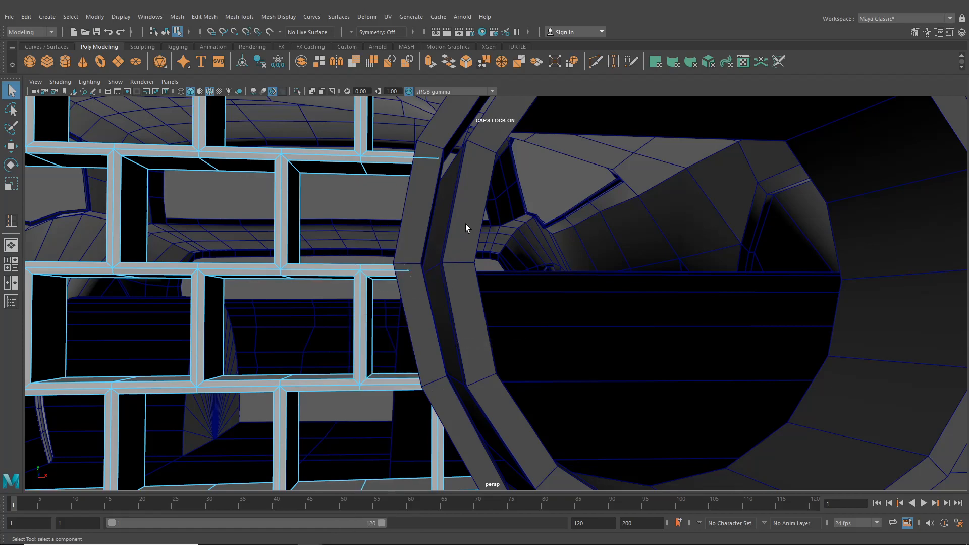
{"action": "left_click_drag", "start_coordinate": [466, 225], "coordinate": [478, 292], "text": "alt"}
- Move the whole curved rim strip slightly along X toward the headlight
{"action": "left_click", "coordinate": [165, 32]}
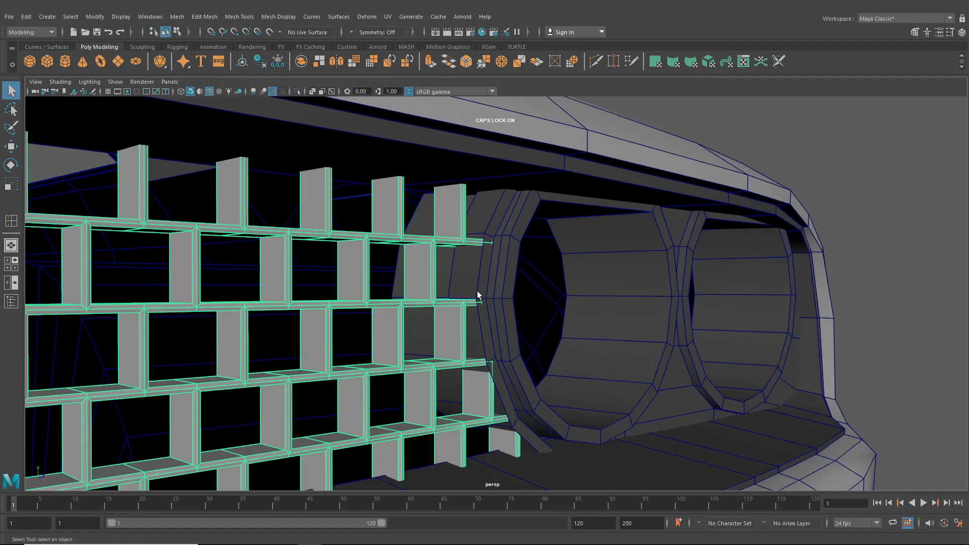
{"action": "left_click", "coordinate": [478, 293]}
{"action": "left_click", "coordinate": [12, 148]}
{"action": "scroll", "coordinate": [547, 326], "scroll_direction": "up", "scroll_amount": 5}
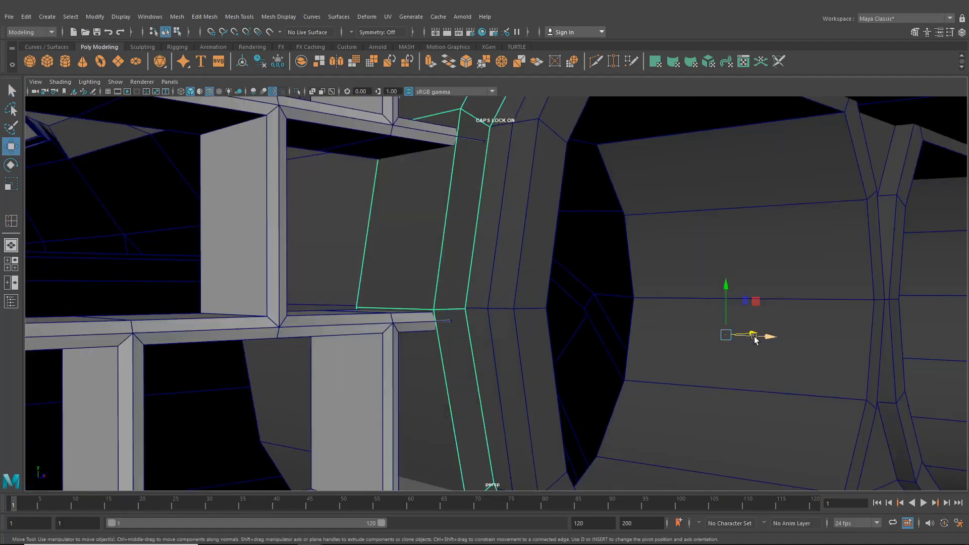
{"action": "left_click_drag", "start_coordinate": [755, 339], "coordinate": [764, 343]}
{"action": "scroll", "coordinate": [595, 296], "scroll_direction": "down", "scroll_amount": 8}
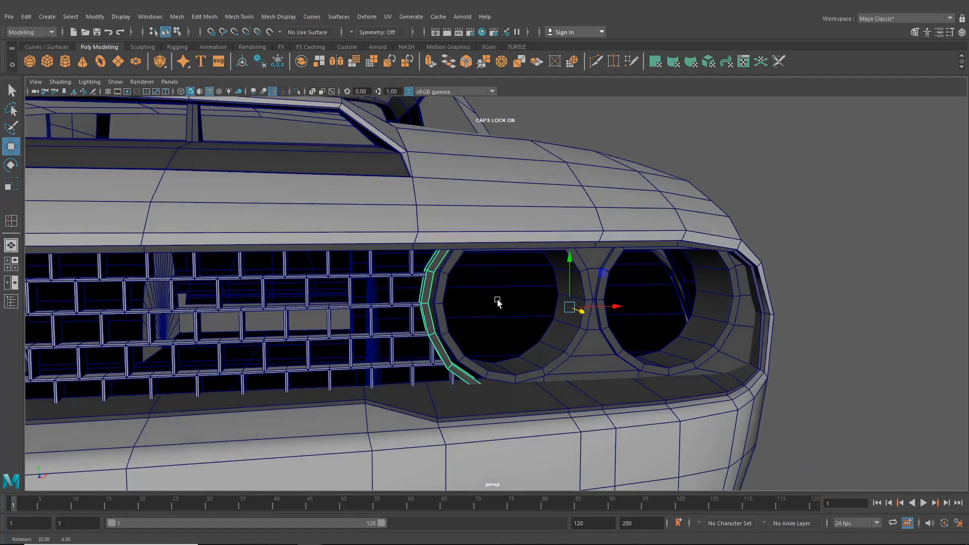
- Shift the rim strip's bottom-end vertices and the corner vertices just above them along X toward the headlight
{"action": "left_click_drag", "start_coordinate": [721, 143], "coordinate": [701, 220], "text": "alt"}
{"action": "scroll", "coordinate": [515, 290], "scroll_direction": "up", "scroll_amount": 5}
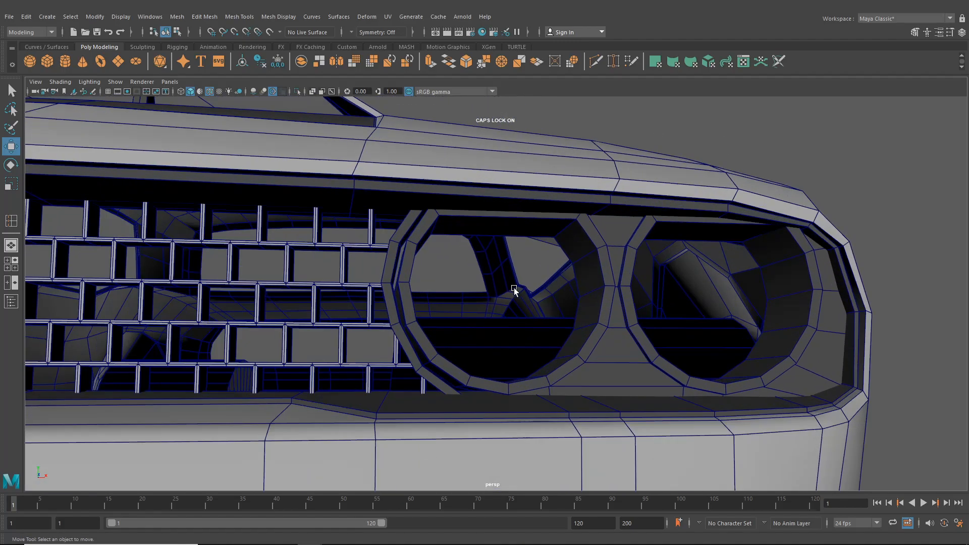
{"action": "left_click_drag", "start_coordinate": [515, 290], "coordinate": [532, 304], "text": "alt"}
{"action": "scroll", "coordinate": [480, 307], "scroll_direction": "up", "scroll_amount": 5}
{"action": "mouse_move", "coordinate": [476, 390]}
{"action": "left_mouse_down", "text": "alt"}
{"action": "mouse_move", "coordinate": [489, 407]}
{"action": "mouse_move", "coordinate": [552, 423]}
{"action": "mouse_move", "coordinate": [475, 402]}
{"action": "left_mouse_up", "text": "alt"}
{"action": "right_click", "coordinate": [475, 402]}
{"action": "right_click_drag", "start_coordinate": [436, 318], "coordinate": [420, 261]}
{"action": "middle_click_drag", "start_coordinate": [510, 414], "coordinate": [506, 357], "text": "alt"}
{"action": "left_click_drag", "start_coordinate": [575, 426], "coordinate": [510, 361]}
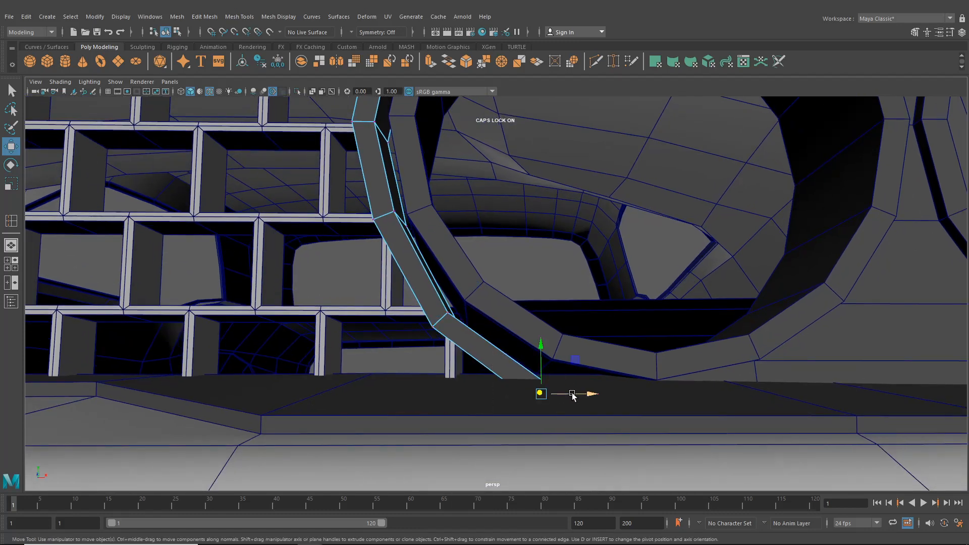
{"action": "left_click_drag", "start_coordinate": [573, 396], "coordinate": [589, 396]}
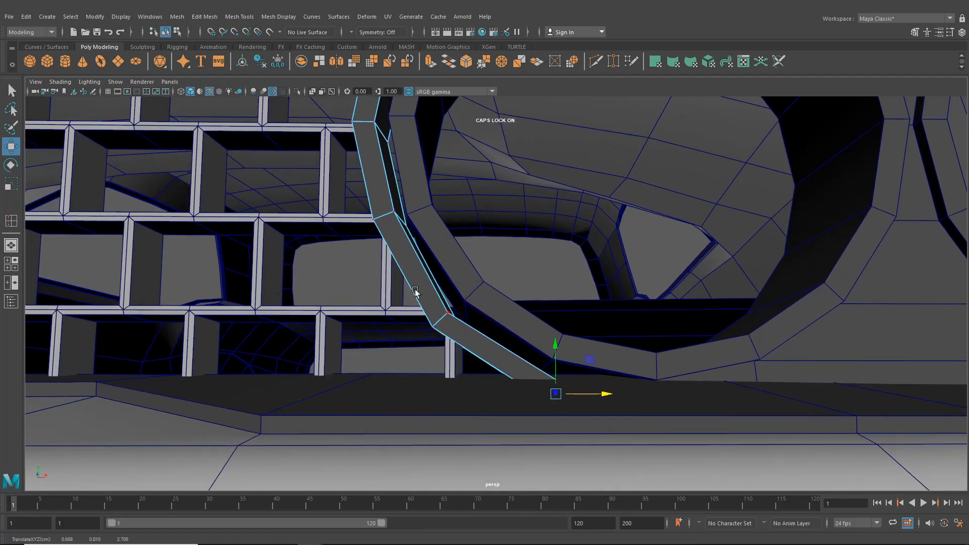
{"action": "left_click_drag", "start_coordinate": [408, 286], "coordinate": [485, 354]}
{"action": "left_click_drag", "start_coordinate": [491, 325], "coordinate": [519, 318]}
{"action": "scroll", "coordinate": [494, 324], "scroll_direction": "down", "scroll_amount": 5}
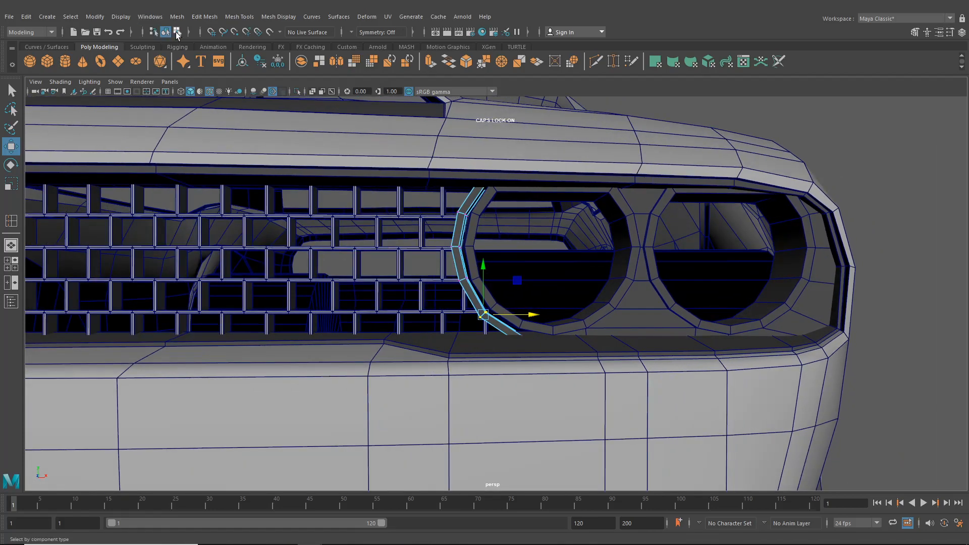
- Duplicate the curved rim strip, group the copy and set the group's Scale X to -1 to mirror it
{"action": "left_click", "coordinate": [166, 31]}
{"action": "left_click", "coordinate": [715, 223]}
{"action": "left_click_drag", "start_coordinate": [716, 223], "coordinate": [615, 259], "text": "alt"}
{"action": "mouse_move", "coordinate": [518, 293]}
{"action": "left_mouse_down", "text": "alt"}
{"action": "mouse_move", "coordinate": [542, 295]}
{"action": "mouse_move", "coordinate": [518, 286]}
{"action": "left_mouse_up", "text": "alt"}
{"action": "double_click", "coordinate": [499, 283]}
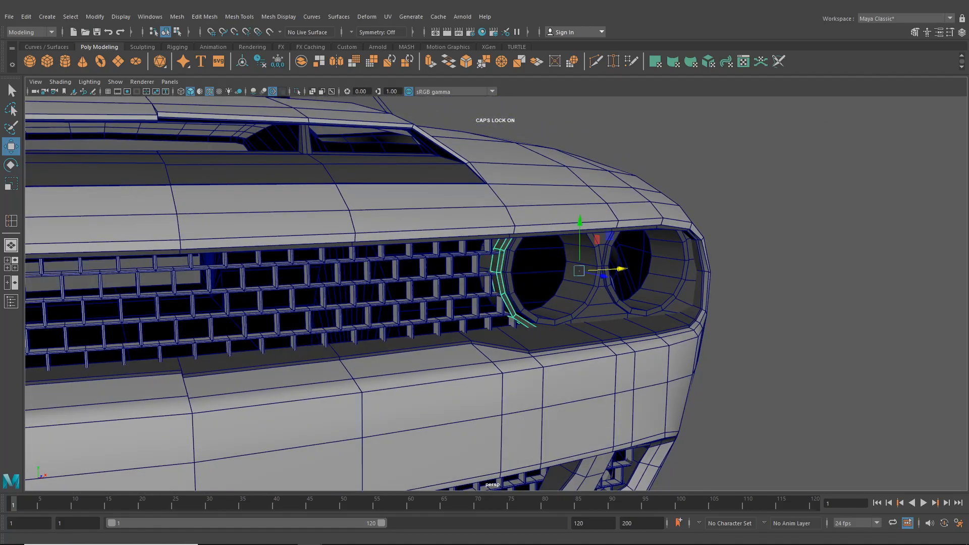
{"action": "left_click", "coordinate": [963, 33]}
{"action": "scroll", "coordinate": [547, 270], "scroll_direction": "down", "scroll_amount": 5}
{"action": "left_click_drag", "start_coordinate": [547, 270], "coordinate": [488, 268], "text": "alt"}
{"action": "middle_click_drag", "start_coordinate": [488, 267], "coordinate": [564, 271], "text": "alt"}
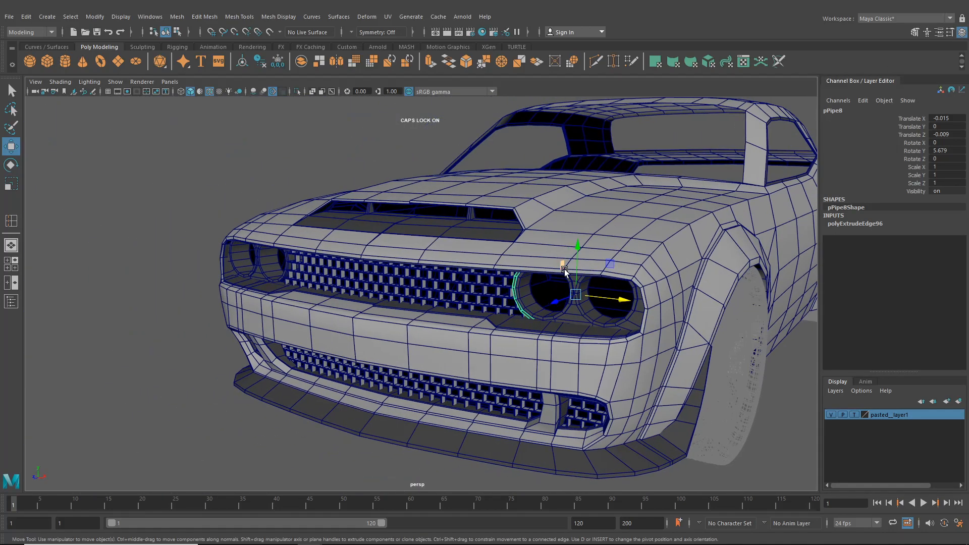
{"action": "key", "text": "ctrl+d"}
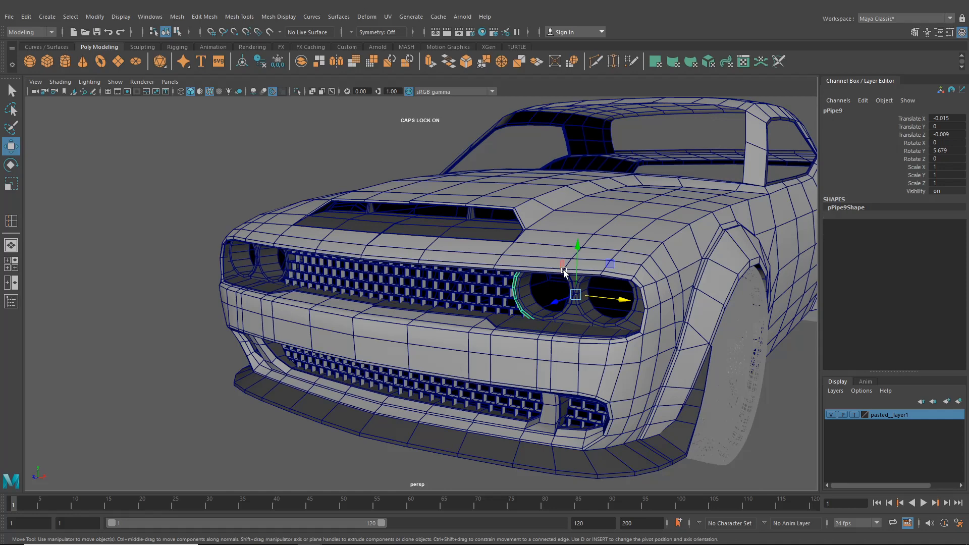
{"action": "key", "text": "ctrl+g"}
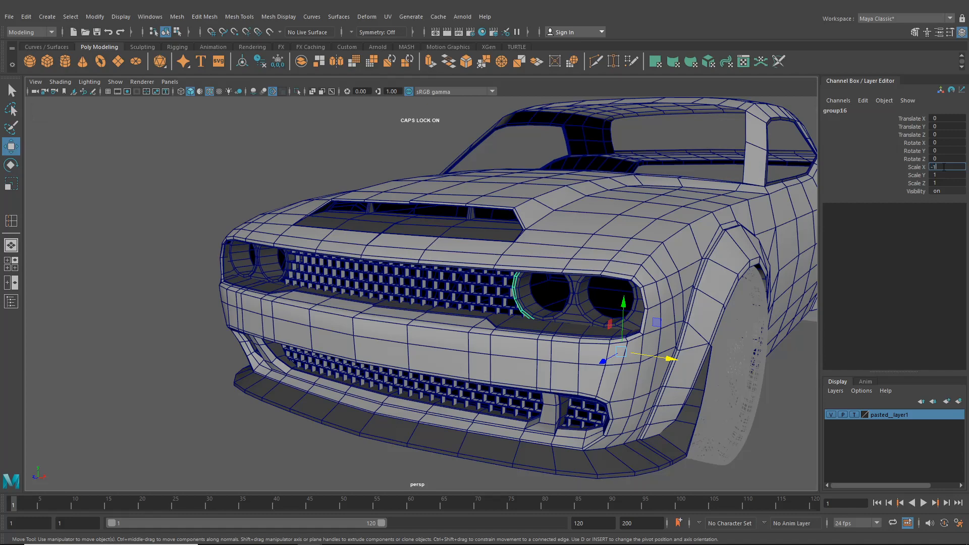
{"action": "left_click", "coordinate": [944, 167]}
{"action": "type", "text": "-1"}
{"action": "key", "text": "Return"}
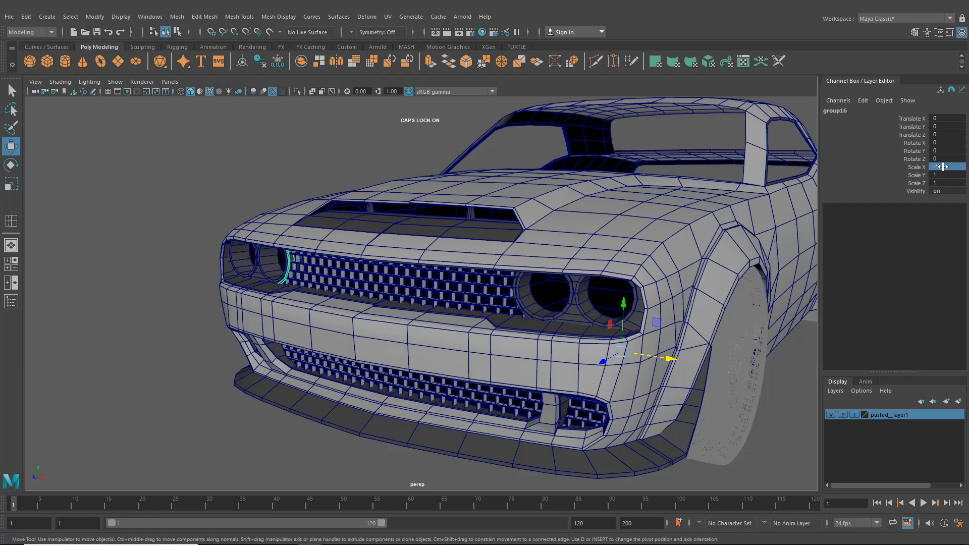
- Delete the end faces of the two lower lattice crossbars that protrude past the mirrored rim strip
{"action": "left_click_drag", "start_coordinate": [214, 197], "coordinate": [290, 271], "text": "alt"}
{"action": "right_click_drag", "start_coordinate": [290, 271], "coordinate": [309, 274], "text": "alt"}
{"action": "left_click_drag", "start_coordinate": [309, 275], "coordinate": [357, 268], "text": "alt"}
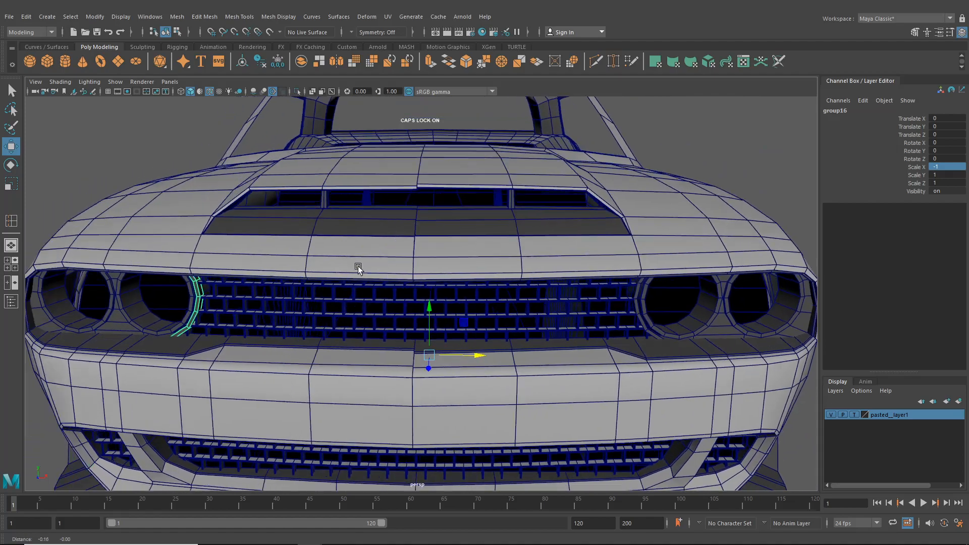
{"action": "right_click_drag", "start_coordinate": [357, 268], "coordinate": [419, 276], "text": "alt"}
{"action": "middle_click_drag", "start_coordinate": [419, 275], "coordinate": [539, 268], "text": "alt"}
{"action": "scroll", "coordinate": [500, 291], "scroll_direction": "up", "scroll_amount": 6}
{"action": "left_click", "coordinate": [542, 269]}
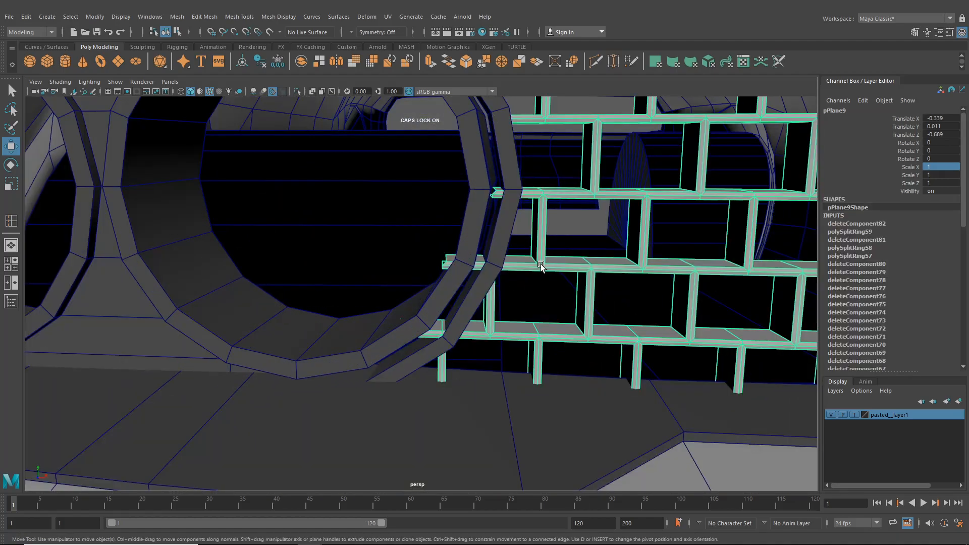
{"action": "right_click_drag", "start_coordinate": [539, 267], "coordinate": [535, 292]}
{"action": "left_click_drag", "start_coordinate": [442, 249], "coordinate": [466, 280]}
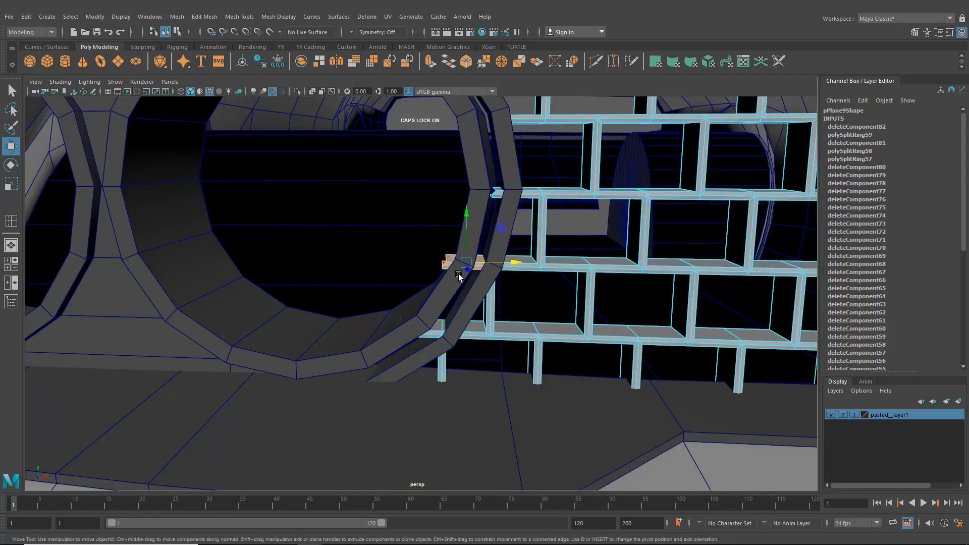
{"action": "middle_click_drag", "start_coordinate": [461, 277], "coordinate": [404, 241], "text": "alt"}
{"action": "key", "text": "Delete"}
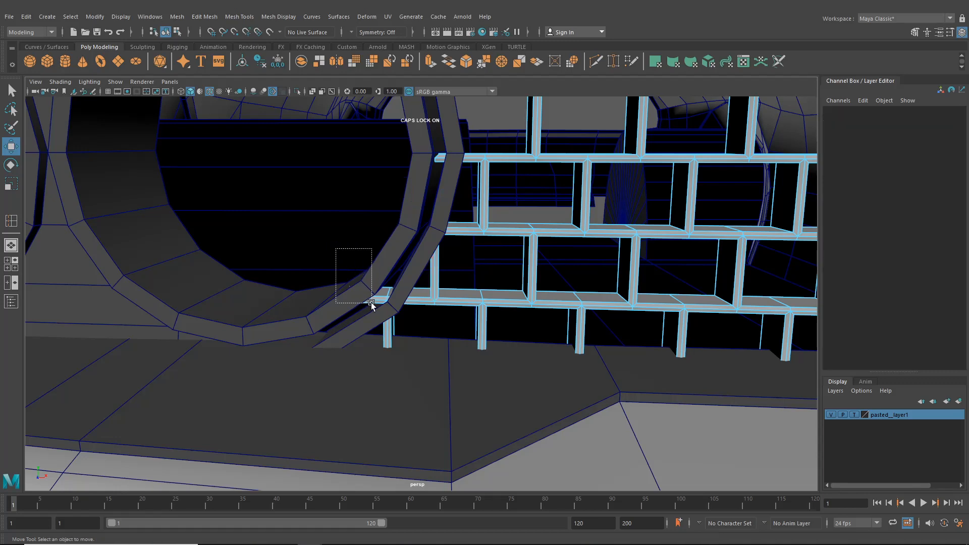
{"action": "left_click_drag", "start_coordinate": [371, 301], "coordinate": [374, 304]}
{"action": "key", "text": "Delete"}
- Insert an edge loop in the middle lattice crossbar where it passes behind the mirrored rim strip
{"action": "left_click_drag", "start_coordinate": [364, 352], "coordinate": [405, 332]}
{"action": "middle_click_drag", "start_coordinate": [444, 168], "coordinate": [419, 200], "text": "alt"}
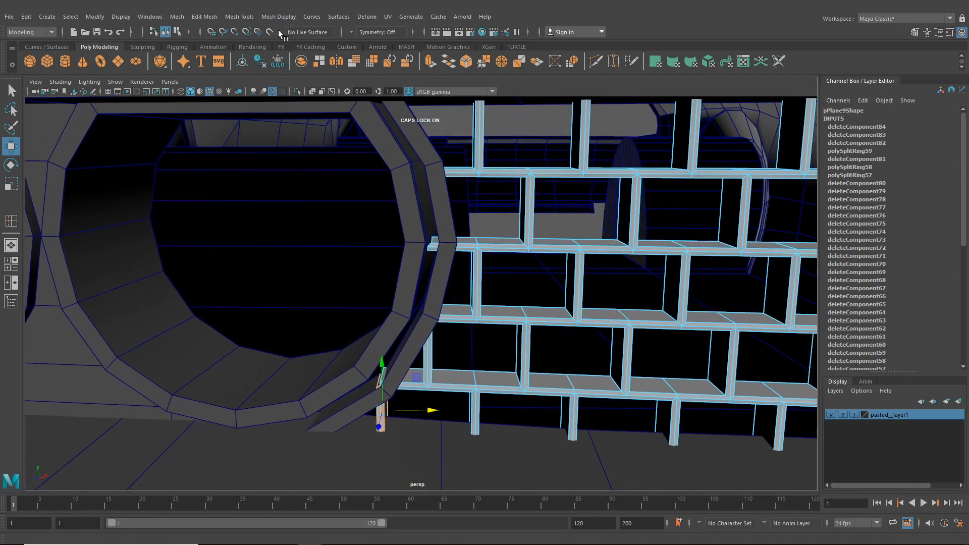
{"action": "left_click", "coordinate": [7, 223]}
{"action": "middle_click_drag", "start_coordinate": [251, 180], "coordinate": [244, 218], "text": "alt"}
{"action": "right_click_drag", "start_coordinate": [244, 219], "coordinate": [430, 292], "text": "alt"}
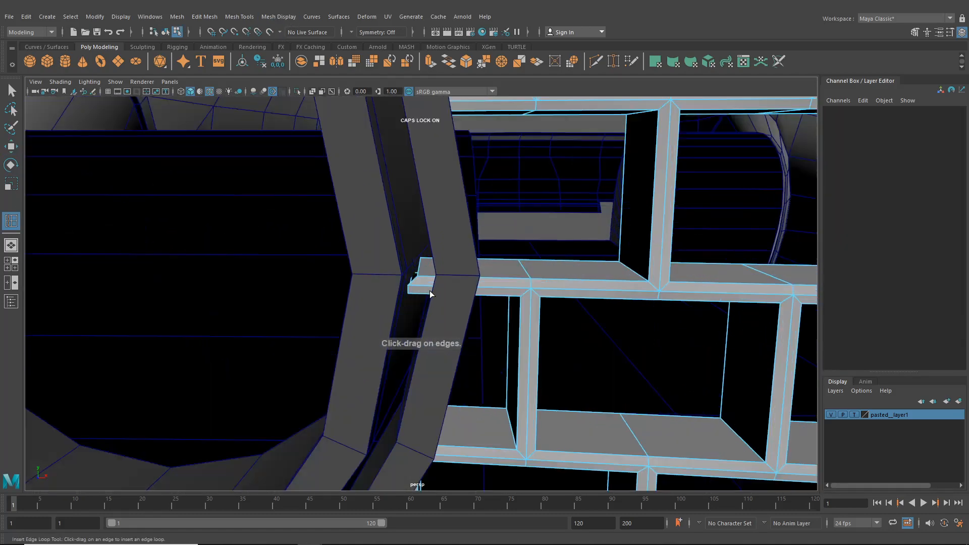
{"action": "left_click_drag", "start_coordinate": [427, 289], "coordinate": [453, 290]}
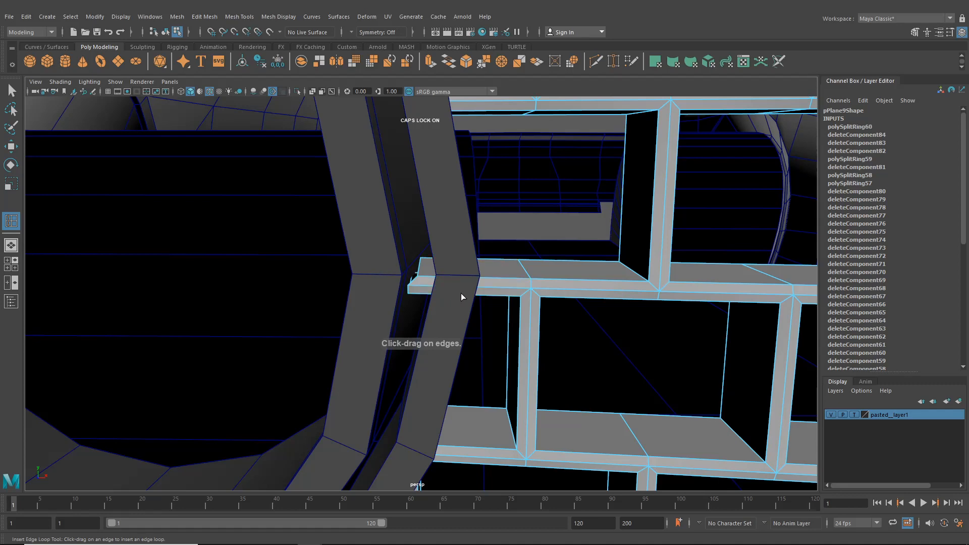
- Insert two edge loops where the lowest crossbar meets the last short upright behind the mirrored rim strip
{"action": "mouse_move", "coordinate": [463, 323]}
{"action": "left_mouse_down", "text": "alt"}
{"action": "mouse_move", "coordinate": [448, 306]}
{"action": "mouse_move", "coordinate": [457, 310]}
{"action": "left_mouse_up", "text": "alt"}
{"action": "mouse_move", "coordinate": [458, 226]}
{"action": "left_mouse_down", "text": "alt"}
{"action": "mouse_move", "coordinate": [458, 199]}
{"action": "mouse_move", "coordinate": [444, 216]}
{"action": "left_mouse_up", "text": "alt"}
{"action": "left_click_drag", "start_coordinate": [379, 284], "coordinate": [403, 264], "text": "alt"}
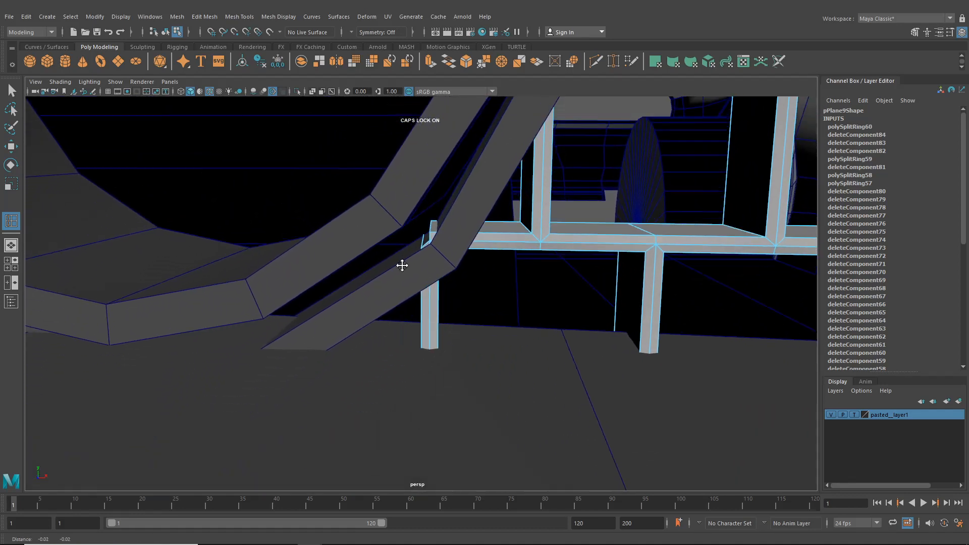
{"action": "left_click", "coordinate": [441, 271]}
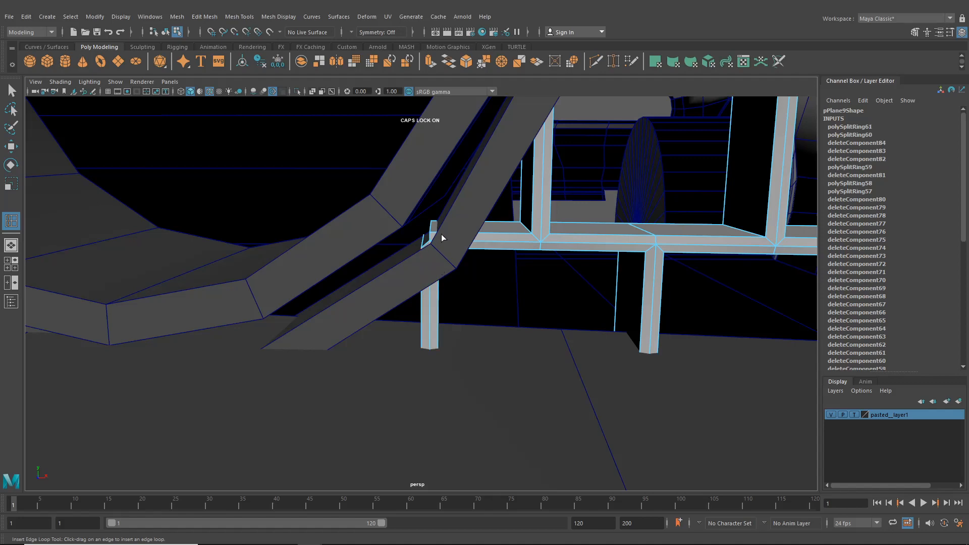
{"action": "left_click", "coordinate": [446, 235]}
{"action": "left_click_drag", "start_coordinate": [445, 235], "coordinate": [418, 246], "text": "alt"}
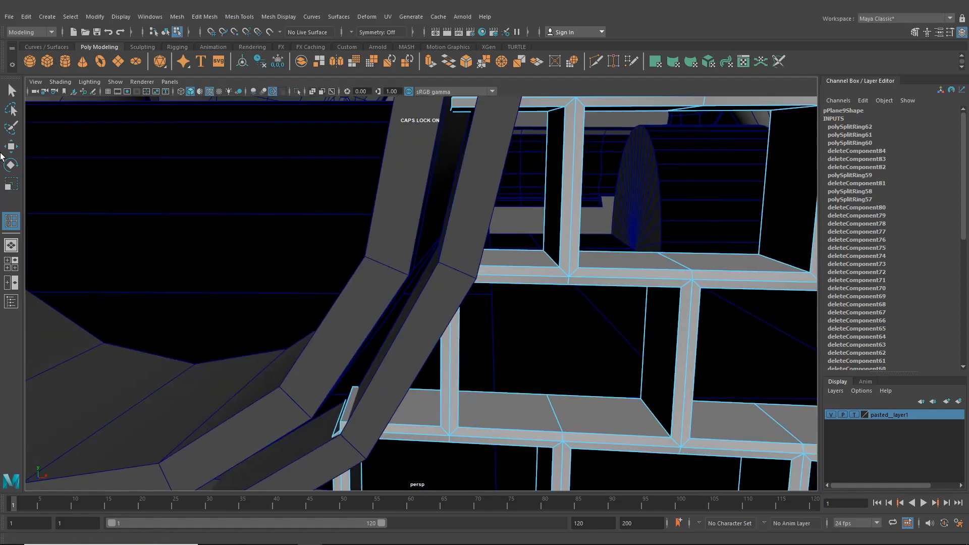
- Delete the cut-off stub faces of the middle and lowest crossbars that poke out behind the mirrored rim strip
{"action": "key", "text": "w"}
{"action": "right_click_drag", "start_coordinate": [486, 257], "coordinate": [483, 283]}
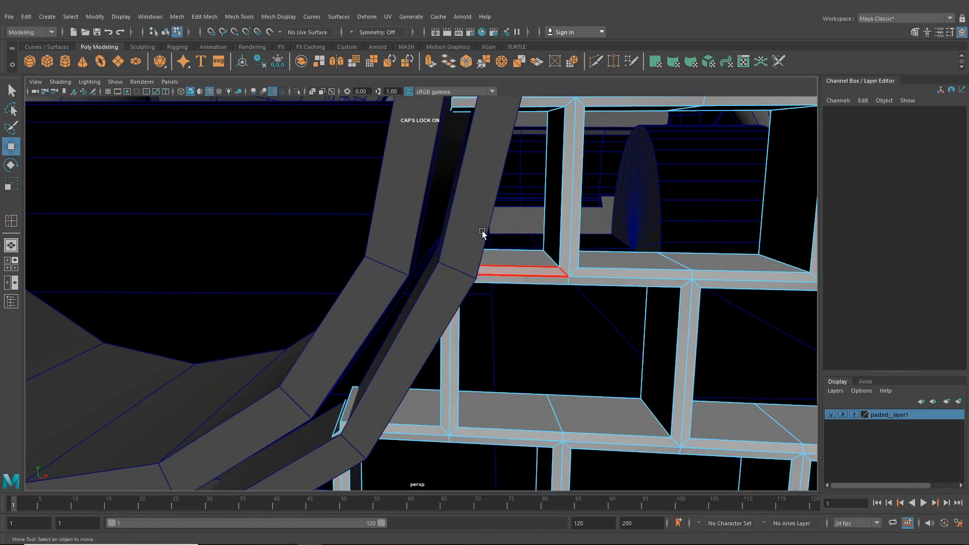
{"action": "left_click_drag", "start_coordinate": [483, 231], "coordinate": [392, 246], "text": "alt"}
{"action": "left_click_drag", "start_coordinate": [340, 212], "coordinate": [416, 294]}
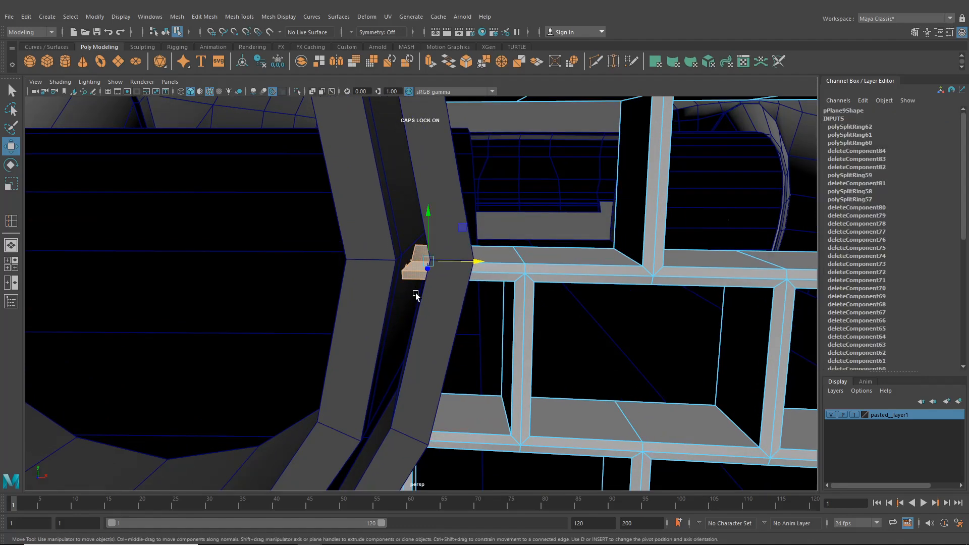
{"action": "left_click", "coordinate": [416, 294]}
{"action": "left_click_drag", "start_coordinate": [394, 218], "coordinate": [404, 140], "text": "alt"}
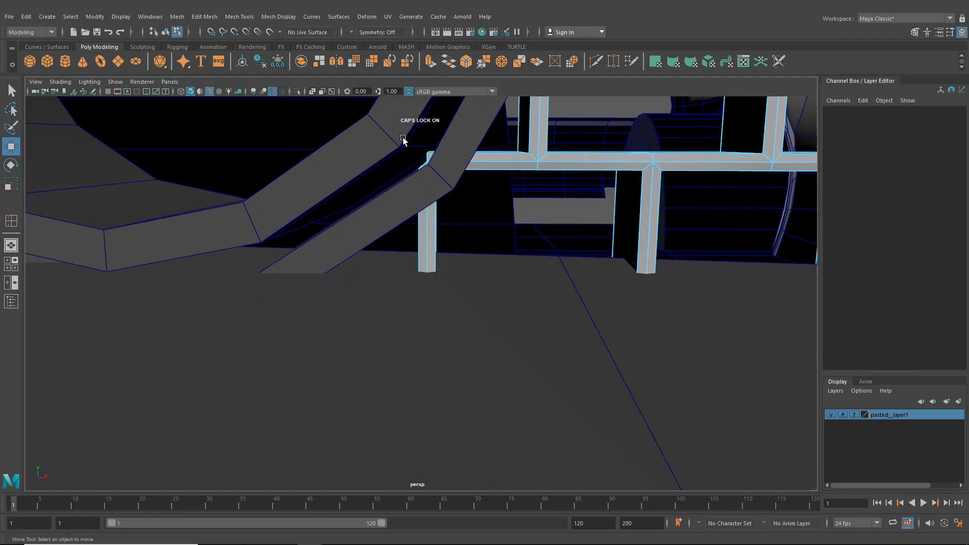
{"action": "left_click", "coordinate": [426, 162]}
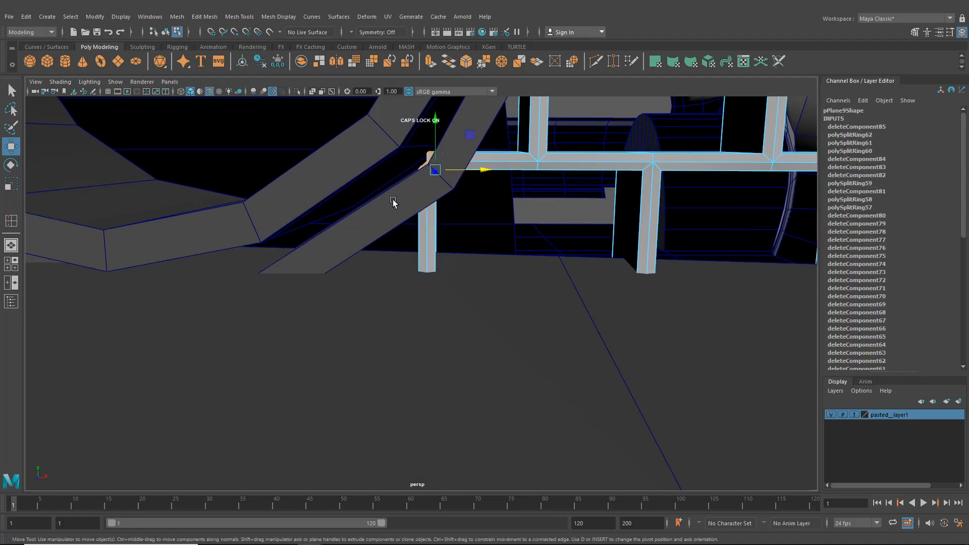
{"action": "left_click", "coordinate": [379, 224]}
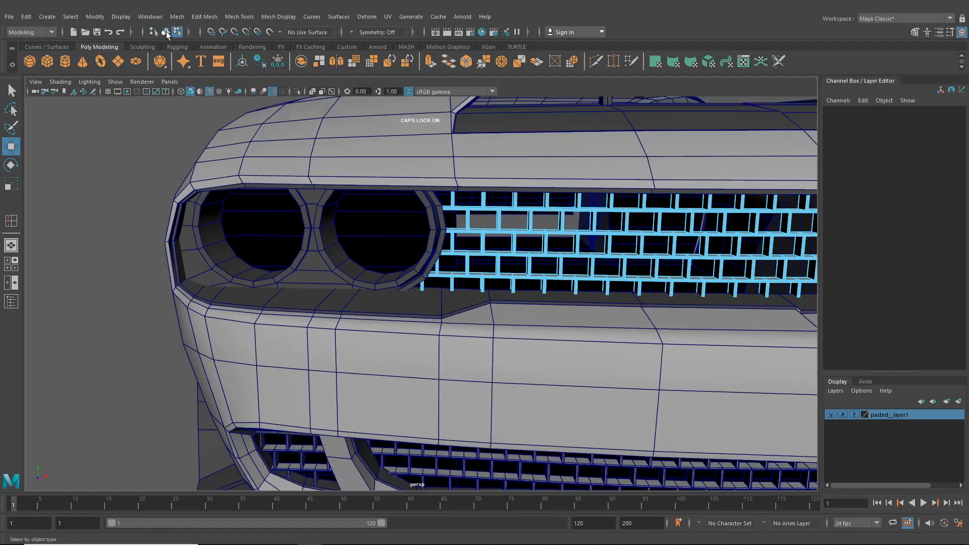
- Open the Hypershade and assign a darker material to the upper and lower grille lattices
{"action": "left_click", "coordinate": [166, 32]}
{"action": "left_click_drag", "start_coordinate": [174, 158], "coordinate": [425, 299], "text": "alt"}
{"action": "middle_click_drag", "start_coordinate": [425, 299], "coordinate": [379, 291], "text": "alt"}
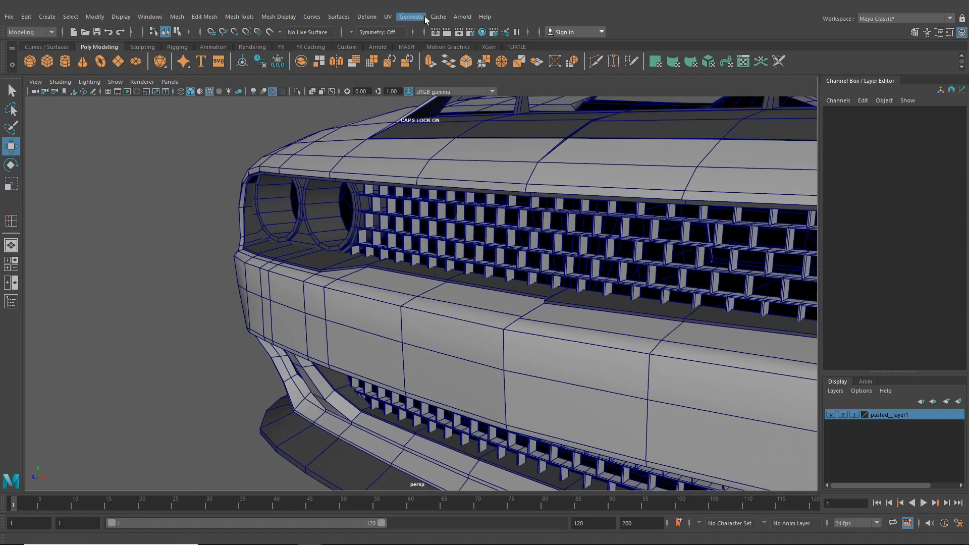
{"action": "left_click", "coordinate": [482, 32]}
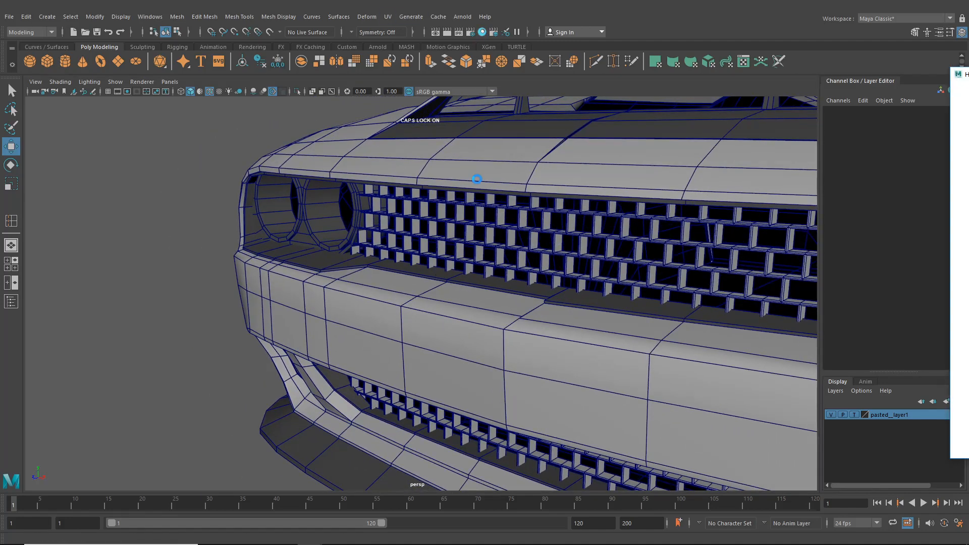
{"action": "left_click", "coordinate": [466, 233]}
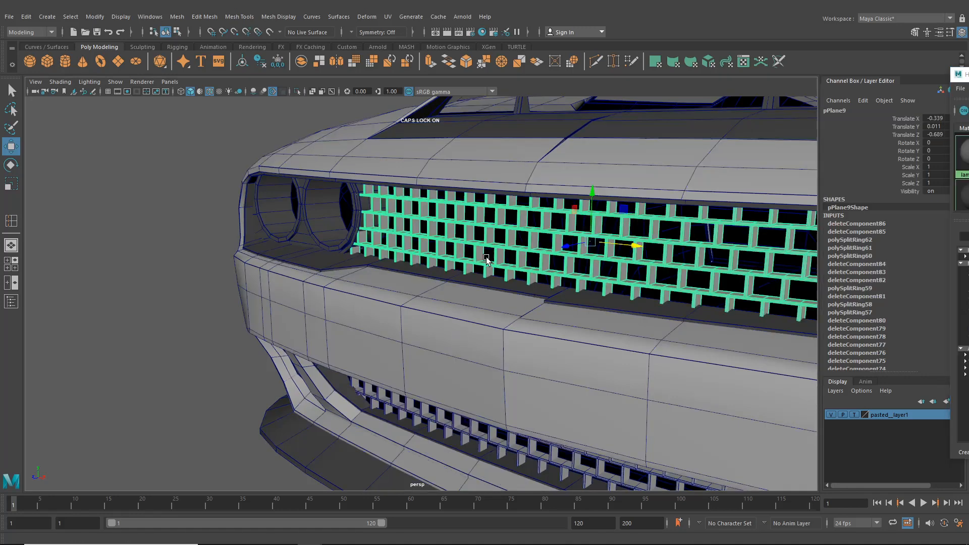
{"action": "left_click", "coordinate": [479, 435]}
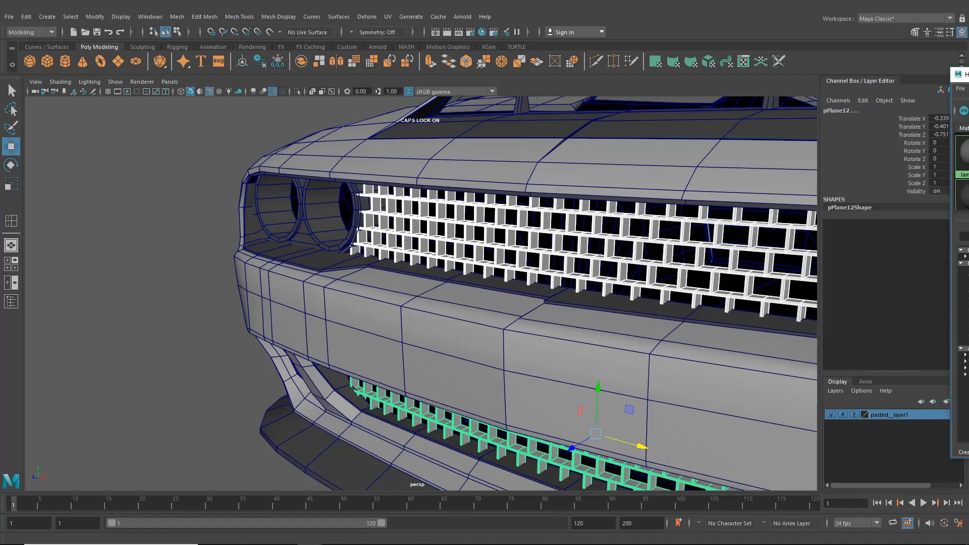
{"action": "left_click", "coordinate": [130, 210]}
- Turn off the wireframe overlay and examine the shaded grille
{"action": "scroll", "coordinate": [359, 225], "scroll_direction": "down", "scroll_amount": 3}
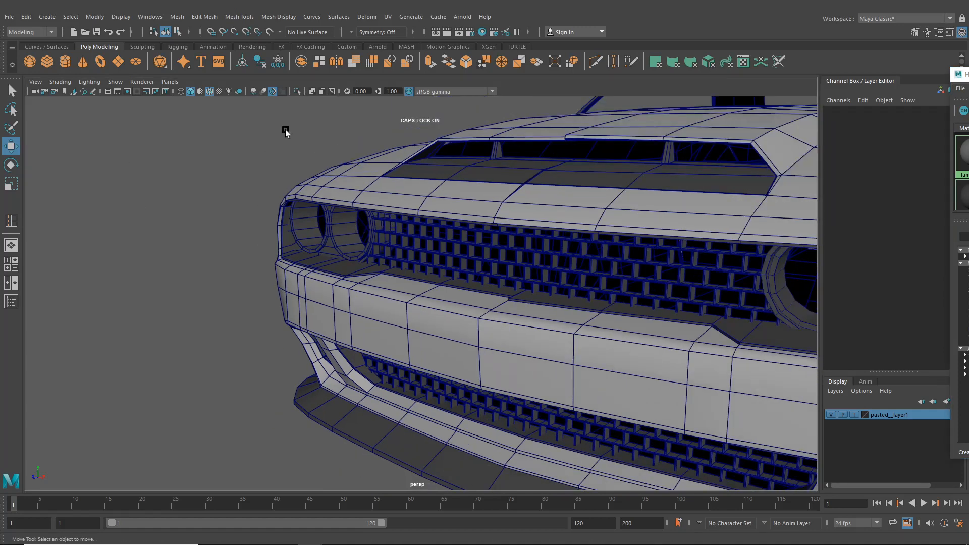
{"action": "left_click", "coordinate": [209, 91]}
{"action": "scroll", "coordinate": [369, 215], "scroll_direction": "up", "scroll_amount": 4}
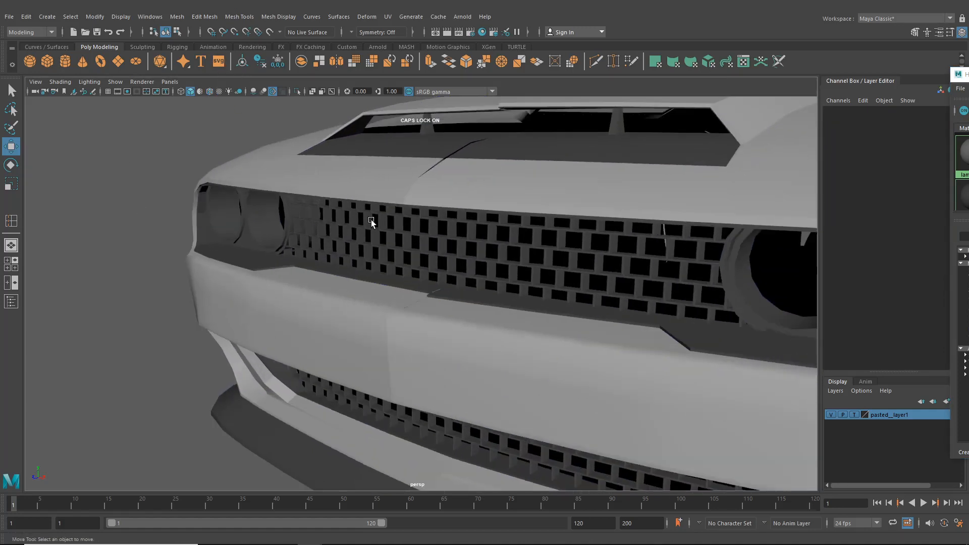
- Check the shaded grille from the front and turn the wireframe overlay back on
{"action": "left_click_drag", "start_coordinate": [380, 234], "coordinate": [438, 232], "text": "alt"}
{"action": "middle_click_drag", "start_coordinate": [438, 232], "coordinate": [416, 237], "text": "alt"}
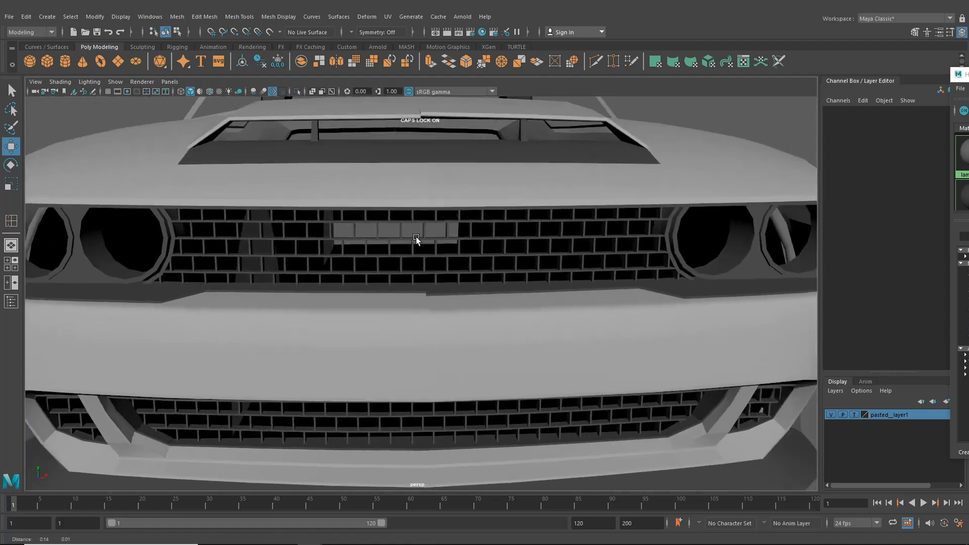
{"action": "mouse_move", "coordinate": [416, 237]}
{"action": "left_mouse_down", "text": "alt"}
{"action": "mouse_move", "coordinate": [432, 239]}
{"action": "mouse_move", "coordinate": [404, 225]}
{"action": "left_mouse_up", "text": "alt"}
{"action": "left_click", "coordinate": [210, 92]}
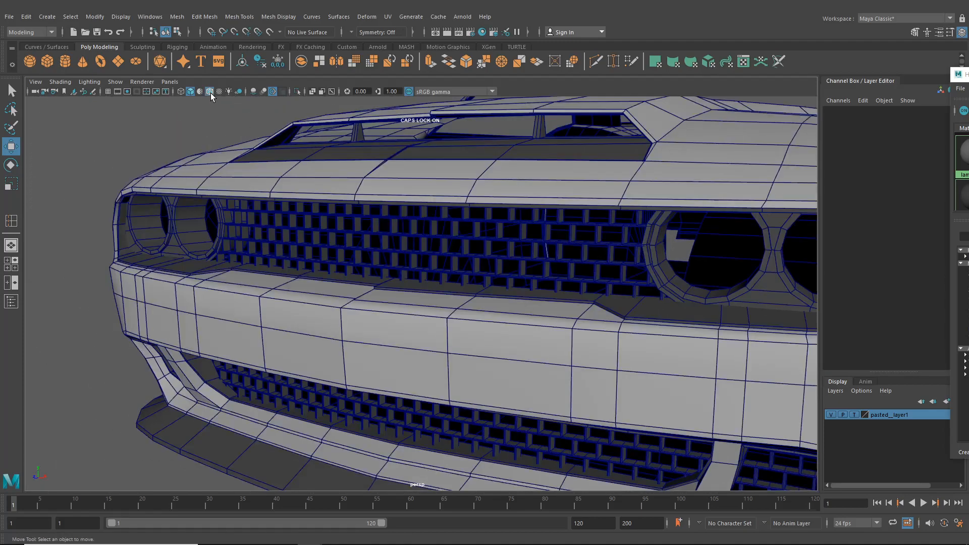
- Examine the whole car body with its wireframe from the front, side and rear, including the grille, windows and wheel arches
{"action": "scroll", "coordinate": [550, 222], "scroll_direction": "down", "scroll_amount": 5}
{"action": "middle_click_drag", "start_coordinate": [546, 226], "coordinate": [478, 214], "text": "alt"}
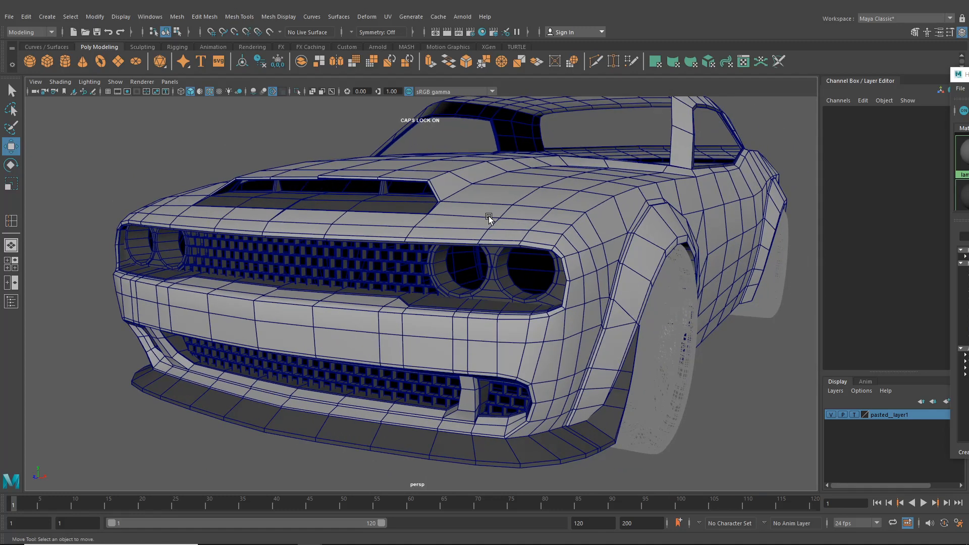
{"action": "middle_click_drag", "start_coordinate": [520, 218], "coordinate": [478, 262], "text": "alt"}
{"action": "left_click_drag", "start_coordinate": [535, 242], "coordinate": [456, 277], "text": "alt"}
{"action": "middle_click_drag", "start_coordinate": [556, 244], "coordinate": [388, 316], "text": "alt"}
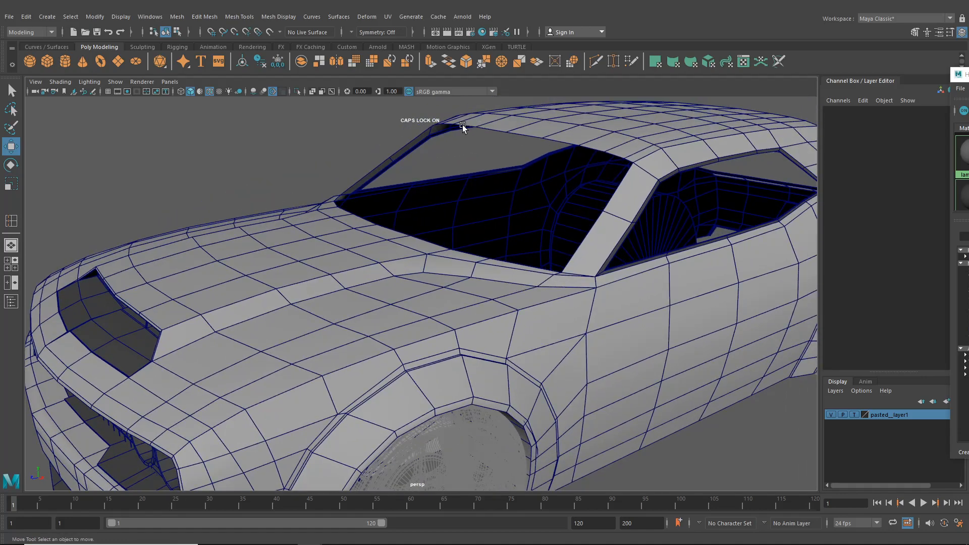
{"action": "scroll", "coordinate": [556, 233], "scroll_direction": "down", "scroll_amount": 4}
{"action": "middle_click_drag", "start_coordinate": [601, 265], "coordinate": [547, 240], "text": "alt"}
{"action": "left_click_drag", "start_coordinate": [515, 350], "coordinate": [471, 310], "text": "alt"}
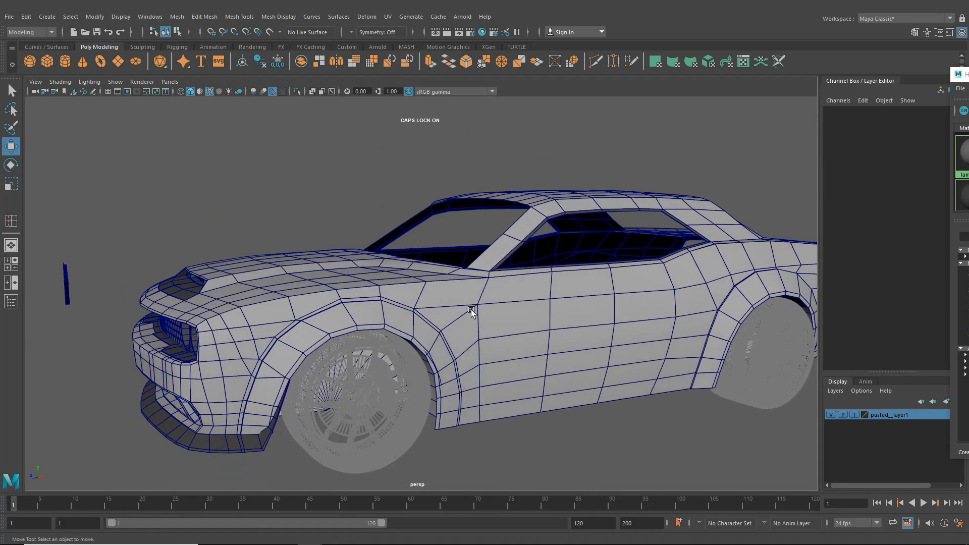
{"action": "scroll", "coordinate": [513, 361], "scroll_direction": "down", "scroll_amount": 3}
{"action": "left_click_drag", "start_coordinate": [513, 361], "coordinate": [585, 357], "text": "alt"}
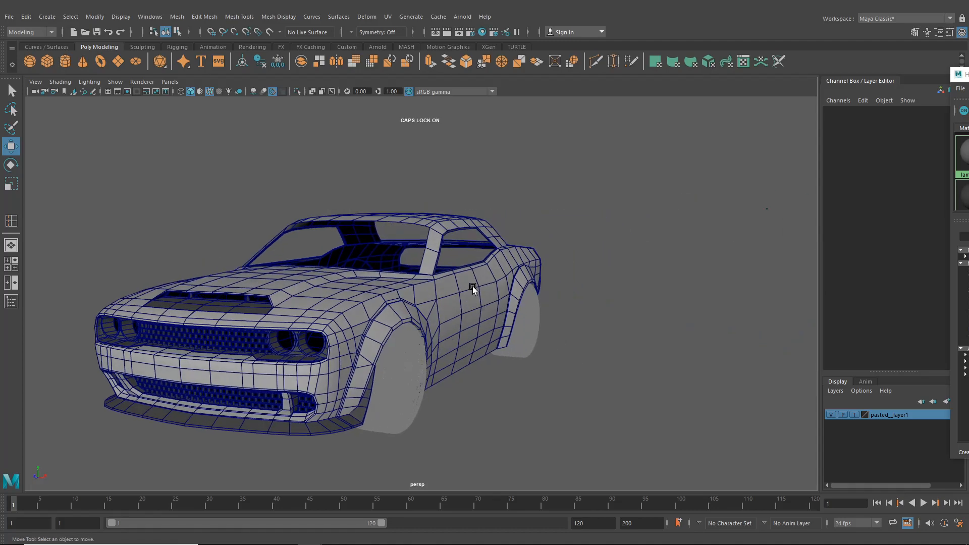
{"action": "left_click_drag", "start_coordinate": [571, 324], "coordinate": [707, 335], "text": "alt"}
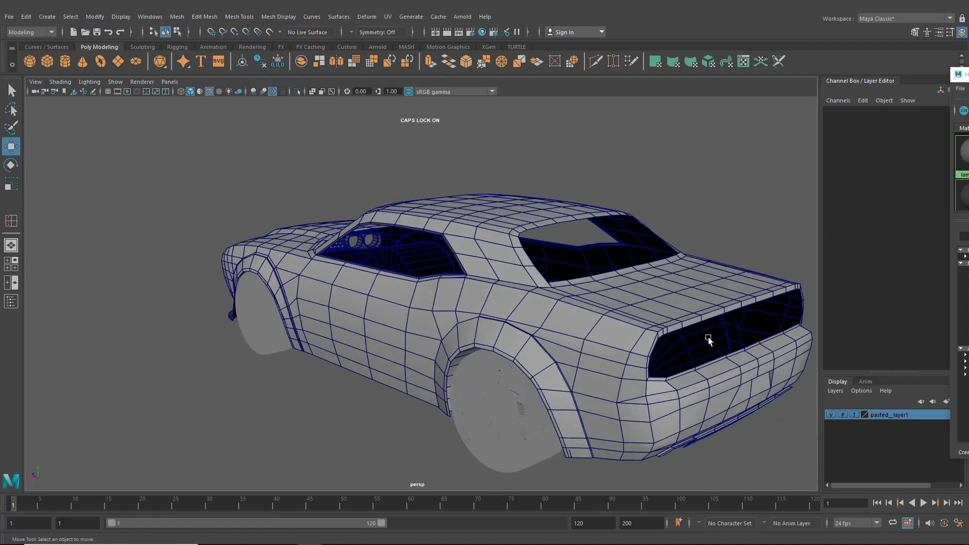
{"action": "left_click_drag", "start_coordinate": [461, 363], "coordinate": [267, 293], "text": "alt"}
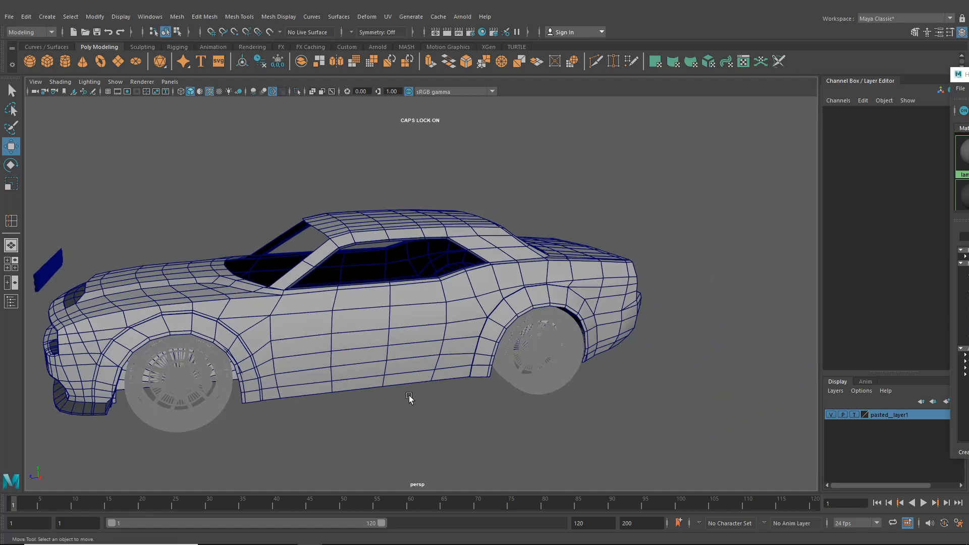
{"action": "left_click_drag", "start_coordinate": [409, 399], "coordinate": [566, 352], "text": "alt"}
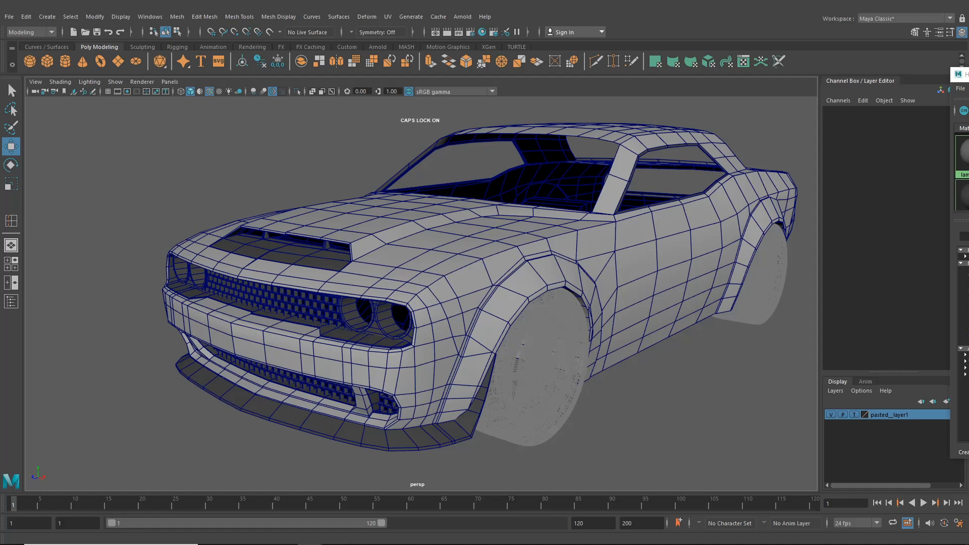
- Bring the Hypershade window back into view so its materials are accessible
{"action": "left_click_drag", "start_coordinate": [965, 75], "coordinate": [898, 60]}
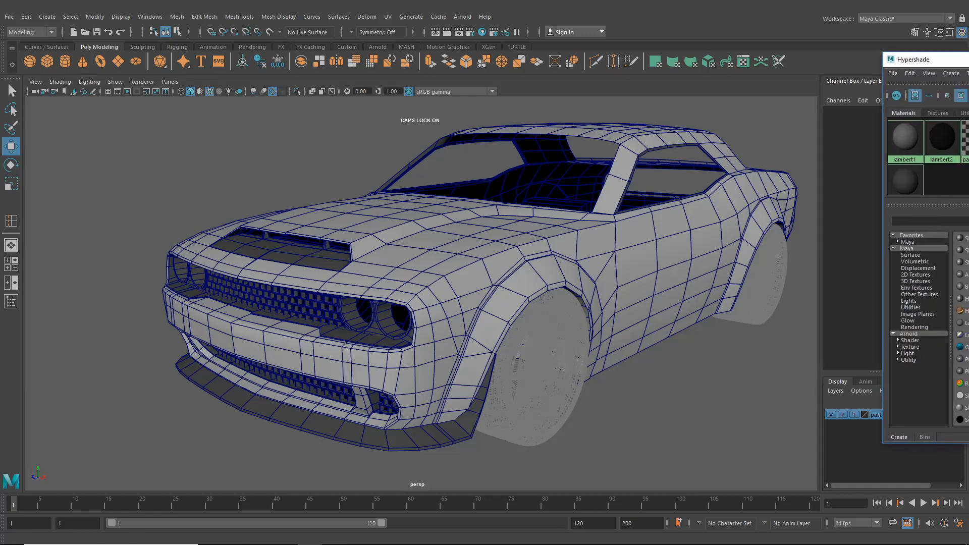